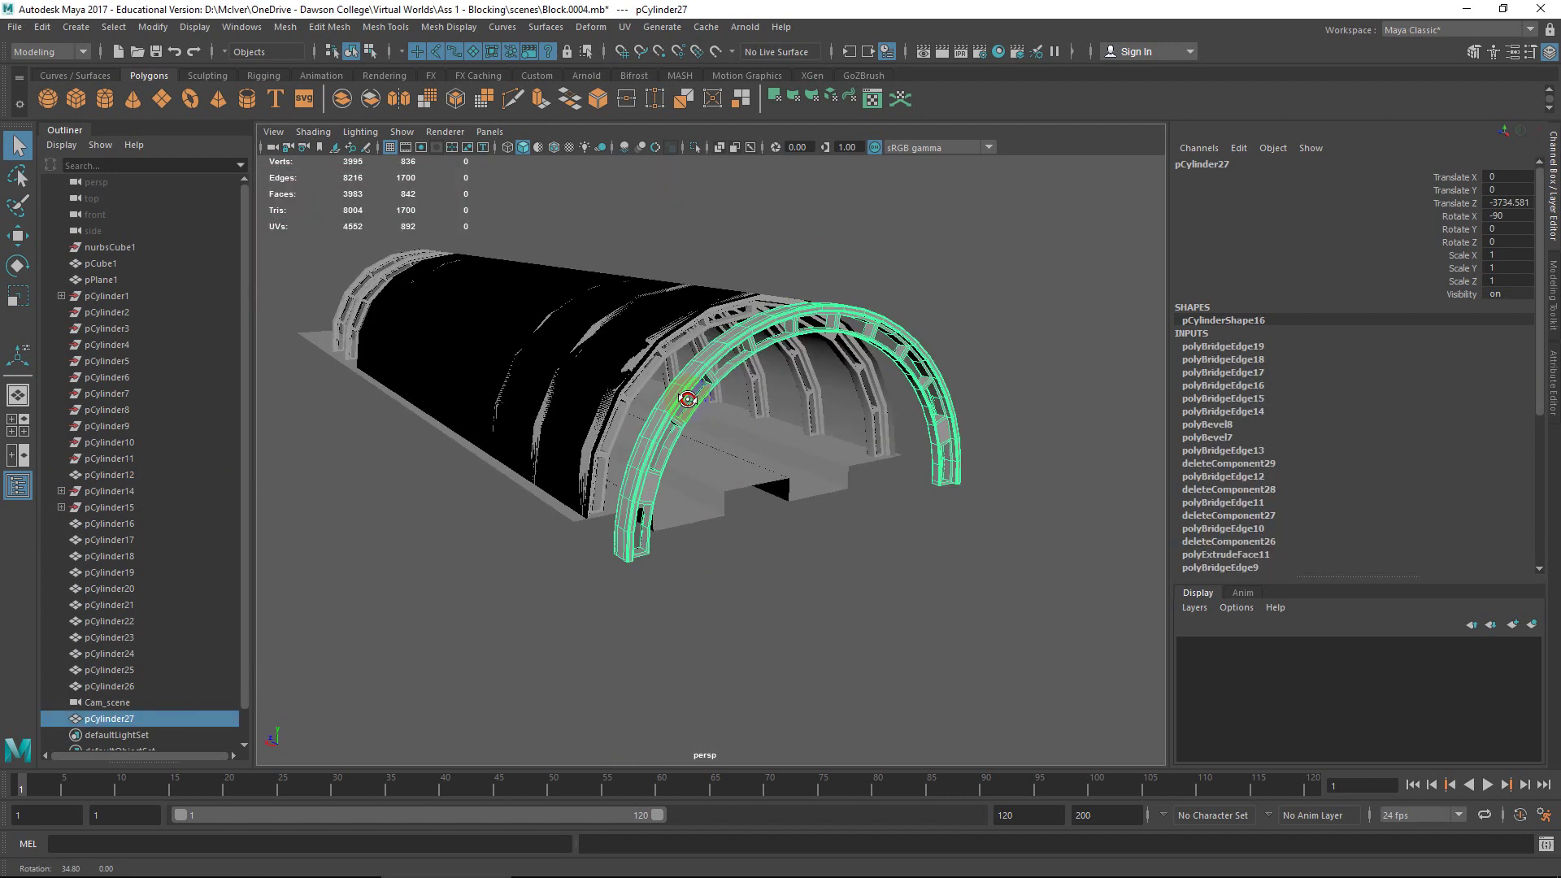
# Step: Compare the front arch with the row of existing tunnel arches behind it from several angles
pyautogui.keyDown('alt'); pyautogui.moveTo(714, 391); pyautogui.dragTo(726, 421, button='right'); pyautogui.keyUp('alt')
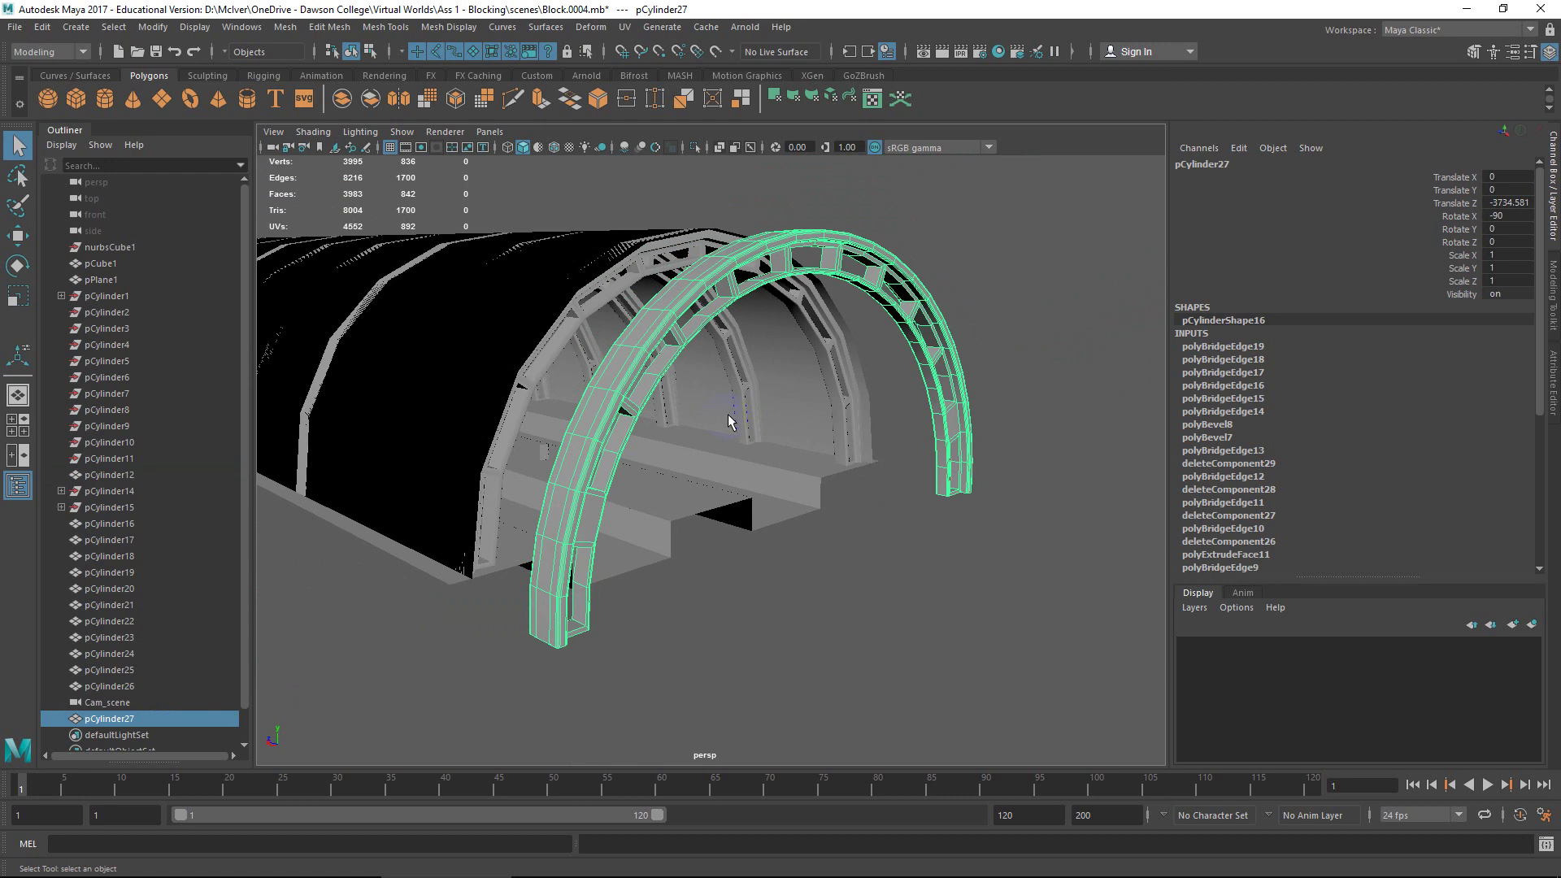
pyautogui.moveTo(728, 415)
pyautogui.keyDown('alt'); pyautogui.mouseDown()
pyautogui.moveTo(756, 411)
pyautogui.moveTo(720, 413)
pyautogui.mouseUp(); pyautogui.keyUp('alt')
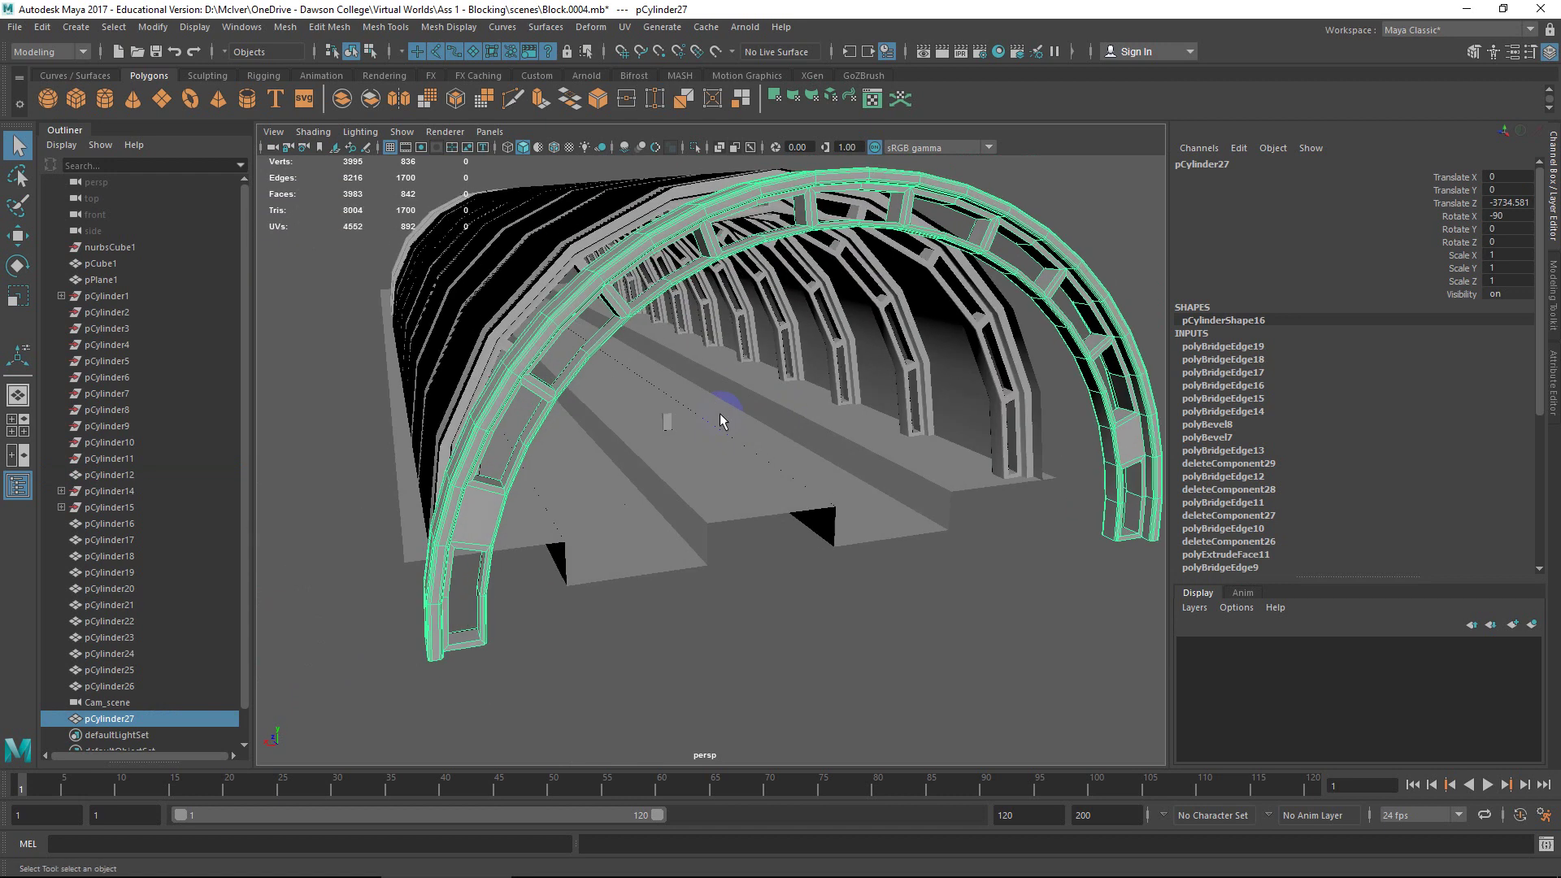
pyautogui.keyDown('alt'); pyautogui.moveTo(828, 438); pyautogui.dragTo(772, 417); pyautogui.keyUp('alt')
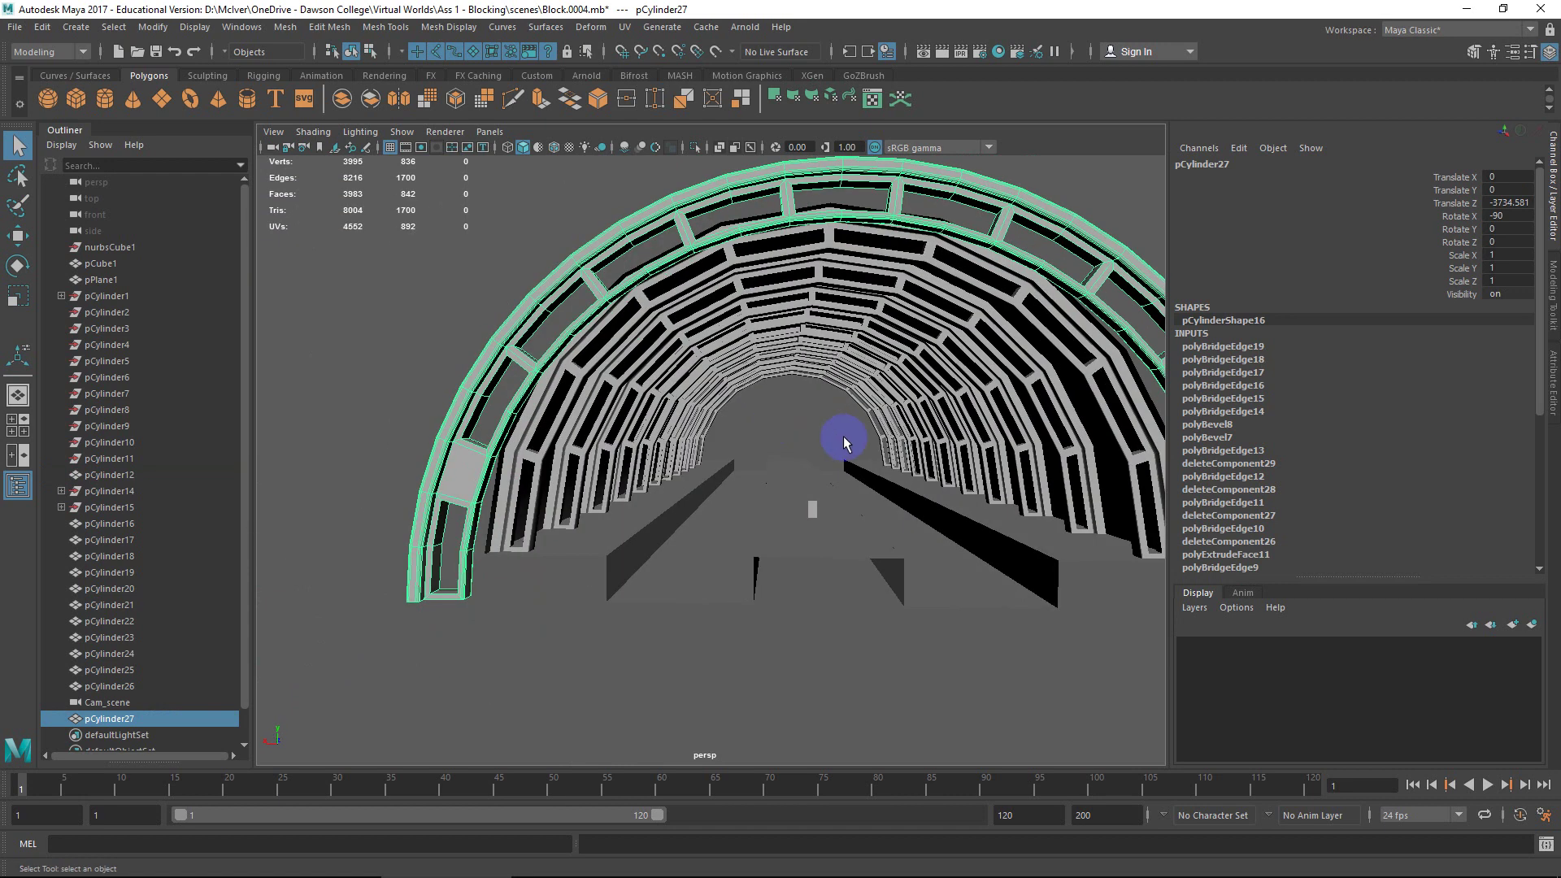
pyautogui.keyDown('alt'); pyautogui.moveTo(842, 439); pyautogui.dragTo(729, 439, button='middle'); pyautogui.keyUp('alt')
pyautogui.keyDown('alt'); pyautogui.moveTo(728, 445); pyautogui.dragTo(693, 378); pyautogui.keyUp('alt')
pyautogui.click(670, 305)
pyautogui.scroll(3, 687, 313)
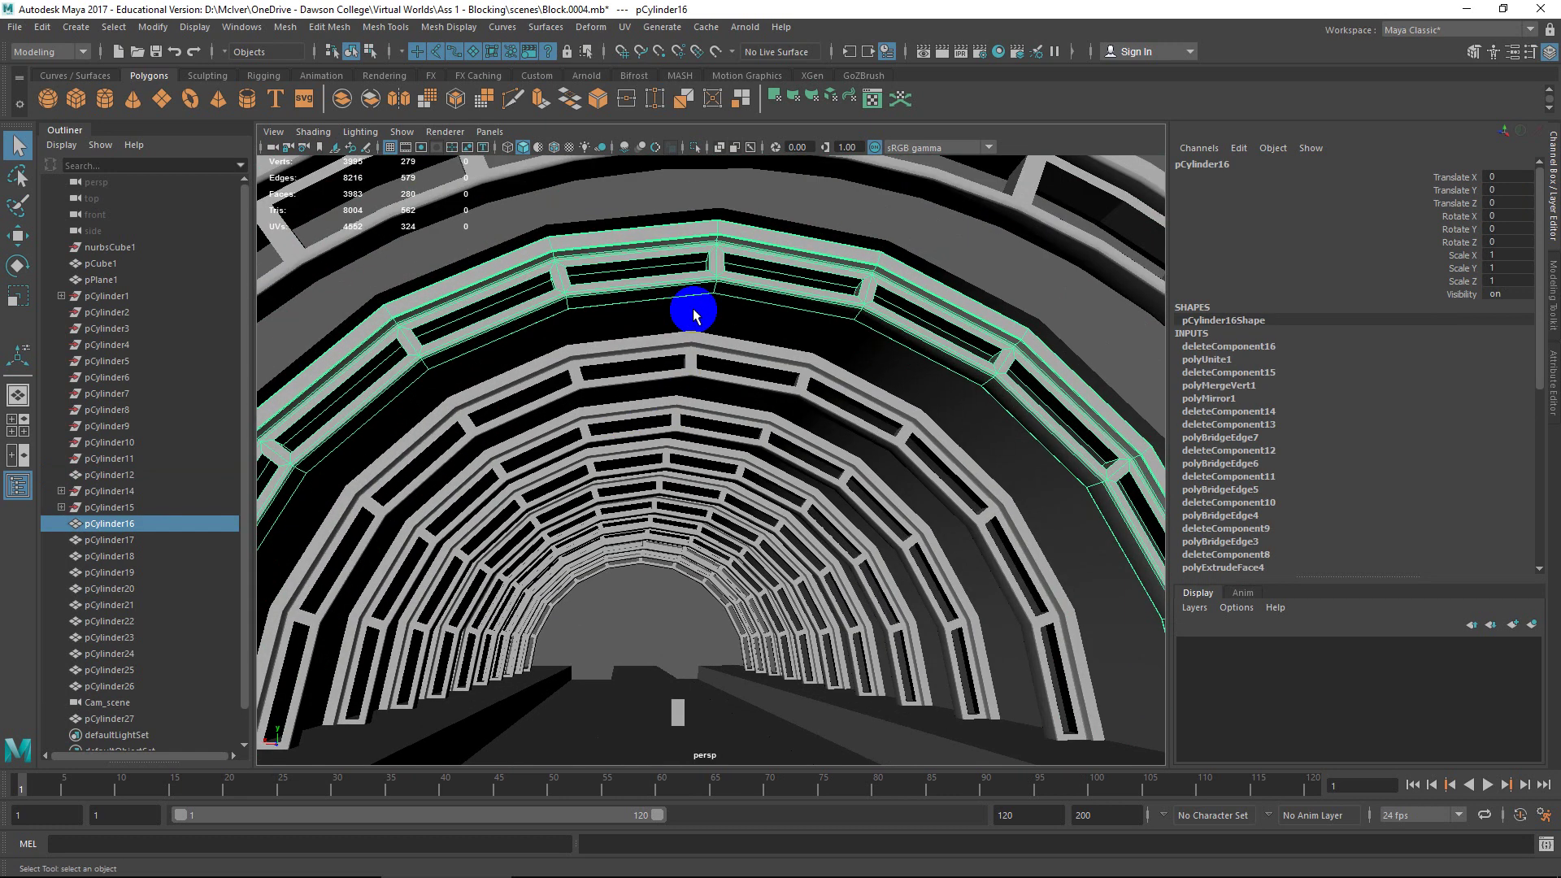
pyautogui.keyDown('alt'); pyautogui.moveTo(694, 314); pyautogui.dragTo(720, 398, button='middle'); pyautogui.keyUp('alt')
pyautogui.scroll(-5, 720, 398)
pyautogui.click(704, 333)
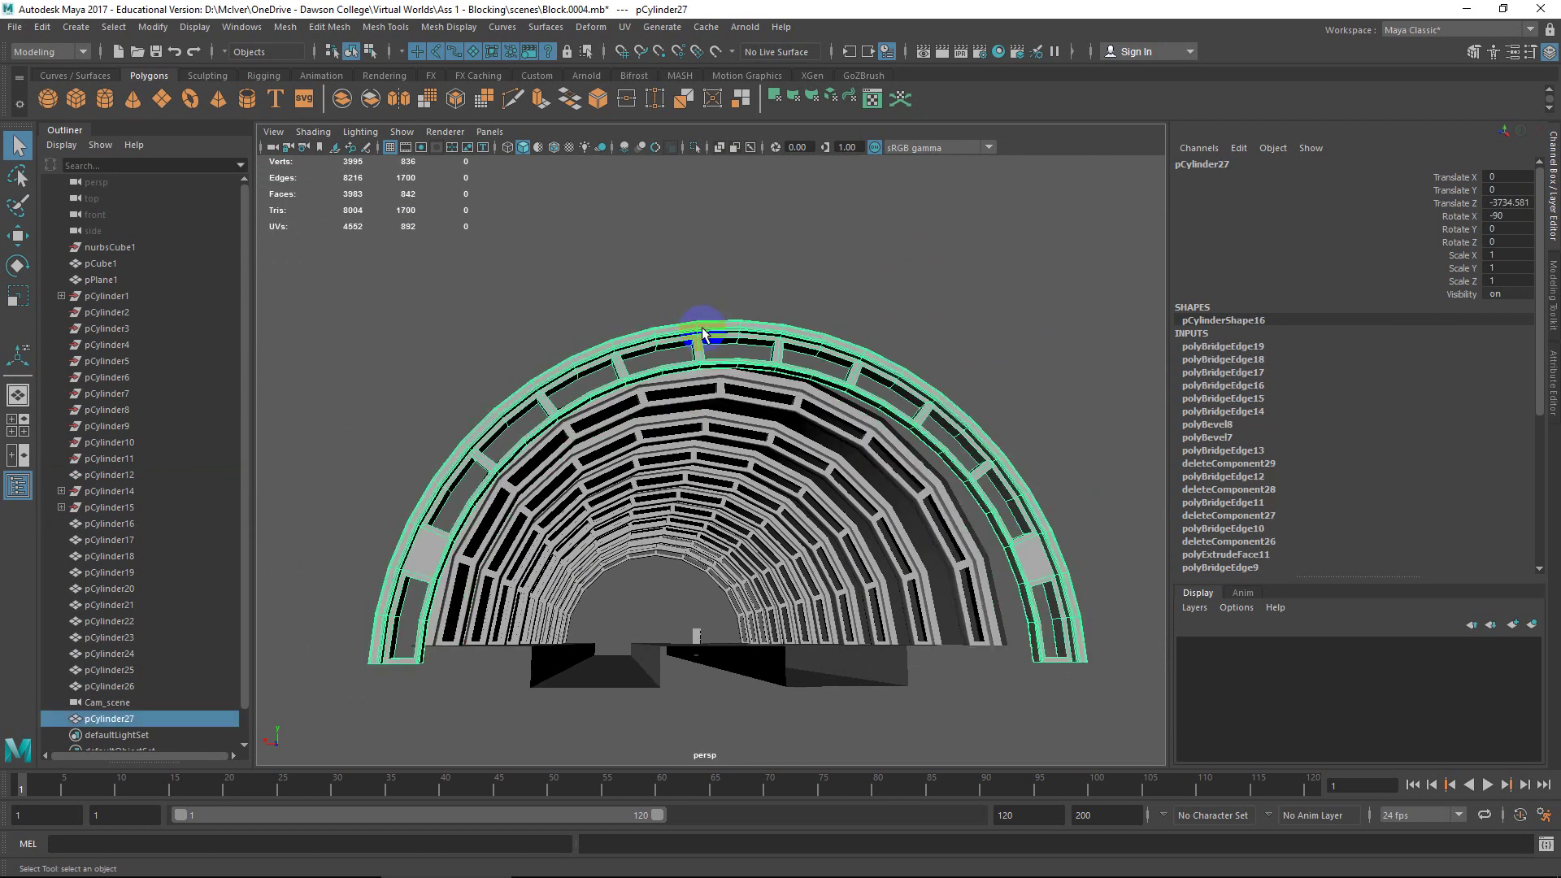
# Step: Try changing the Subdivisions Axis value in the front arch's polyCylinder3 settings and undo the change
pyautogui.scroll(-6, 1375, 496)
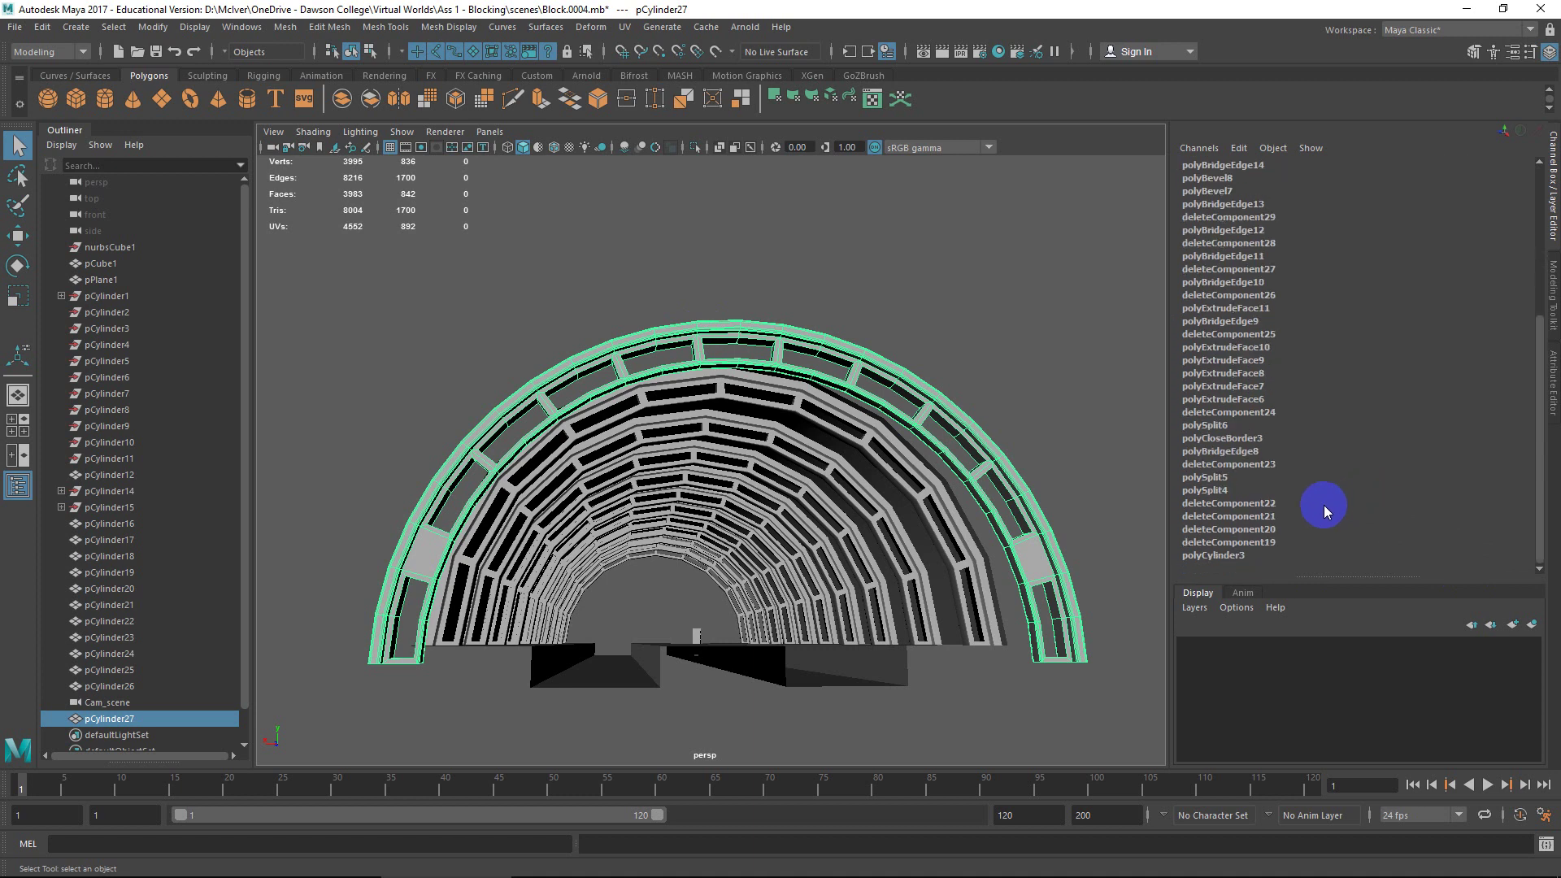
pyautogui.click(1219, 556)
pyautogui.scroll(-3, 1350, 522)
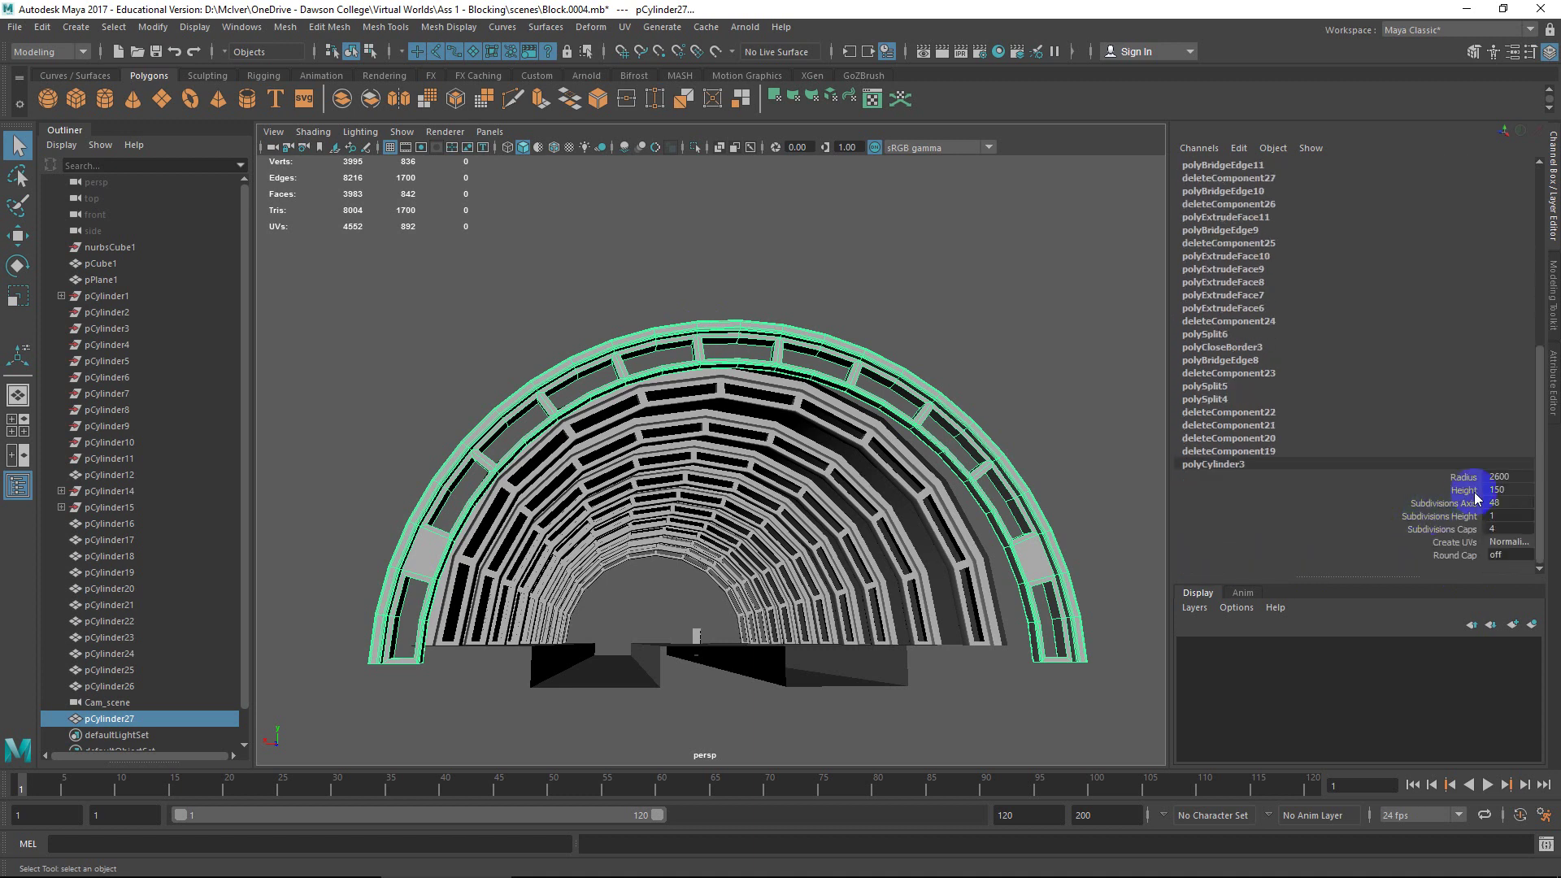
pyautogui.moveTo(1507, 500)
pyautogui.keyDown('ctrl'); pyautogui.mouseDown()
pyautogui.moveTo(1530, 496)
pyautogui.moveTo(1513, 497)
pyautogui.mouseUp(); pyautogui.keyUp('ctrl')
pyautogui.hotkey('ctrl', 'z')
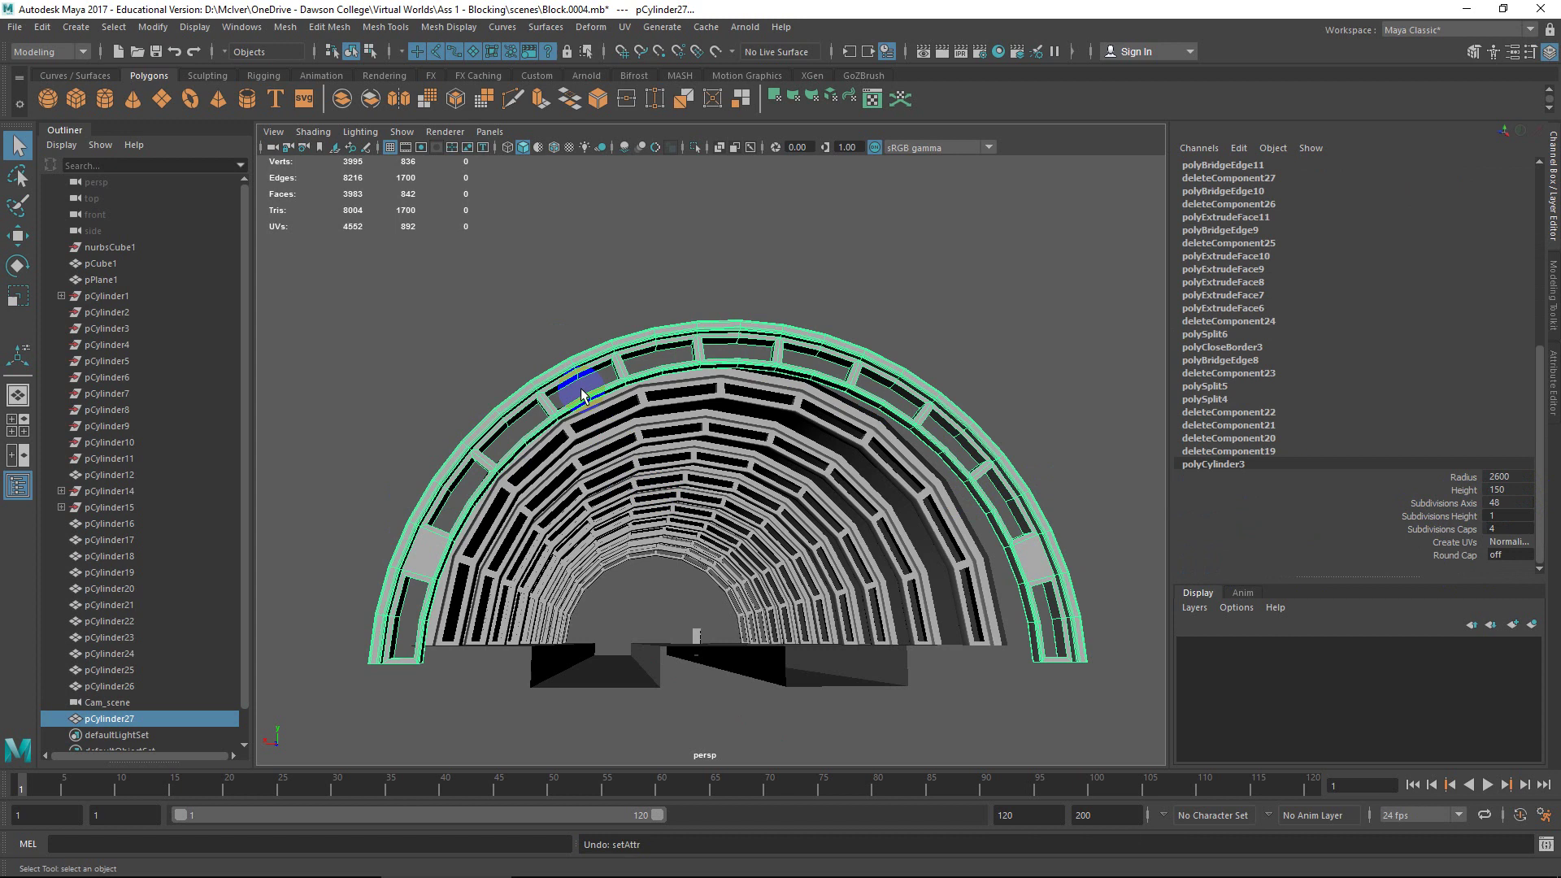
# Step: Examine the front arch's frame and cross bars from the front and the side
pyautogui.moveTo(601, 418)
pyautogui.keyDown('alt'); pyautogui.mouseDown()
pyautogui.moveTo(643, 432)
pyautogui.moveTo(610, 429)
pyautogui.moveTo(662, 373)
pyautogui.moveTo(412, 436)
pyautogui.moveTo(478, 523)
pyautogui.moveTo(435, 437)
pyautogui.mouseUp(); pyautogui.keyUp('alt')
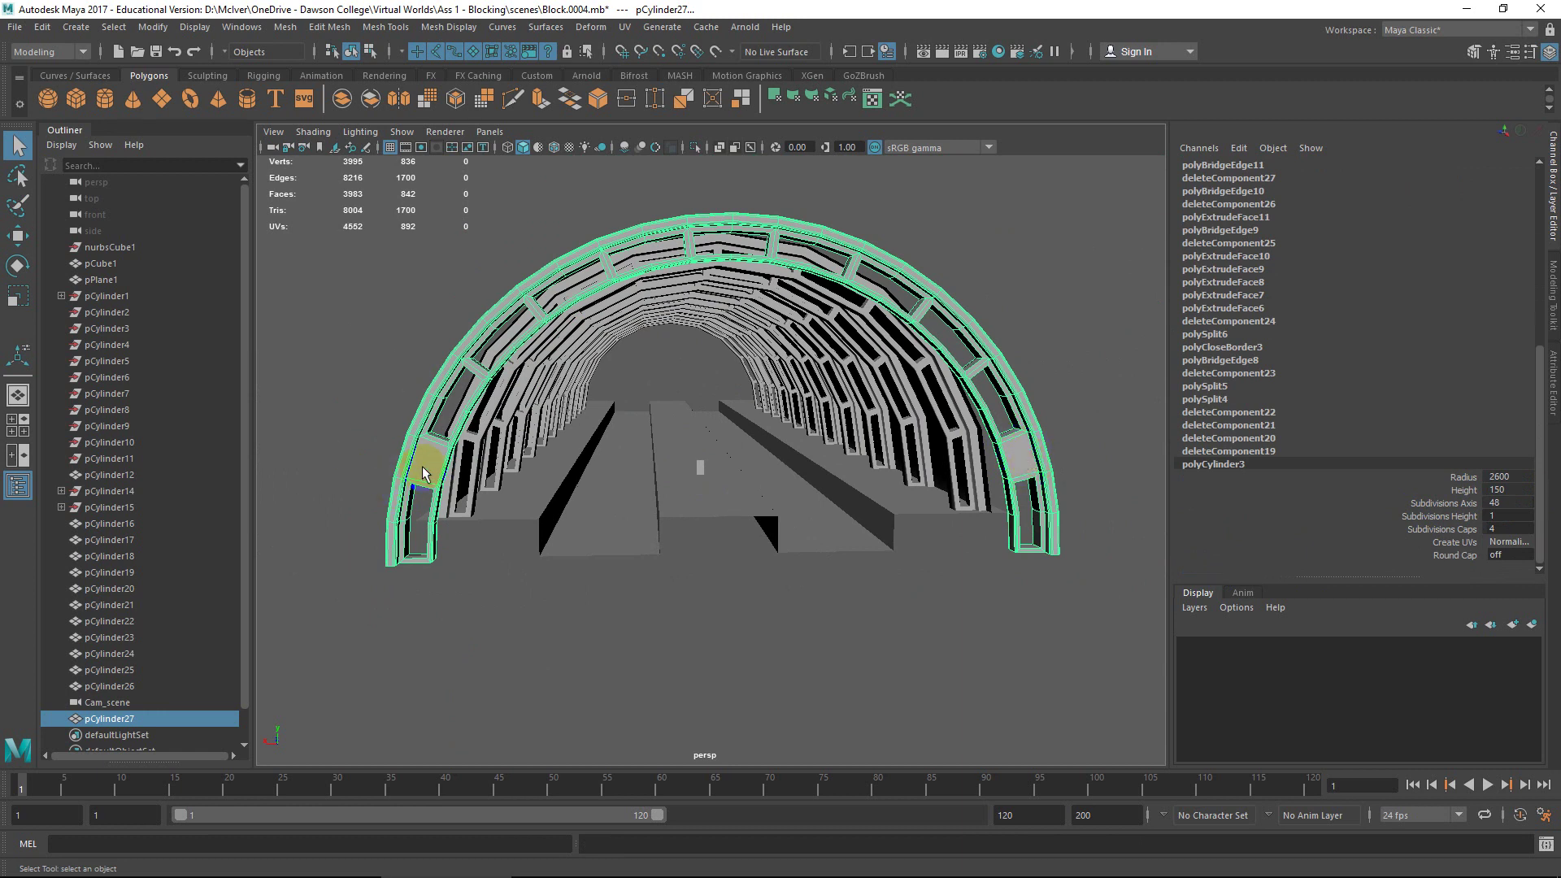
pyautogui.keyDown('alt'); pyautogui.moveTo(422, 467); pyautogui.dragTo(507, 455); pyautogui.keyUp('alt')
pyautogui.scroll(4, 504, 374)
pyautogui.keyDown('alt'); pyautogui.moveTo(487, 353); pyautogui.dragTo(701, 364, button='middle'); pyautogui.keyUp('alt')
pyautogui.scroll(-5, 709, 366)
pyautogui.keyDown('alt'); pyautogui.moveTo(712, 366); pyautogui.dragTo(608, 364); pyautogui.keyUp('alt')
pyautogui.scroll(4, 797, 390)
pyautogui.keyDown('alt'); pyautogui.moveTo(807, 395); pyautogui.dragTo(862, 391); pyautogui.keyUp('alt')
pyautogui.keyDown('alt'); pyautogui.moveTo(862, 391); pyautogui.dragTo(844, 396, button='middle'); pyautogui.keyUp('alt')
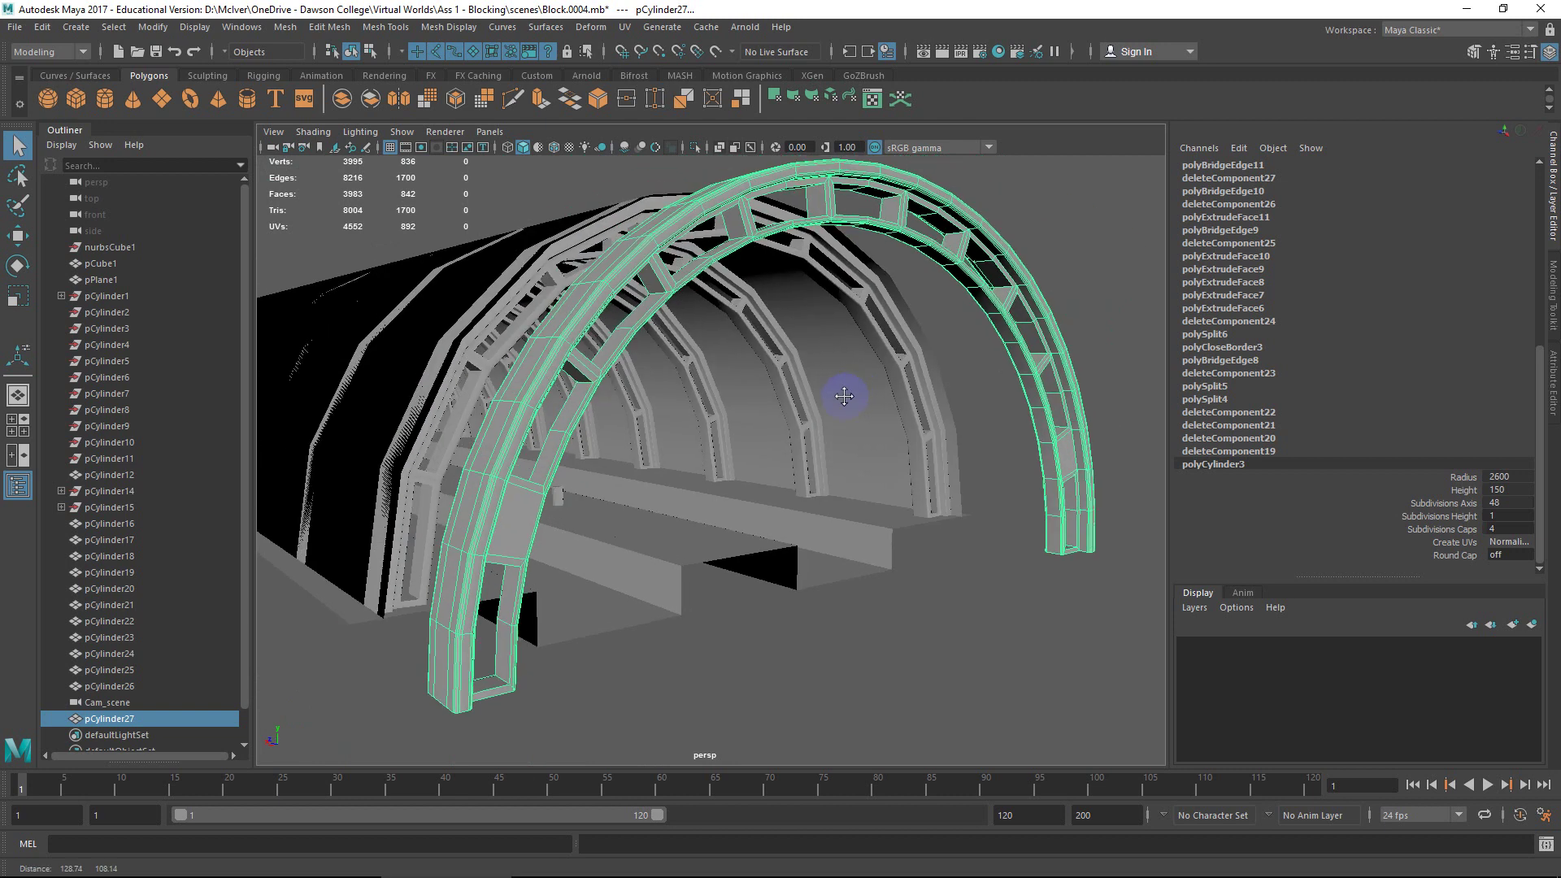
pyautogui.keyDown('alt'); pyautogui.moveTo(844, 396); pyautogui.dragTo(878, 394); pyautogui.keyUp('alt')
# Step: Compare the segmentation of the nearest original tunnel arch with that of the front arch
pyautogui.click(848, 385)
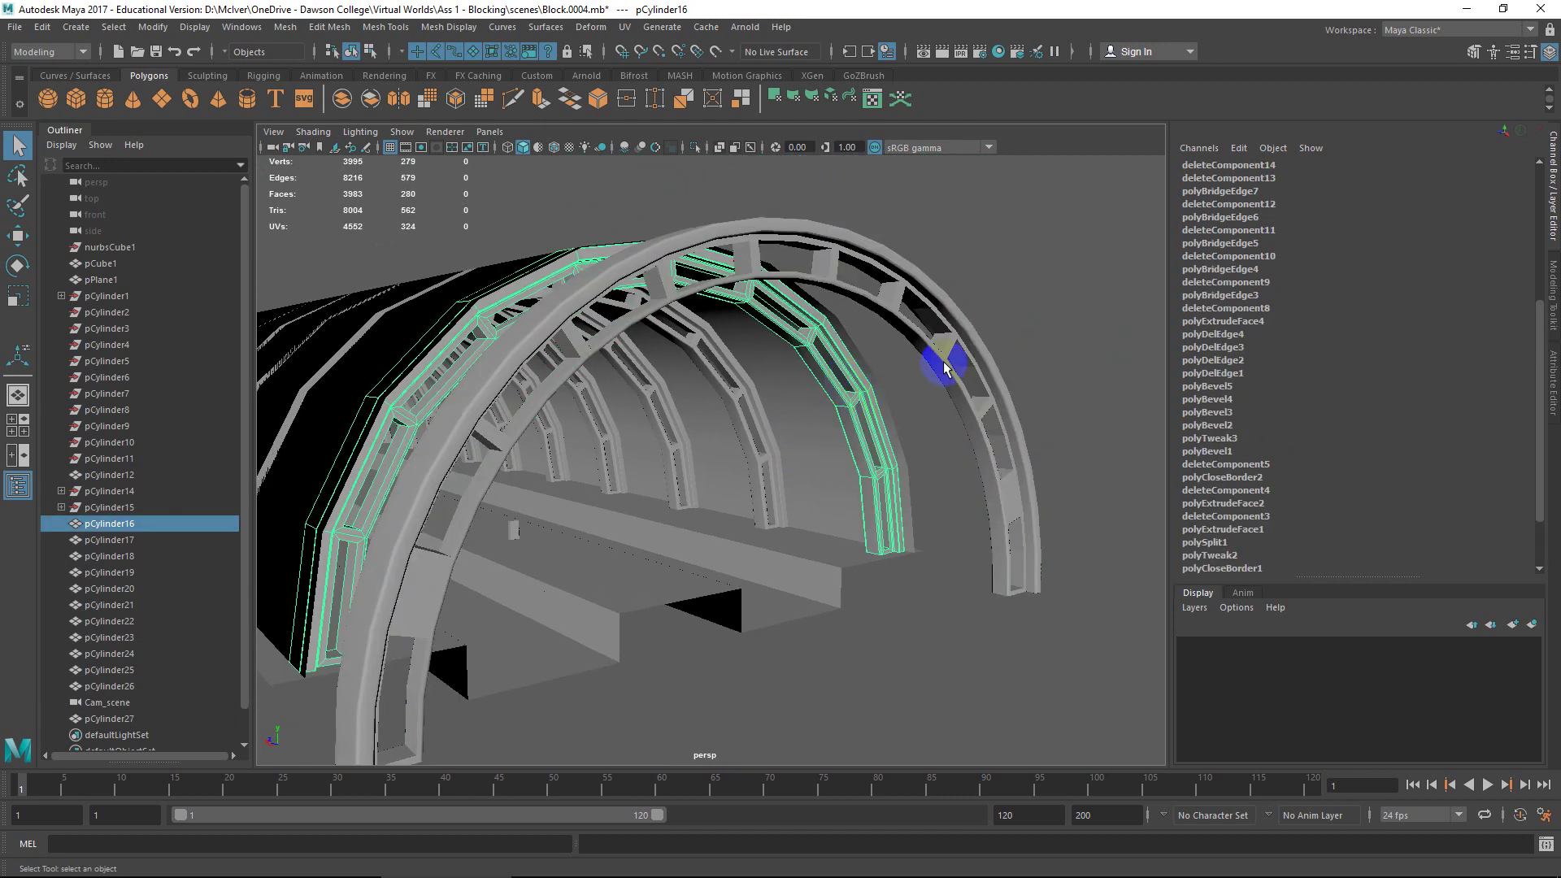
pyautogui.scroll(4, 886, 424)
pyautogui.keyDown('alt'); pyautogui.moveTo(959, 401); pyautogui.dragTo(836, 483, button='middle'); pyautogui.keyUp('alt')
pyautogui.scroll(3, 862, 431)
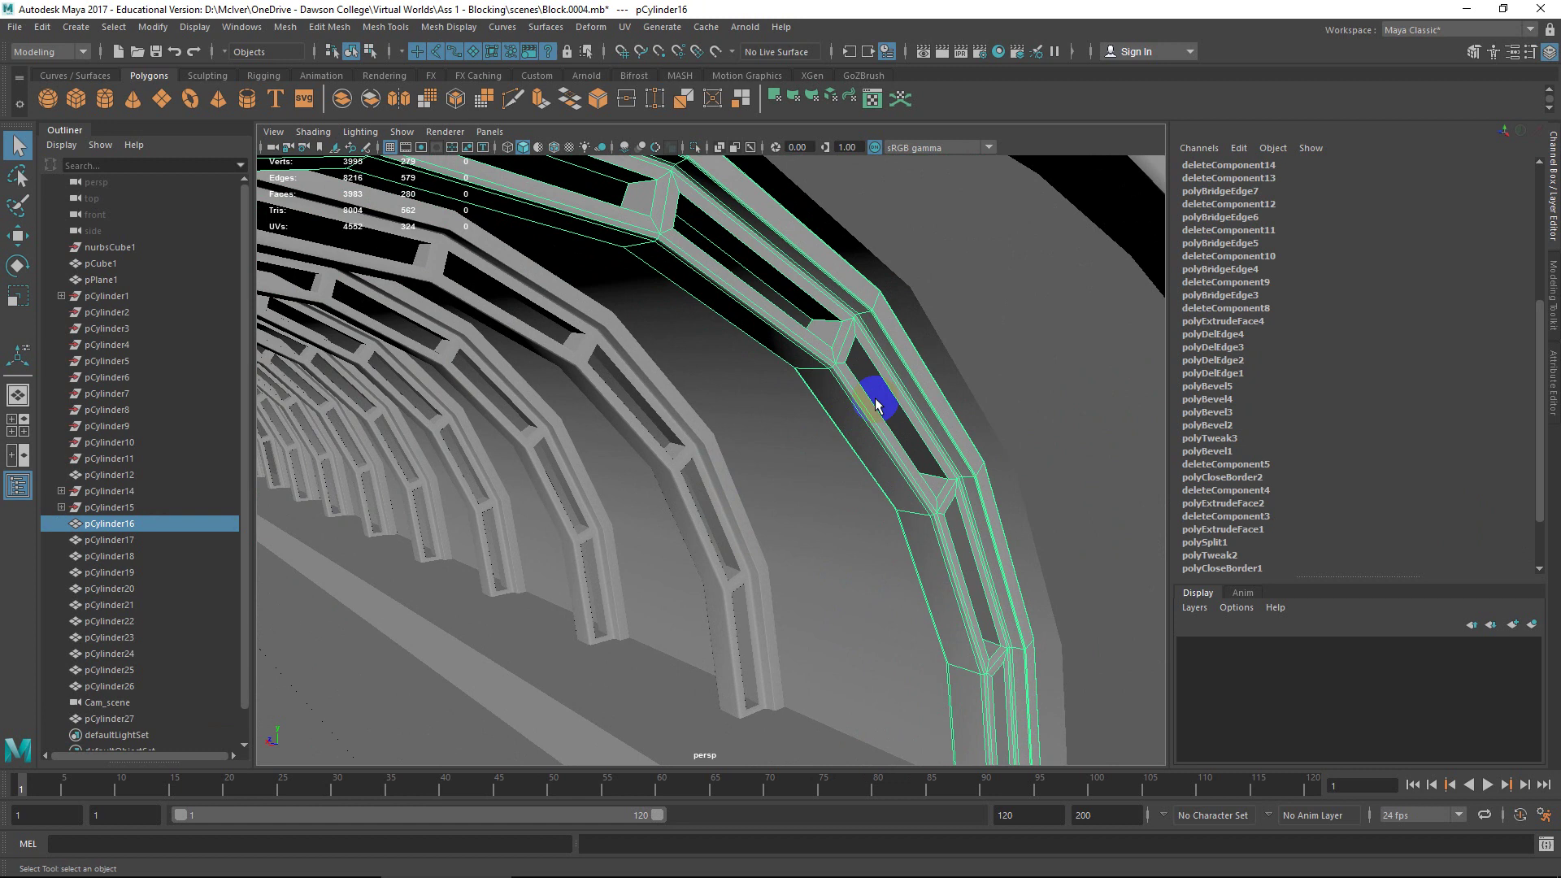
pyautogui.scroll(-7, 919, 395)
pyautogui.click(880, 366)
pyautogui.keyDown('alt'); pyautogui.moveTo(883, 429); pyautogui.dragTo(802, 447); pyautogui.keyUp('alt')
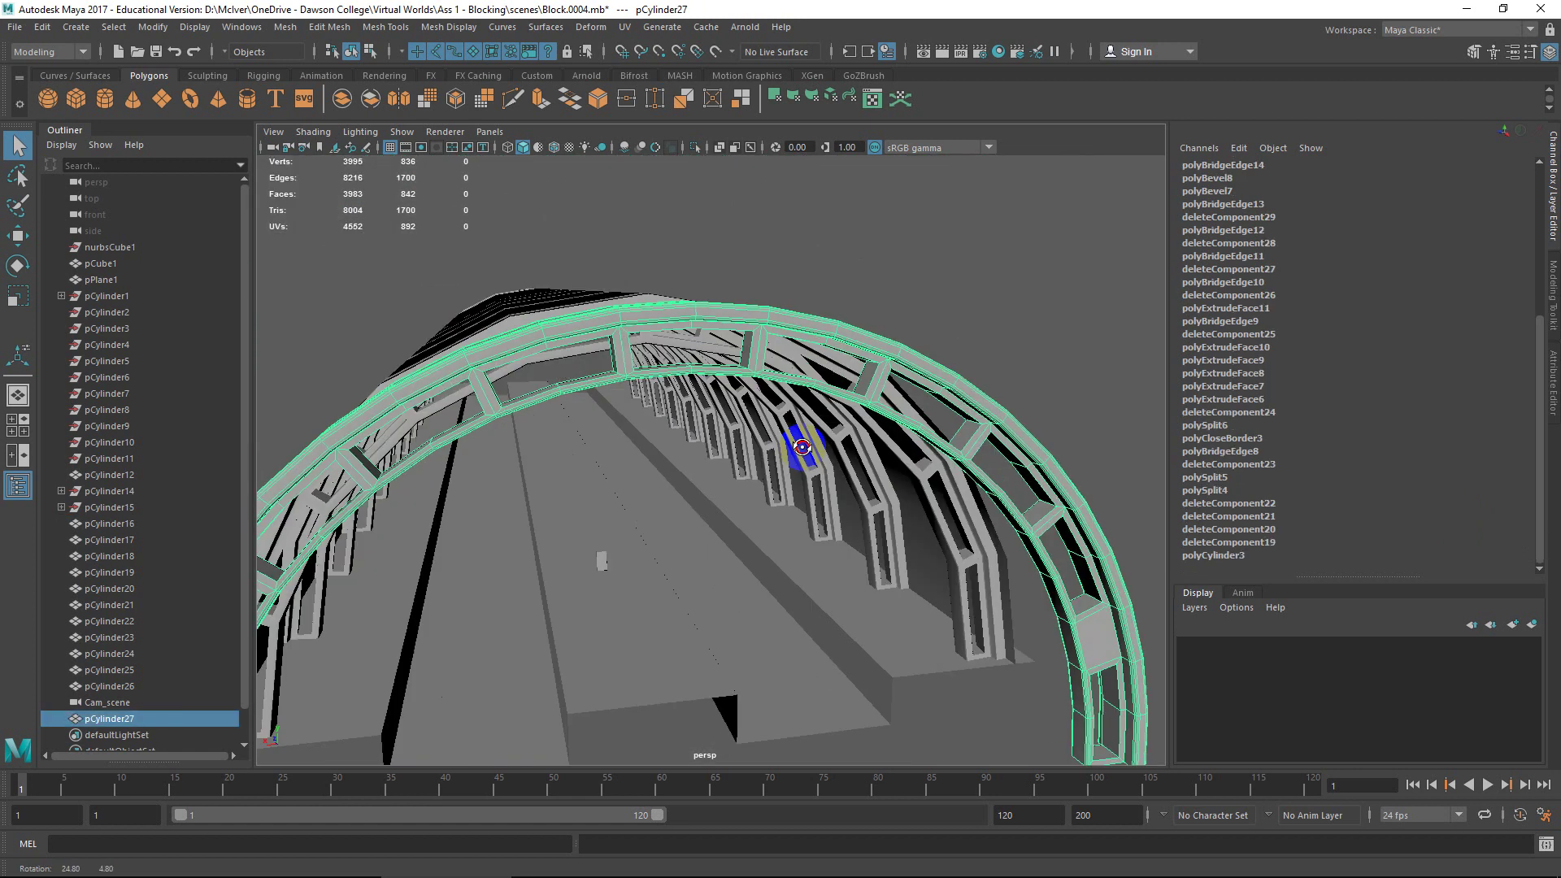
pyautogui.scroll(-4, 800, 441)
pyautogui.keyDown('alt'); pyautogui.moveTo(798, 436); pyautogui.dragTo(788, 352, button='middle'); pyautogui.keyUp('alt')
pyautogui.keyDown('alt'); pyautogui.moveTo(788, 353); pyautogui.dragTo(896, 360); pyautogui.keyUp('alt')
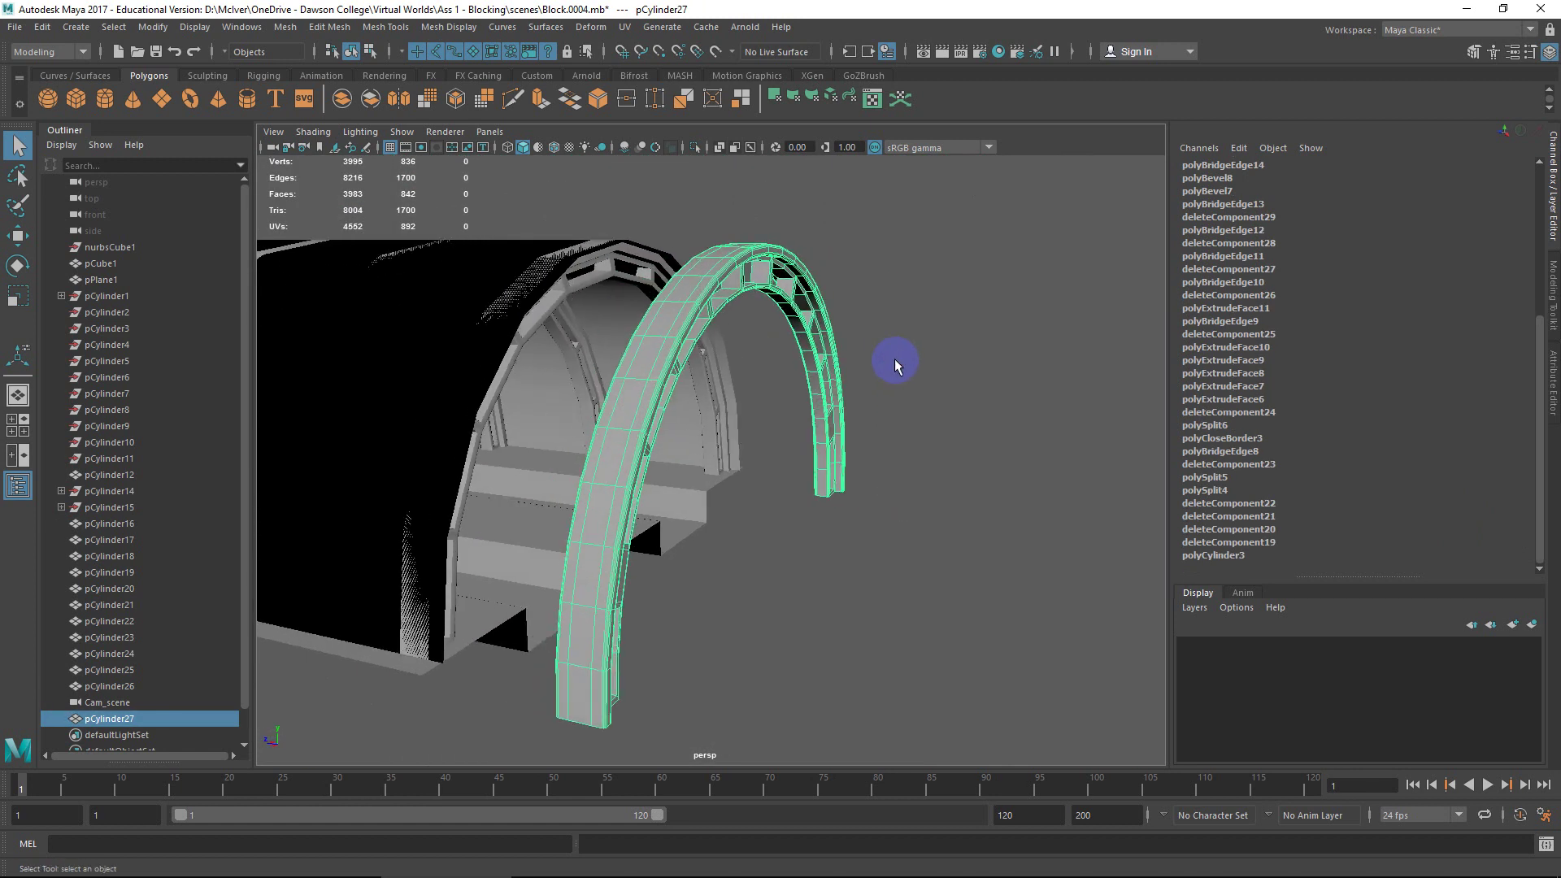
# Step: Hide the black outer shell covering the tunnel arches
pyautogui.click(413, 308)
pyautogui.scroll(-4, 541, 348)
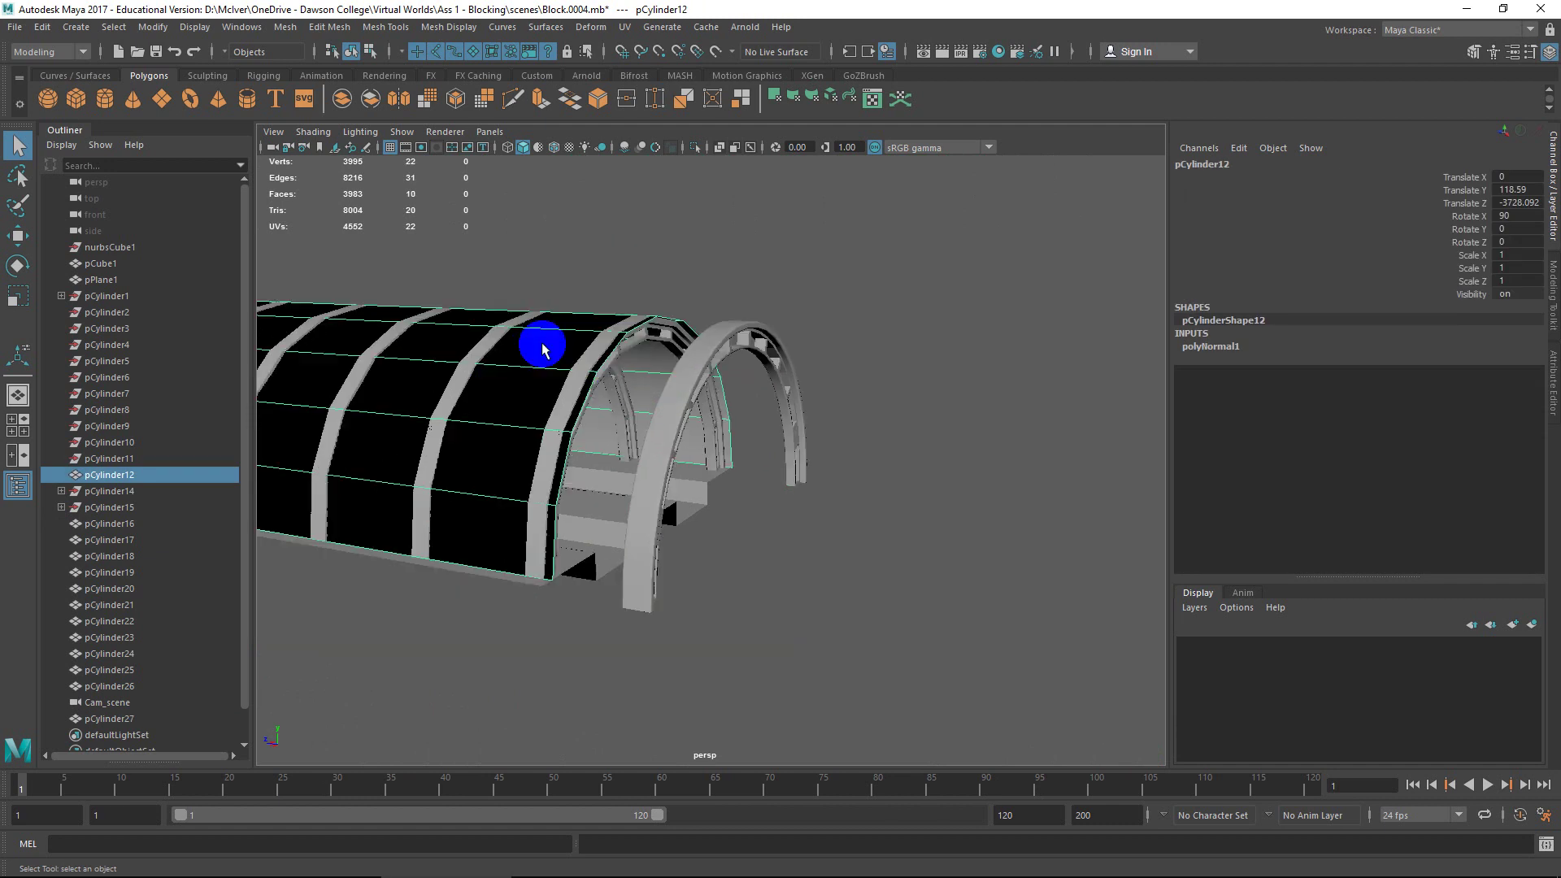
pyautogui.keyDown('alt'); pyautogui.moveTo(564, 351); pyautogui.dragTo(432, 353); pyautogui.keyUp('alt')
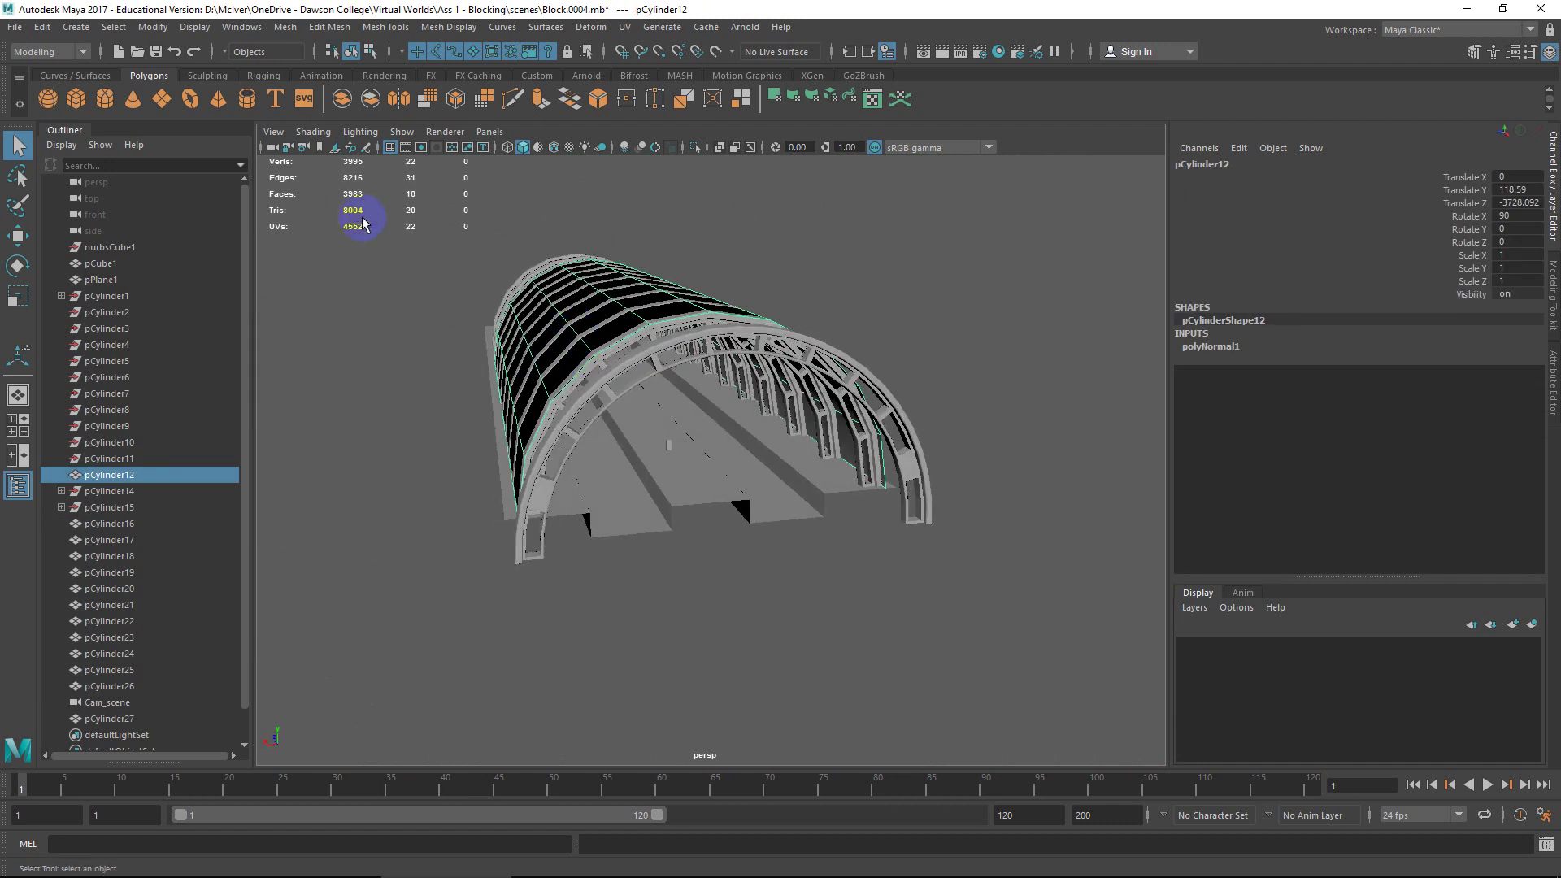
pyautogui.click(205, 27)
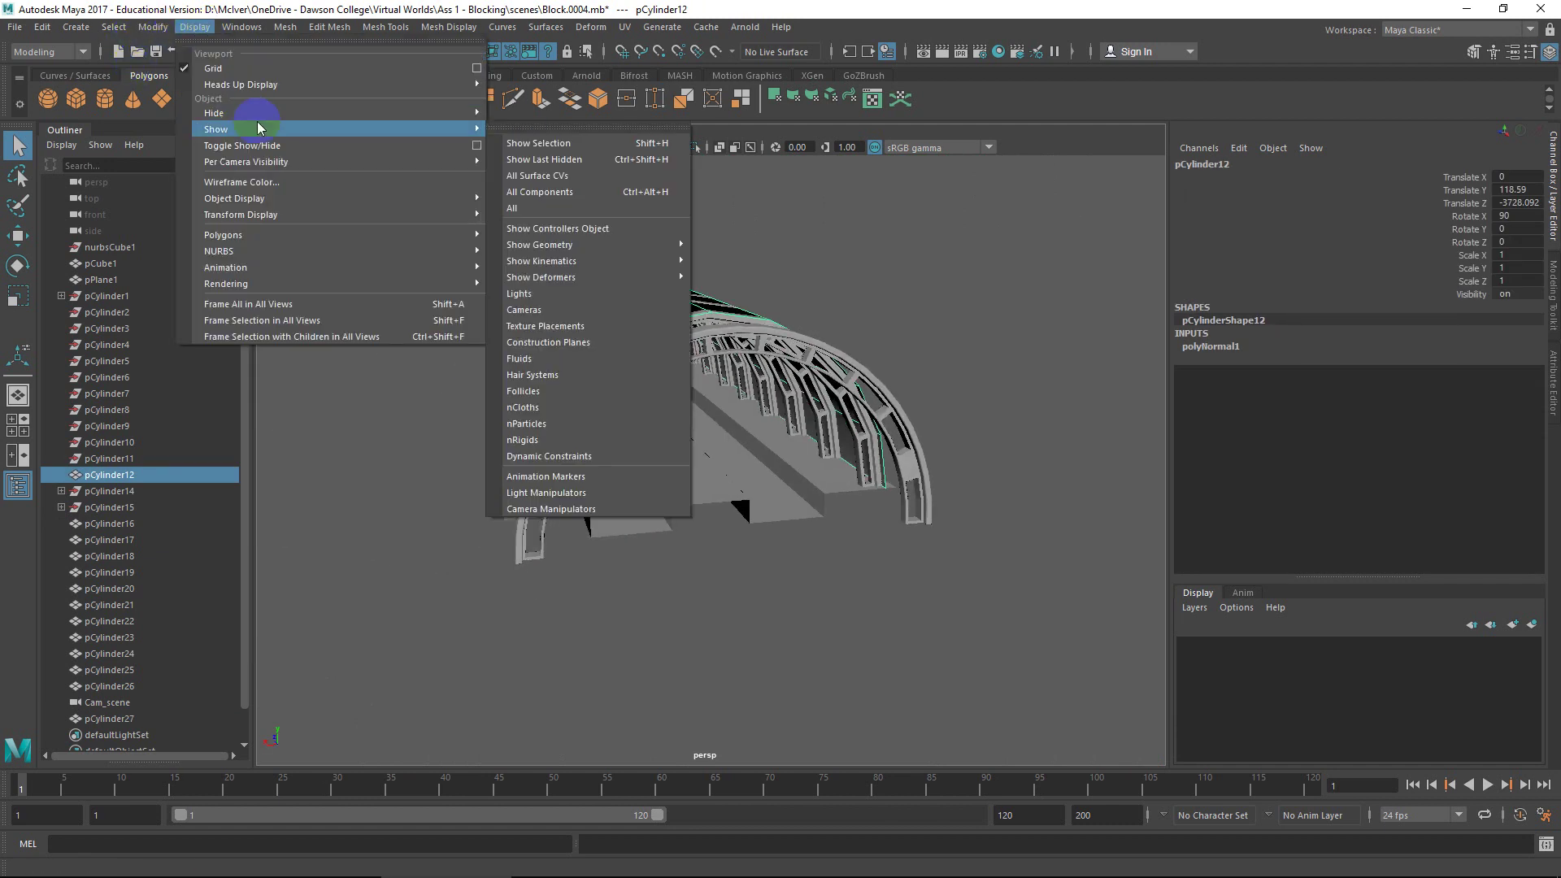
pyautogui.moveTo(262, 113)
pyautogui.click(567, 129)
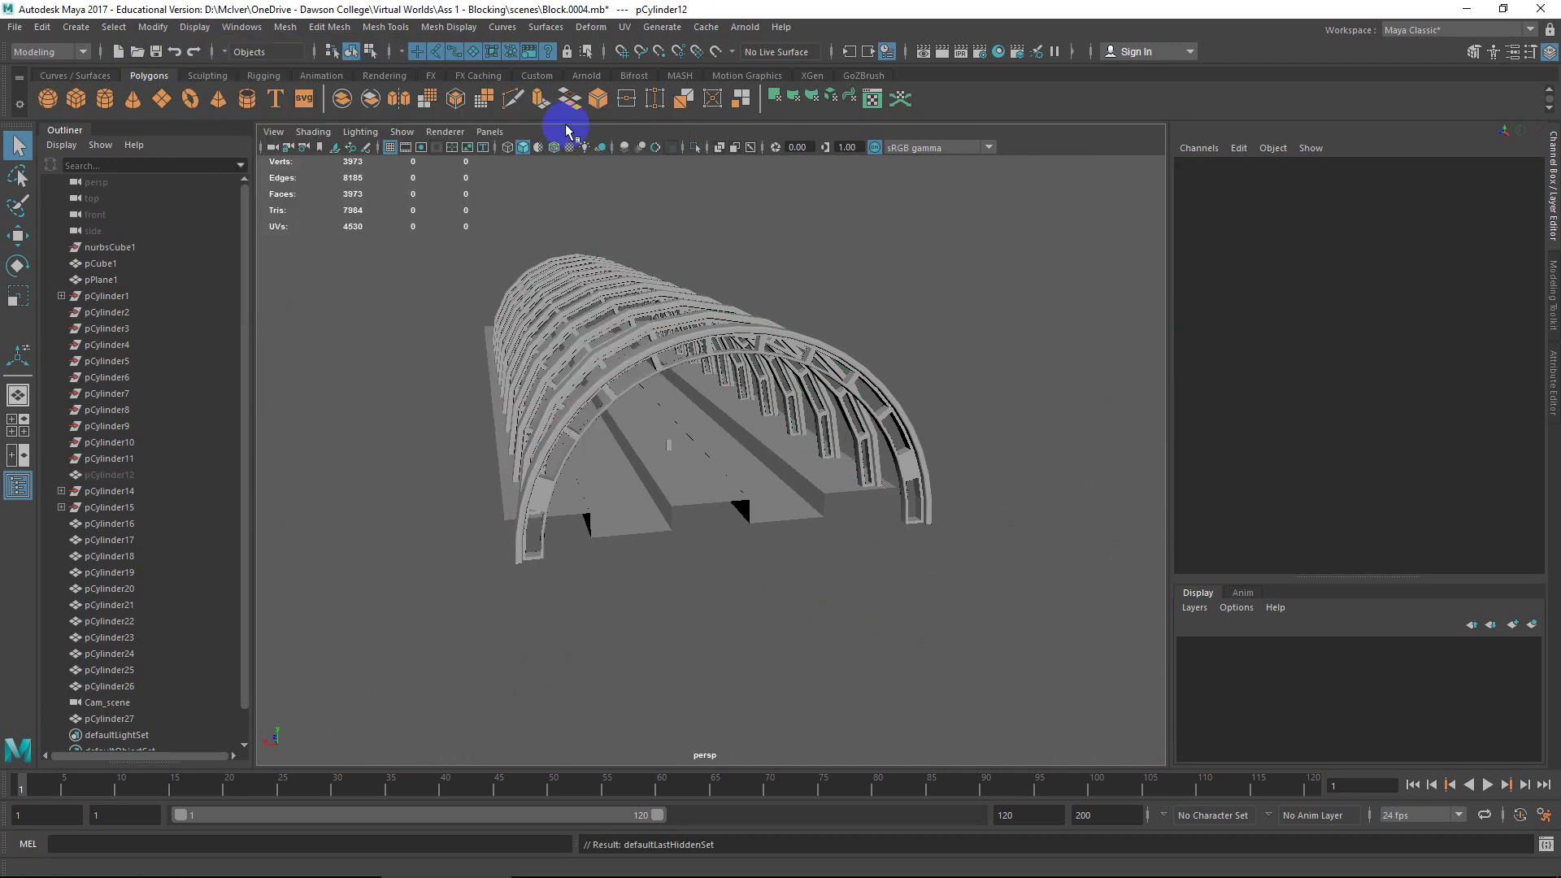
# Step: Move the front arch farther away from the tunnel along Z, to about -4148.2
pyautogui.keyDown('alt'); pyautogui.moveTo(687, 391); pyautogui.dragTo(699, 463); pyautogui.keyUp('alt')
pyautogui.click(736, 449)
pyautogui.press('w')
pyautogui.scroll(-5, 683, 476)
pyautogui.scroll(5, 680, 458)
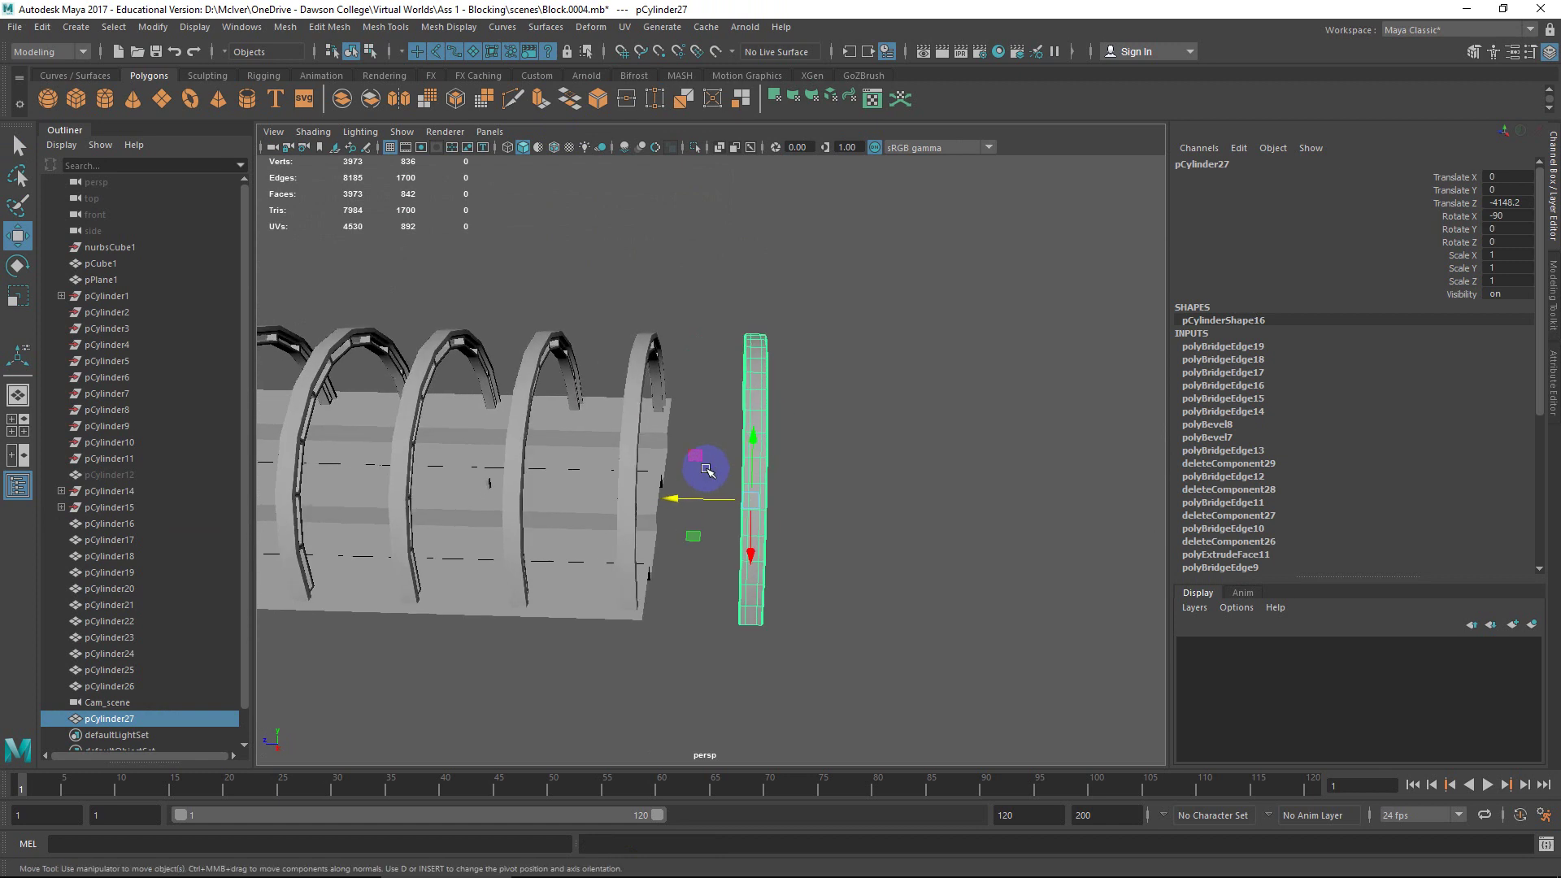
# Step: Duplicate the nearest original tunnel arch and move the copy beyond the front arch along Z, to about -4488.559
pyautogui.click(635, 395)
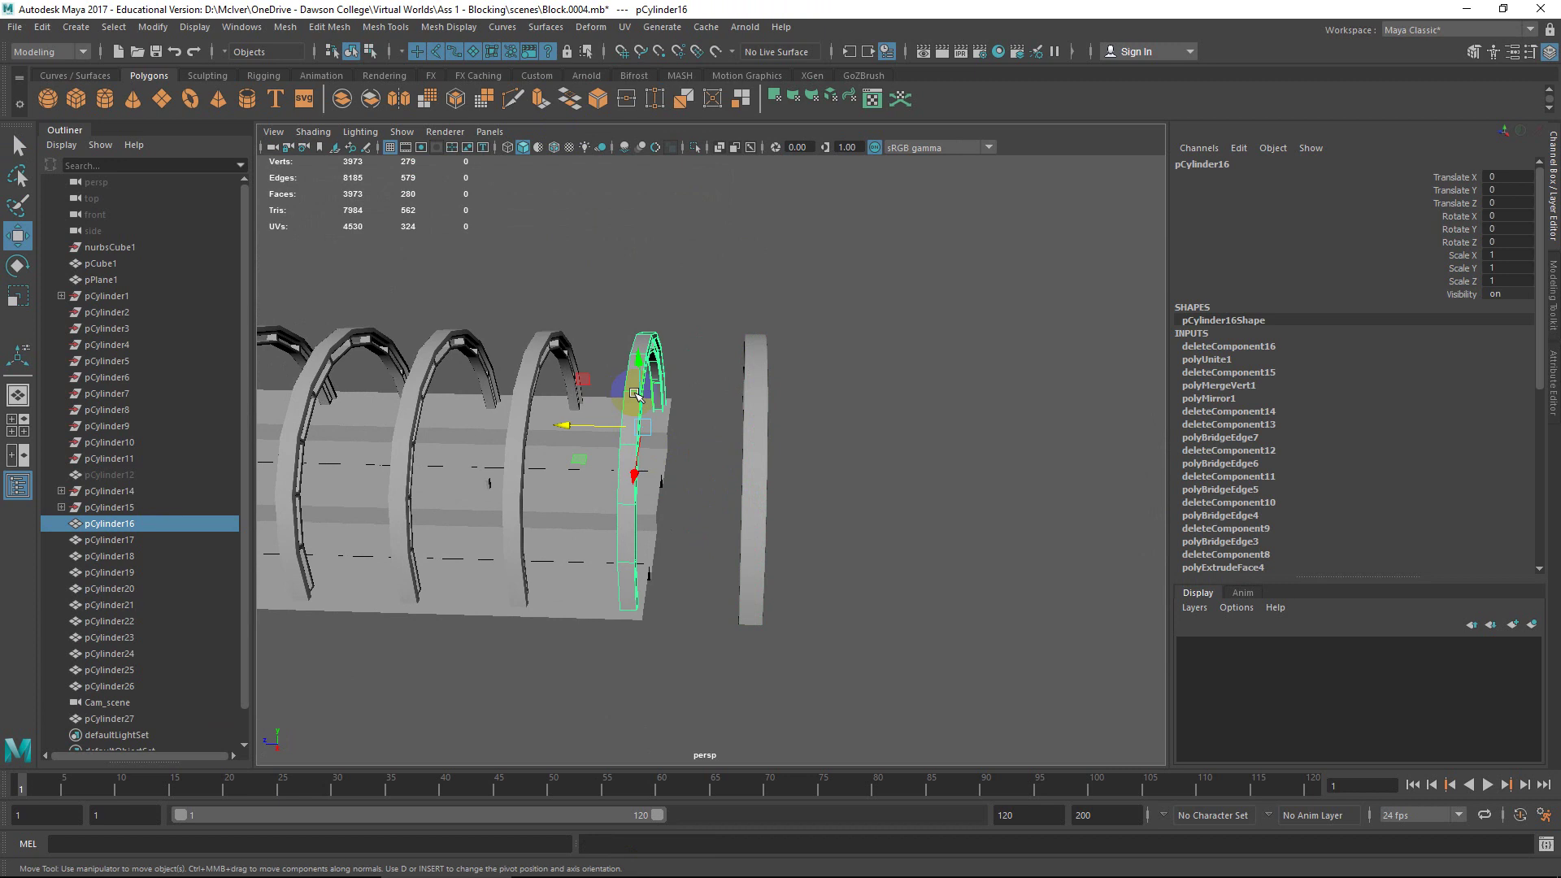
pyautogui.hotkey('ctrl', 'd')
pyautogui.moveTo(630, 429); pyautogui.dragTo(978, 410)
pyautogui.rightClick(979, 411)
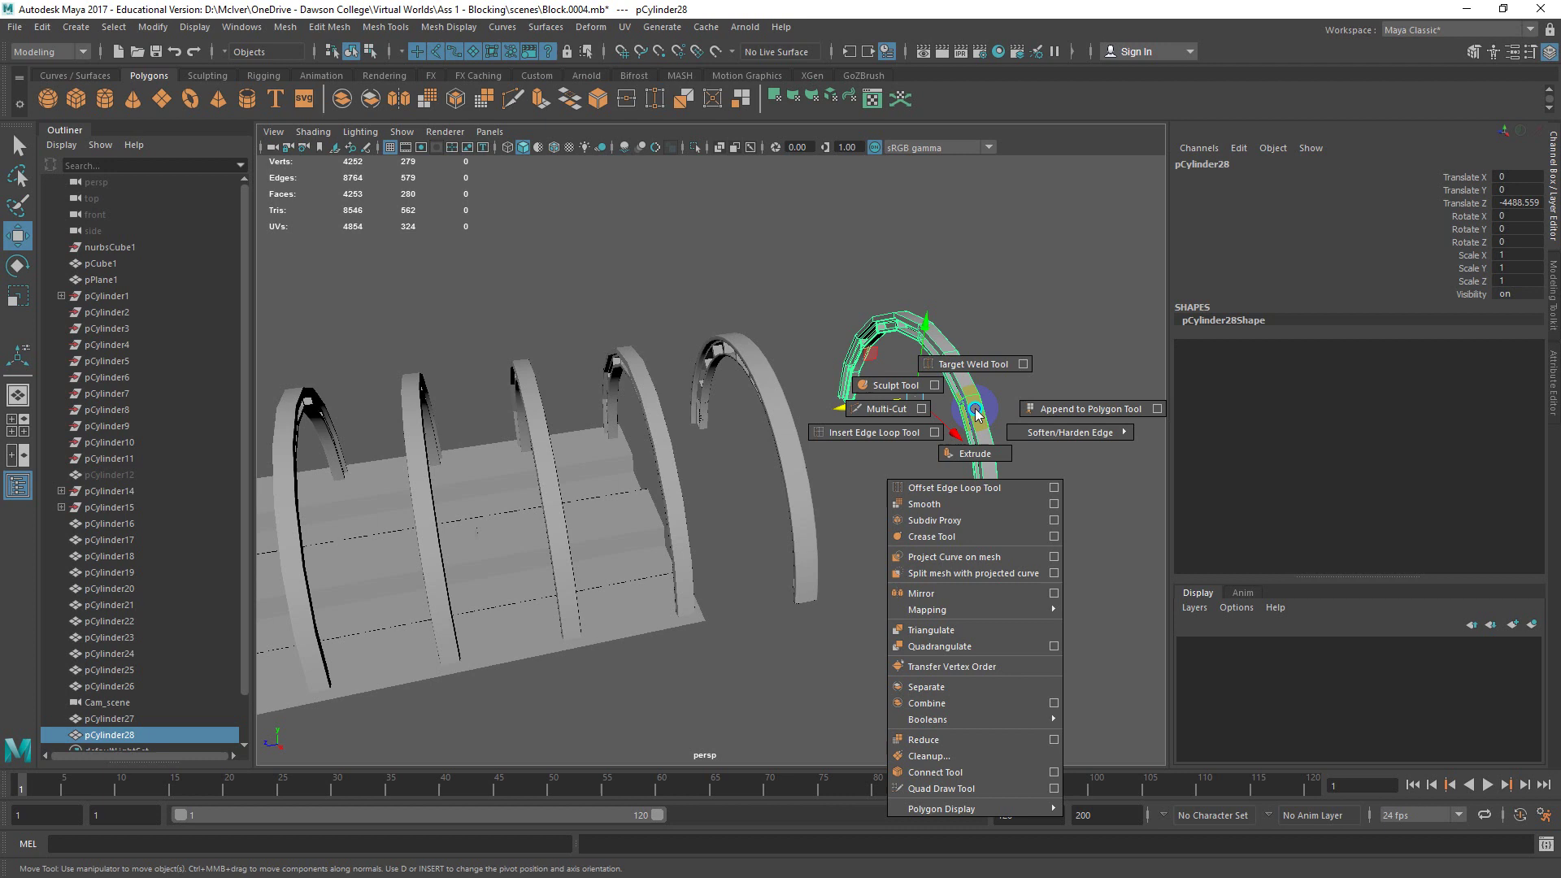
# Step: Preview the duplicated arch as a smoothed mesh and inspect its openings up close
pyautogui.press('3')
pyautogui.keyDown('alt'); pyautogui.moveTo(984, 409); pyautogui.dragTo(1042, 456, button='right'); pyautogui.keyUp('alt')
pyautogui.keyDown('alt'); pyautogui.moveTo(1042, 456); pyautogui.dragTo(688, 511, button='middle'); pyautogui.keyUp('alt')
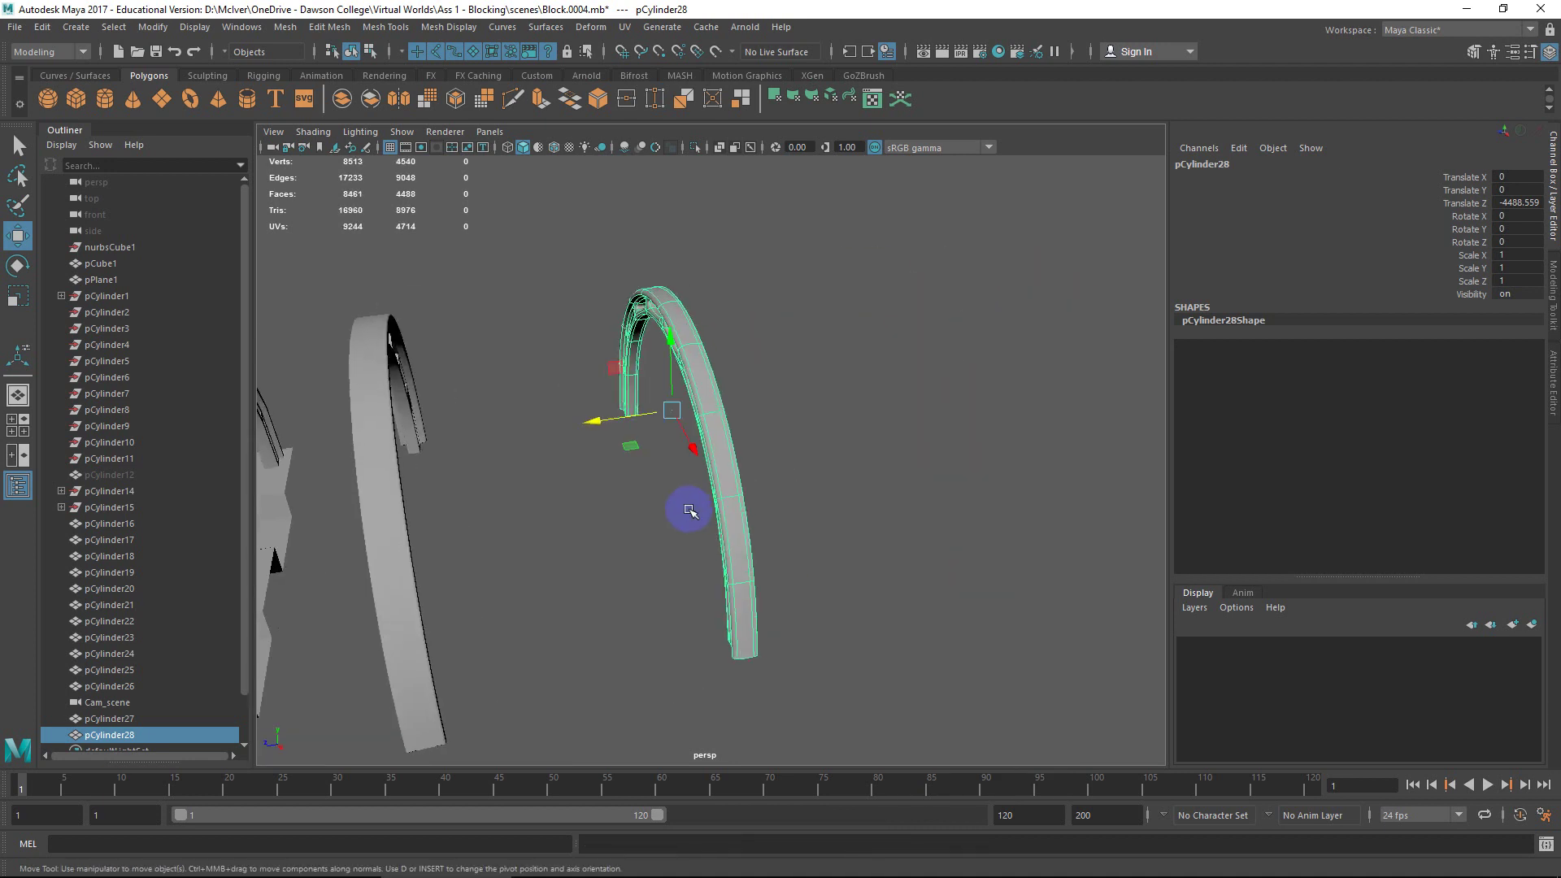
pyautogui.keyDown('alt'); pyautogui.moveTo(688, 510); pyautogui.dragTo(866, 424); pyautogui.keyUp('alt')
pyautogui.keyDown('alt'); pyautogui.moveTo(866, 424); pyautogui.dragTo(919, 455, button='right'); pyautogui.keyUp('alt')
pyautogui.keyDown('alt'); pyautogui.moveTo(919, 456); pyautogui.dragTo(758, 543, button='middle'); pyautogui.keyUp('alt')
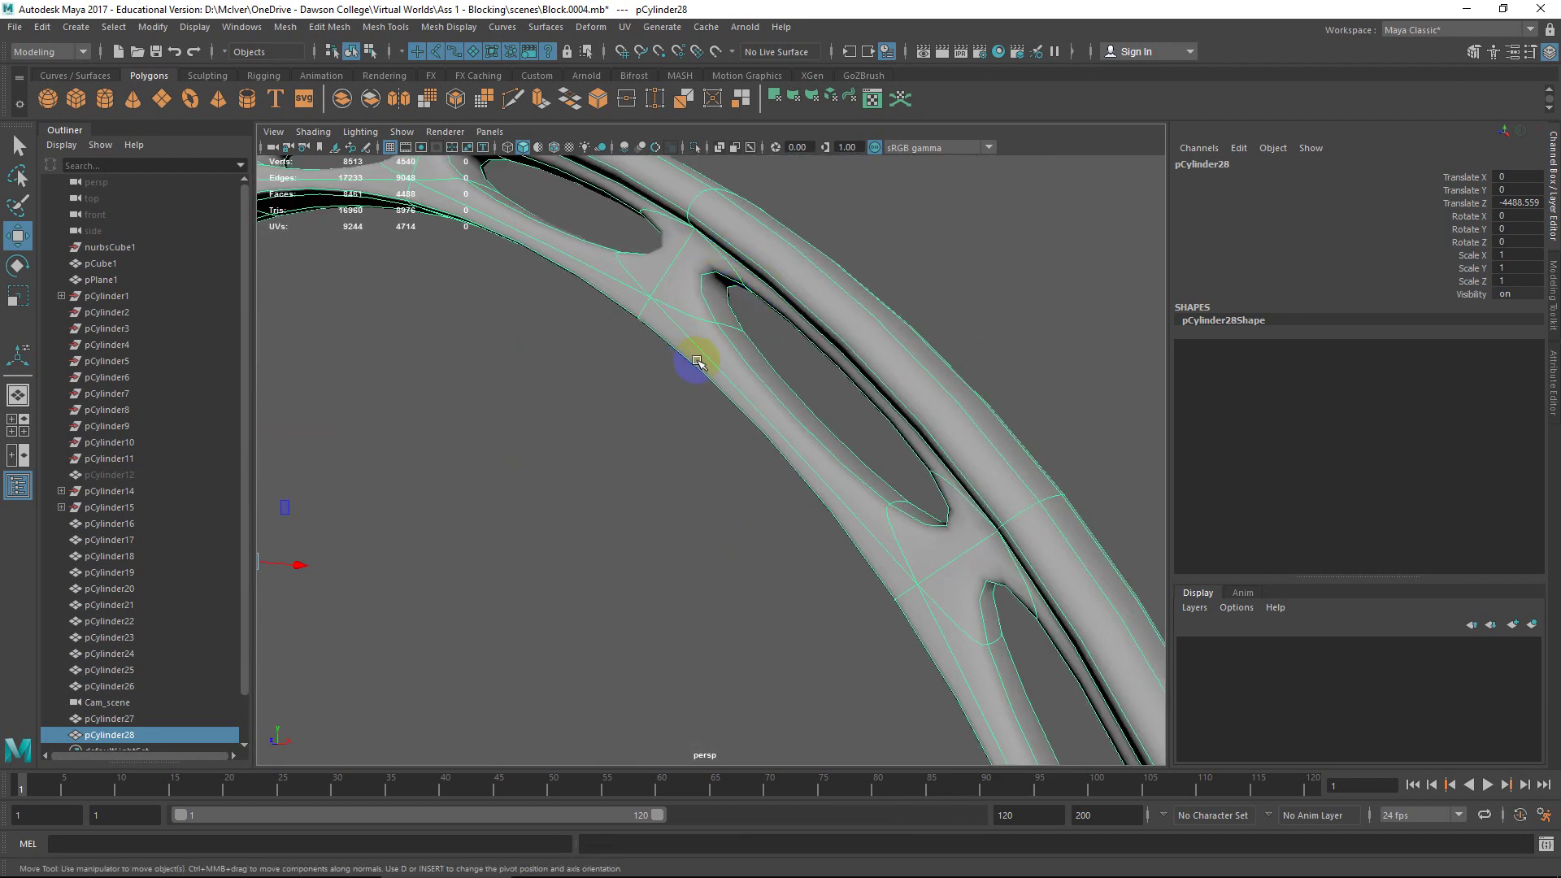
pyautogui.keyDown('alt'); pyautogui.moveTo(697, 361); pyautogui.dragTo(828, 391, button='right'); pyautogui.keyUp('alt')
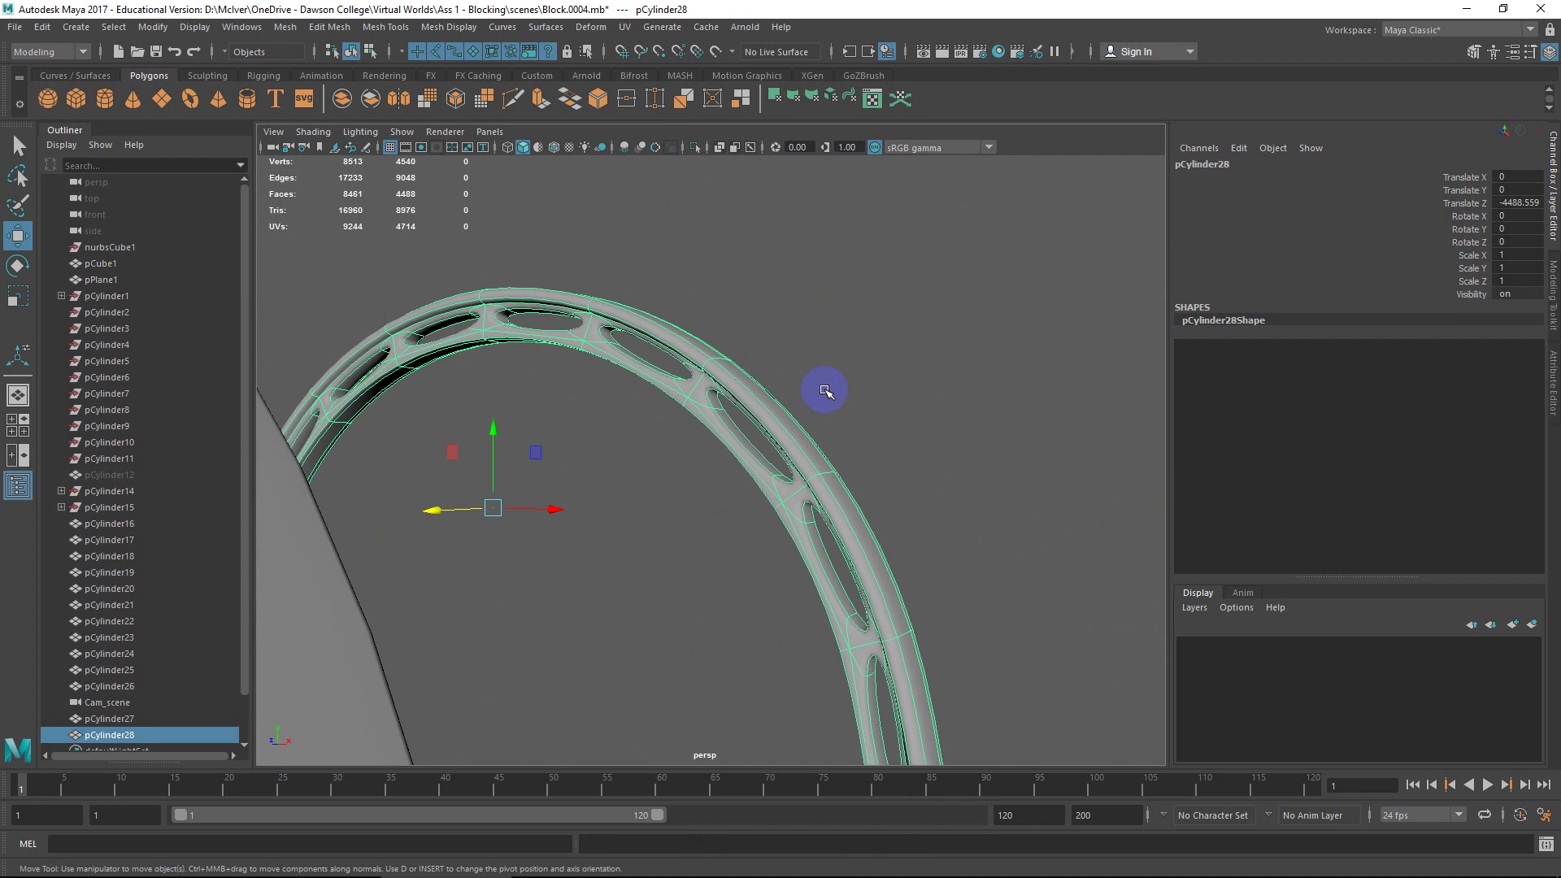
# Step: Compare the duplicated arch with and without the smooth mesh preview, and delete the duplicate
pyautogui.press('1')
pyautogui.press('3')
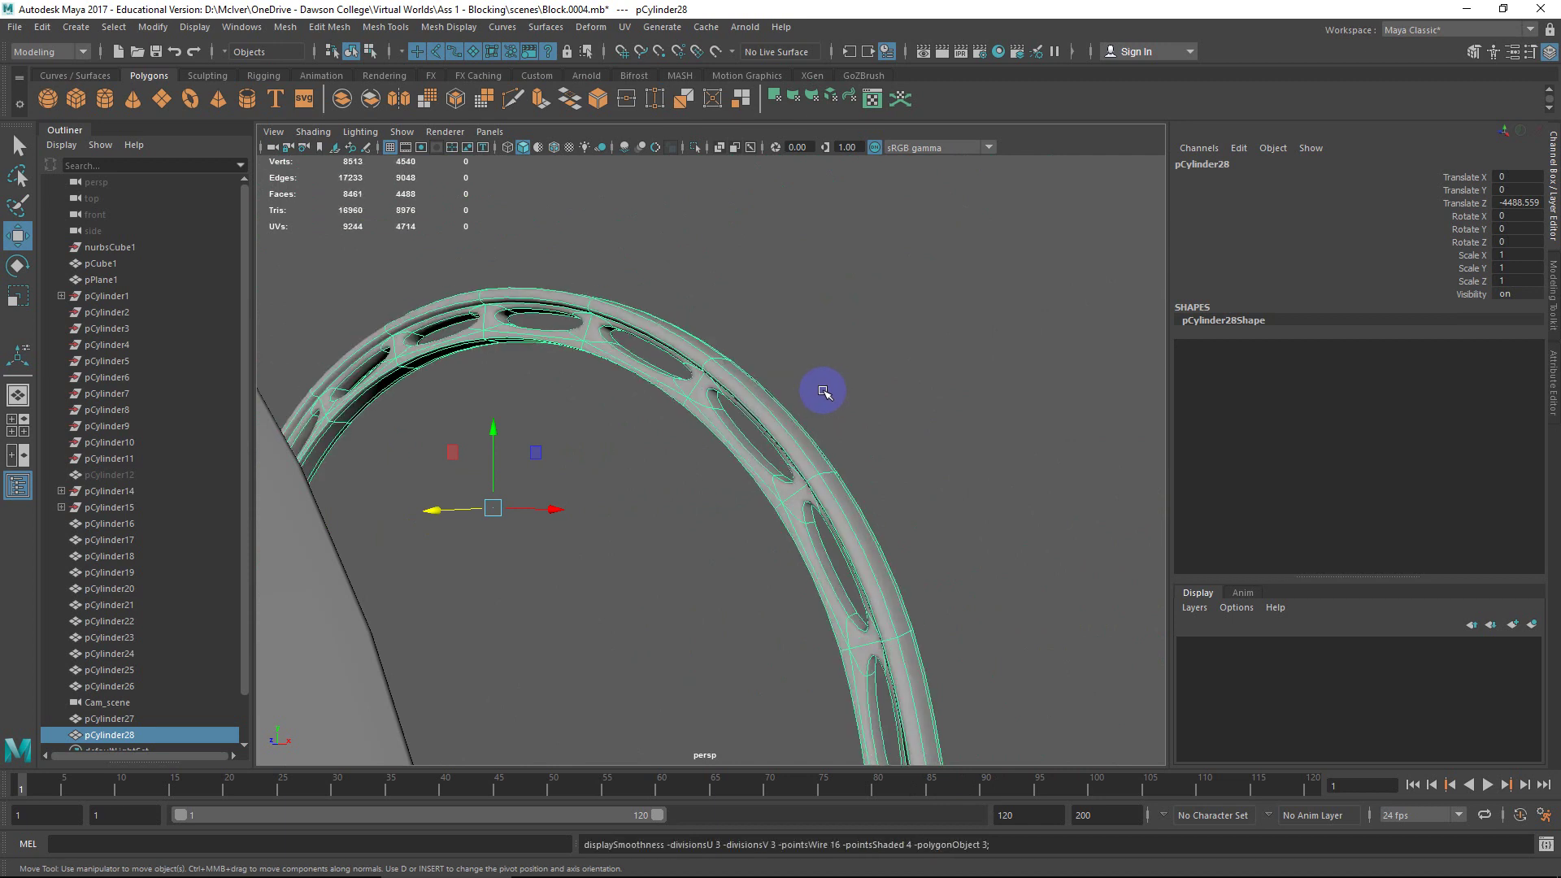
pyautogui.press('1')
pyautogui.press('3')
pyautogui.press('1')
pyautogui.press('3')
pyautogui.press('1')
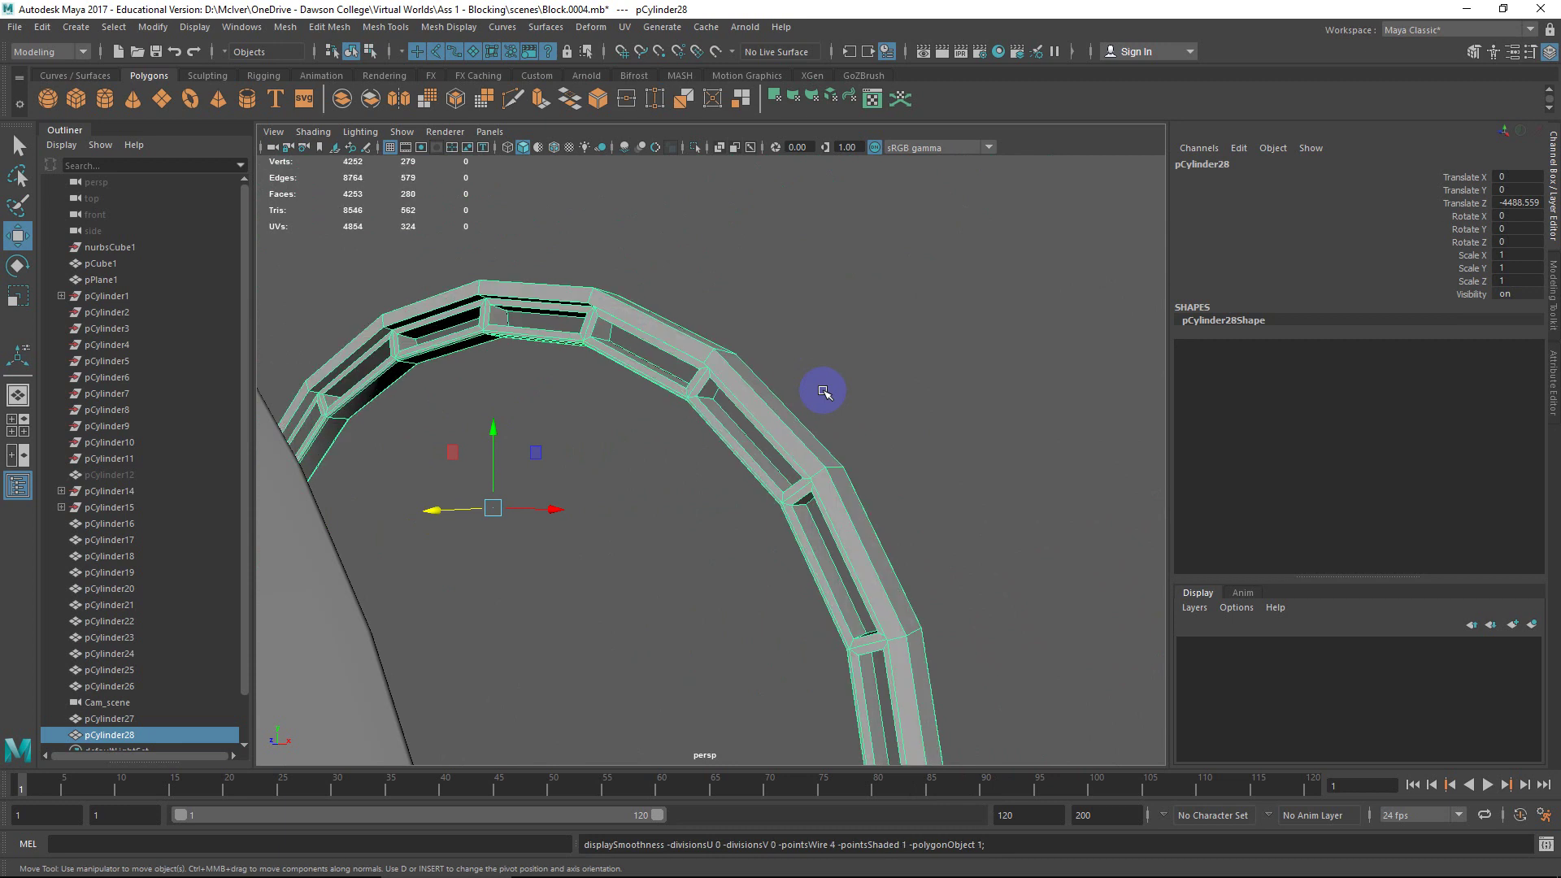
pyautogui.press('Delete')
# Step: Select the front arch and examine its outer surface beside the original tunnel arches
pyautogui.scroll(-3, 638, 431)
pyautogui.click(556, 498)
pyautogui.keyDown('alt'); pyautogui.moveTo(618, 504); pyautogui.dragTo(528, 494); pyautogui.keyUp('alt')
pyautogui.keyDown('alt'); pyautogui.moveTo(529, 495); pyautogui.dragTo(463, 481, button='middle'); pyautogui.keyUp('alt')
pyautogui.keyDown('alt'); pyautogui.moveTo(462, 479); pyautogui.dragTo(741, 474); pyautogui.keyUp('alt')
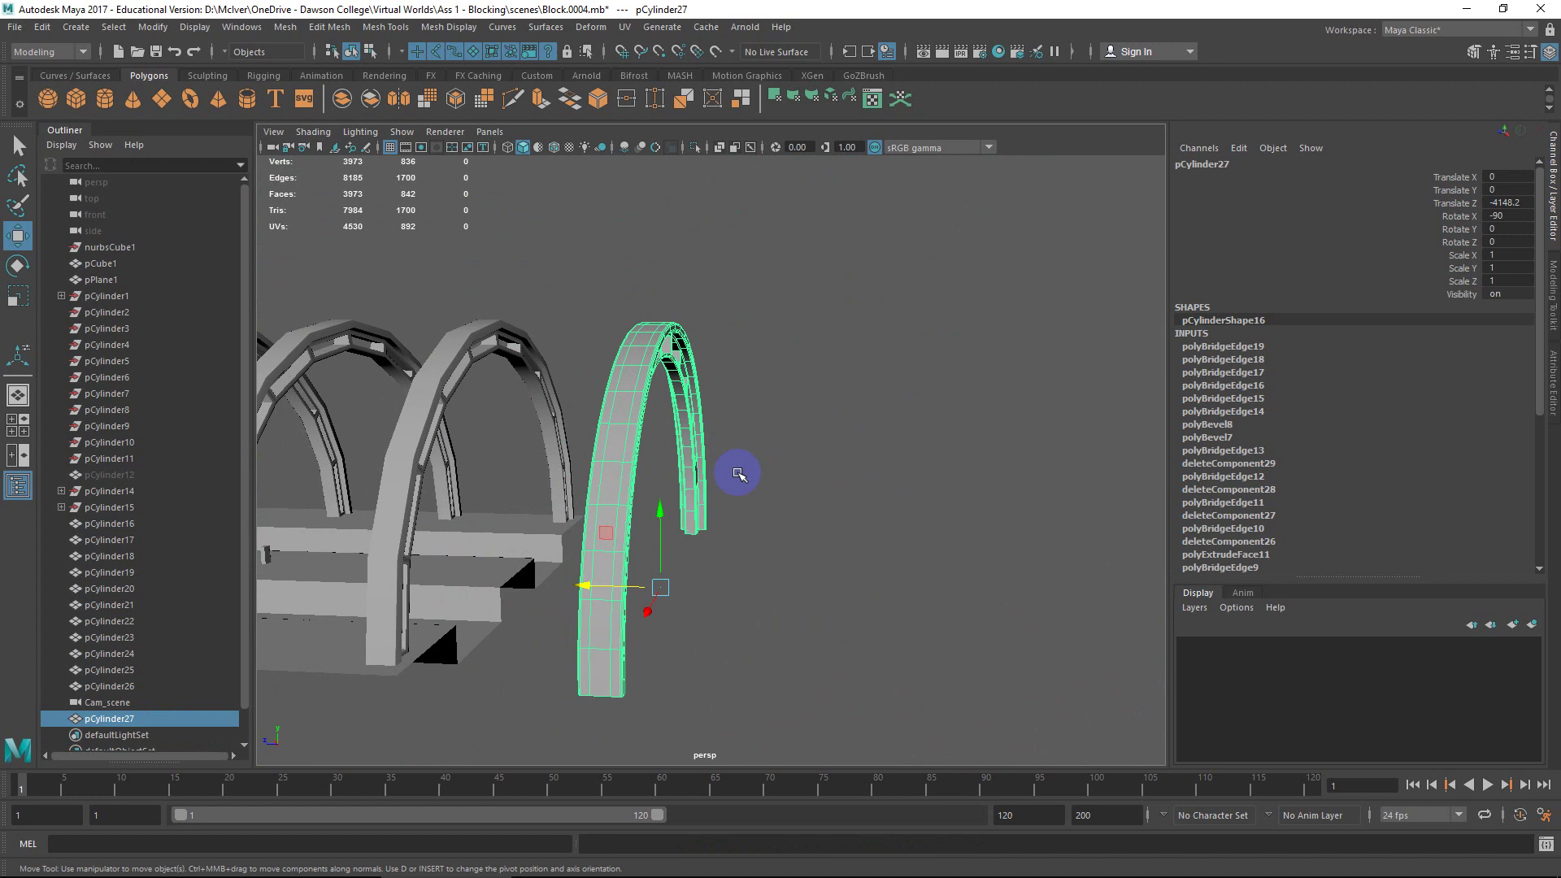
pyautogui.keyDown('alt'); pyautogui.moveTo(602, 421); pyautogui.dragTo(797, 419); pyautogui.keyUp('alt')
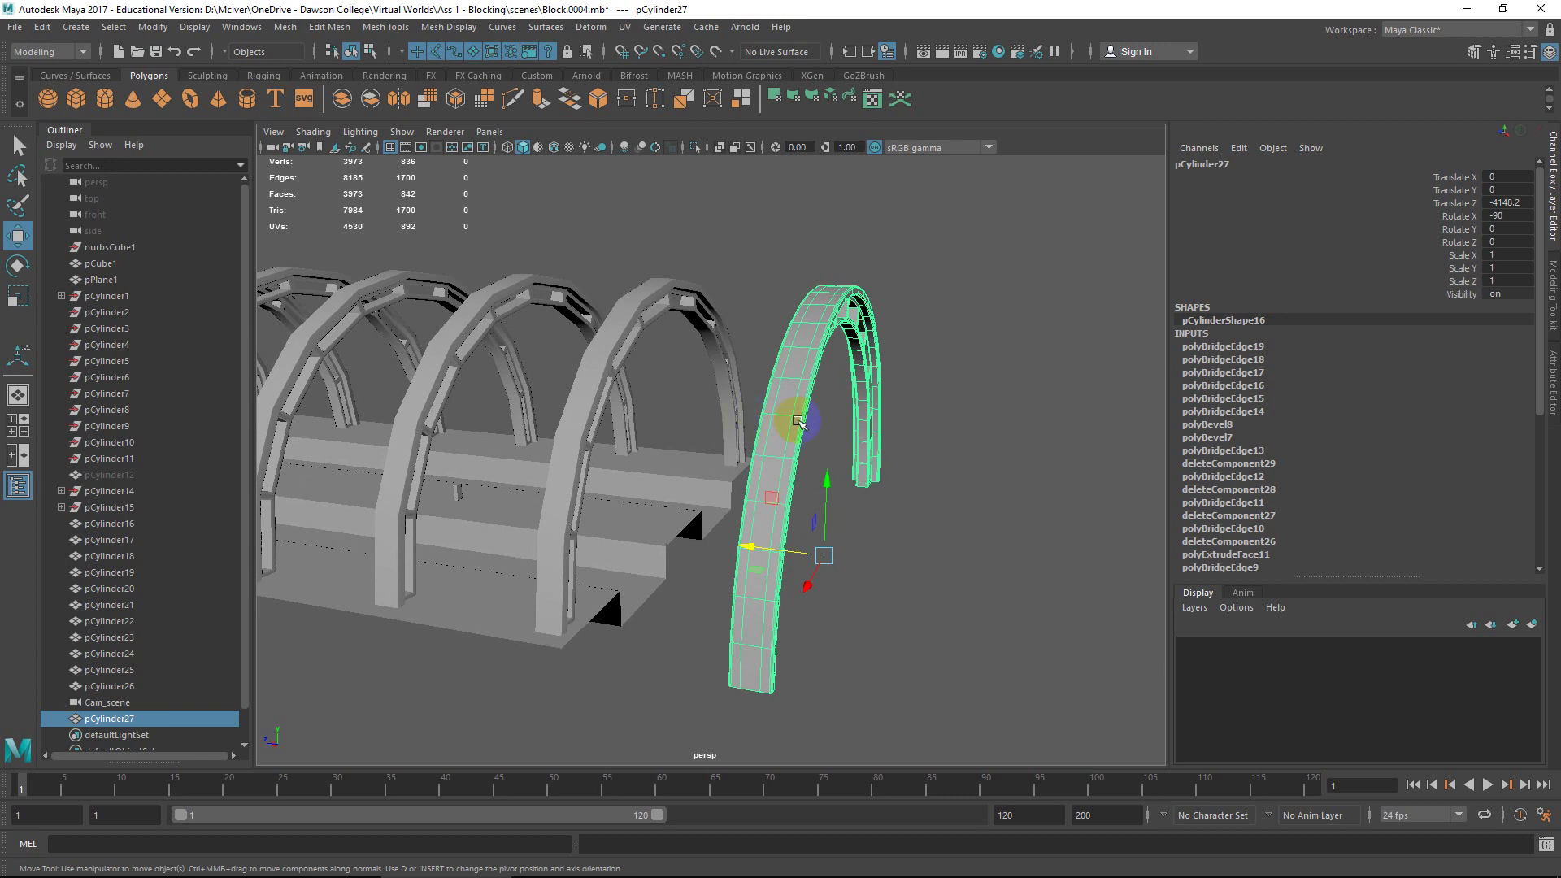
pyautogui.keyDown('alt'); pyautogui.moveTo(801, 438); pyautogui.dragTo(776, 395); pyautogui.keyUp('alt')
# Step: Try moving an outer face of the nearest original arch, undo the move, and return to object selection
pyautogui.click(786, 396)
pyautogui.moveTo(777, 377); pyautogui.dragTo(778, 428, button='right')
pyautogui.click(771, 358)
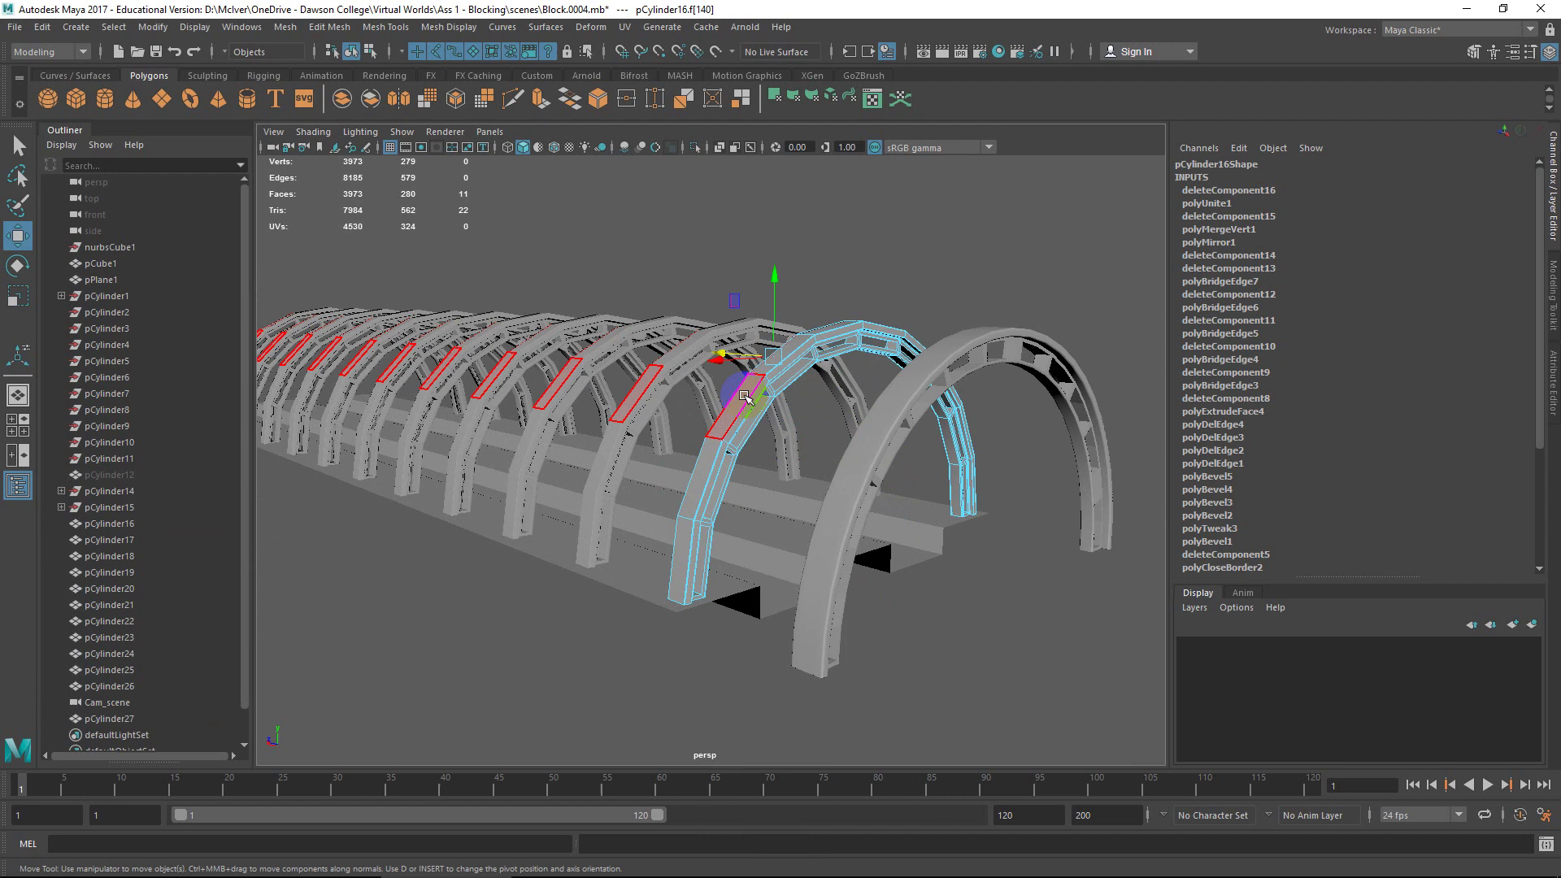
pyautogui.click(741, 398)
pyautogui.moveTo(732, 381); pyautogui.dragTo(650, 348)
pyautogui.hotkey('ctrl', 'z')
pyautogui.moveTo(779, 382); pyautogui.dragTo(835, 338, button='right')
# Step: Select all the original tunnel arches, pCylinder16 to pCylinder26, and locate them in the object list
pyautogui.scroll(-2, 809, 406)
pyautogui.keyDown('alt'); pyautogui.moveTo(769, 425); pyautogui.dragTo(722, 404); pyautogui.keyUp('alt')
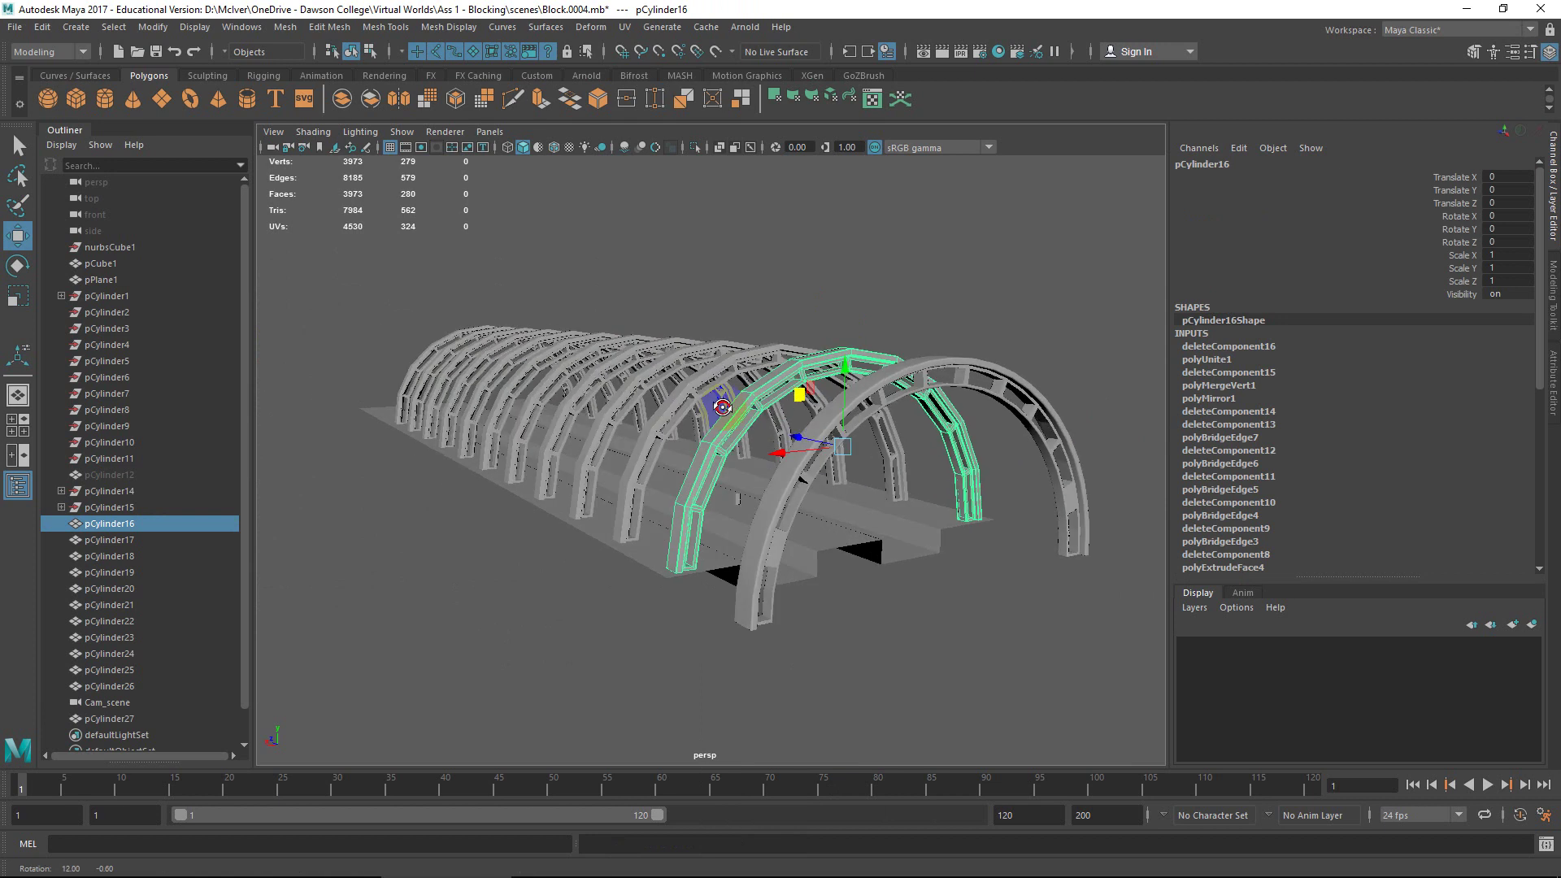
pyautogui.moveTo(374, 288); pyautogui.dragTo(820, 370)
pyautogui.scroll(-1, 157, 497)
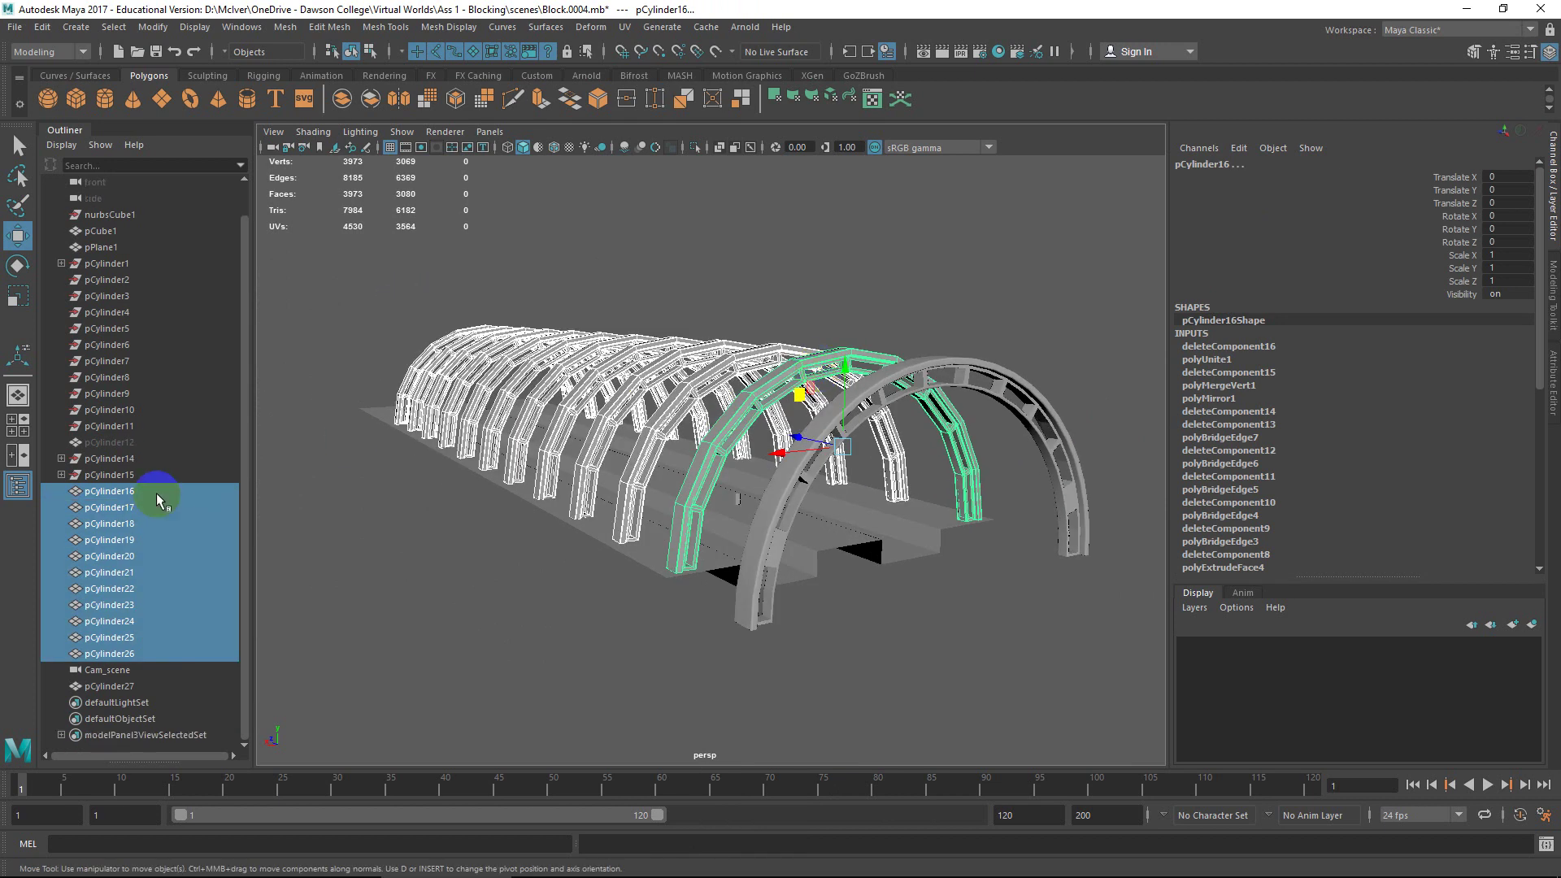
# Step: Rename the smoother front arch's transform node as Station_Arch_
pyautogui.click(957, 364)
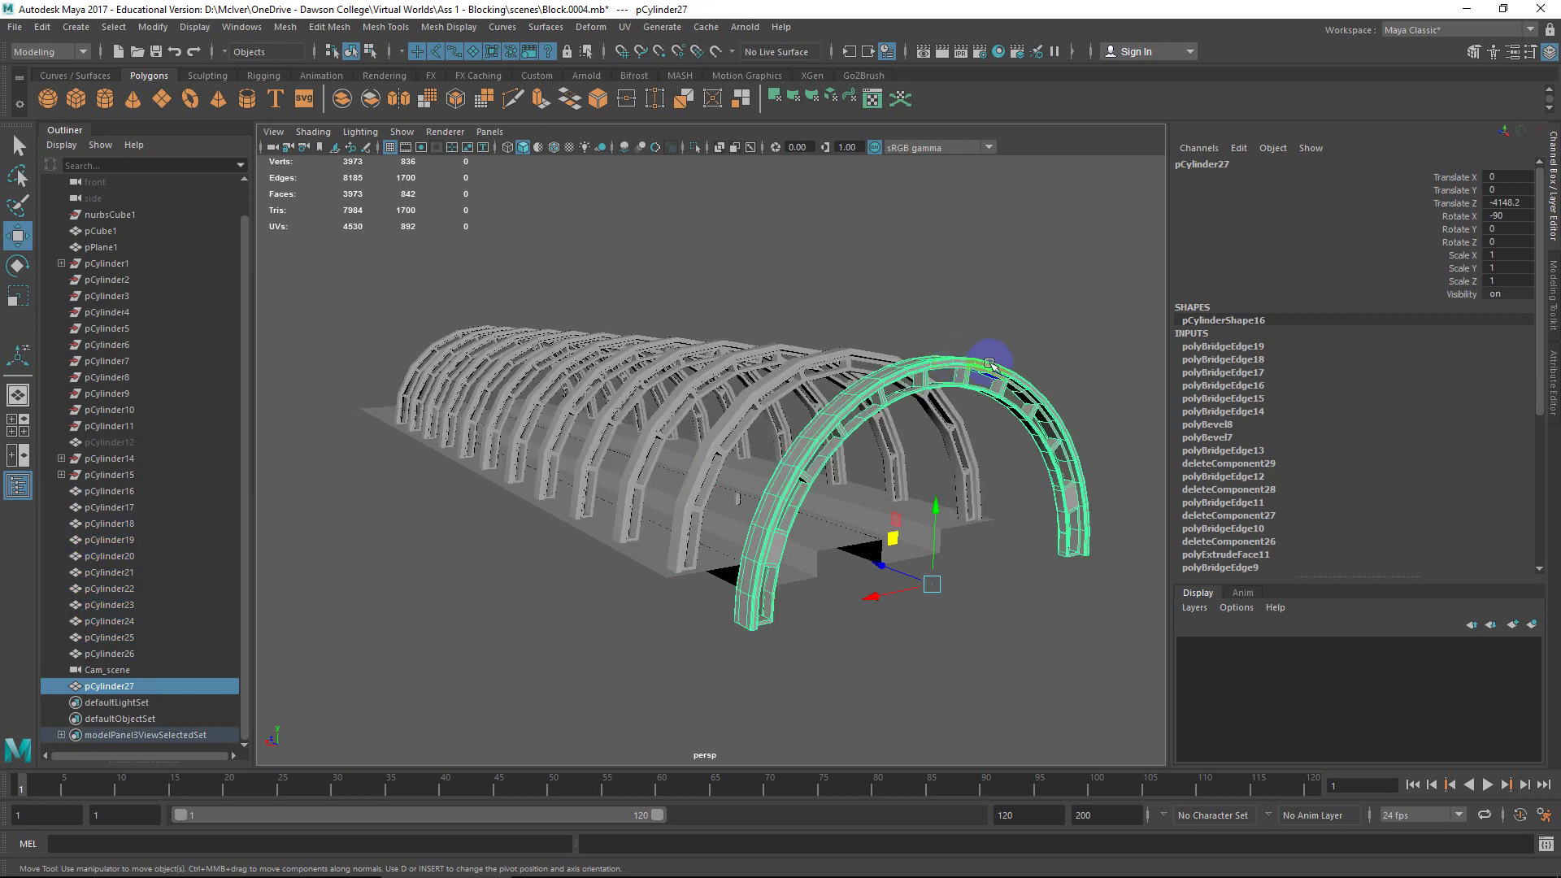
pyautogui.click(1552, 389)
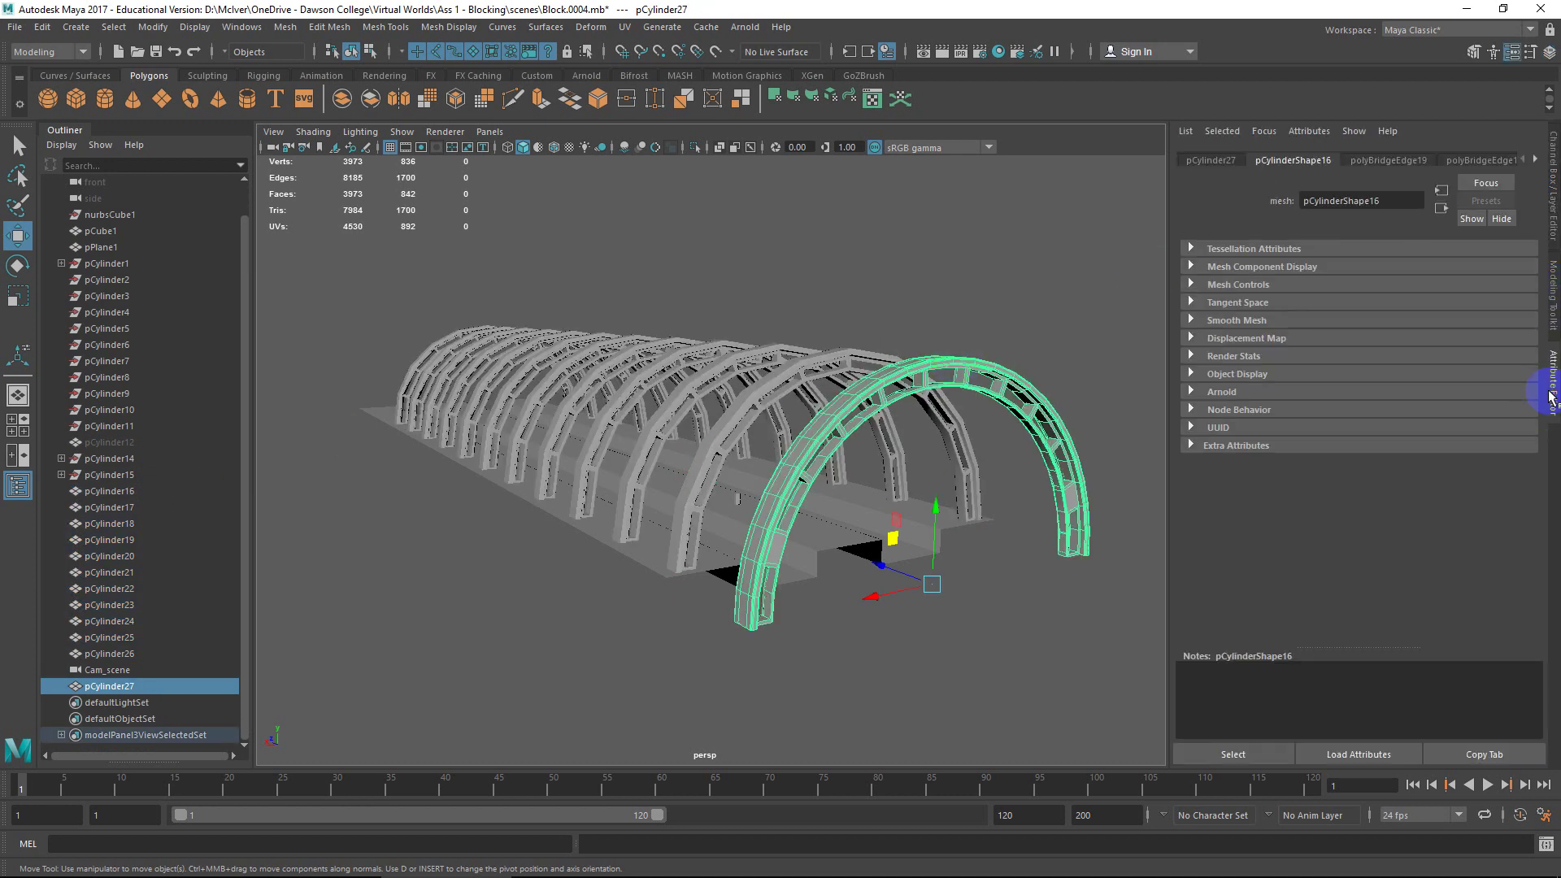
pyautogui.moveTo(1388, 202); pyautogui.dragTo(1263, 210)
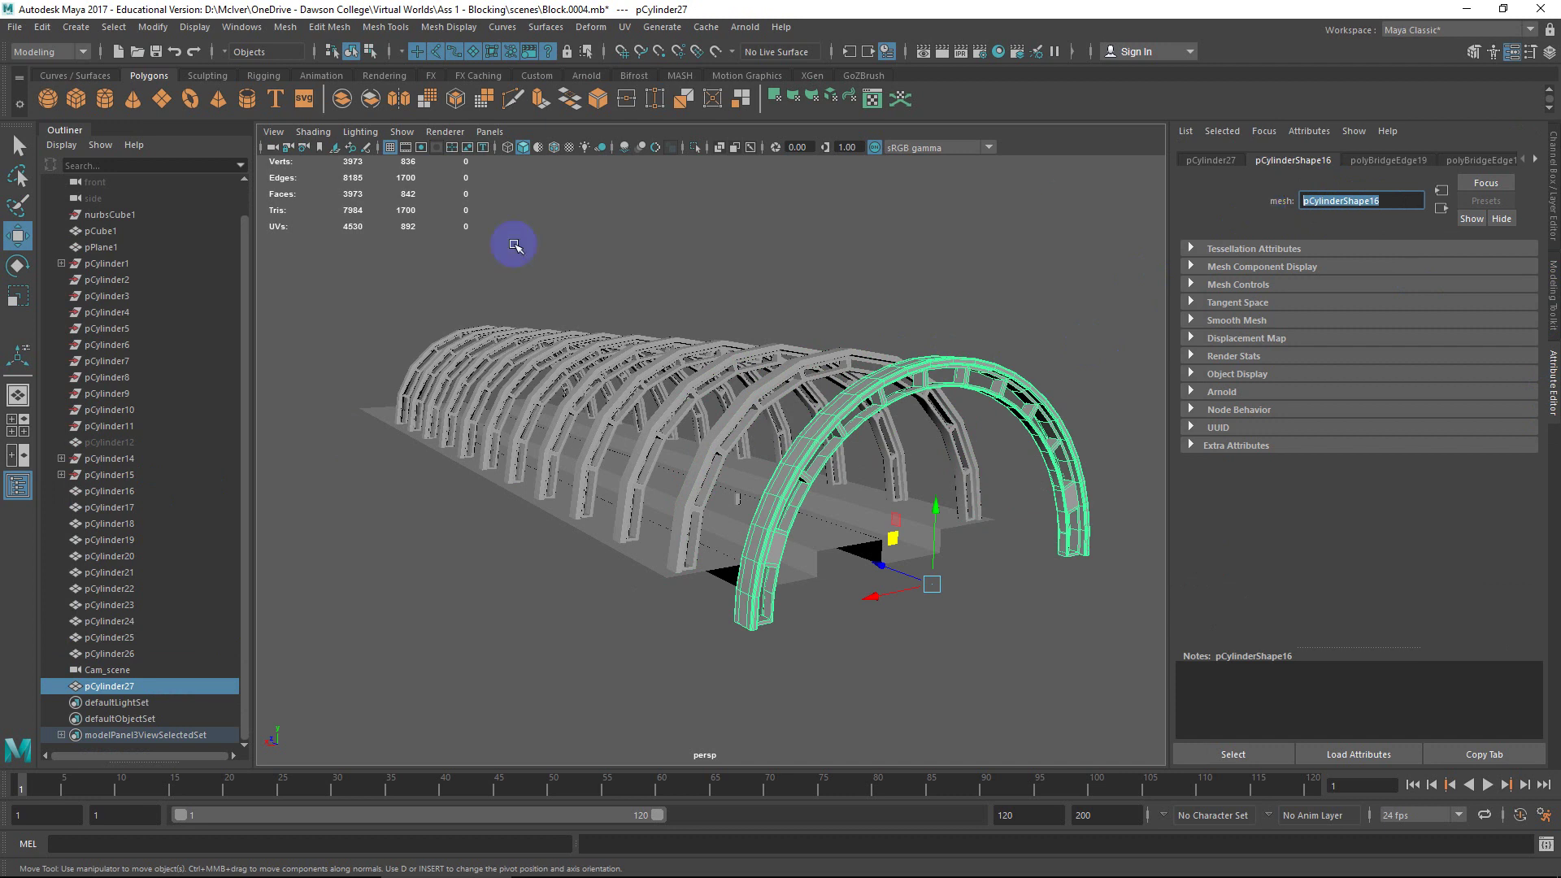
pyautogui.click(1219, 160)
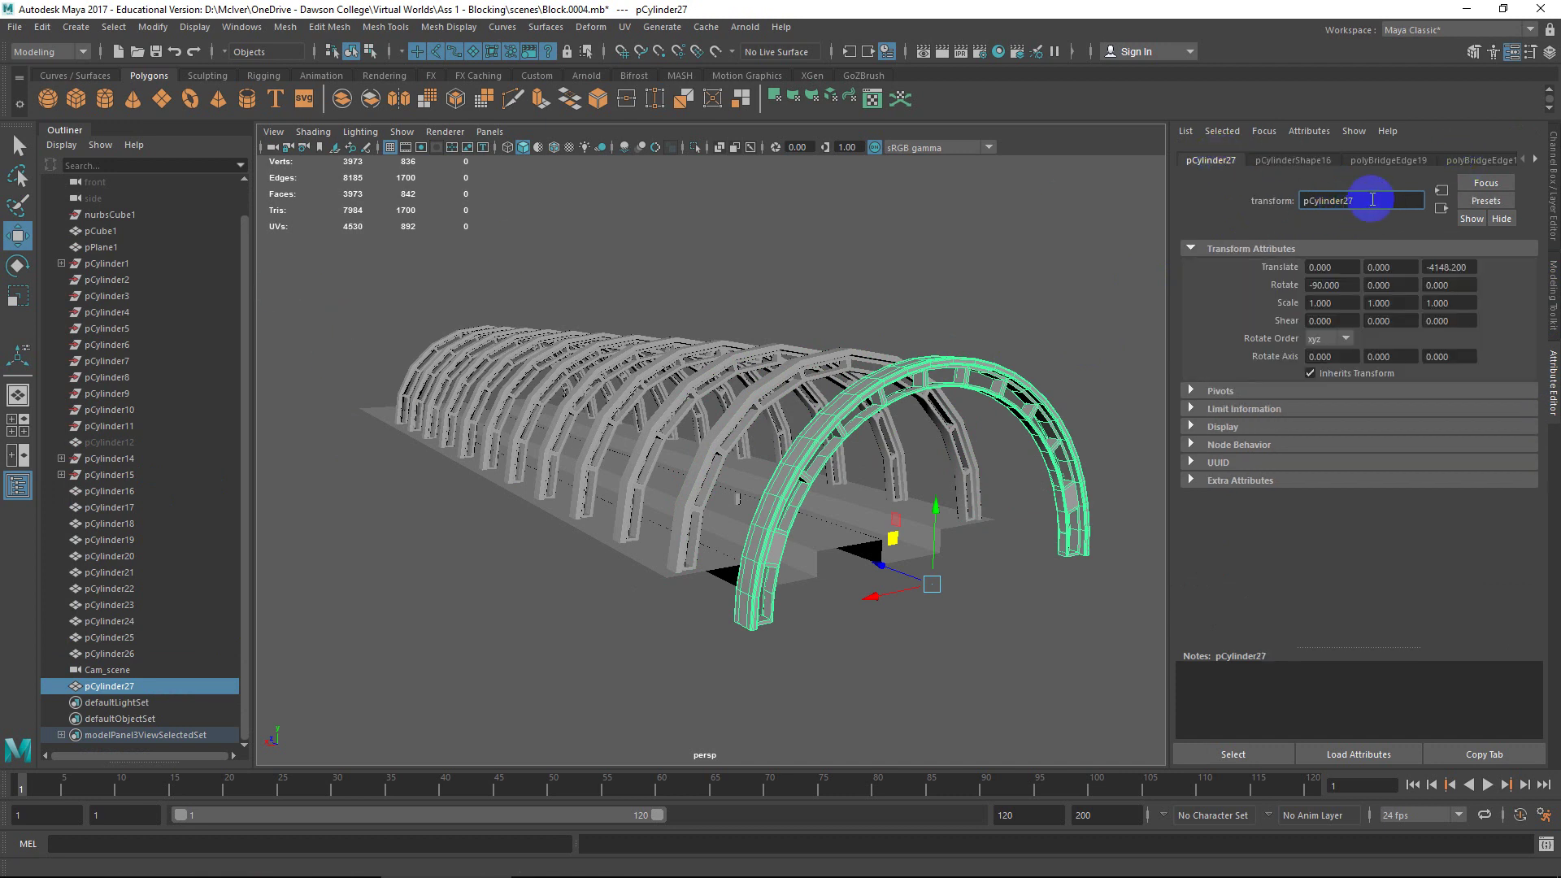
pyautogui.moveTo(1380, 198); pyautogui.dragTo(1249, 201)
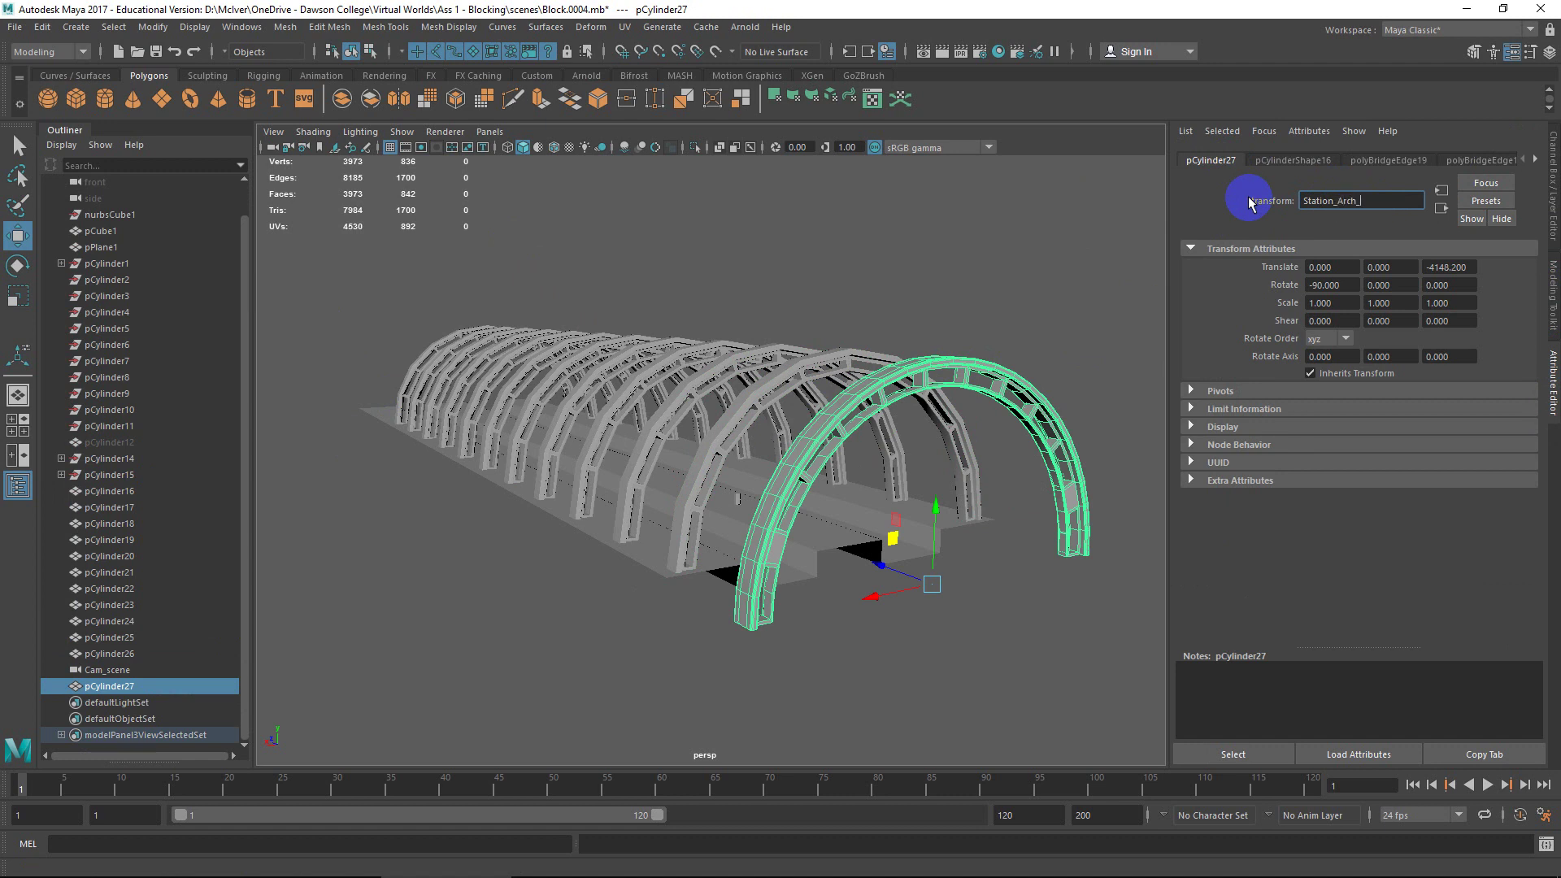
pyautogui.press('Return')
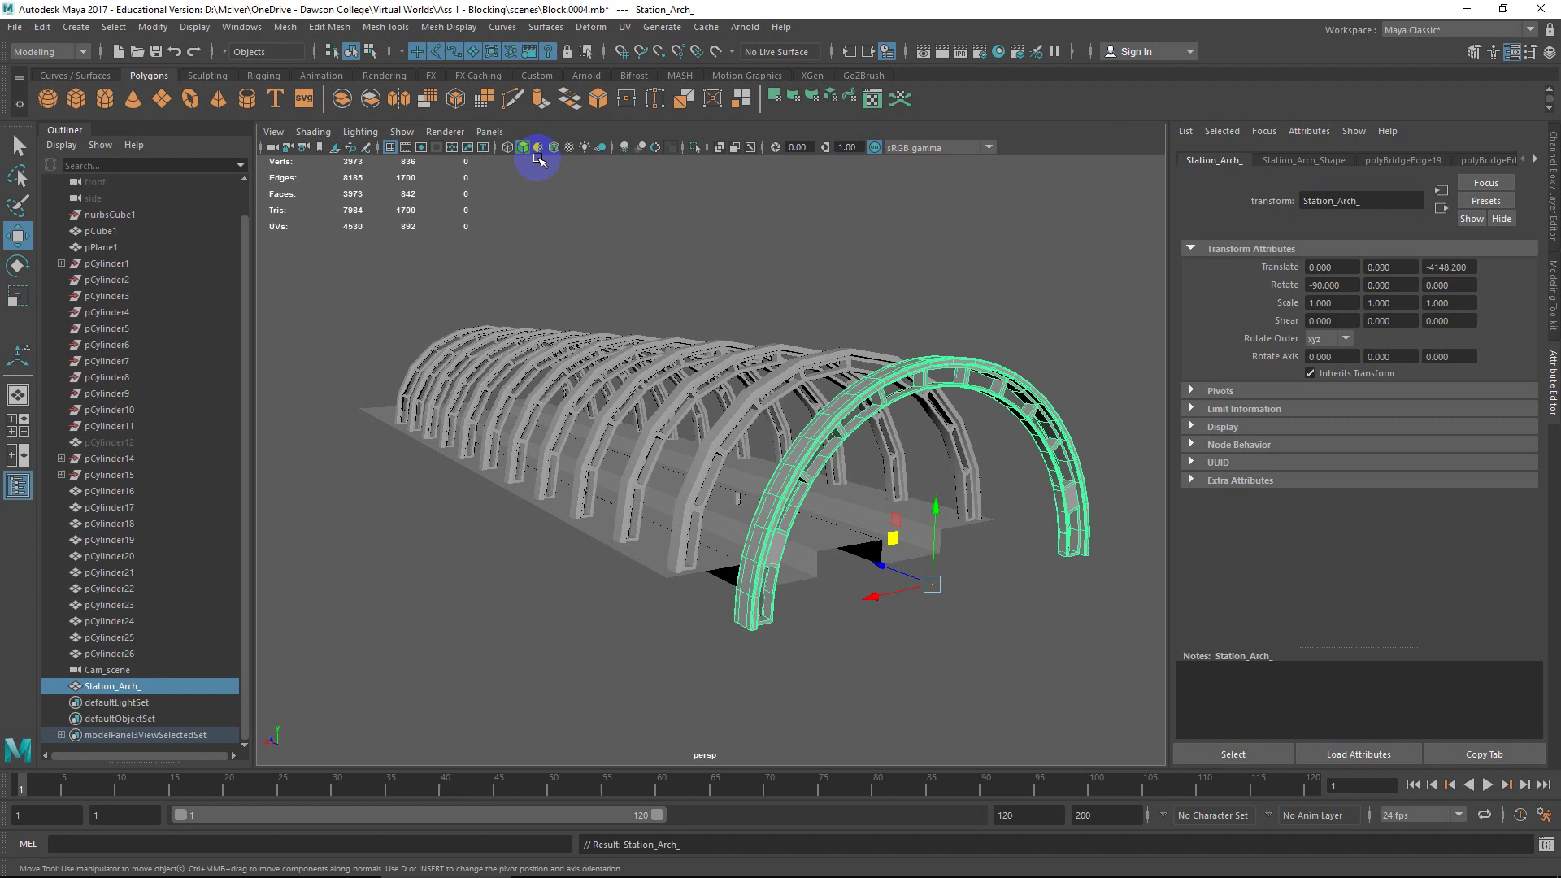
pyautogui.scroll(-4, 364, 348)
pyautogui.click(129, 687)
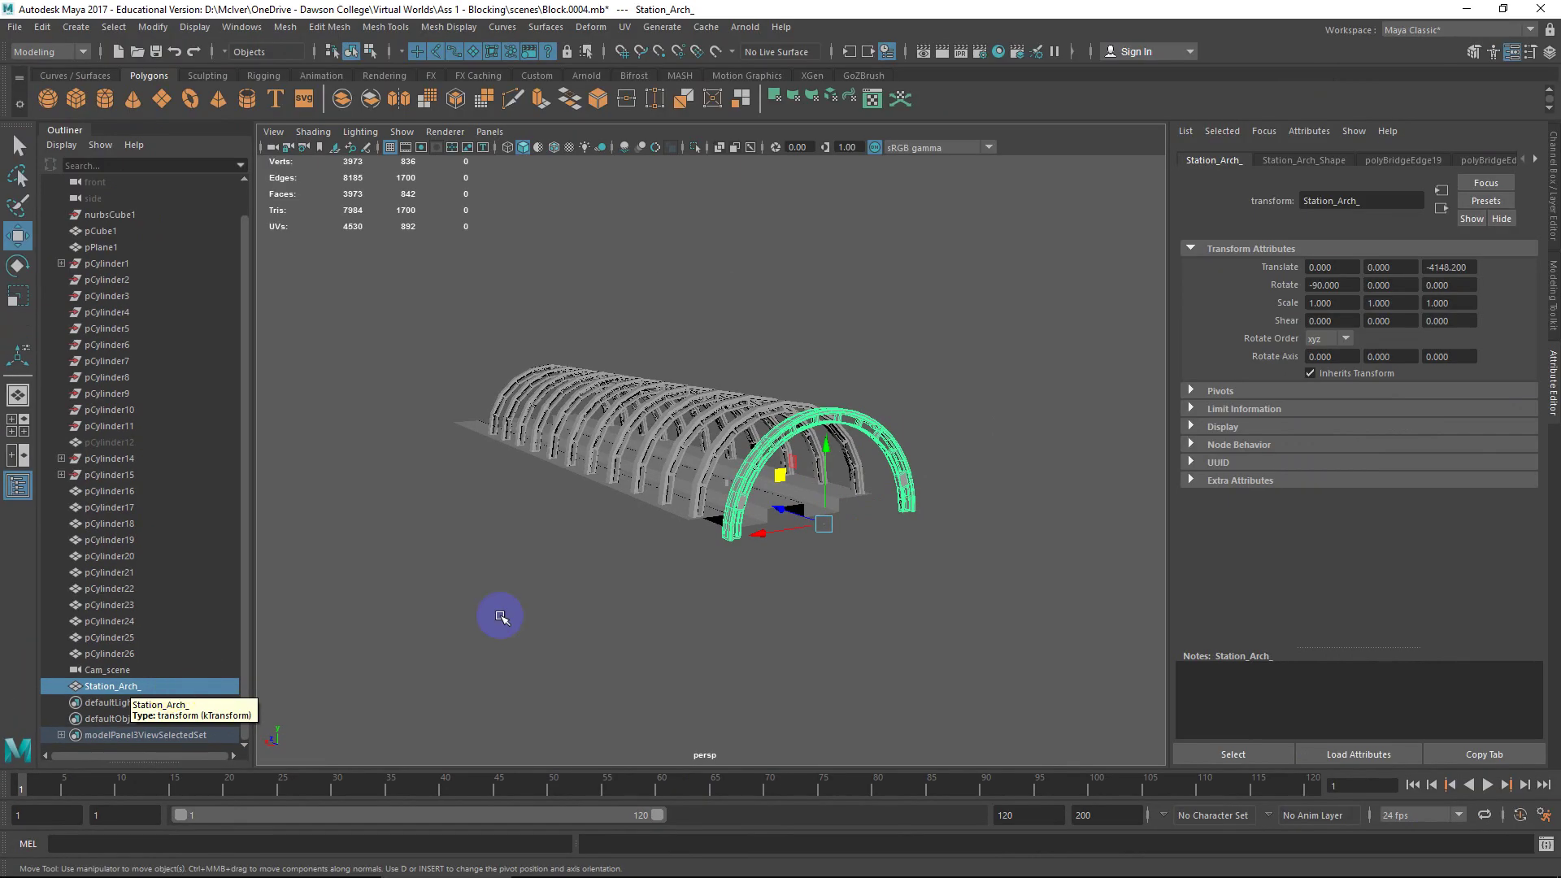
# Step: Move Station_Arch_ along Z toward the original arches, to a Translate Z of about -3941
pyautogui.keyDown('alt'); pyautogui.moveTo(505, 618); pyautogui.dragTo(788, 456); pyautogui.keyUp('alt')
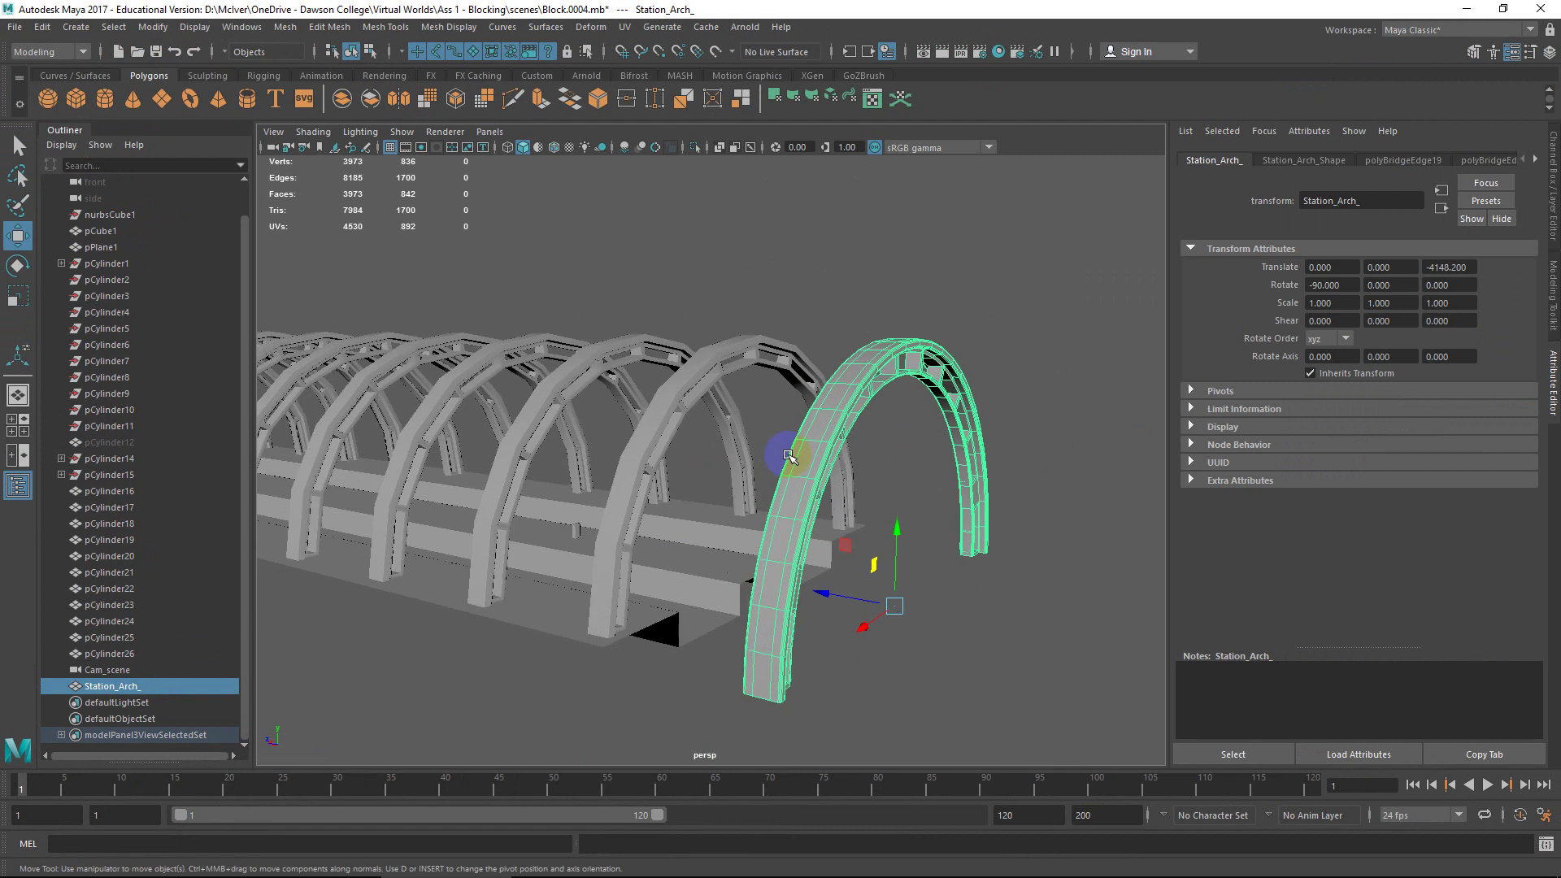
pyautogui.moveTo(839, 603); pyautogui.dragTo(811, 627)
pyautogui.scroll(-5, 713, 506)
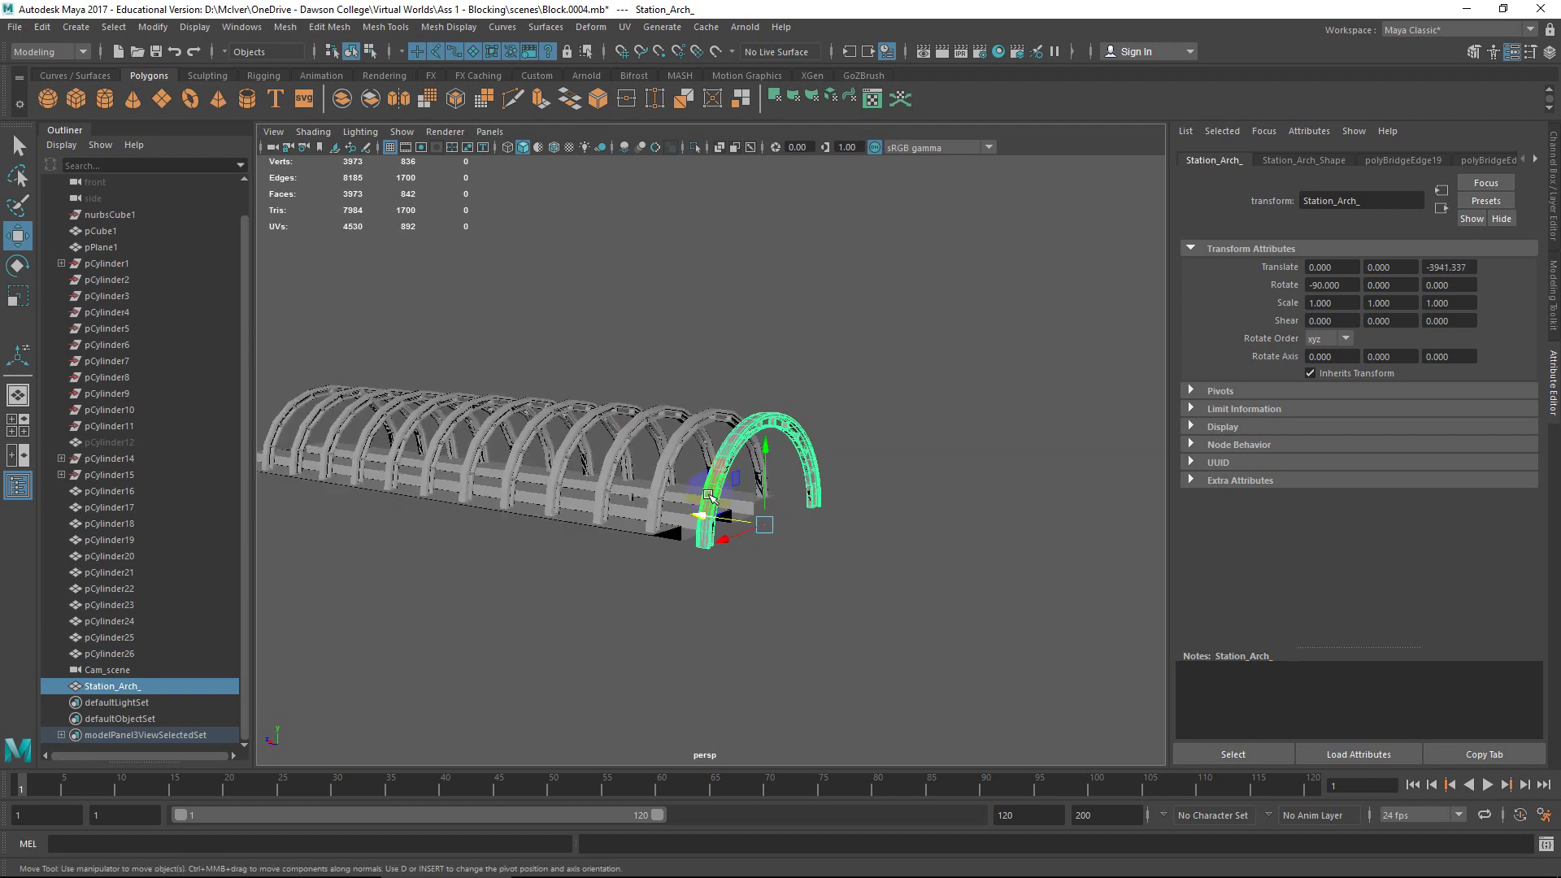
# Step: Select all the original arches, pCylinder16 to pCylinder26, and add Station_Arch_ last to the selection
pyautogui.keyDown('alt'); pyautogui.moveTo(701, 497); pyautogui.dragTo(614, 488); pyautogui.keyUp('alt')
pyautogui.keyDown('alt'); pyautogui.moveTo(507, 346); pyautogui.dragTo(820, 442); pyautogui.keyUp('alt')
pyautogui.scroll(4, 721, 433)
pyautogui.scroll(-5, 859, 418)
pyautogui.scroll(5, 835, 455)
pyautogui.keyDown('shift'); pyautogui.click(878, 393); pyautogui.keyUp('shift')
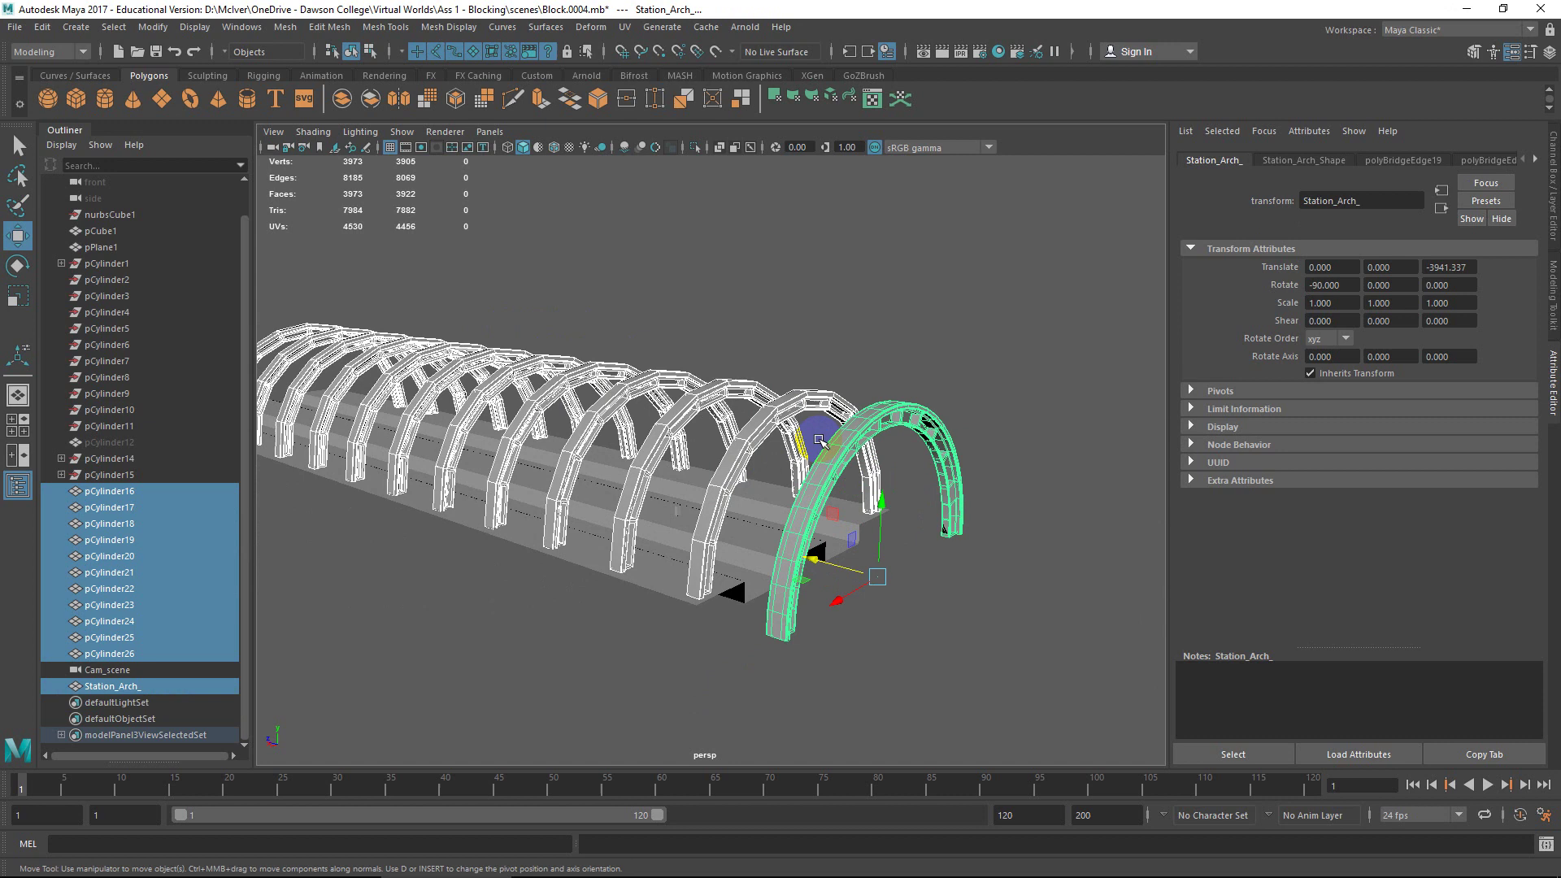
# Step: Try replacing the original arches with instances of Station_Arch_, copying rotate and scale and keeping the last selected object, and inspect their orientation
pyautogui.click(153, 26)
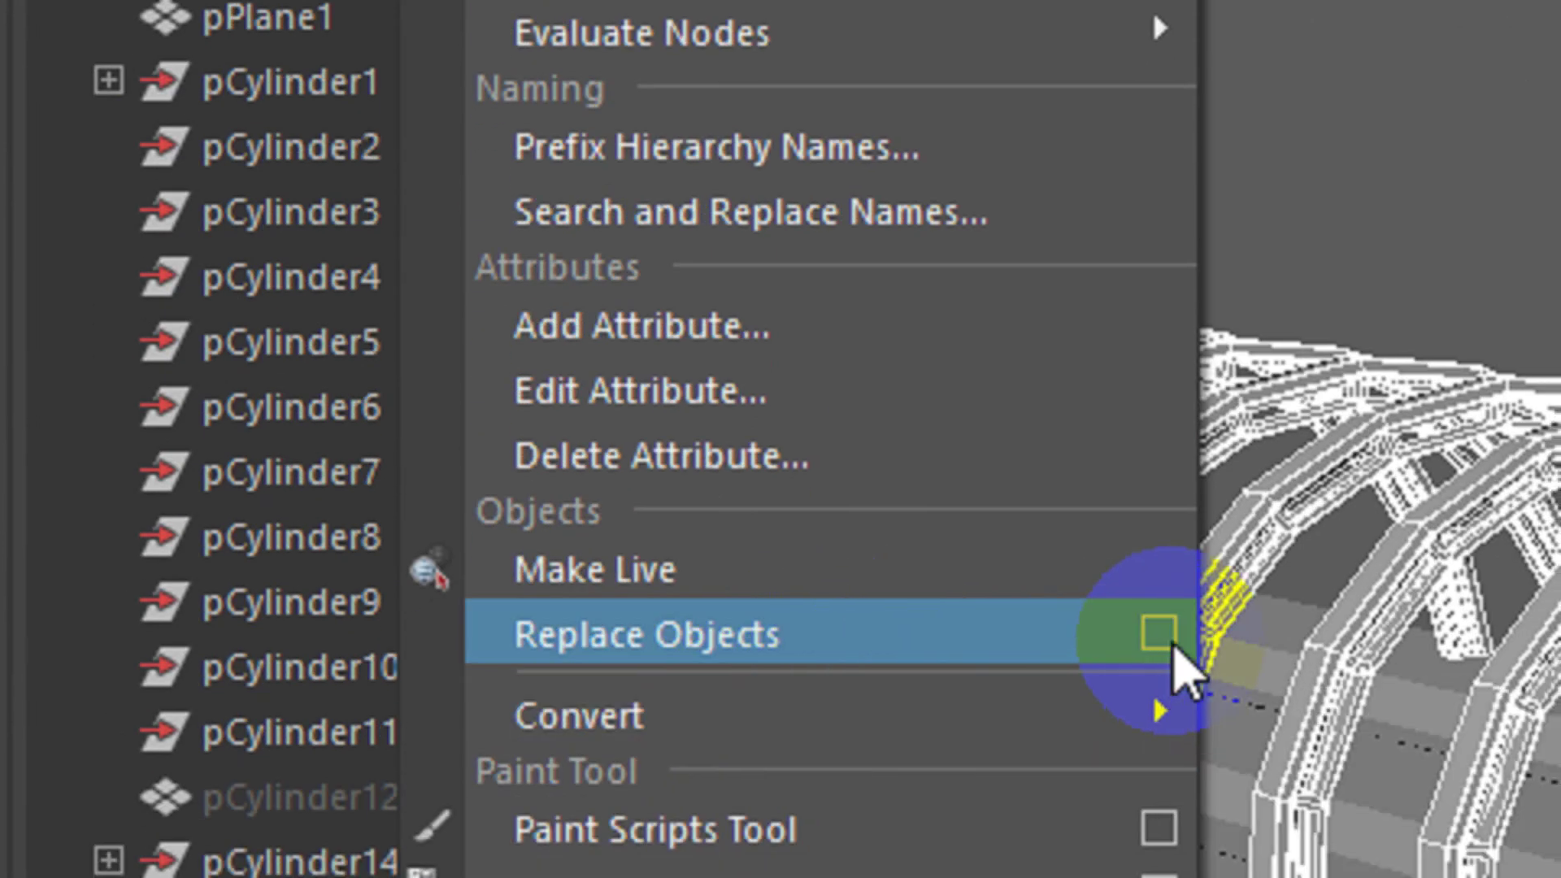
pyautogui.click(1171, 642)
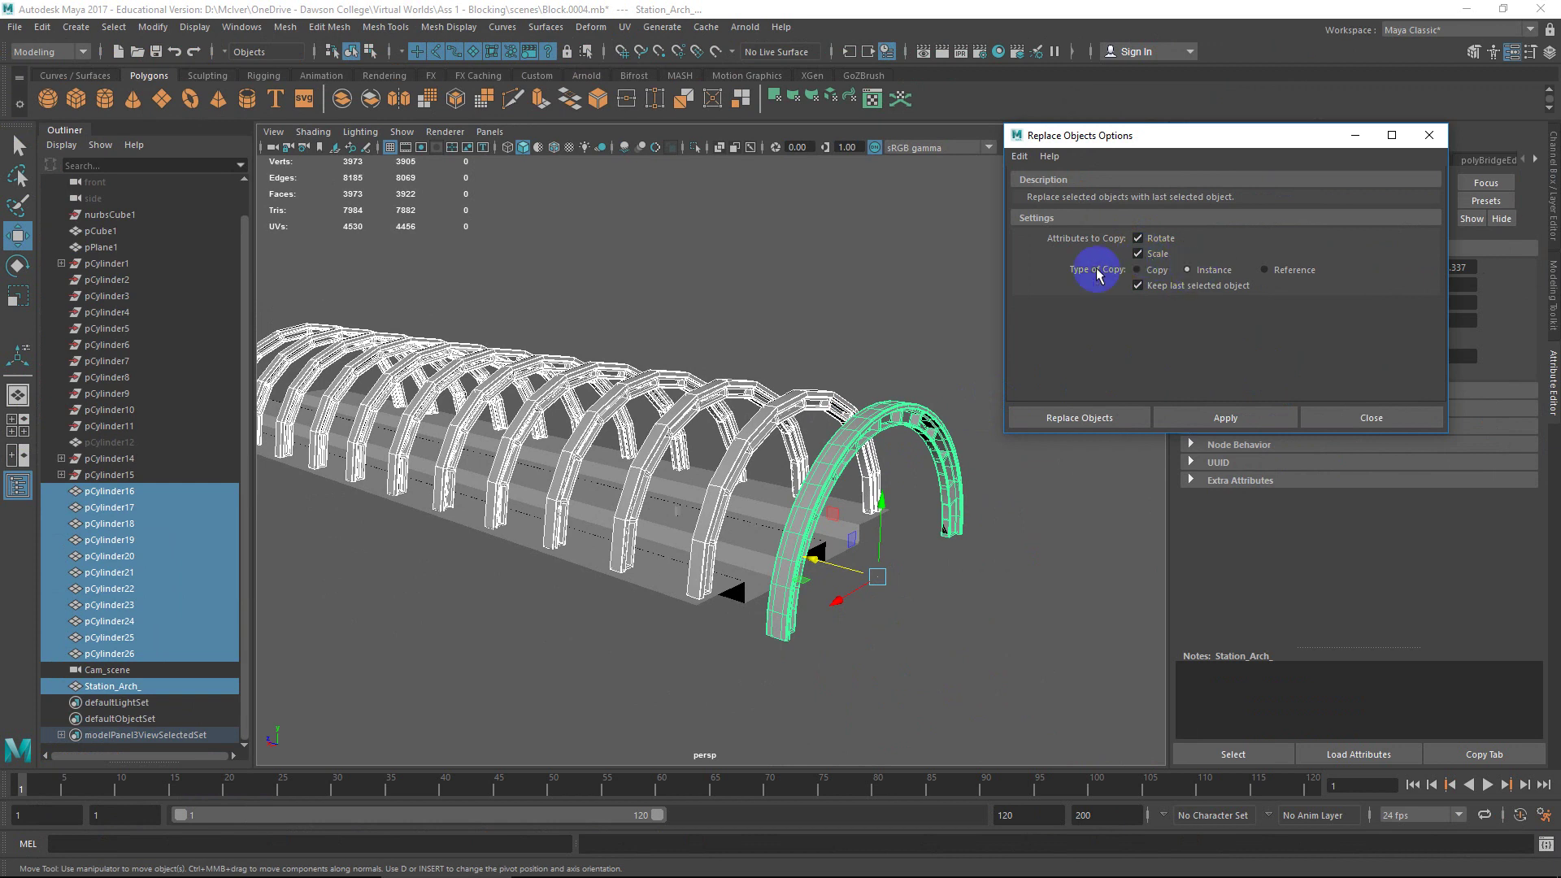
pyautogui.click(1210, 274)
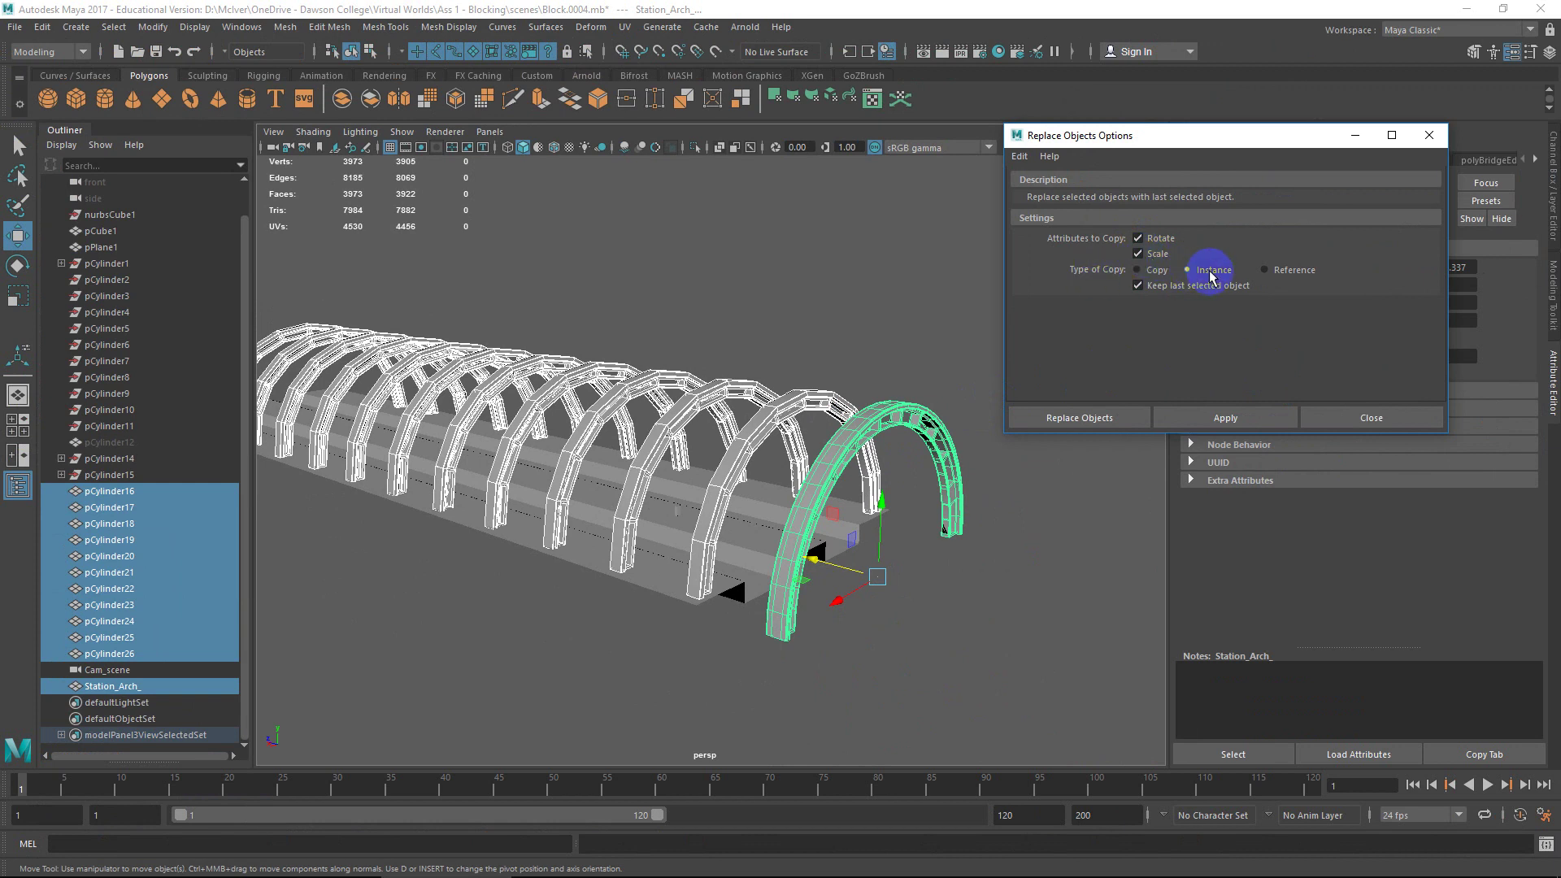
pyautogui.click(1193, 422)
pyautogui.keyDown('alt'); pyautogui.moveTo(984, 447); pyautogui.dragTo(884, 477); pyautogui.keyUp('alt')
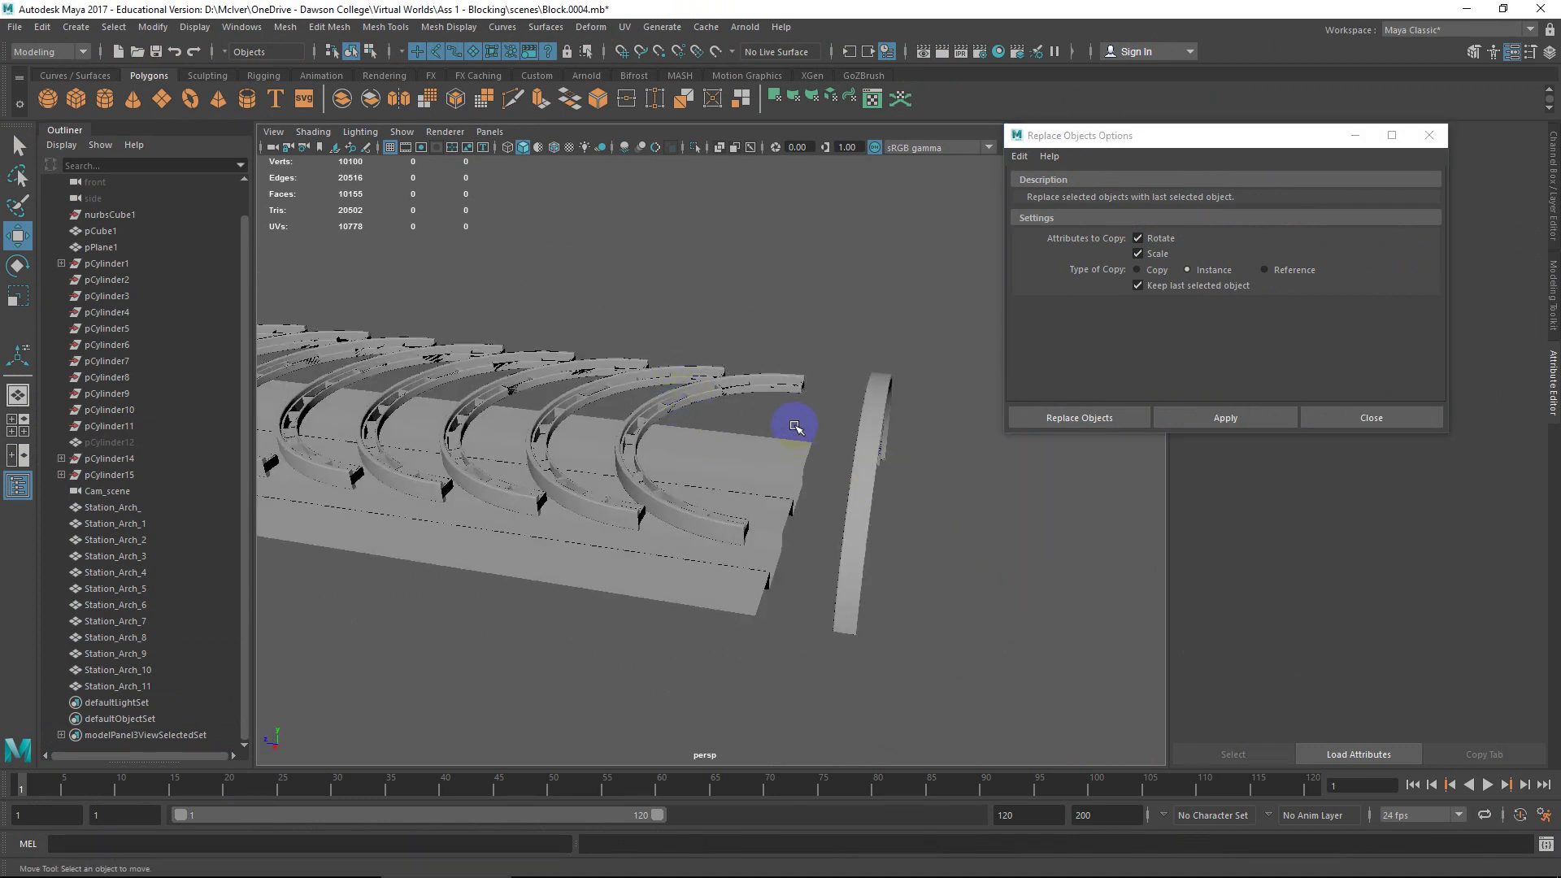
pyautogui.keyDown('alt'); pyautogui.moveTo(795, 426); pyautogui.dragTo(862, 433); pyautogui.keyUp('alt')
# Step: Undo the arch replacement and select only Station_Arch_
pyautogui.hotkey('ctrl', 'z')
pyautogui.hotkey('ctrl', 'z')
pyautogui.click(875, 356)
pyautogui.click(872, 439)
pyautogui.scroll(-3, 901, 437)
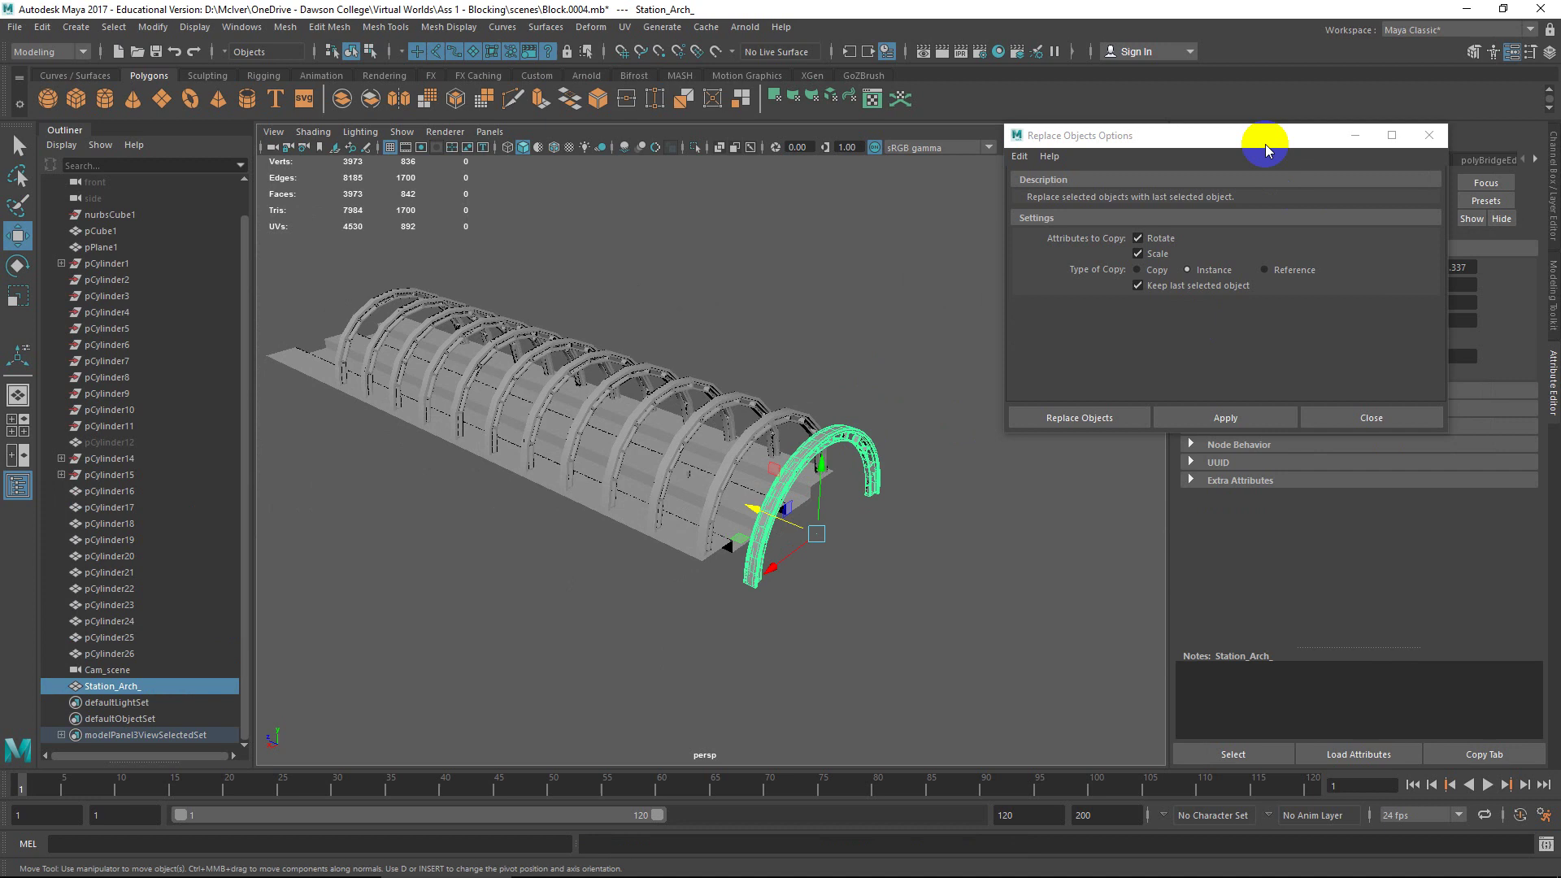
# Step: Check Station_Arch_'s rotation and translation values and freeze its transformations
pyautogui.moveTo(1261, 140); pyautogui.dragTo(544, 311)
pyautogui.click(1426, 284)
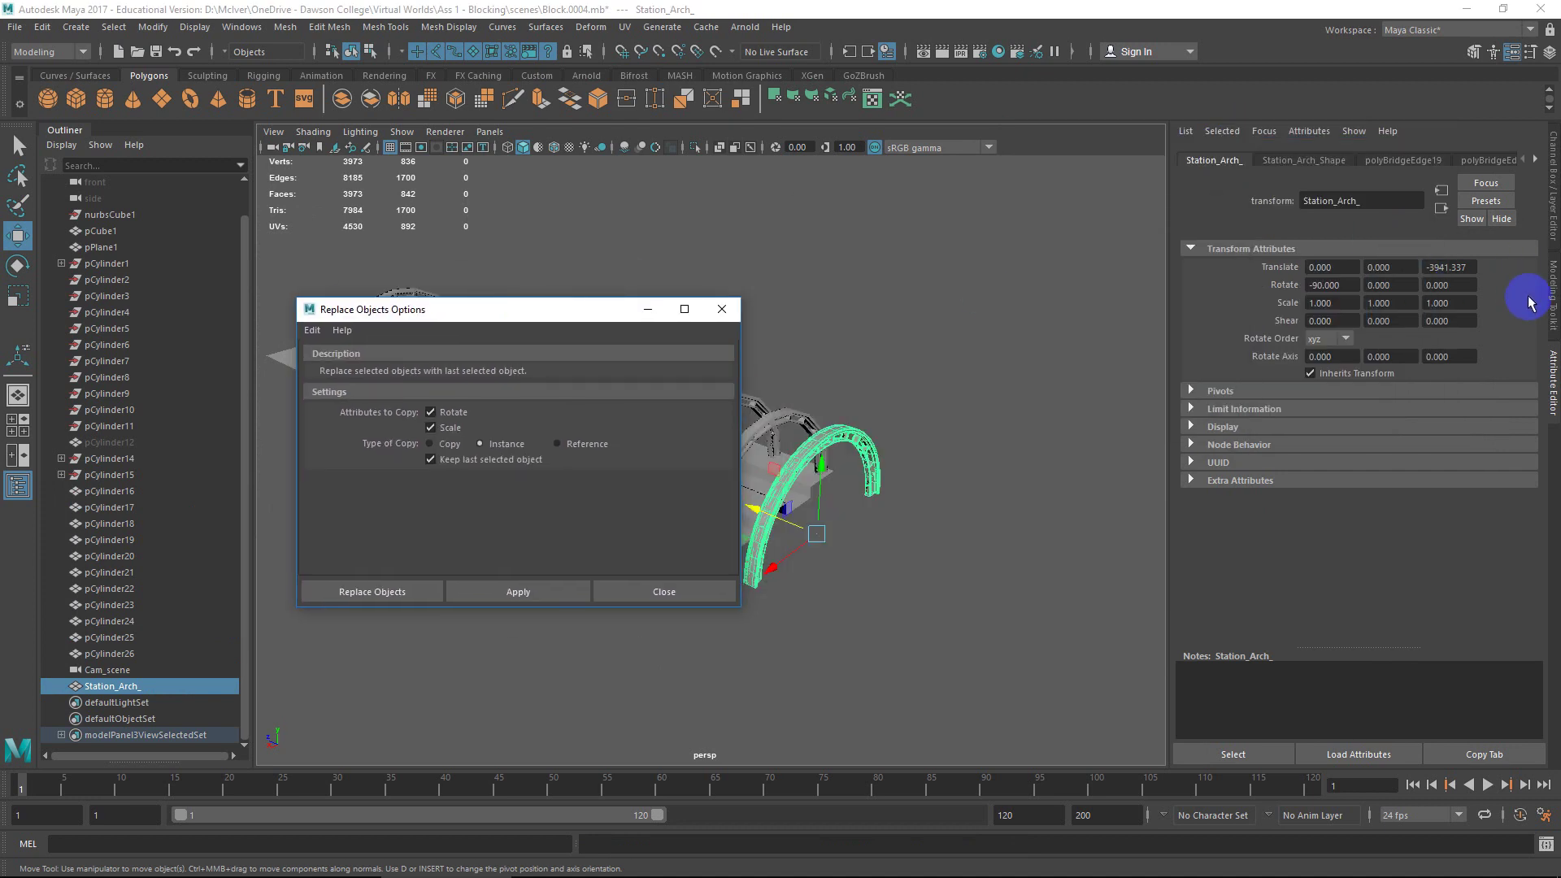
pyautogui.click(1552, 199)
pyautogui.click(1509, 218)
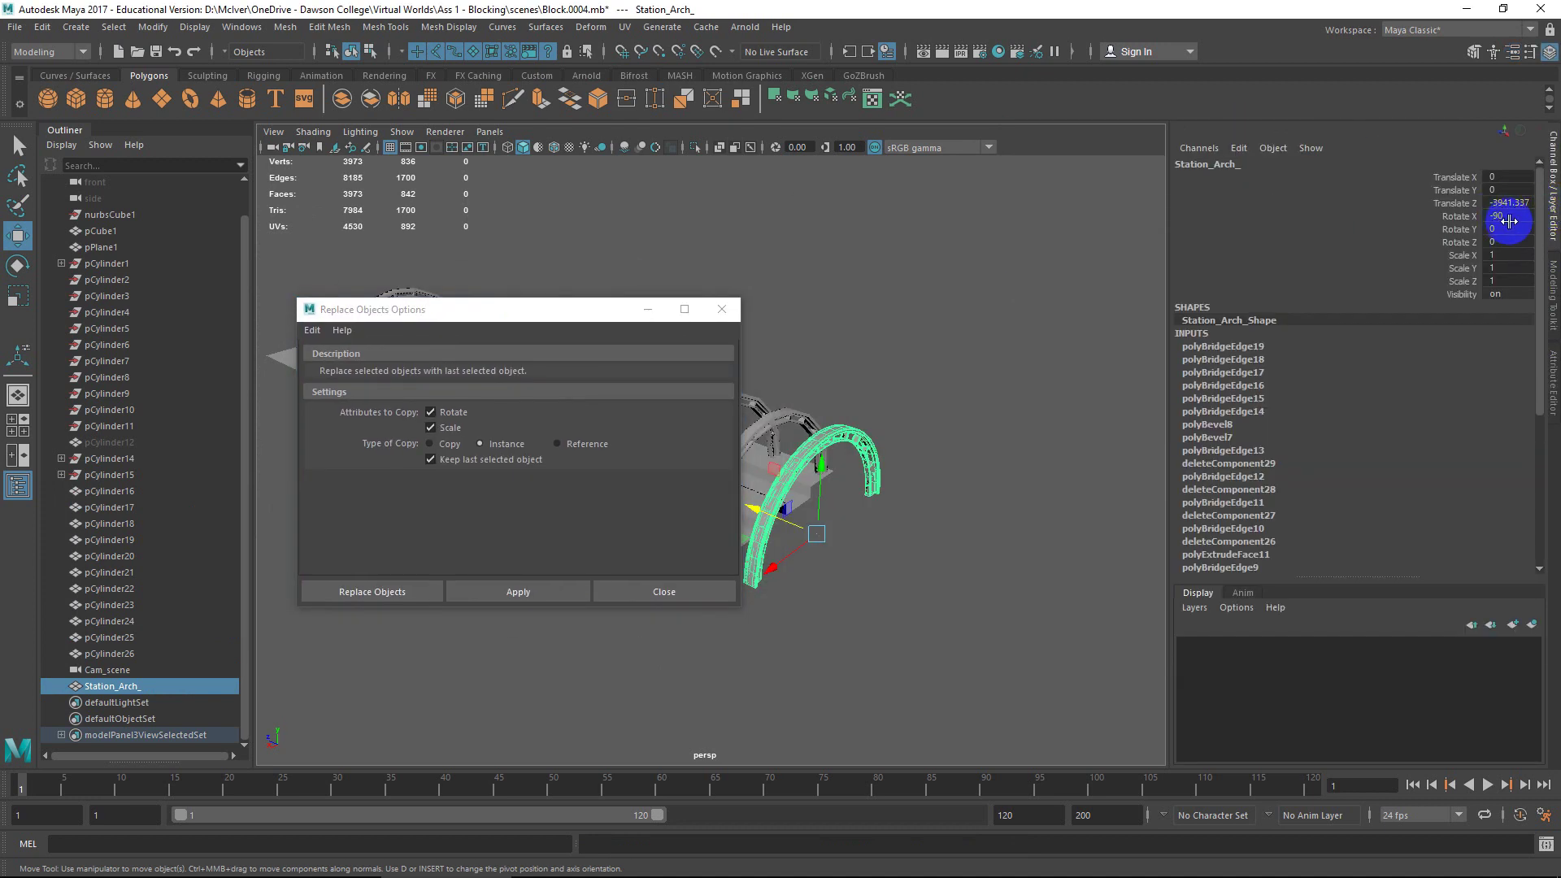
pyautogui.press('Return')
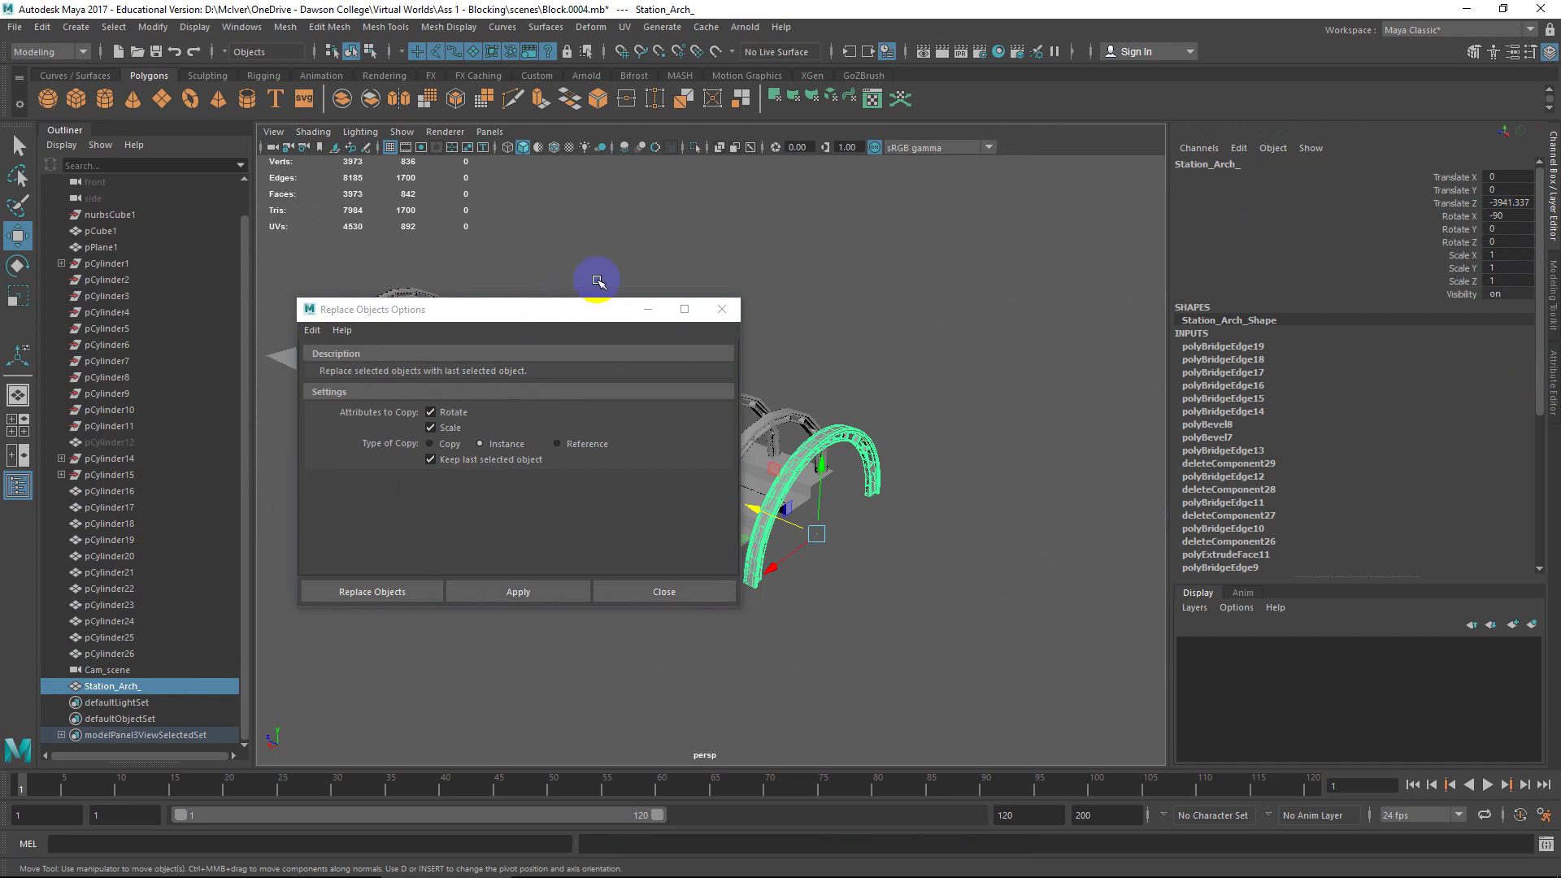
pyautogui.moveTo(567, 311); pyautogui.dragTo(419, 426)
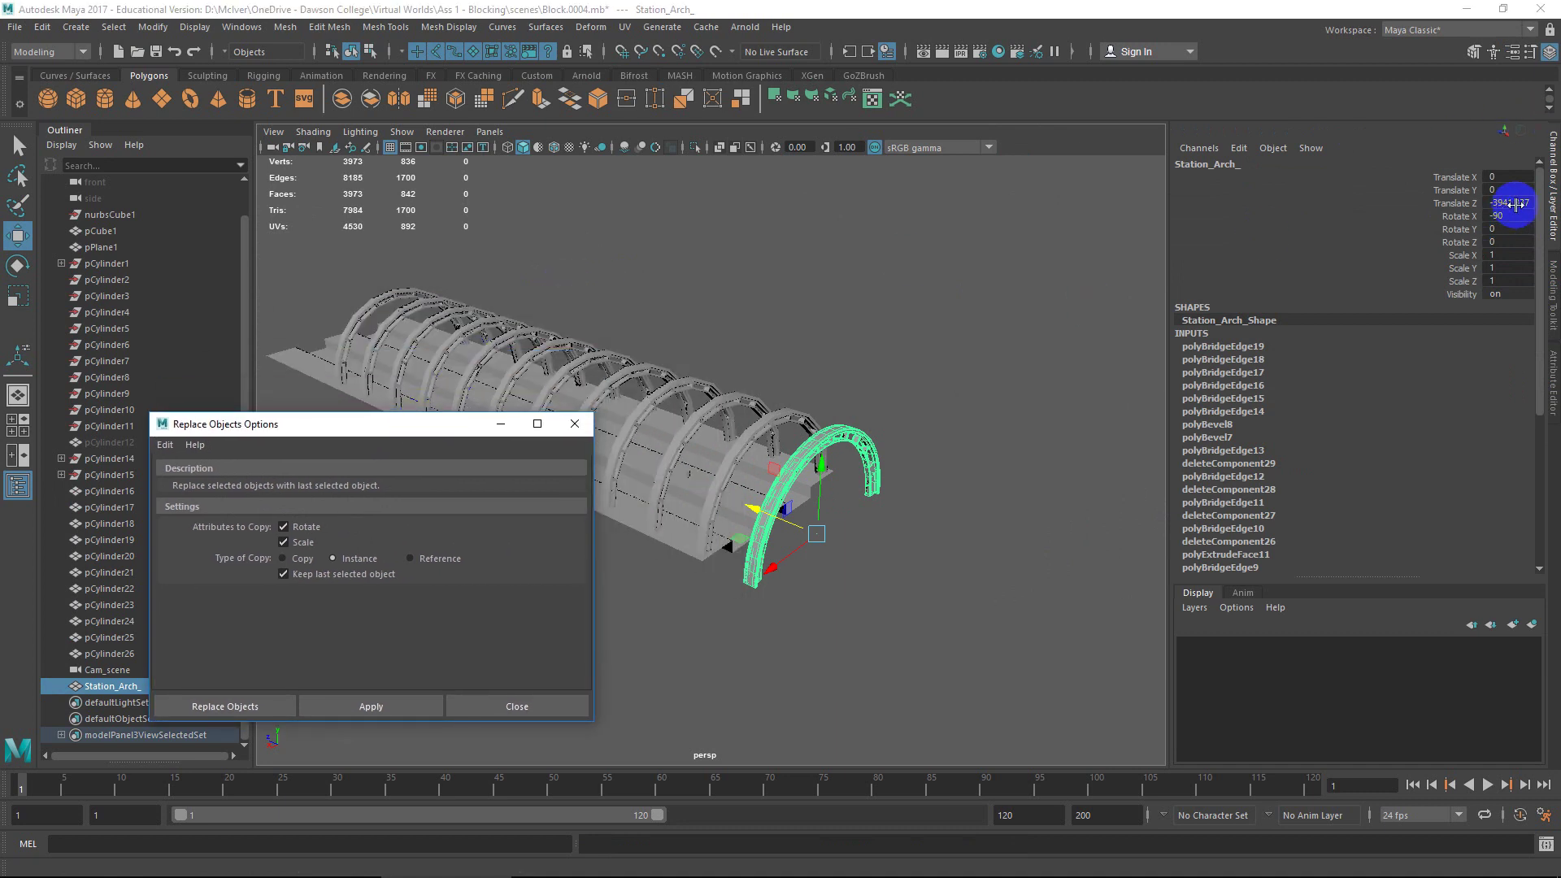
pyautogui.click(154, 28)
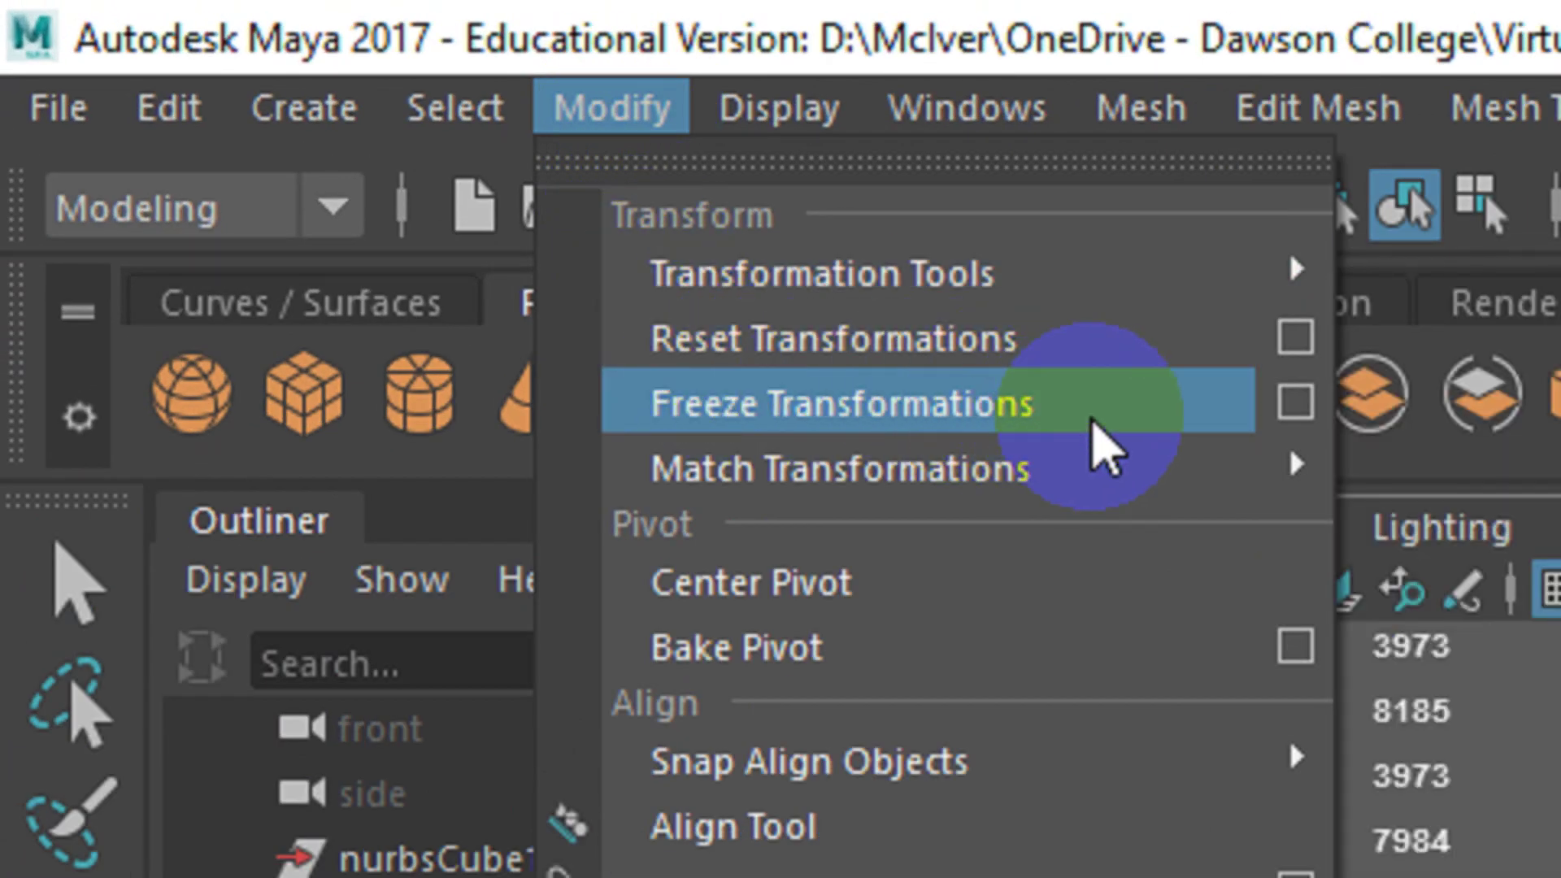
pyautogui.click(1092, 419)
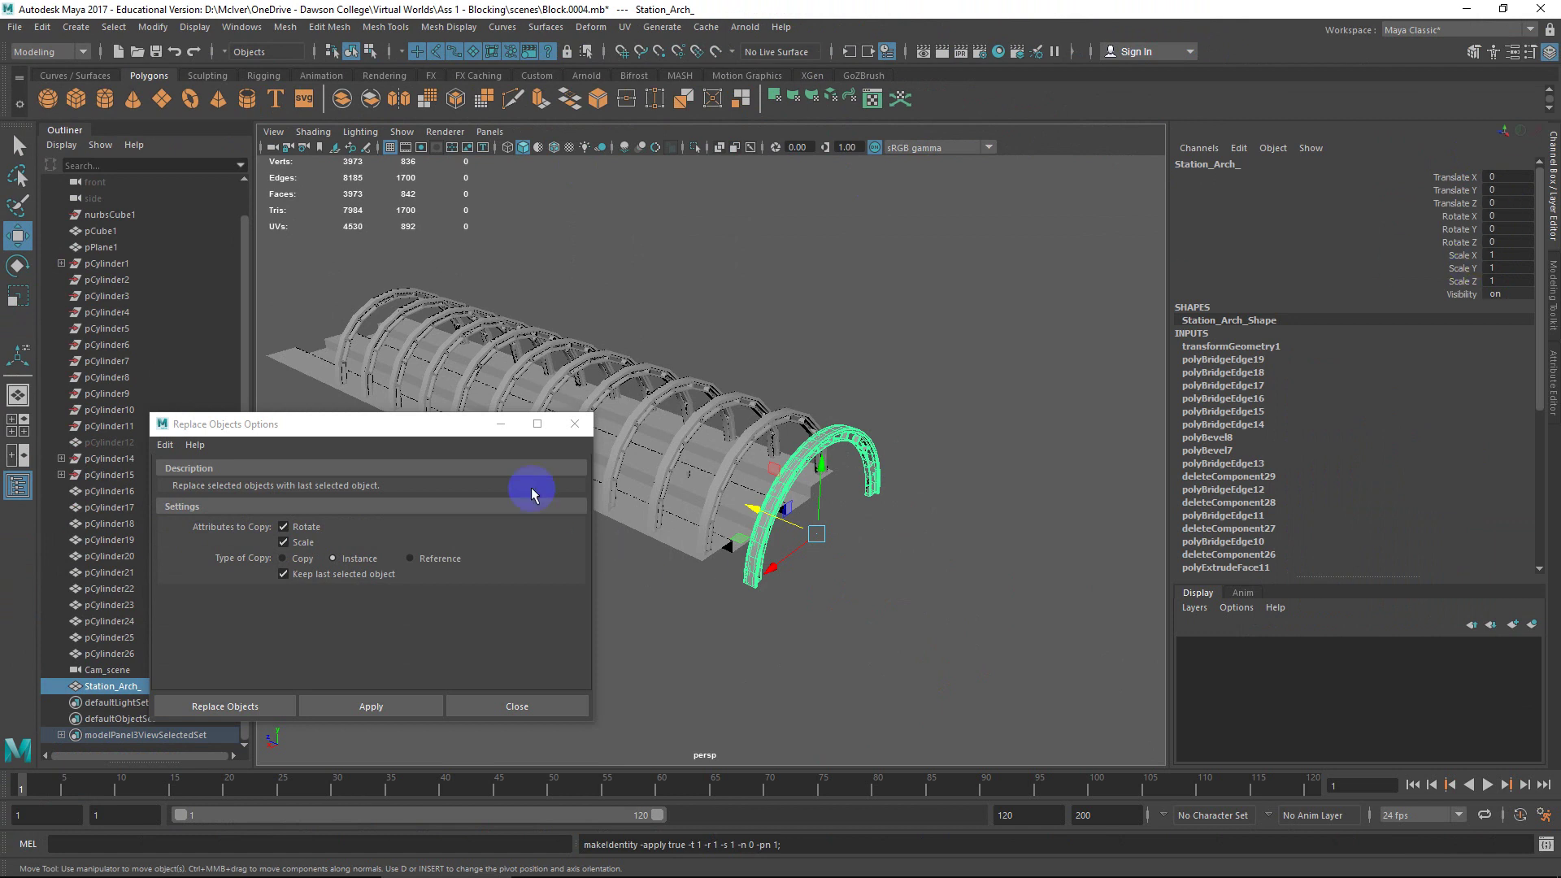
# Step: Try replacing pCylinder16 to pCylinder26 with instances of the frozen Station_Arch_, selecting it last, and inspect the placement of the arches
pyautogui.moveTo(443, 424); pyautogui.dragTo(1383, 276)
pyautogui.moveTo(821, 424)
pyautogui.keyDown('alt'); pyautogui.mouseDown()
pyautogui.moveTo(801, 423)
pyautogui.moveTo(818, 407)
pyautogui.mouseUp(); pyautogui.keyUp('alt')
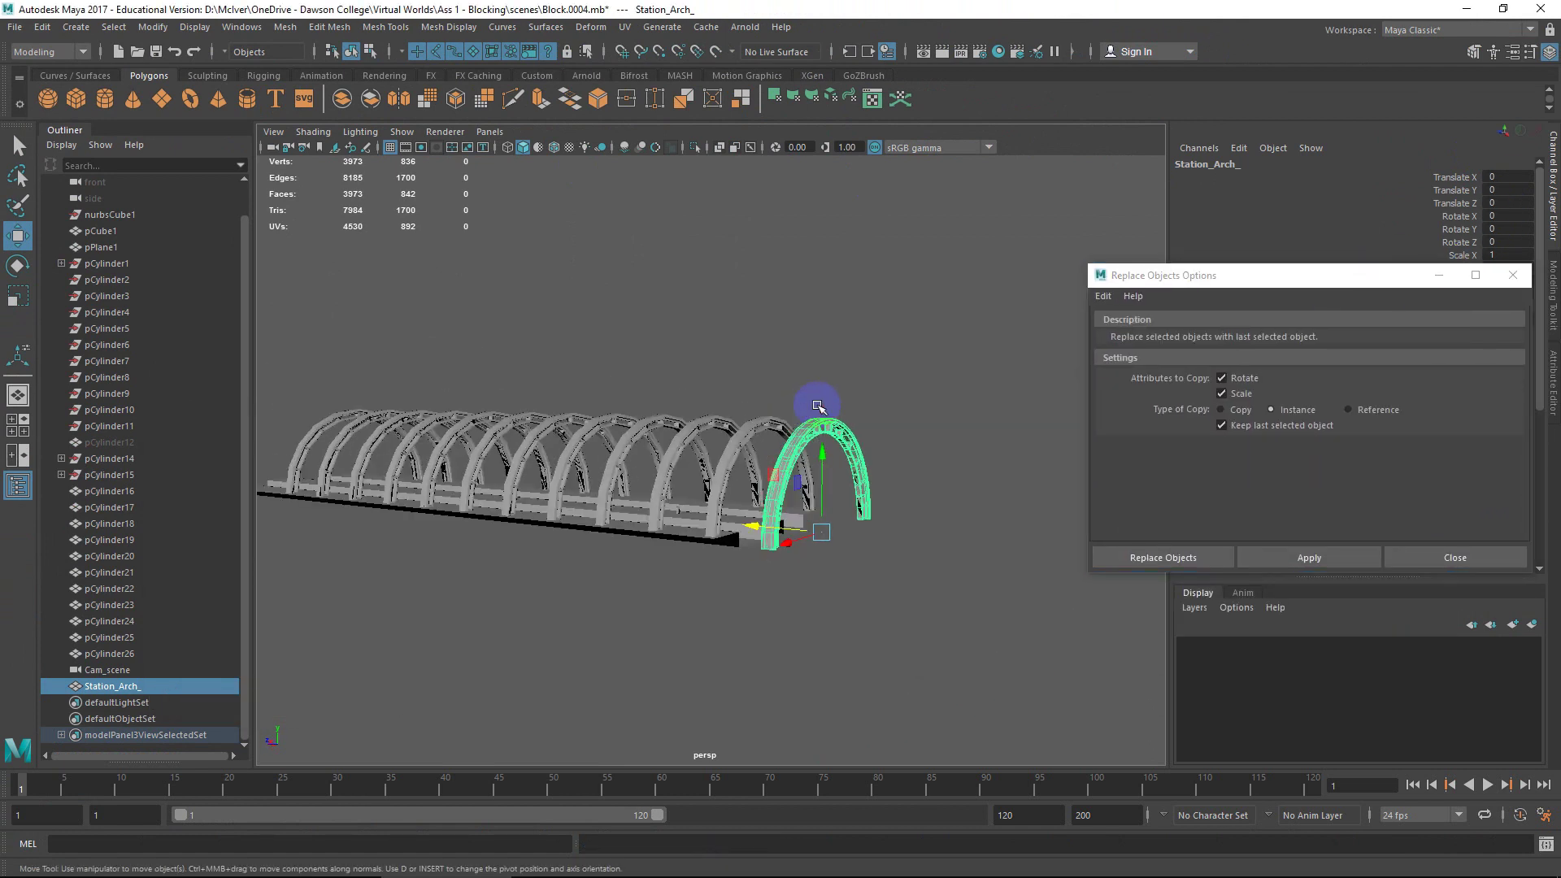
pyautogui.moveTo(336, 414); pyautogui.dragTo(834, 424)
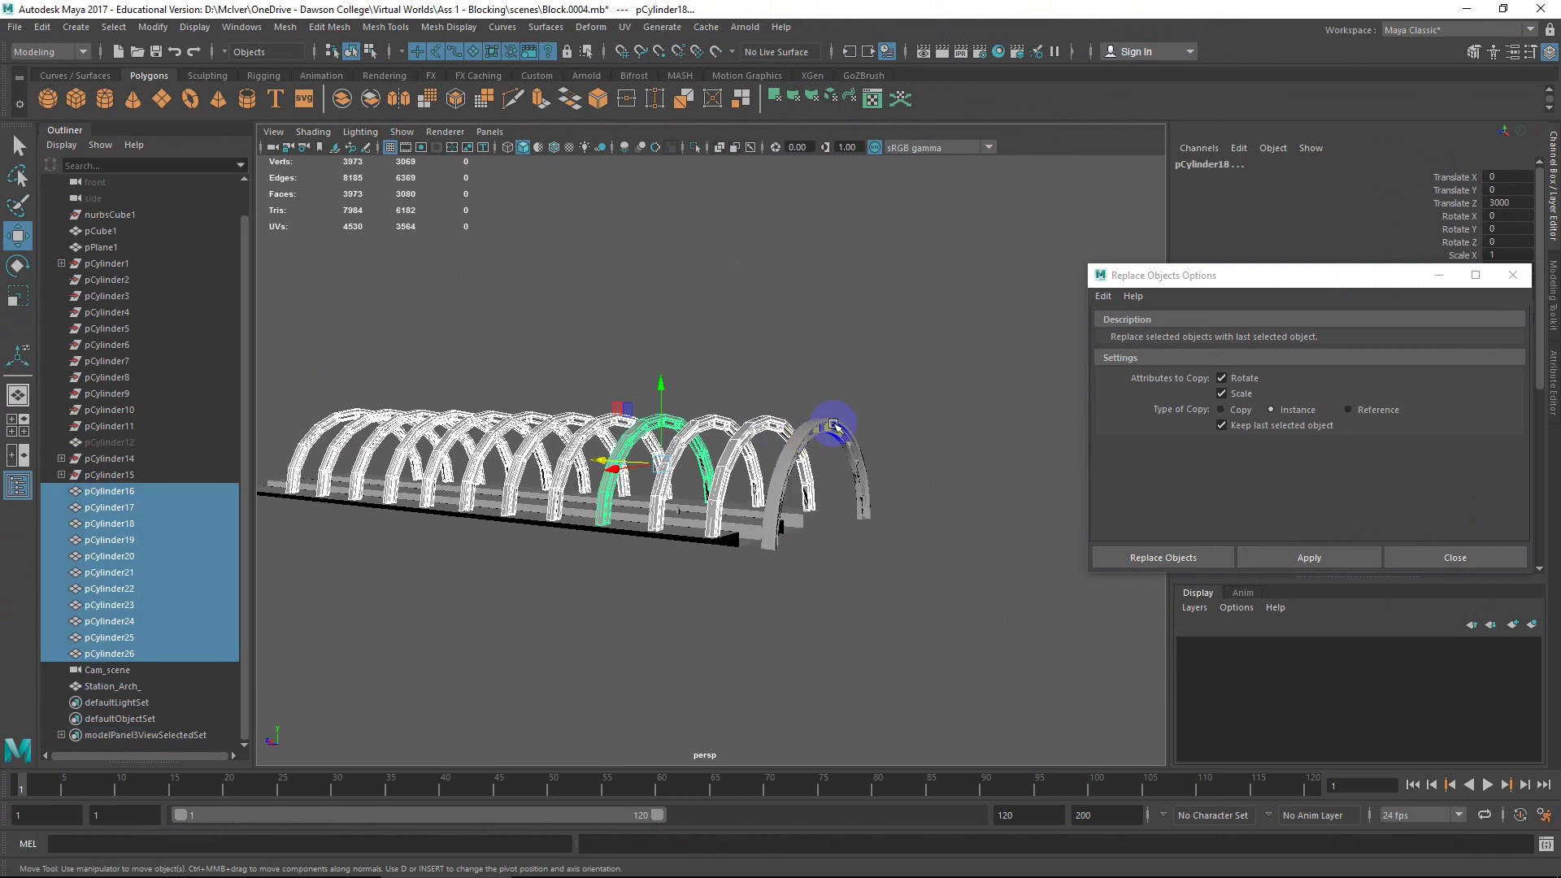
pyautogui.keyDown('shift'); pyautogui.click(838, 427); pyautogui.keyUp('shift')
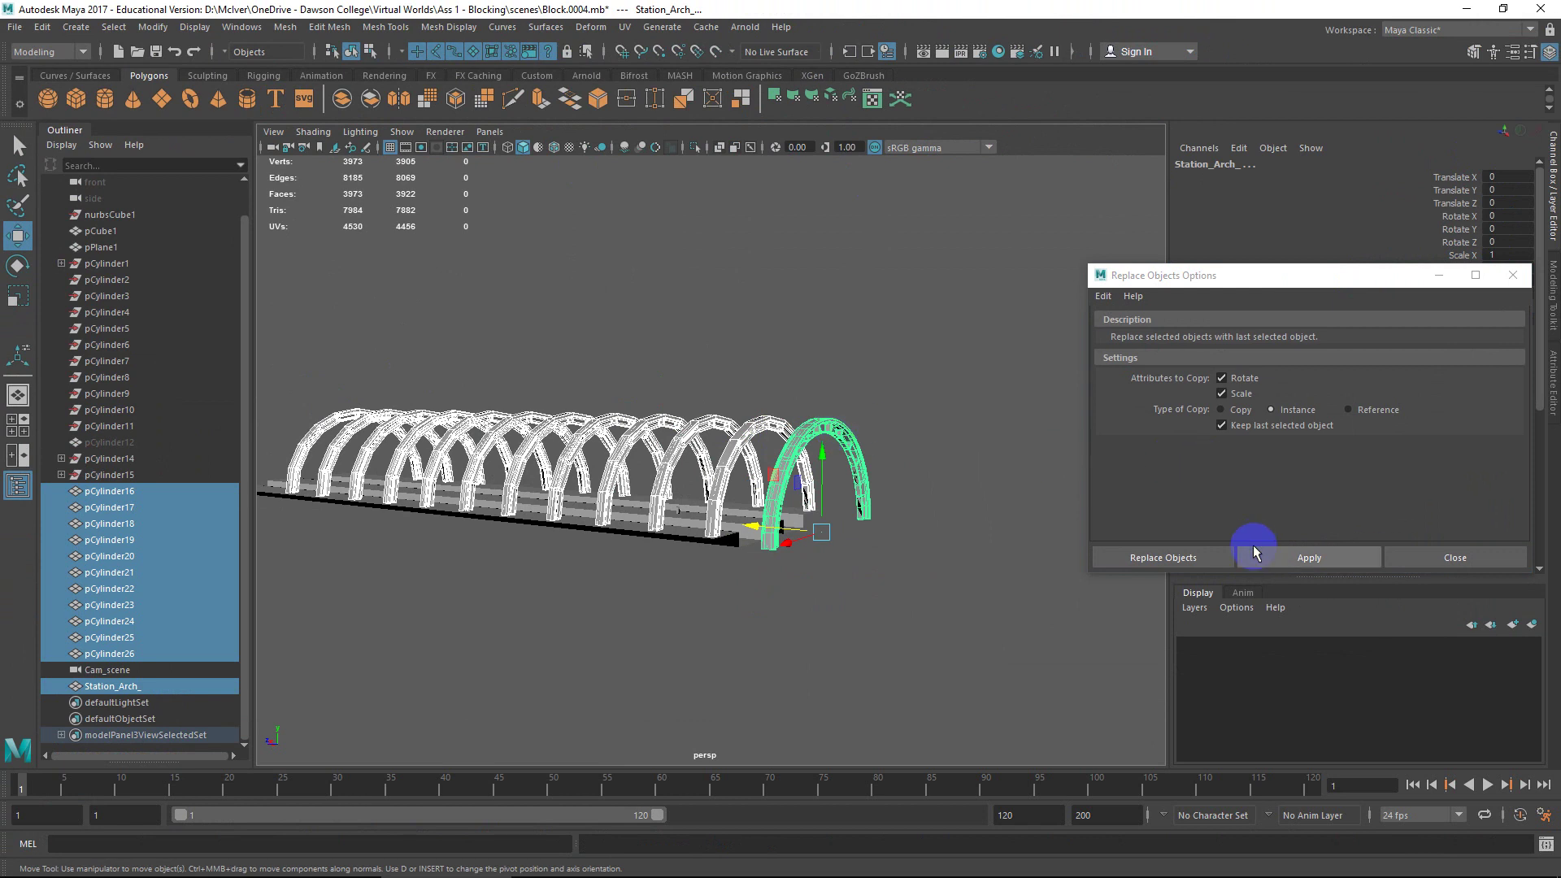
pyautogui.click(1275, 559)
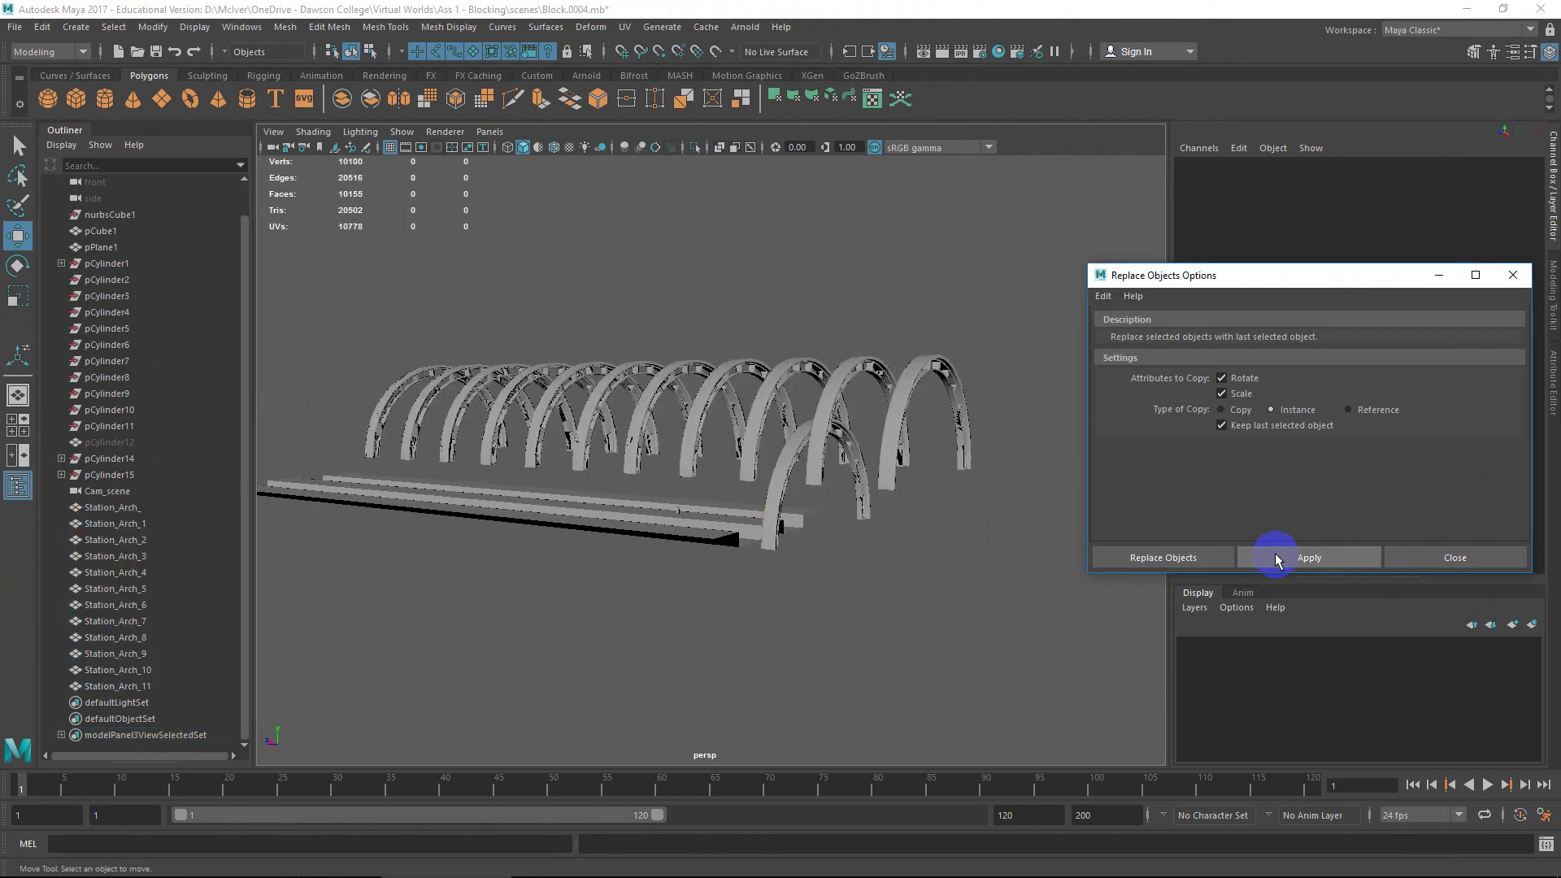
pyautogui.keyDown('alt'); pyautogui.moveTo(997, 471); pyautogui.dragTo(1024, 485); pyautogui.keyUp('alt')
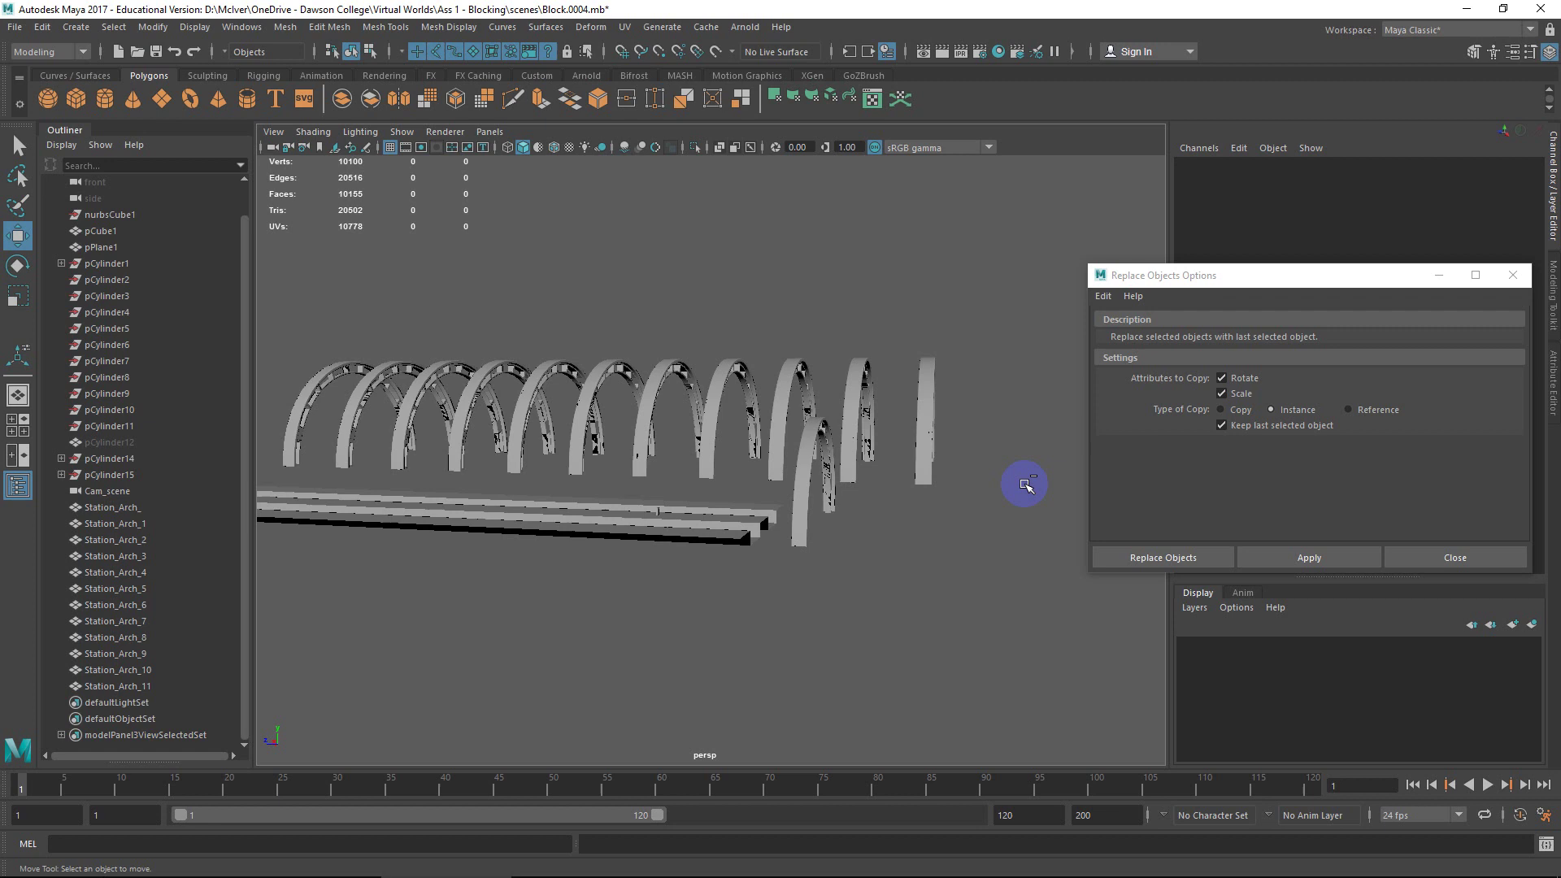
# Step: Undo the second arch replacement and the freezing of Station_Arch_'s transformations
pyautogui.hotkey('ctrl', 'z')
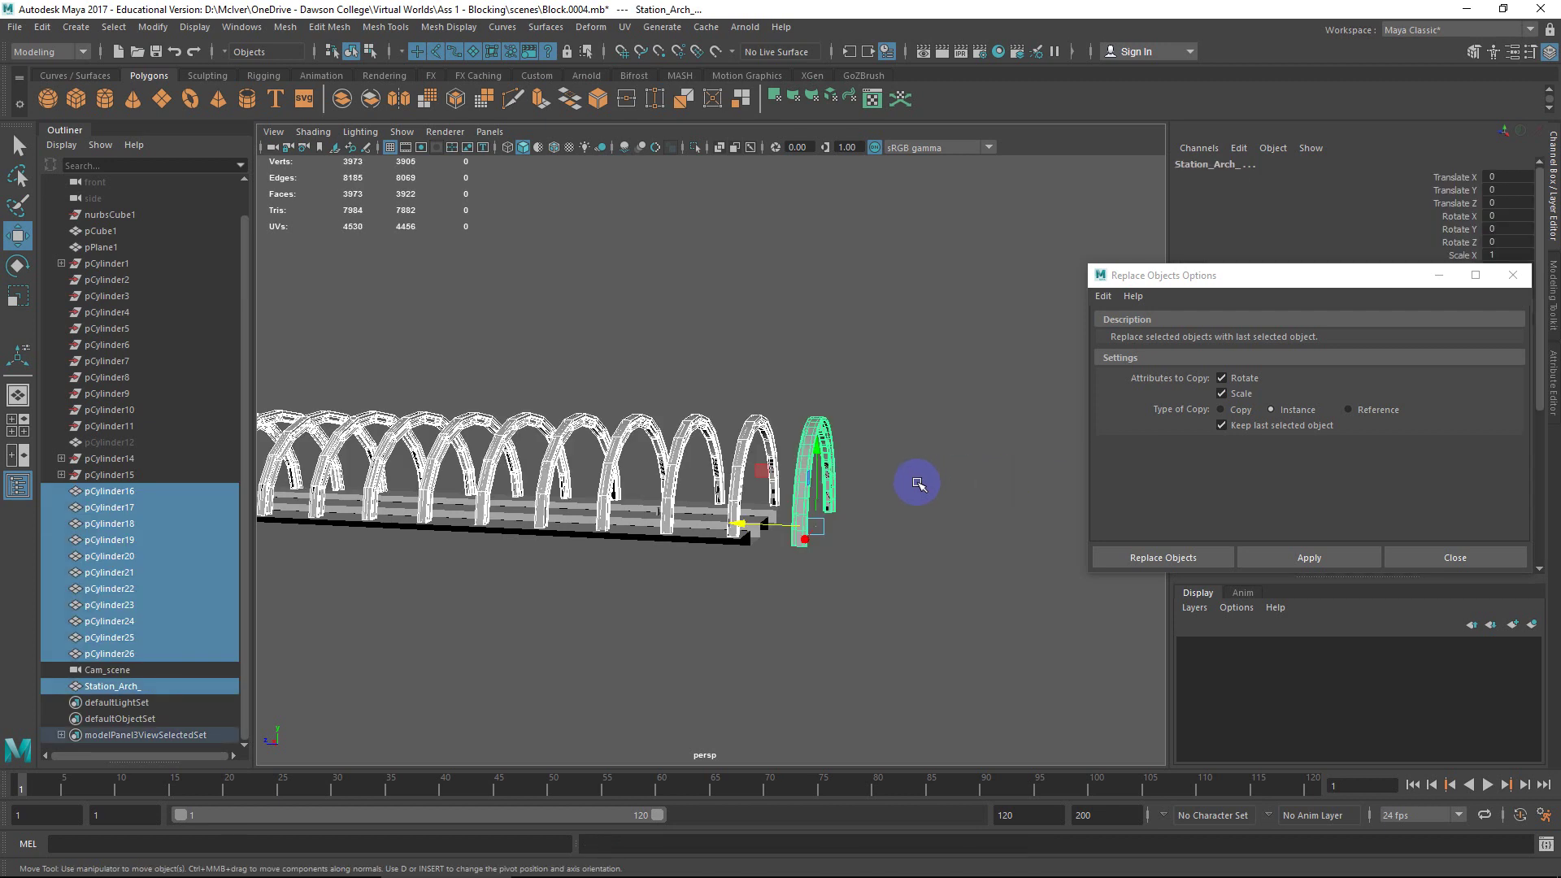
pyautogui.scroll(3, 877, 484)
pyautogui.keyDown('alt'); pyautogui.moveTo(877, 486); pyautogui.dragTo(862, 556); pyautogui.keyUp('alt')
pyautogui.scroll(2, 833, 558)
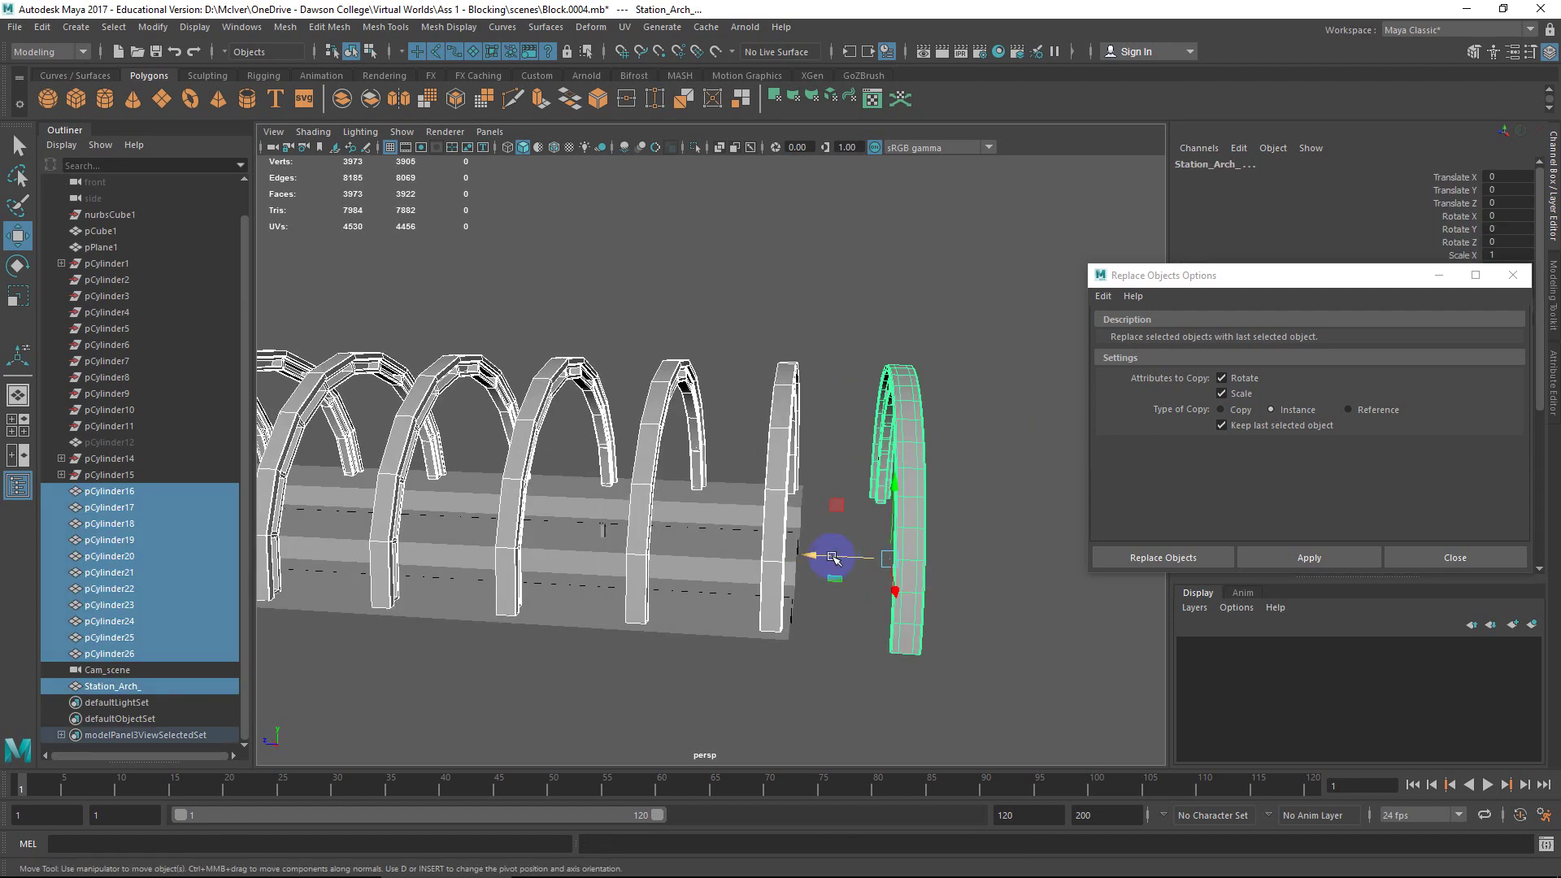
pyautogui.keyDown('shift'); pyautogui.click(909, 546); pyautogui.keyUp('shift')
pyautogui.click(909, 497)
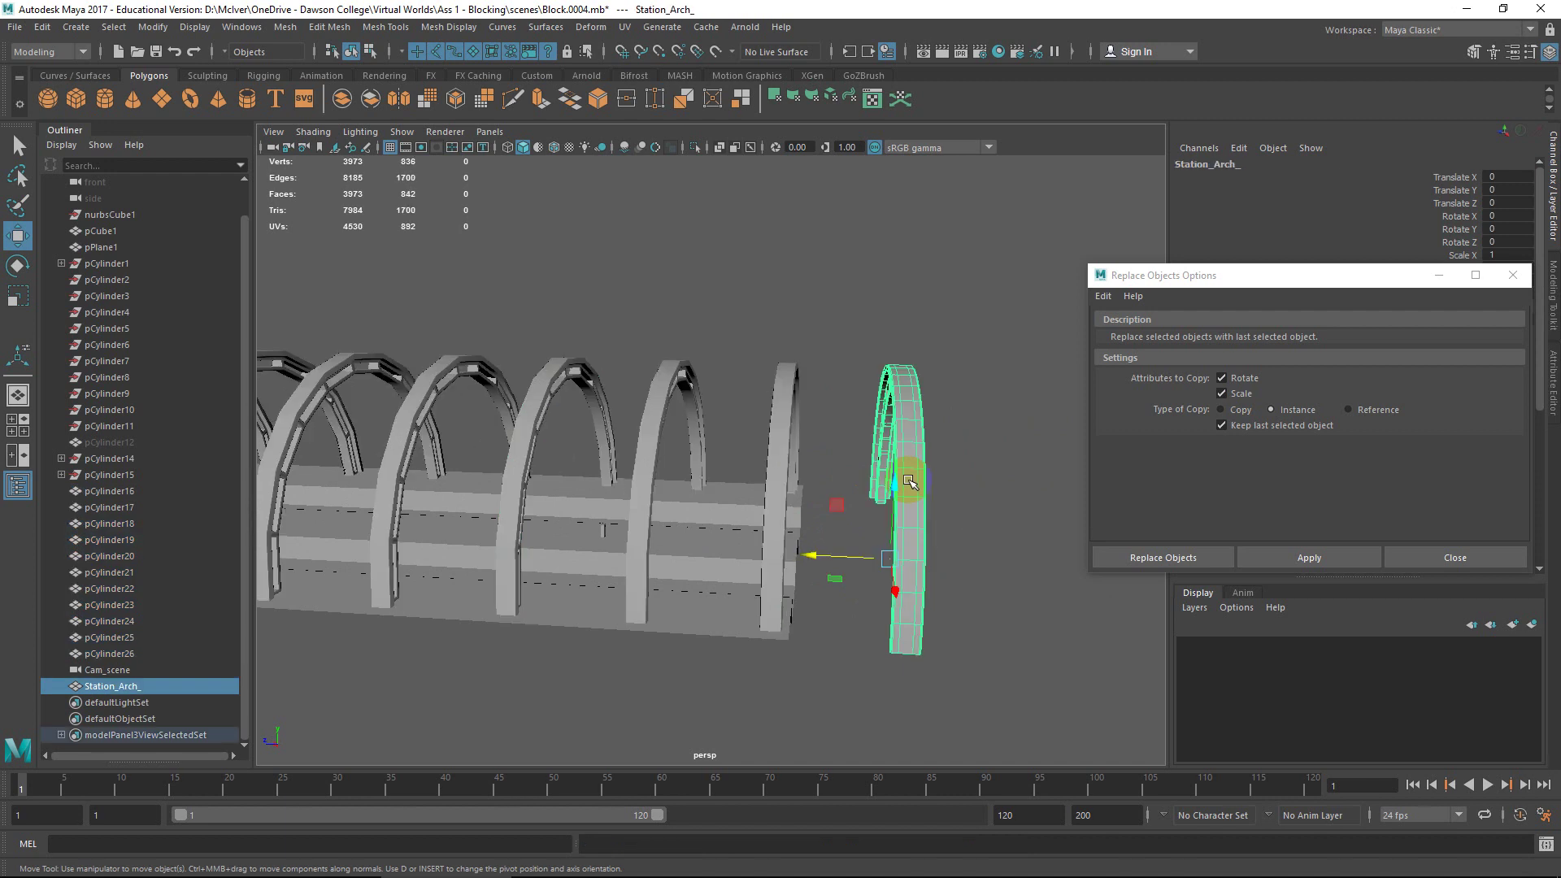
pyautogui.hotkey('ctrl', 'z')
pyautogui.hotkey('ctrl', 'z')
pyautogui.hotkey('ctrl', 'z')
pyautogui.hotkey('ctrl', 'z')
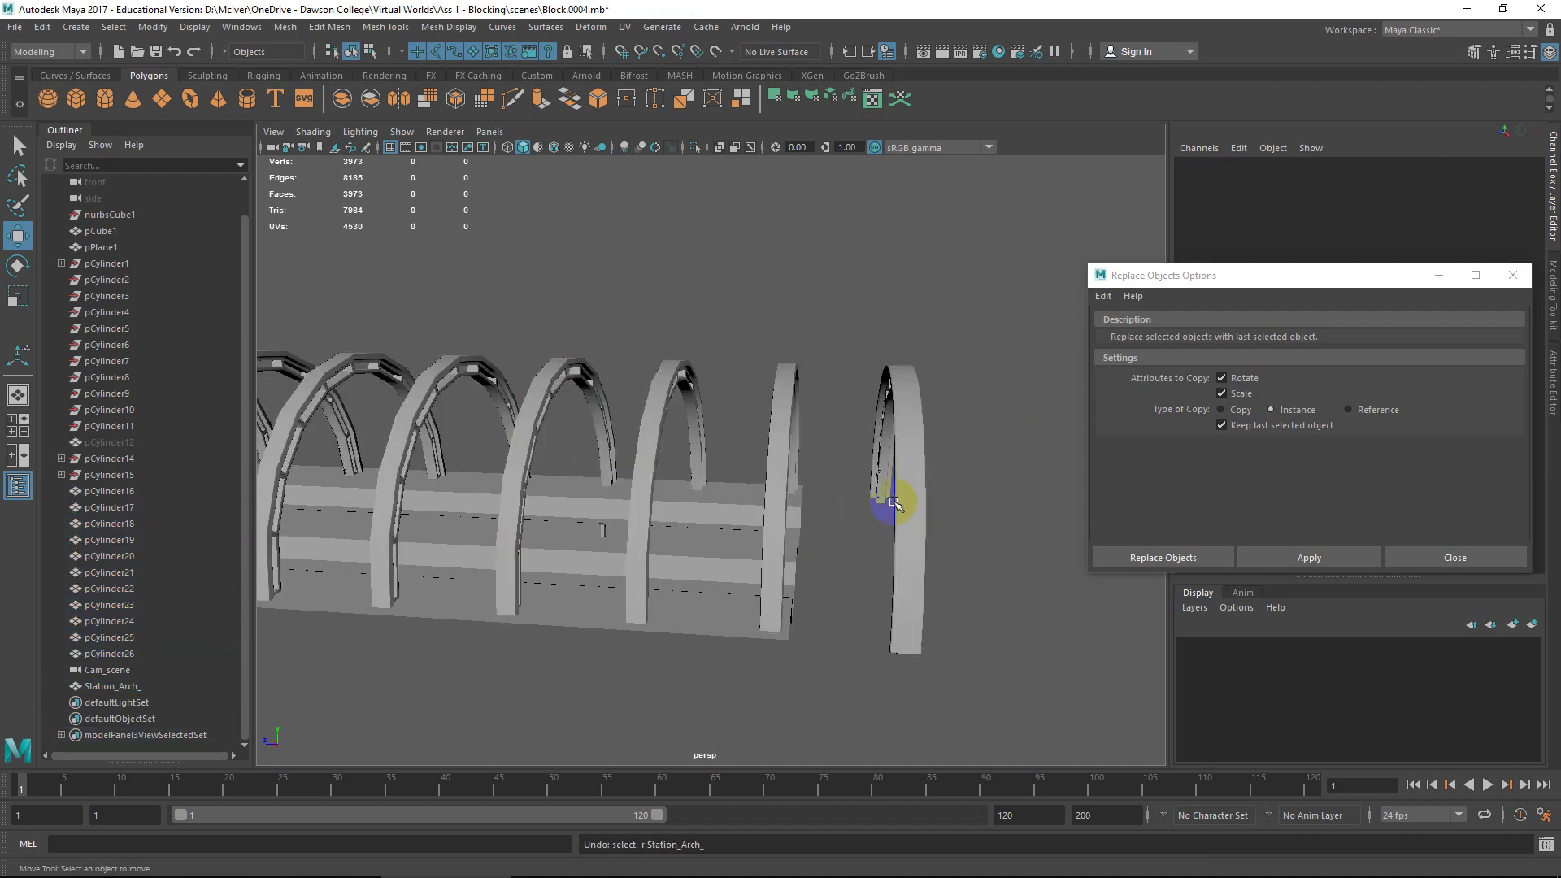
# Step: Move Station_Arch_ onto the nearest original arch, to a Translate Z of about -2495, and freeze its transformations
pyautogui.click(904, 506)
pyautogui.moveTo(831, 559); pyautogui.dragTo(724, 550)
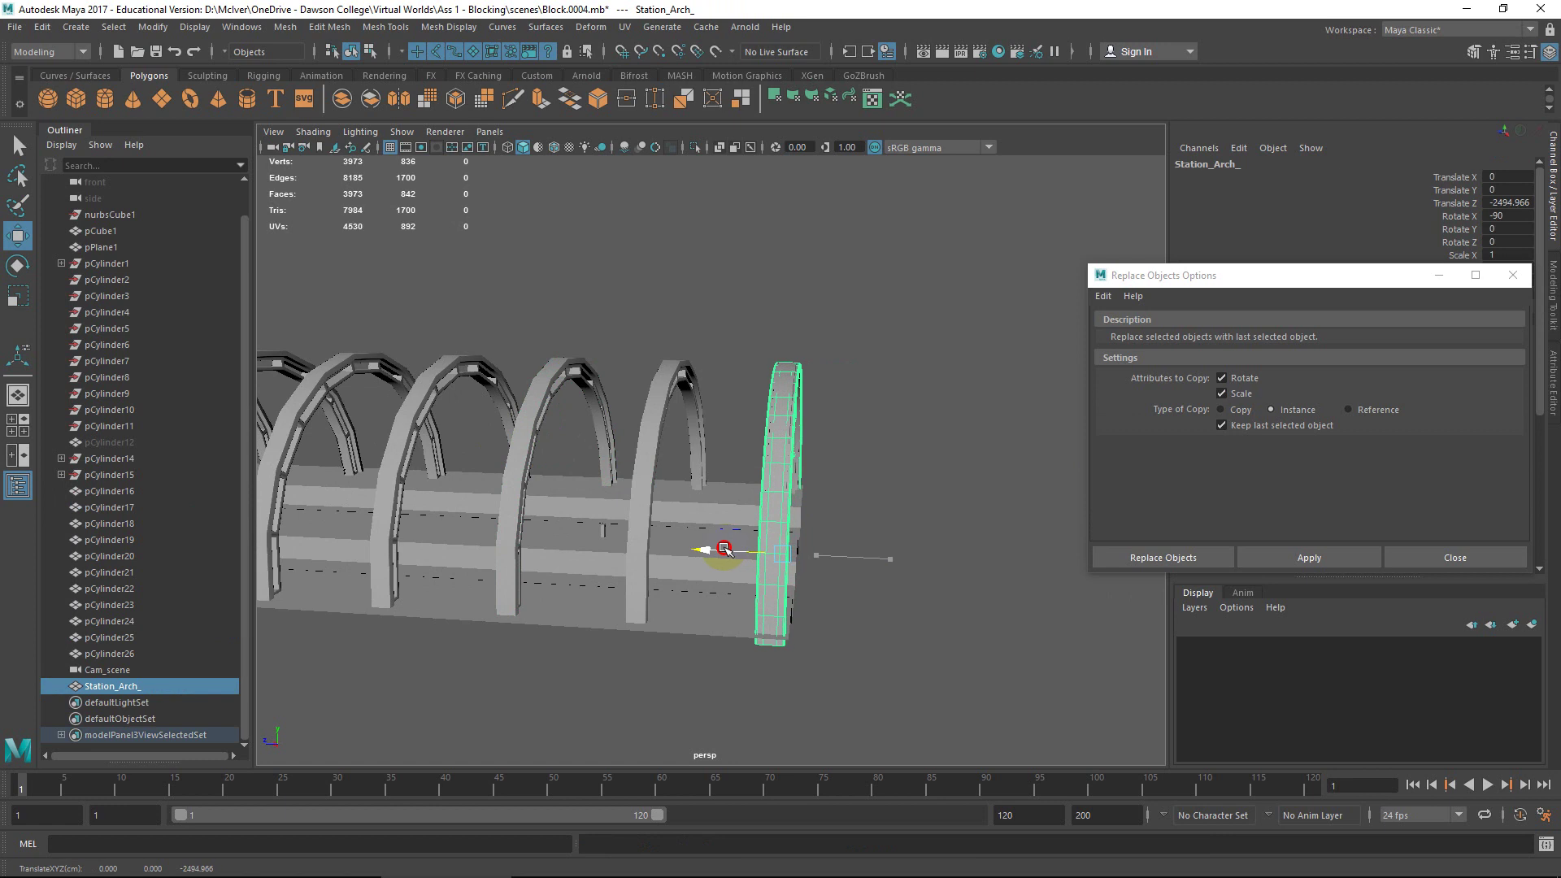
pyautogui.click(153, 27)
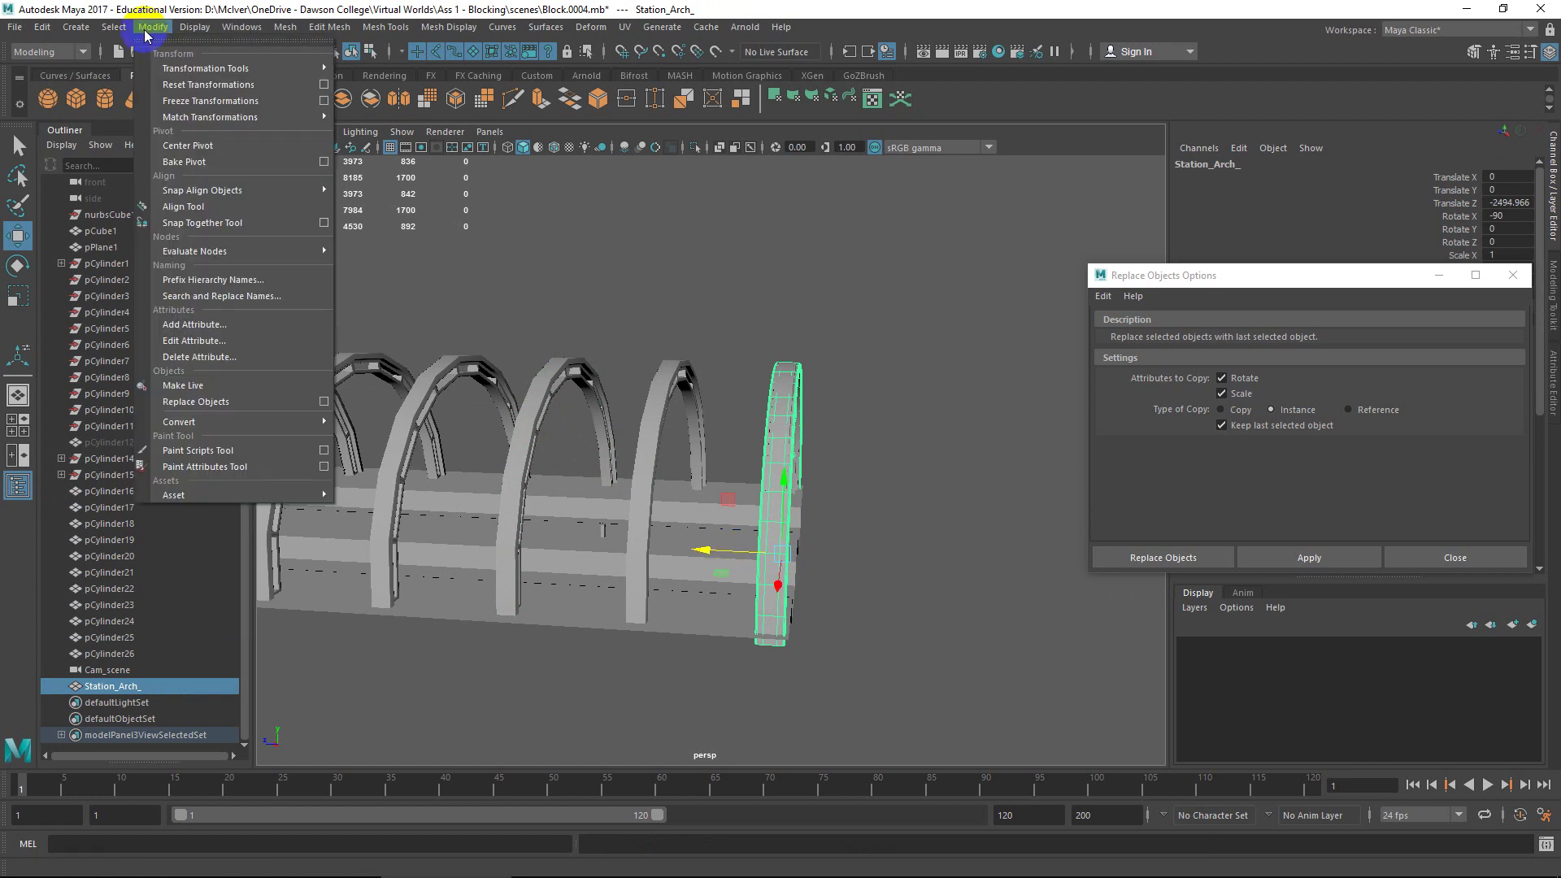
pyautogui.click(177, 104)
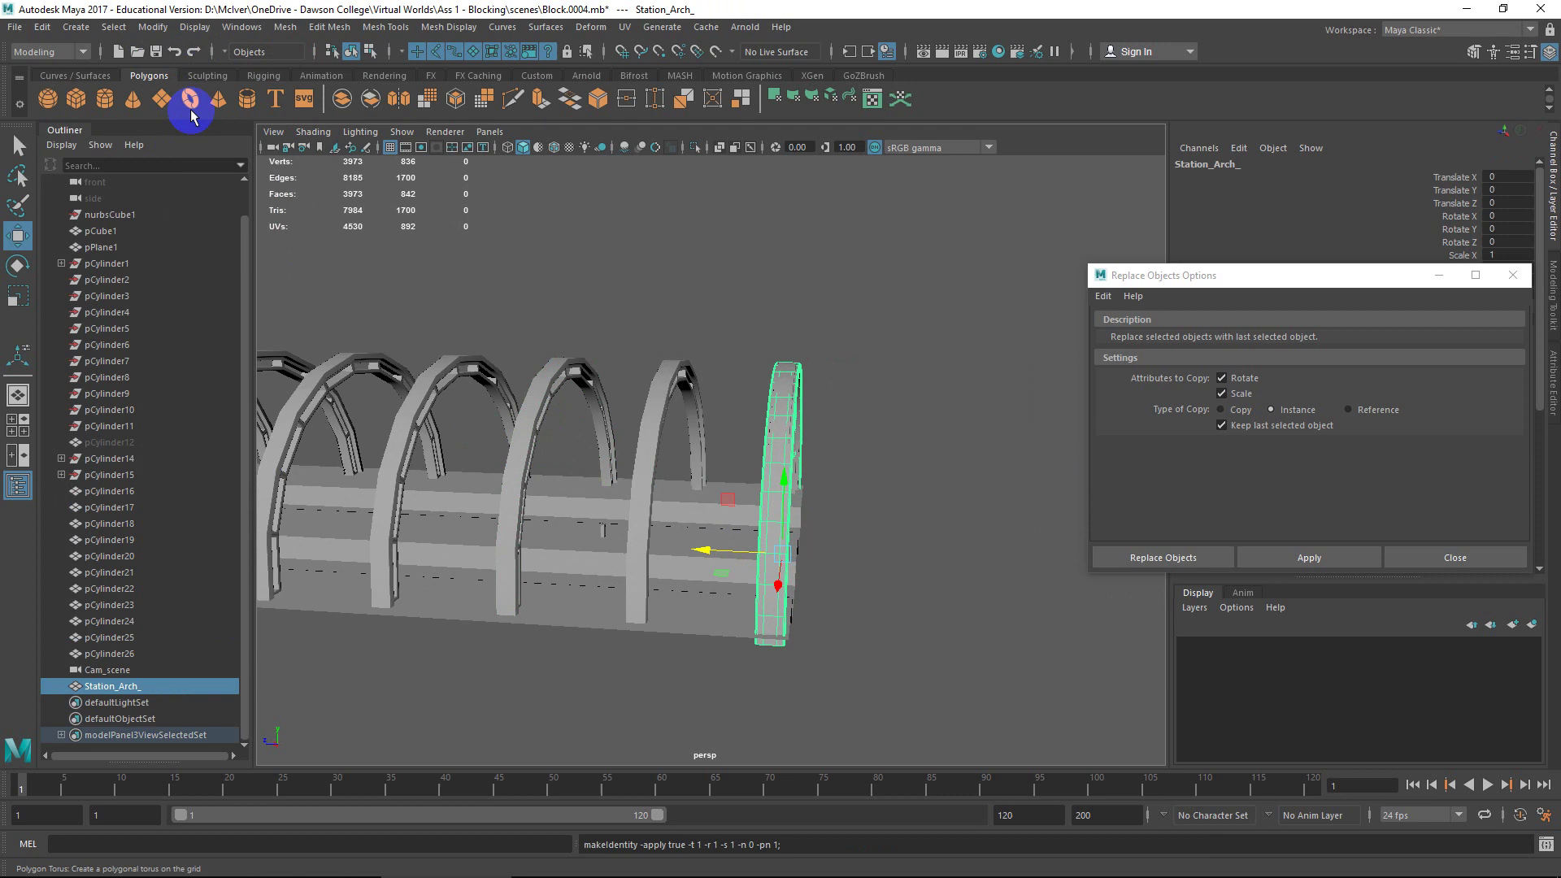
# Step: Try replacing pCylinder16 to pCylinder26 with instances of the newly aligned Station_Arch_ and inspect where the arches land
pyautogui.keyDown('alt'); pyautogui.moveTo(812, 410); pyautogui.dragTo(675, 411); pyautogui.keyUp('alt')
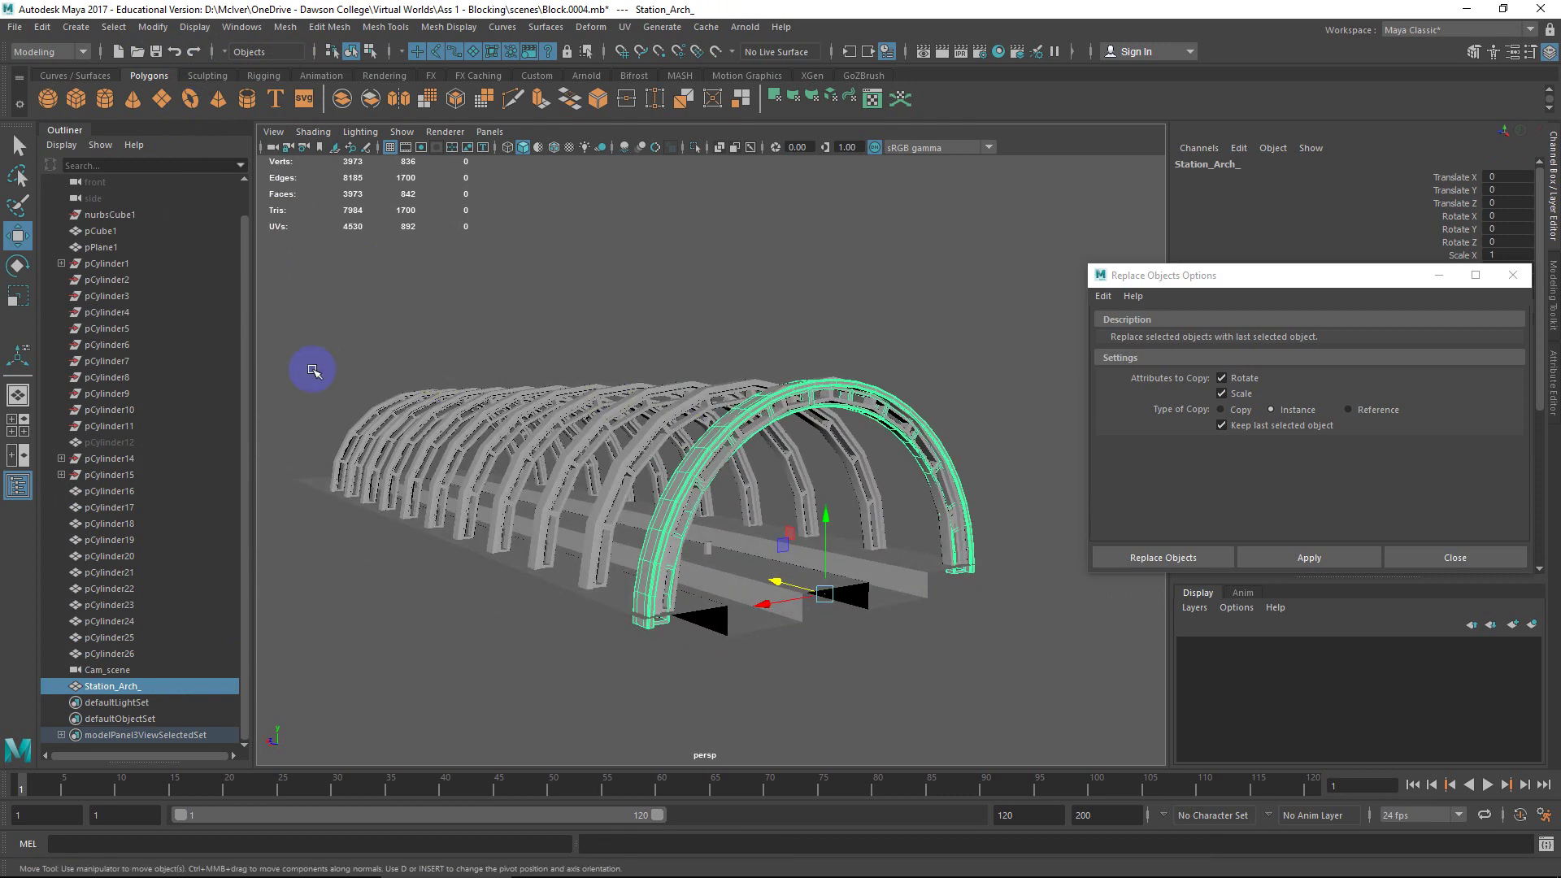
pyautogui.click(110, 493)
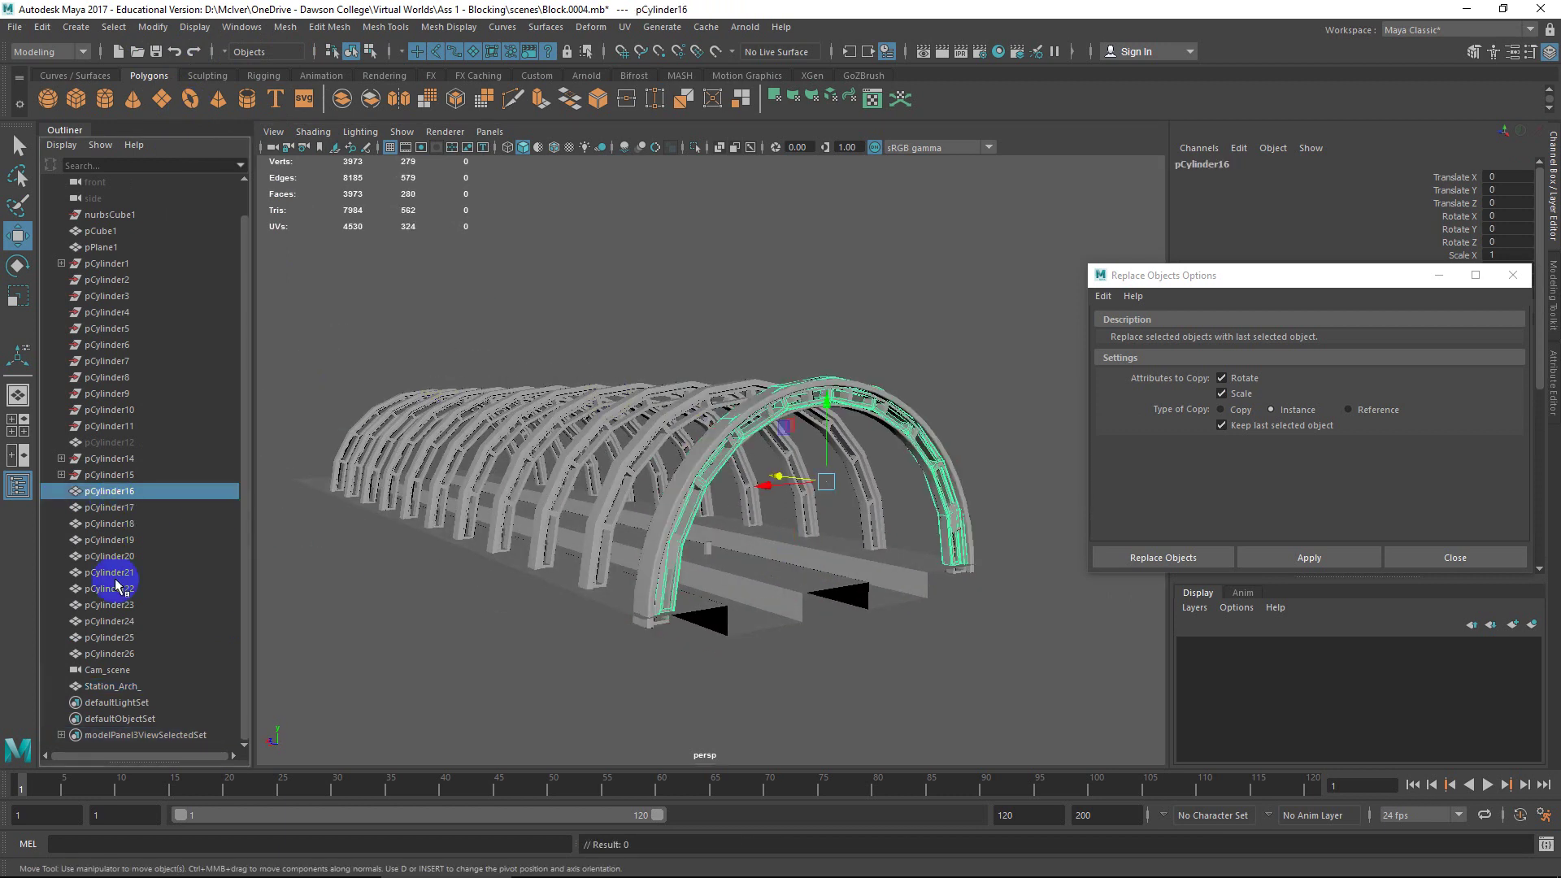
pyautogui.keyDown('shift'); pyautogui.click(113, 653); pyautogui.keyUp('shift')
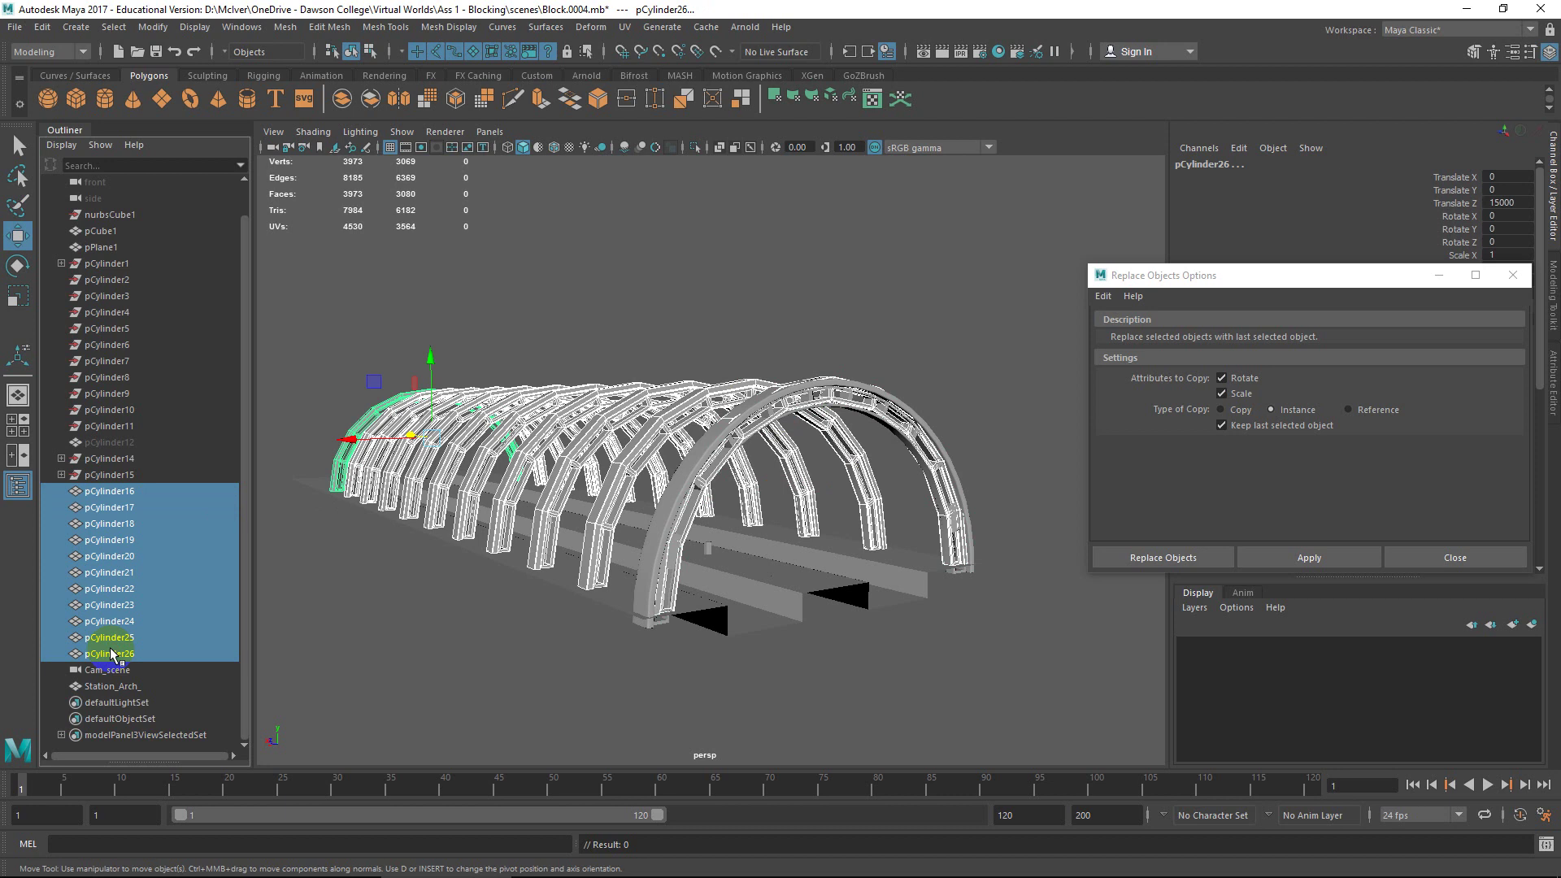
pyautogui.keyDown('shift'); pyautogui.click(695, 459); pyautogui.keyUp('shift')
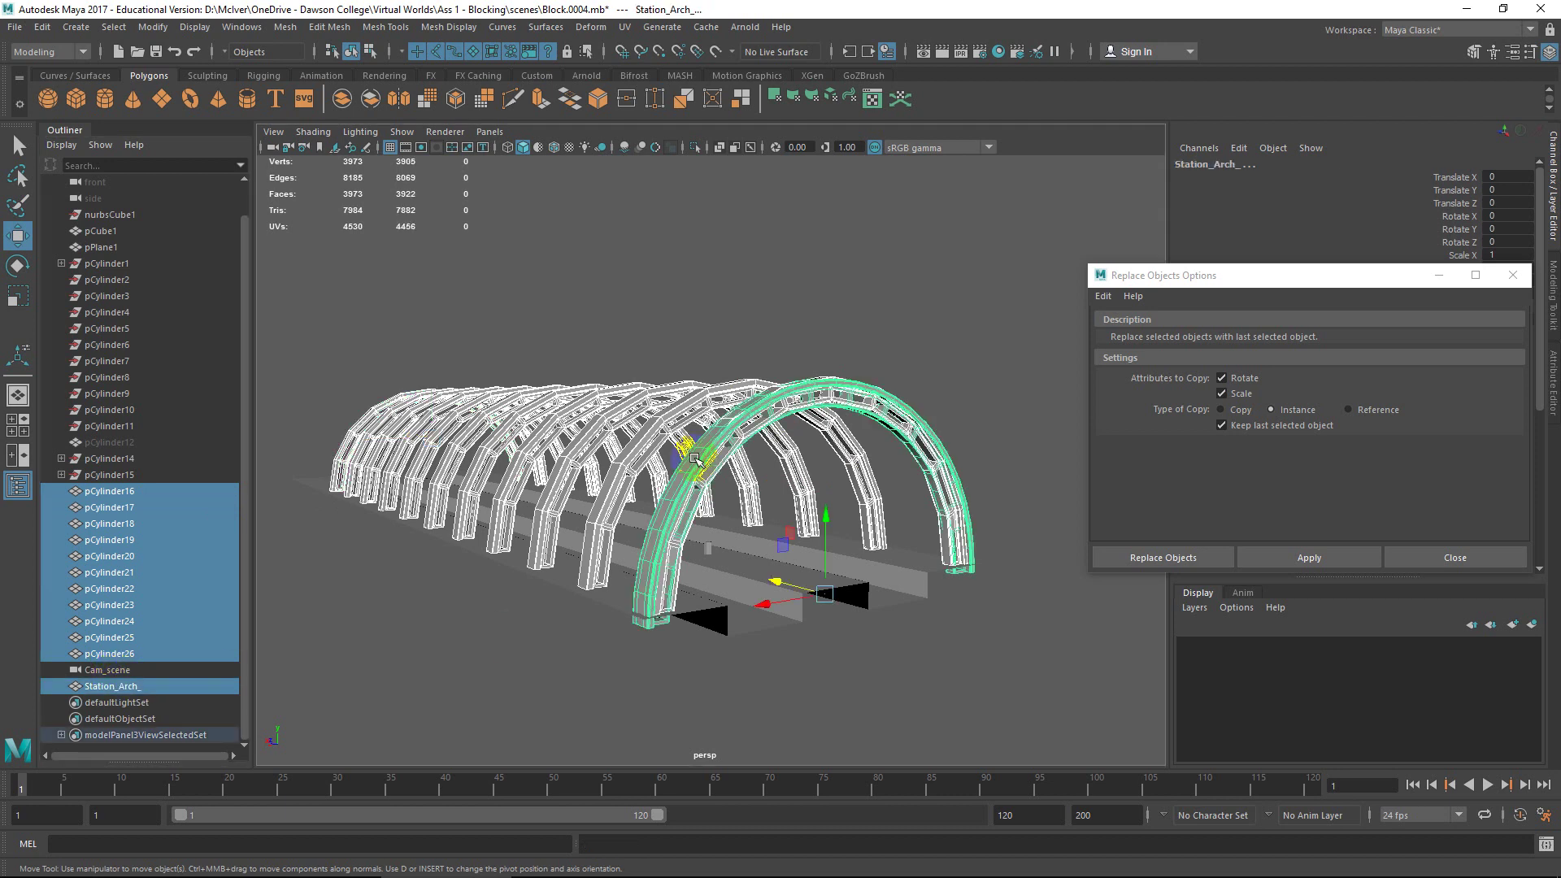
pyautogui.click(1294, 558)
pyautogui.keyDown('alt'); pyautogui.moveTo(892, 496); pyautogui.dragTo(830, 505); pyautogui.keyUp('alt')
pyautogui.scroll(-5, 957, 507)
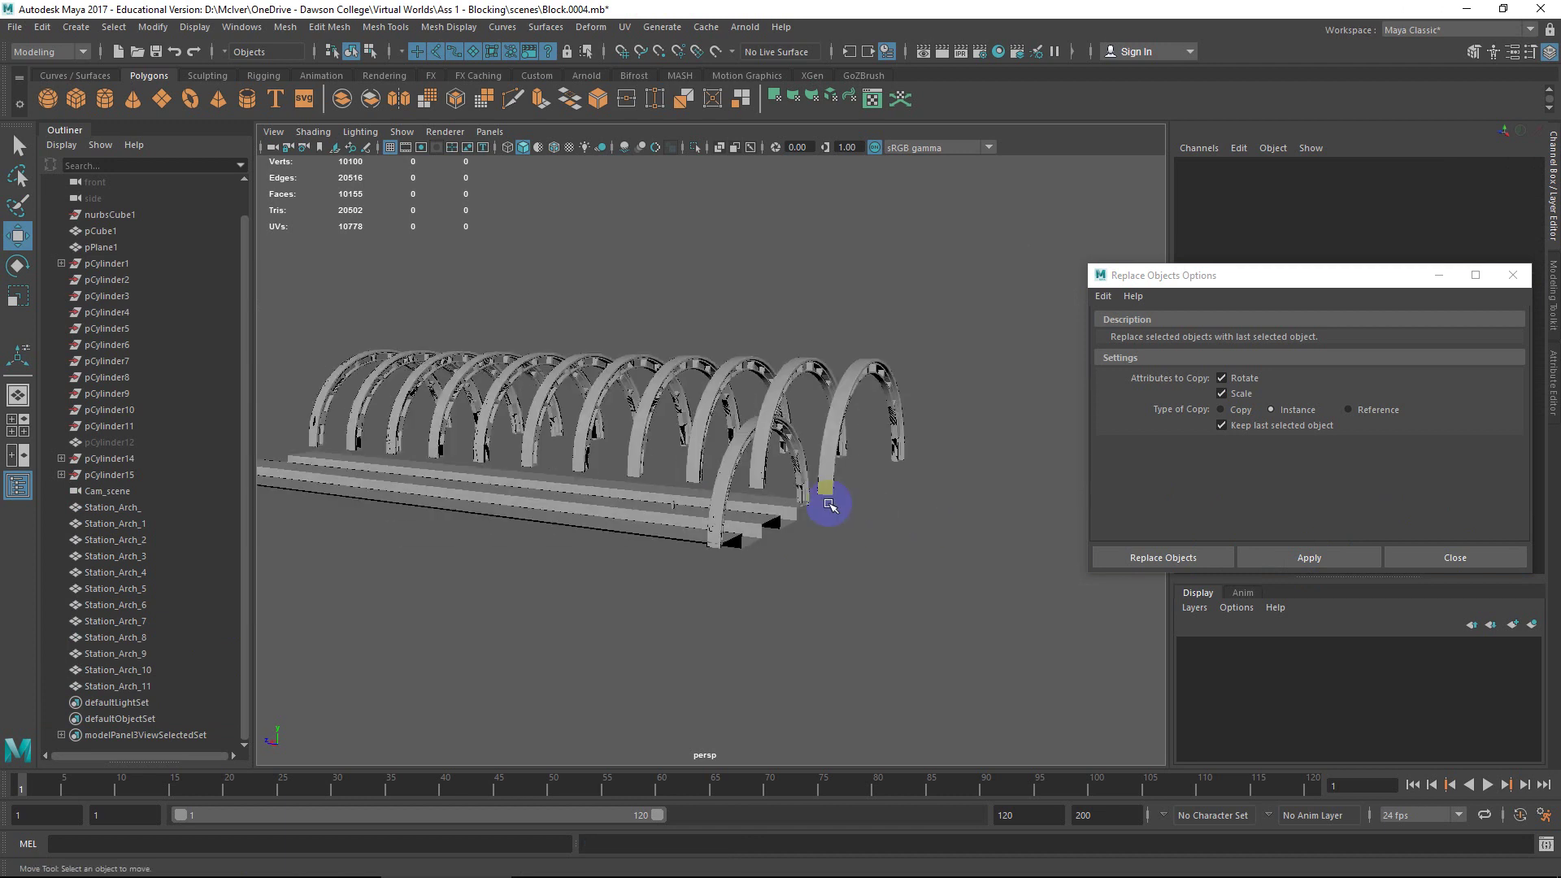
pyautogui.click(727, 474)
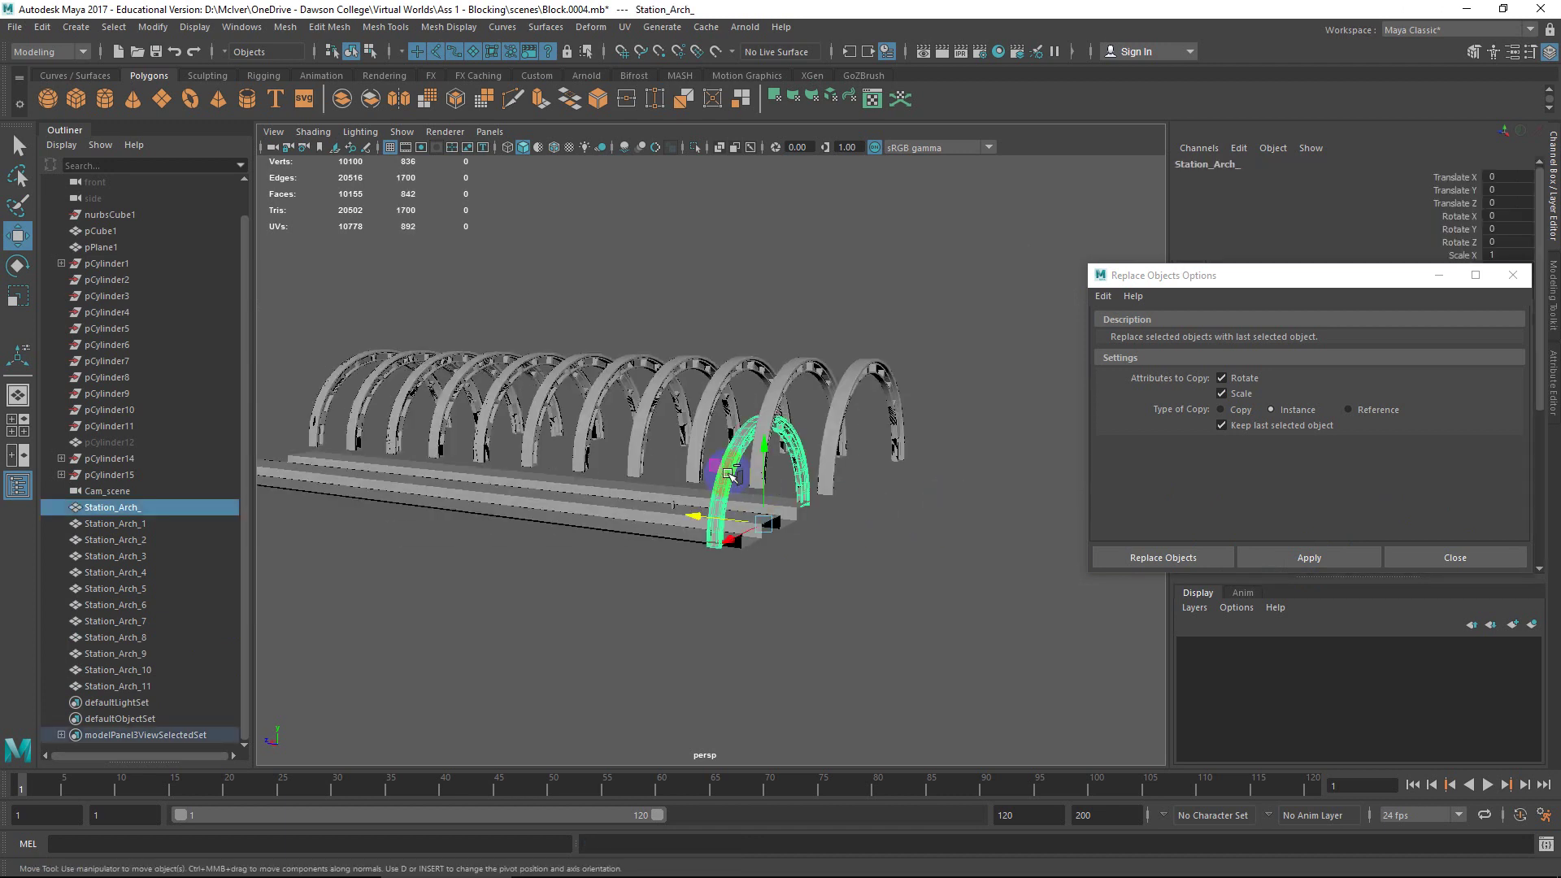
# Step: Undo the latest arch replacement and the related selections, checking Station_Arch_'s transform values
pyautogui.hotkey('ctrl', 'z')
pyautogui.hotkey('ctrl', 'z')
pyautogui.click(745, 434)
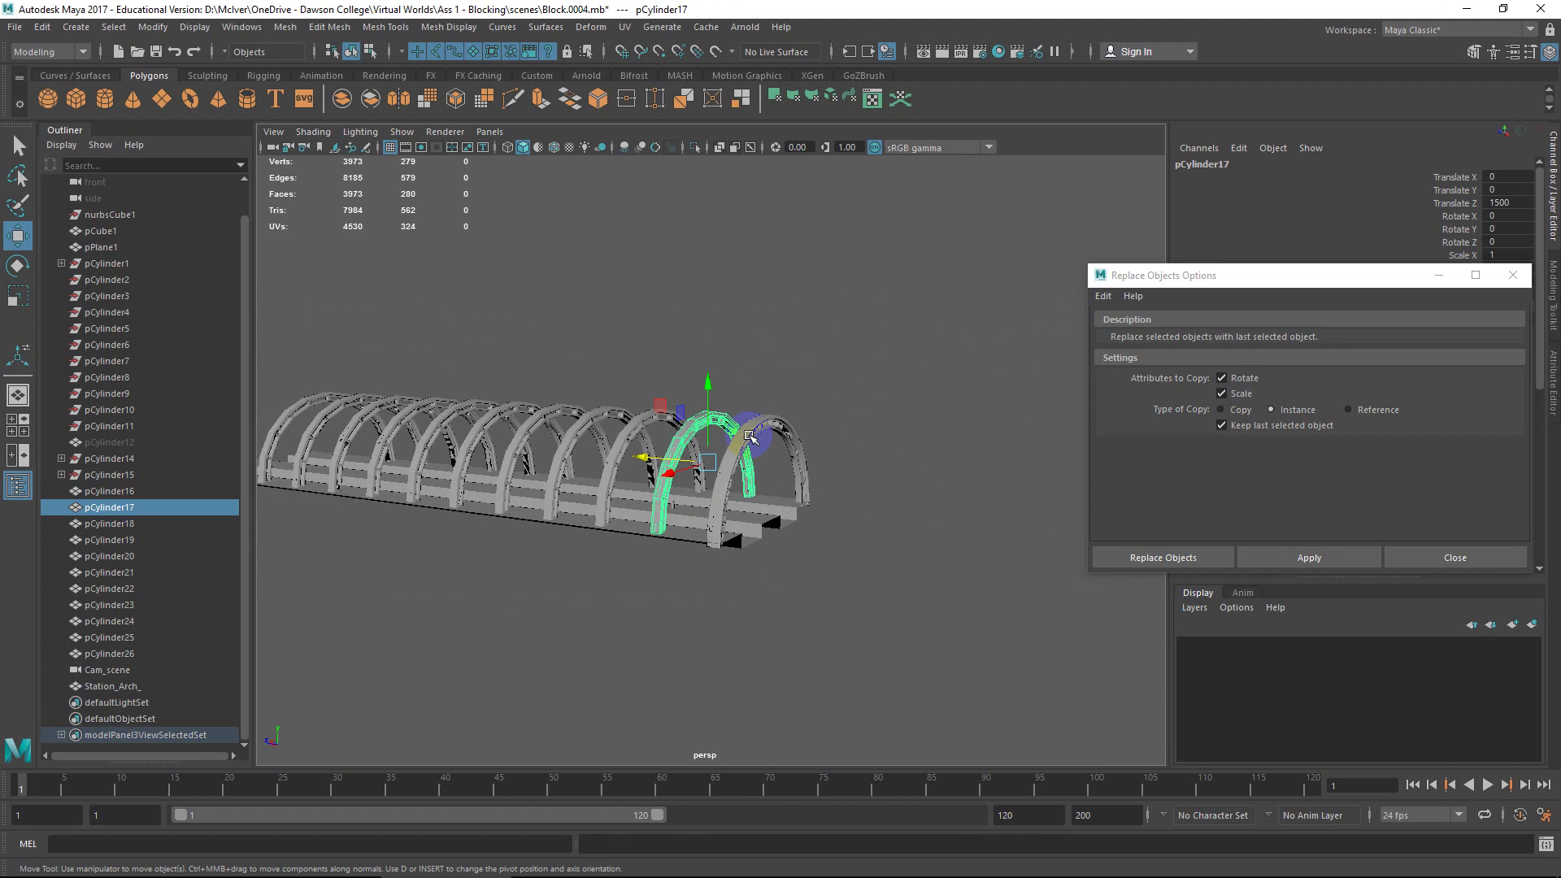
pyautogui.click(749, 435)
pyautogui.keyDown('alt'); pyautogui.moveTo(749, 435); pyautogui.dragTo(829, 478); pyautogui.keyUp('alt')
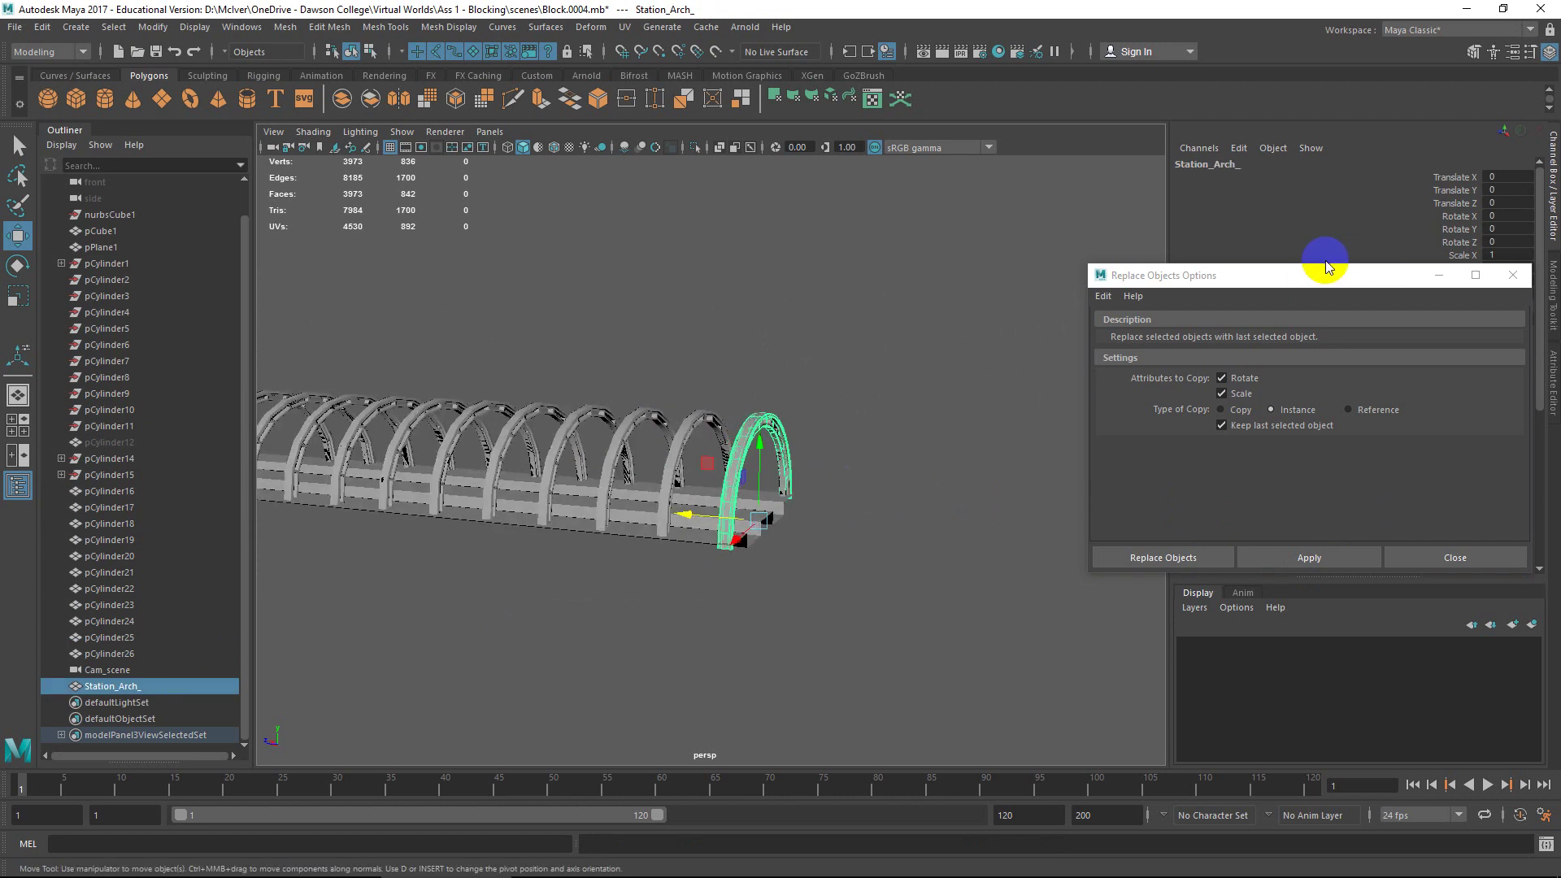
pyautogui.moveTo(1324, 275); pyautogui.dragTo(1269, 356)
pyautogui.keyDown('alt'); pyautogui.moveTo(850, 488); pyautogui.dragTo(929, 404); pyautogui.keyUp('alt')
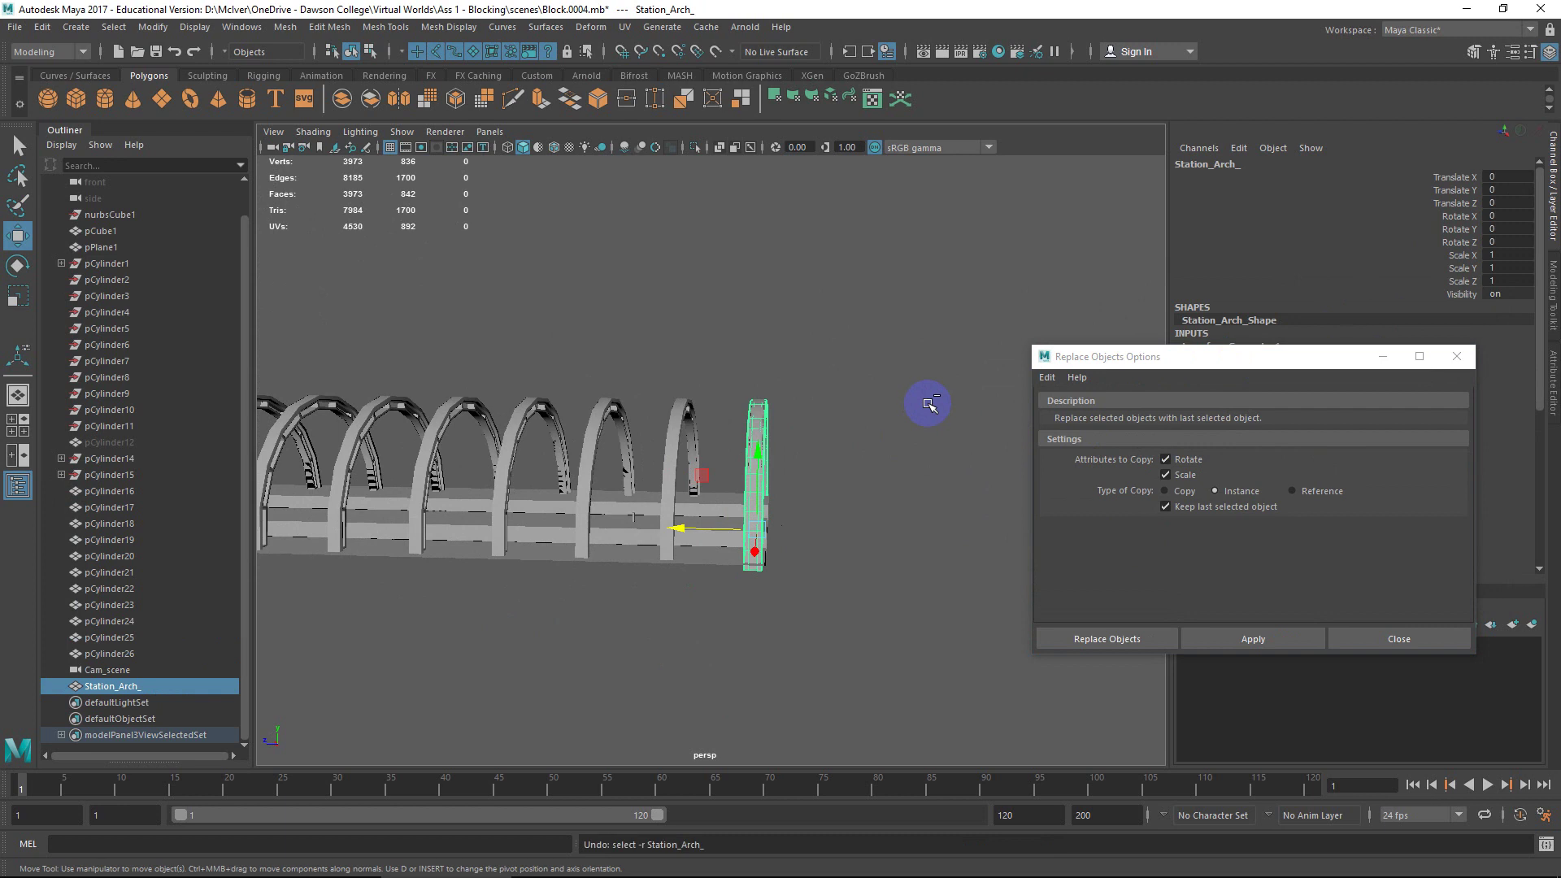
pyautogui.hotkey('ctrl', 'z')
pyautogui.hotkey('ctrl', 'z')
pyautogui.hotkey('ctrl', 'z')
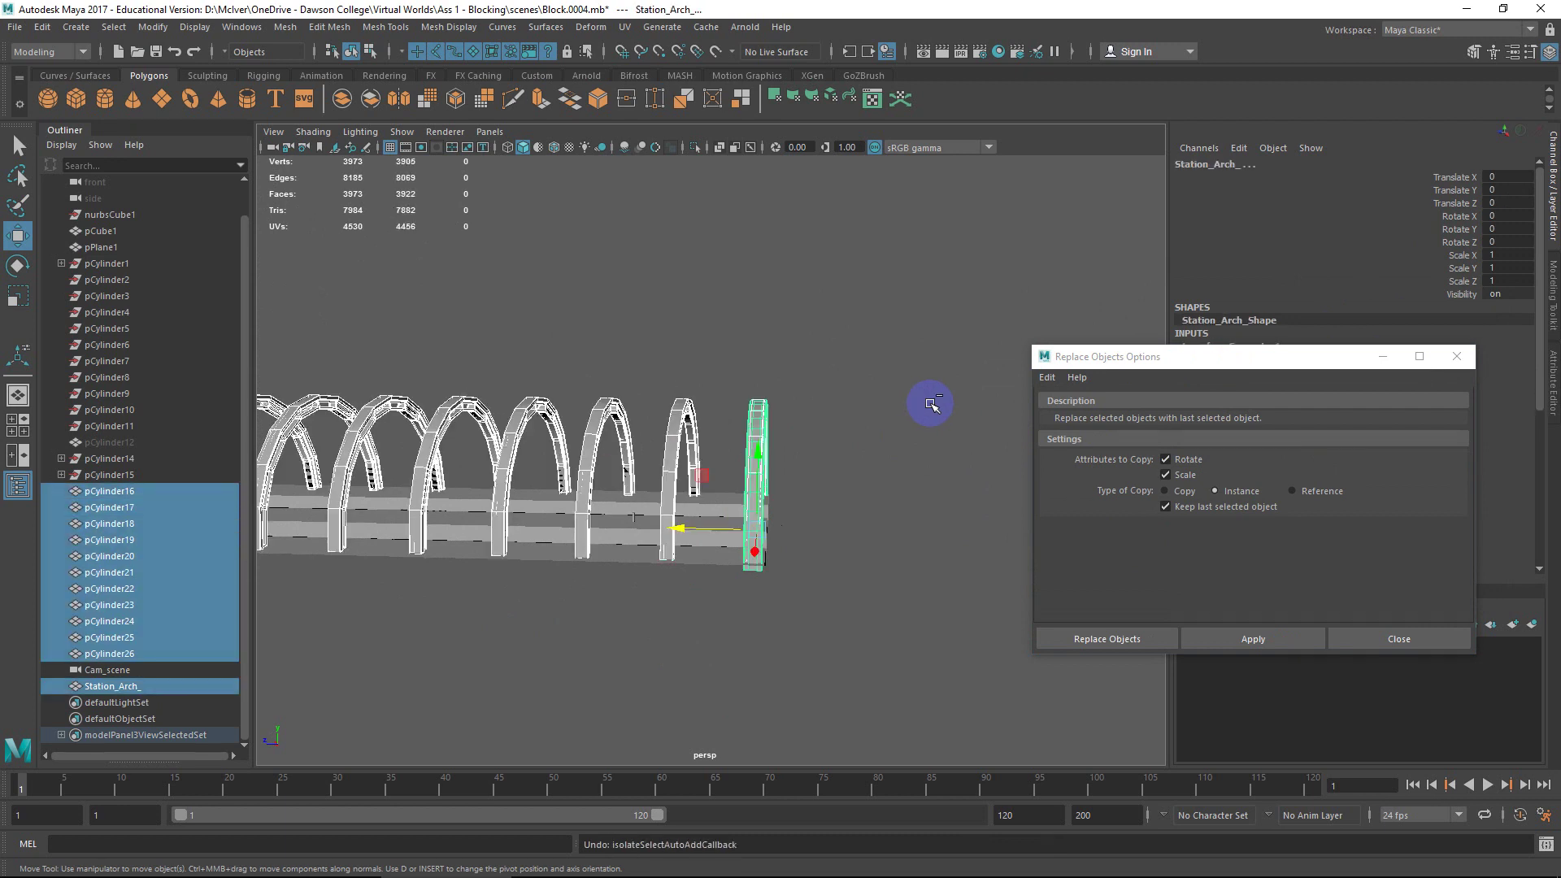
pyautogui.keyDown('alt'); pyautogui.moveTo(932, 404); pyautogui.dragTo(794, 461); pyautogui.keyUp('alt')
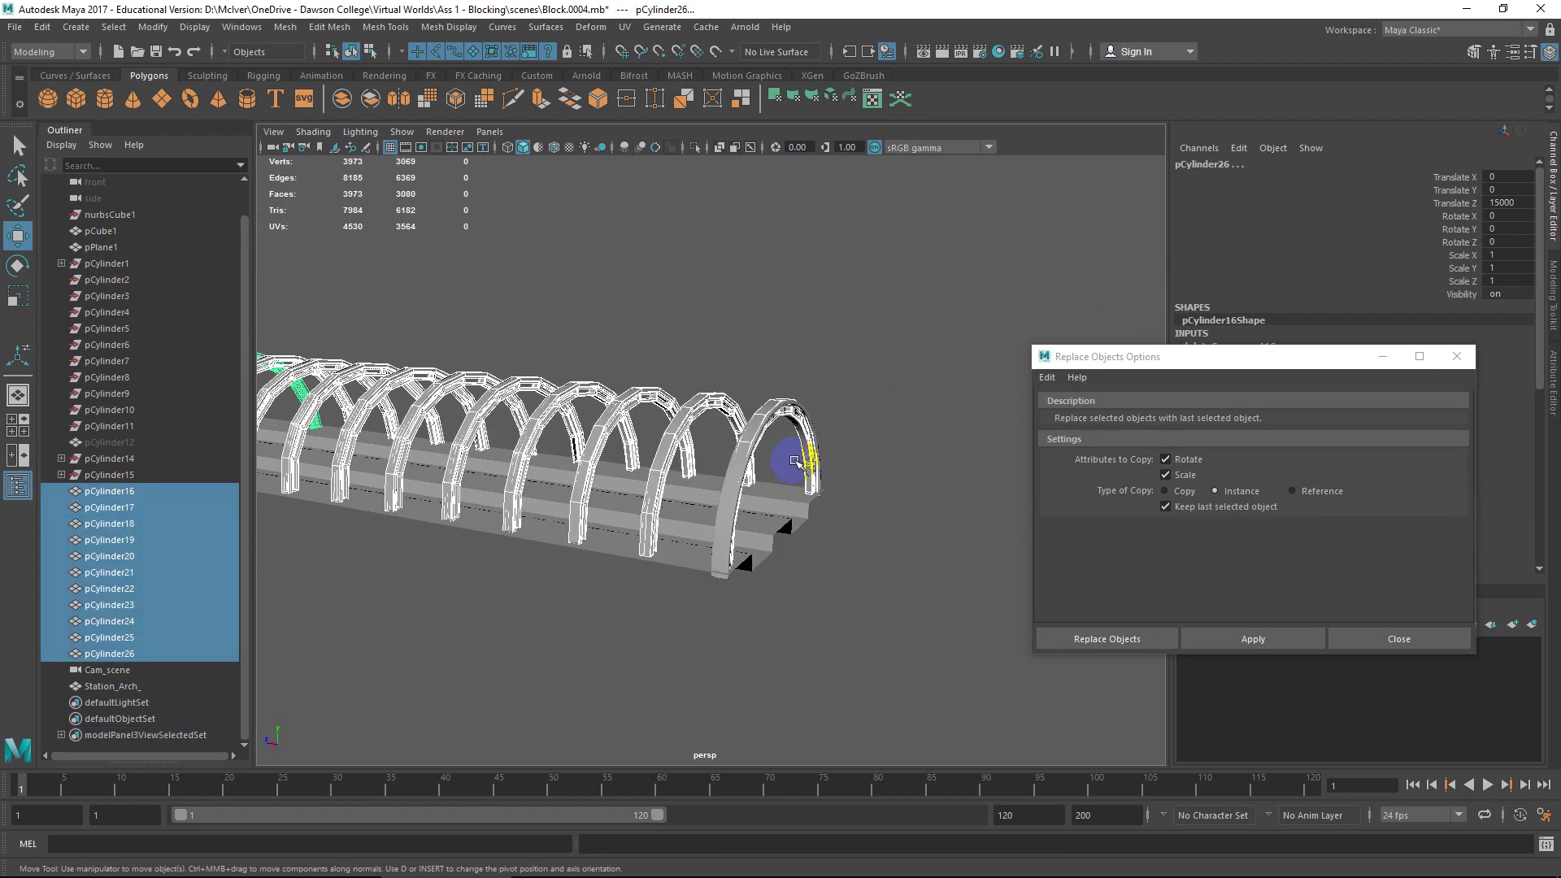
# Step: Compare Station_Arch_ with the original arches, checking its placement and attributes against pCylinder16
pyautogui.click(736, 464)
pyautogui.keyDown('alt'); pyautogui.moveTo(734, 469); pyautogui.dragTo(899, 461); pyautogui.keyUp('alt')
pyautogui.keyDown('alt'); pyautogui.moveTo(690, 424); pyautogui.dragTo(662, 348); pyautogui.keyUp('alt')
pyautogui.click(93, 493)
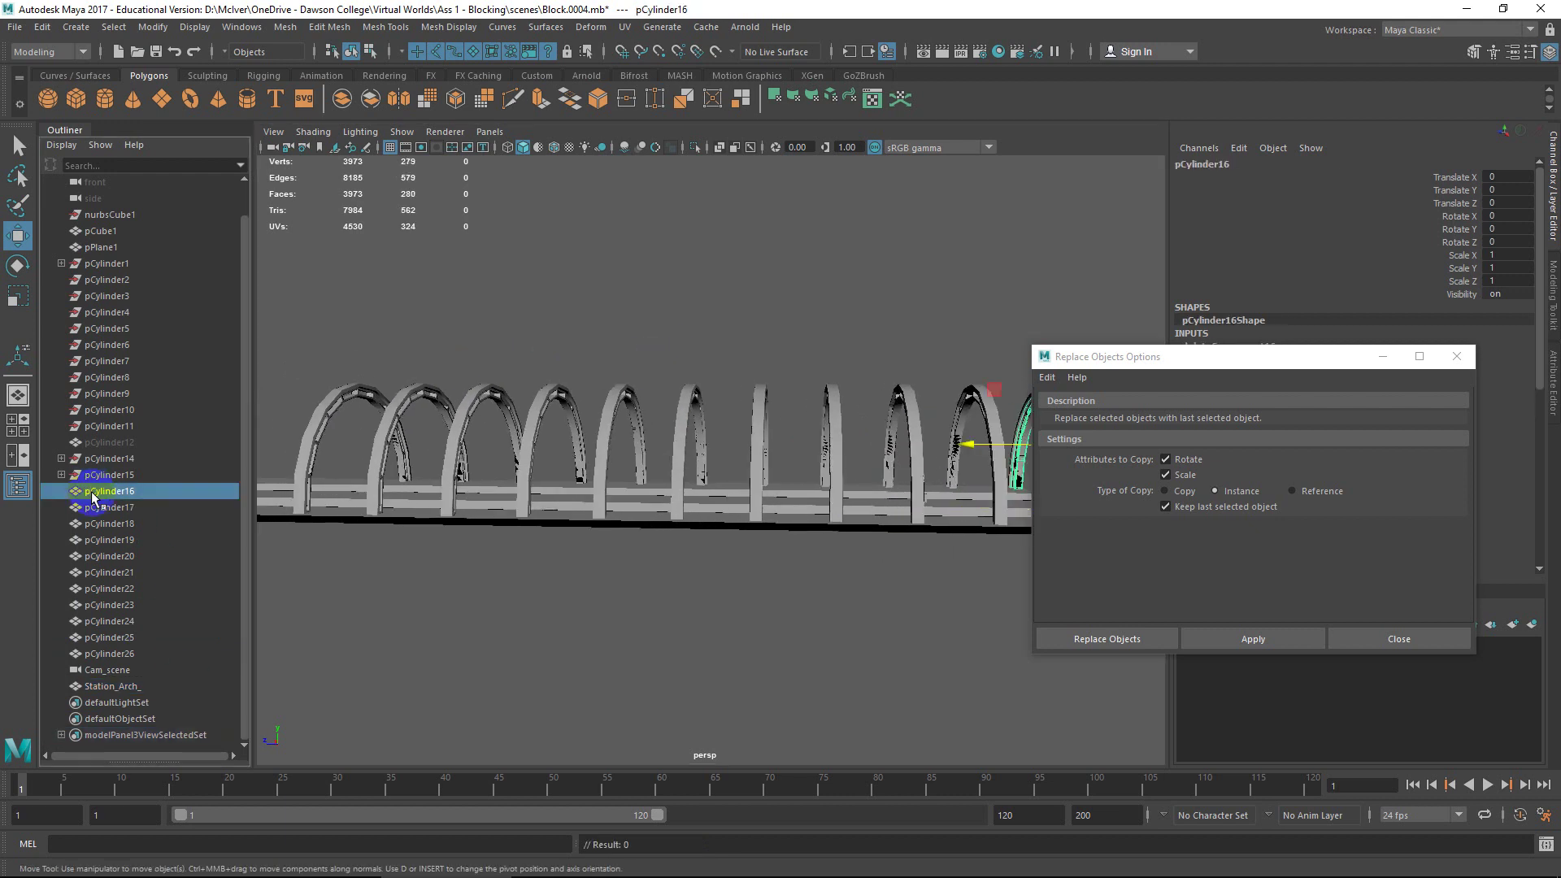
pyautogui.keyDown('shift'); pyautogui.click(109, 654); pyautogui.keyUp('shift')
pyautogui.keyDown('alt'); pyautogui.moveTo(488, 472); pyautogui.dragTo(816, 488); pyautogui.keyUp('alt')
pyautogui.click(819, 479)
pyautogui.keyDown('alt'); pyautogui.moveTo(816, 487); pyautogui.dragTo(741, 517, button='middle'); pyautogui.keyUp('alt')
pyautogui.scroll(3, 741, 517)
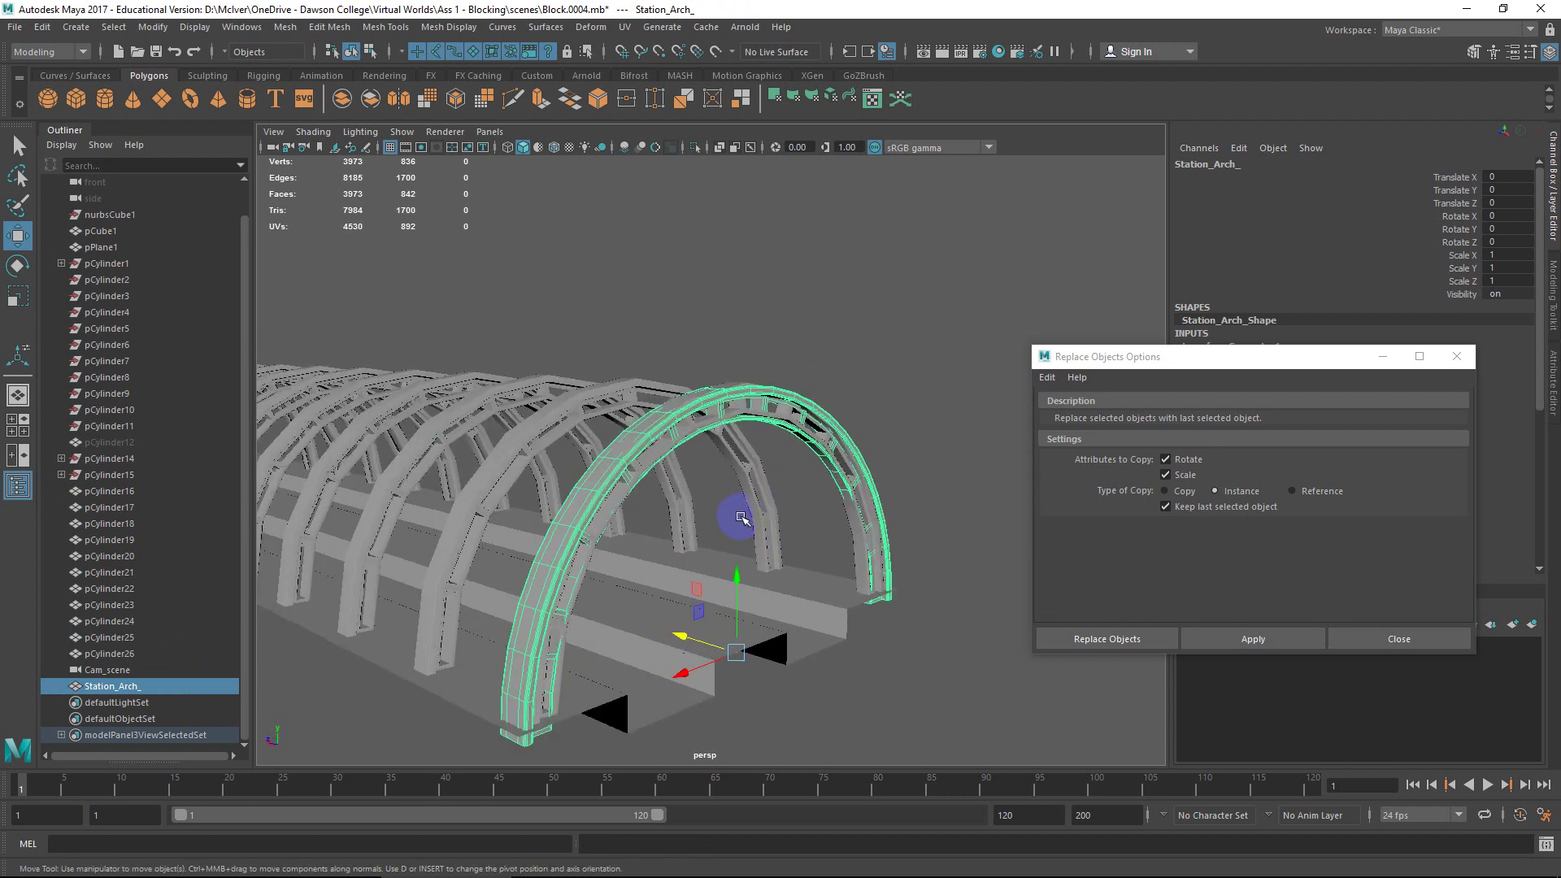
pyautogui.click(696, 422)
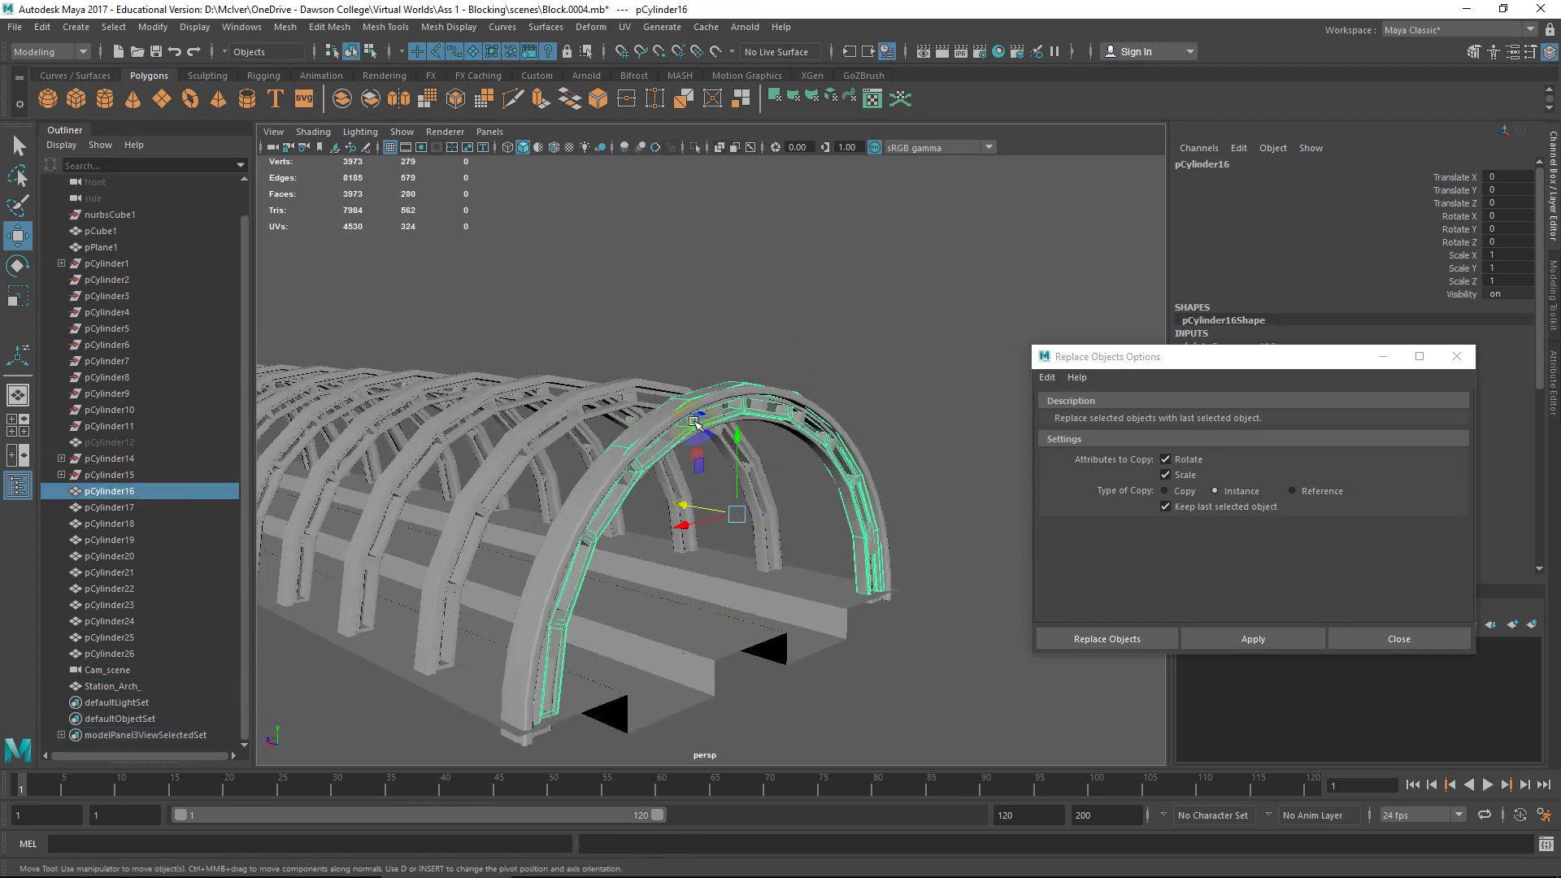
pyautogui.moveTo(1049, 358); pyautogui.dragTo(1021, 406)
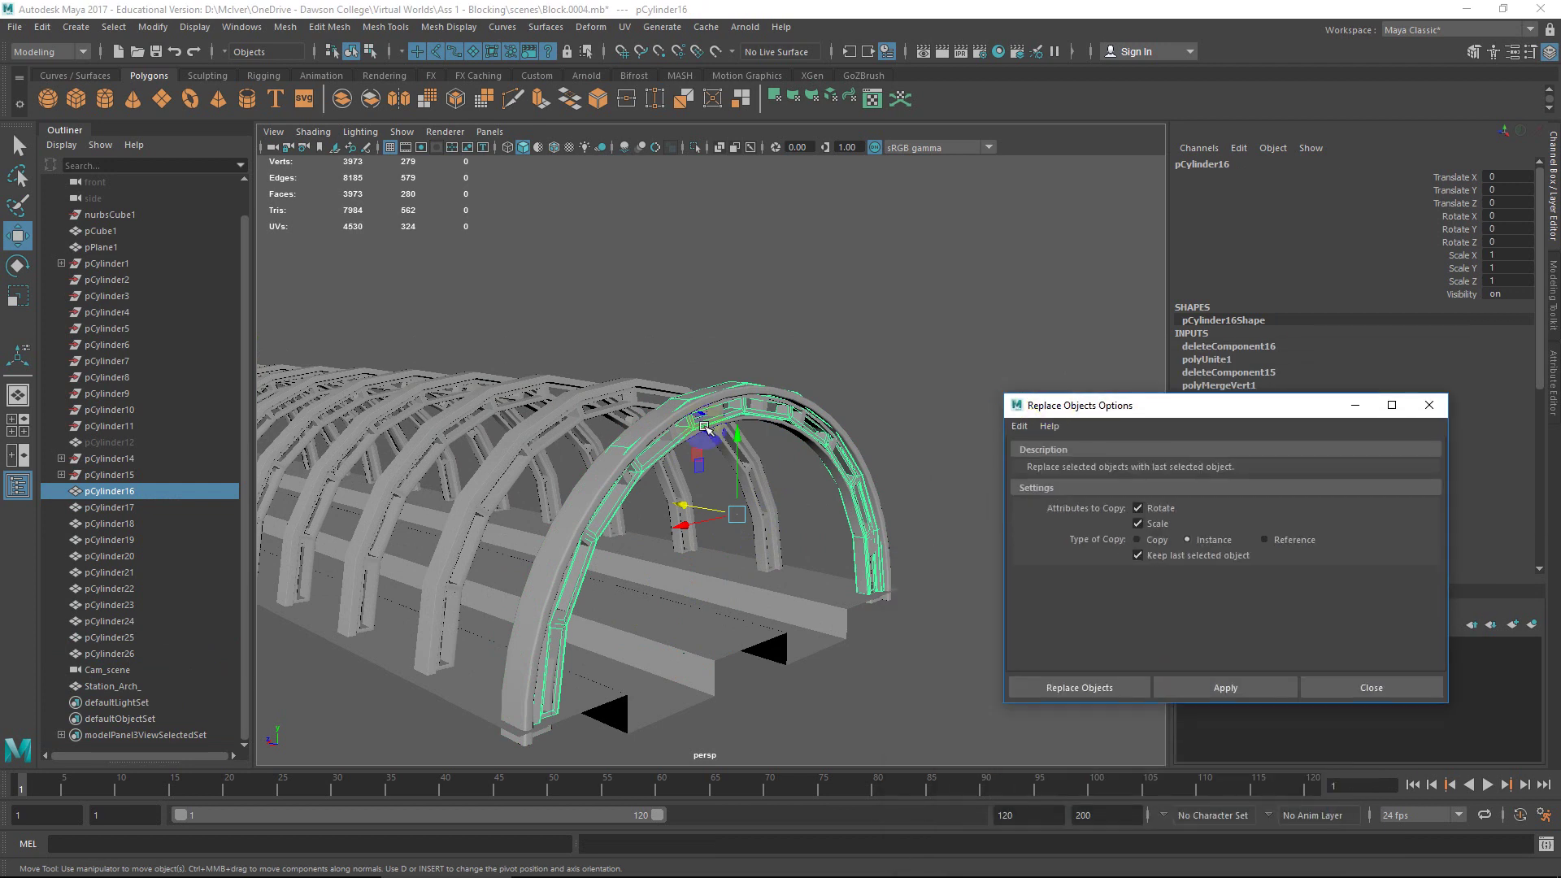
# Step: Delete the construction history of Station_Arch_
pyautogui.click(656, 434)
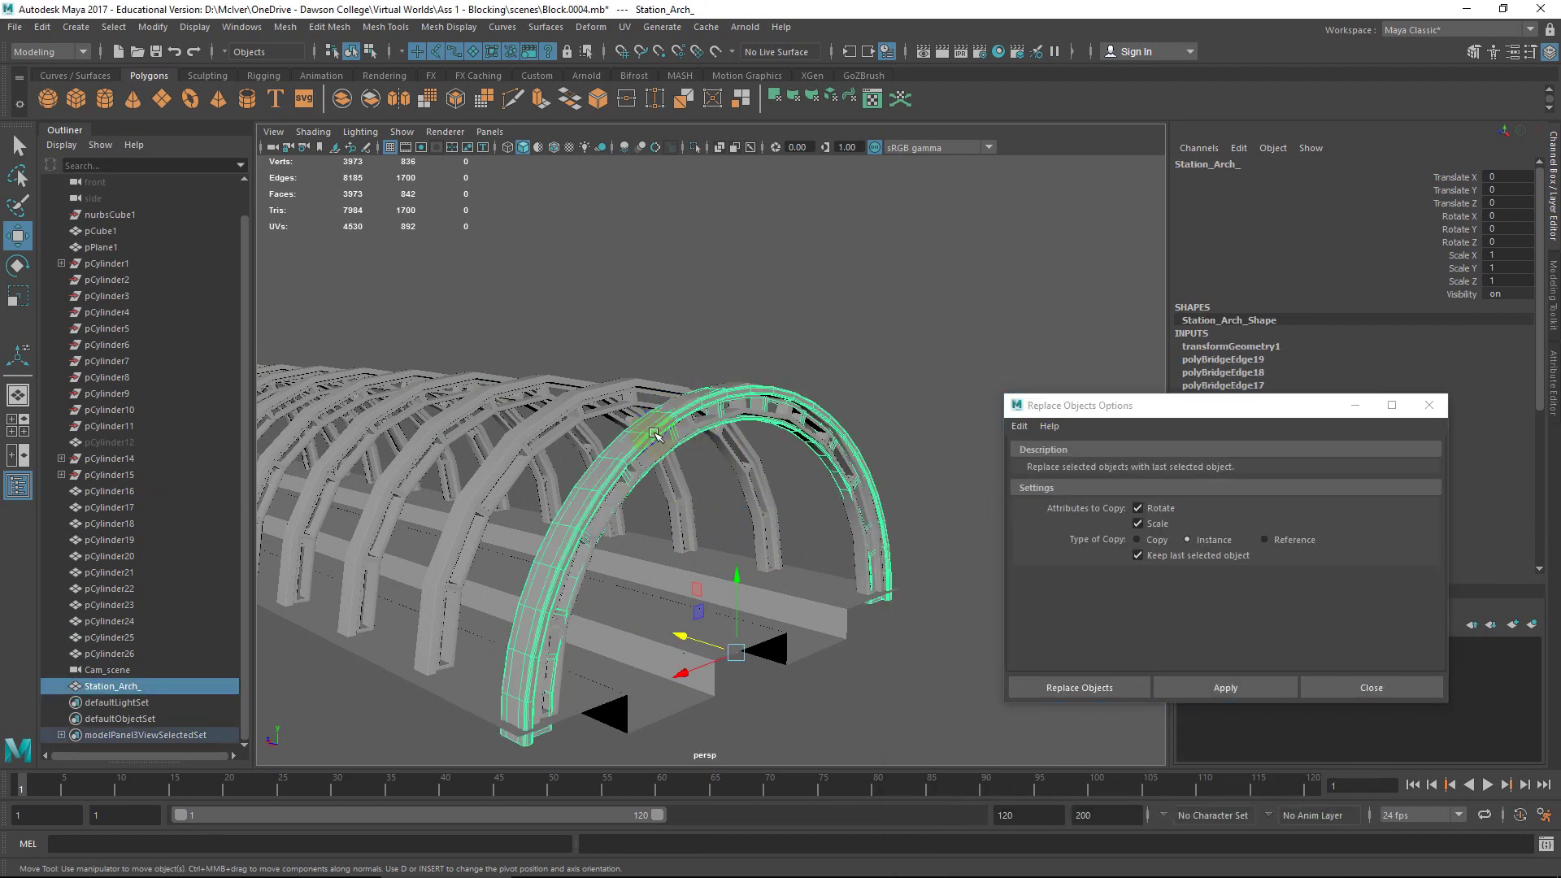
pyautogui.click(42, 26)
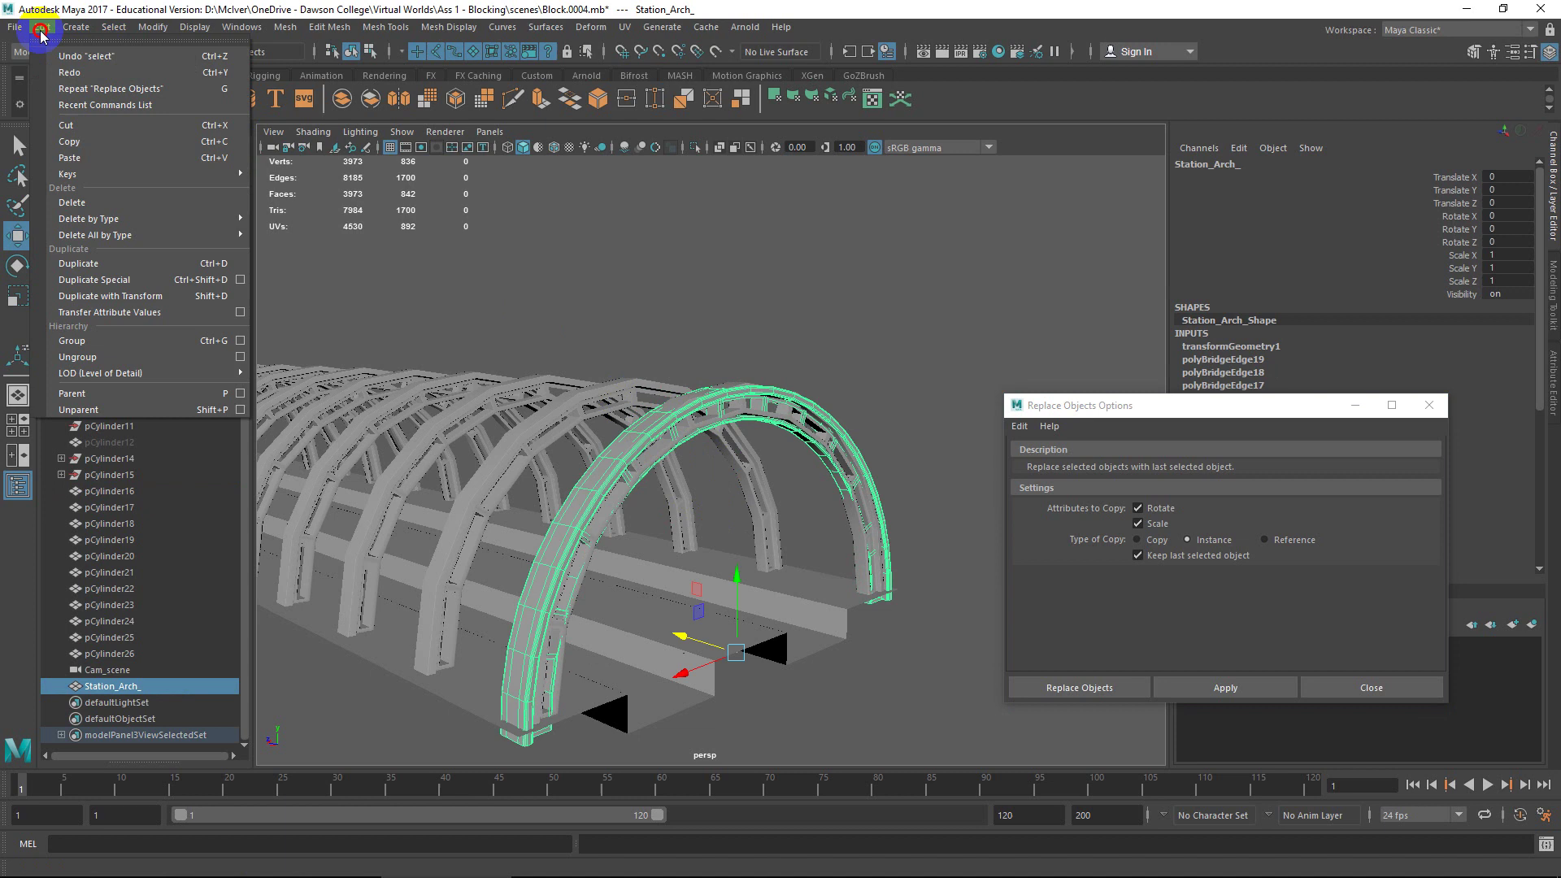
pyautogui.moveTo(176, 223)
pyautogui.click(334, 234)
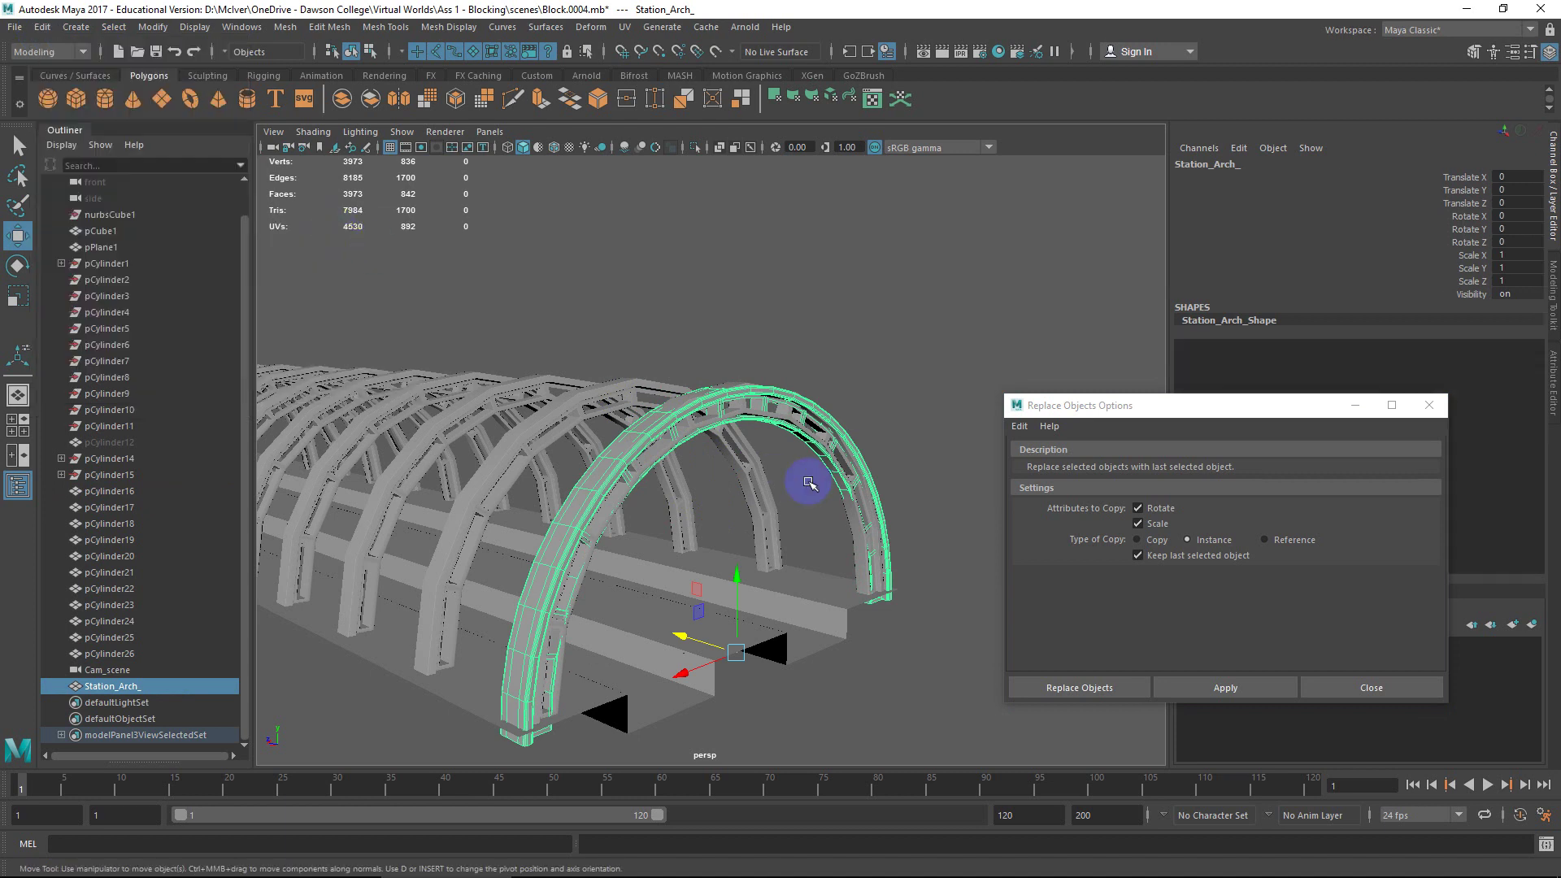
# Step: Replace pCylinder16 to pCylinder26 with instances of Station_Arch_, selecting it last and keeping it, with rotate and scale copied
pyautogui.keyDown('alt'); pyautogui.moveTo(731, 446); pyautogui.dragTo(823, 412); pyautogui.keyUp('alt')
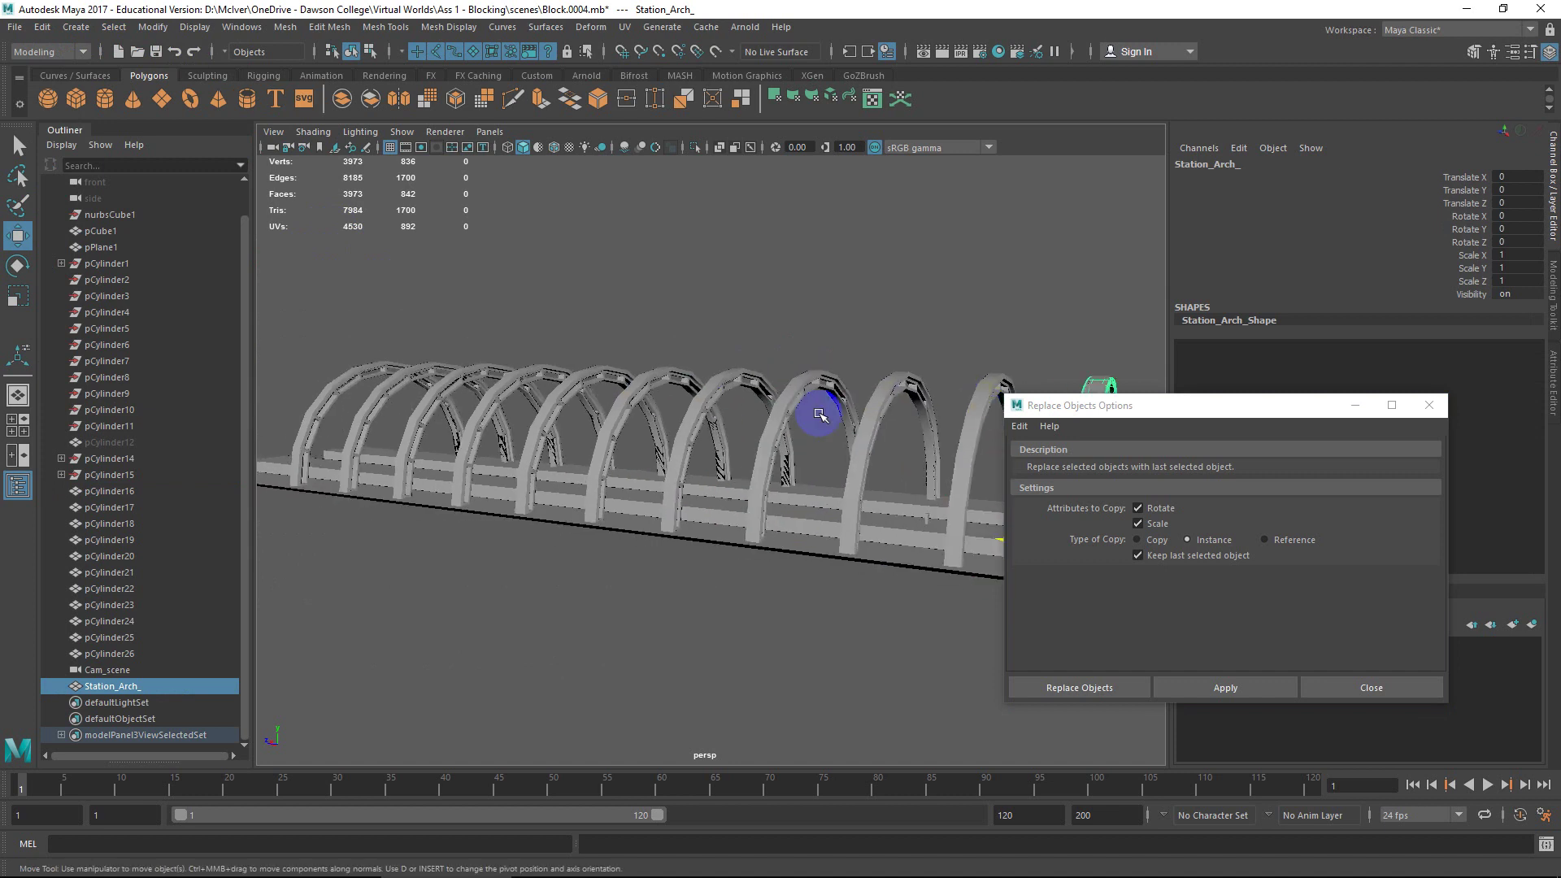
pyautogui.click(104, 493)
pyautogui.keyDown('shift'); pyautogui.click(109, 654); pyautogui.keyUp('shift')
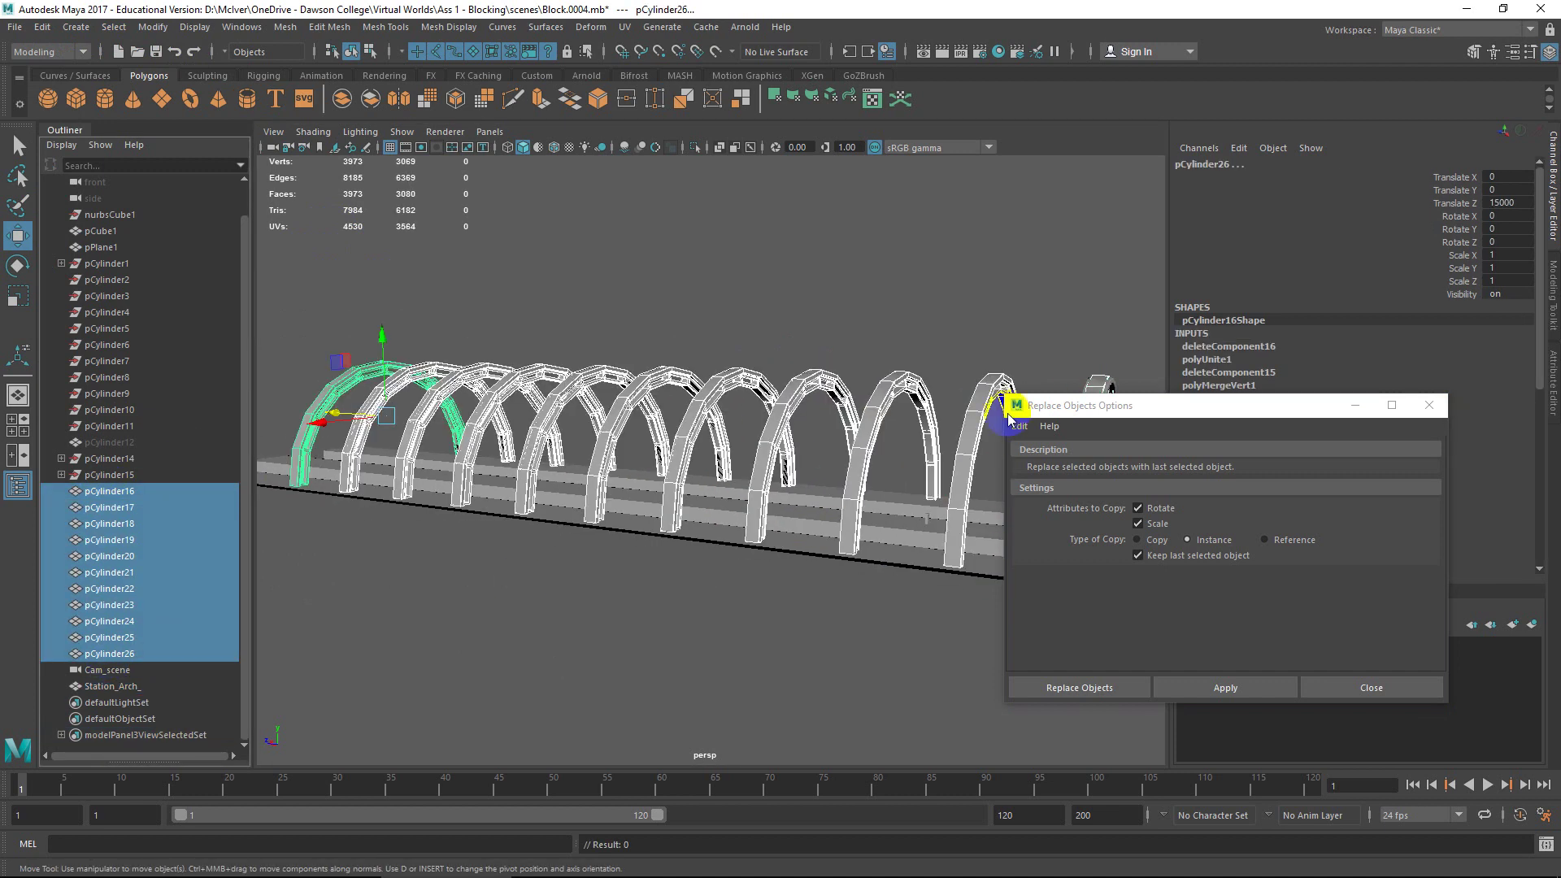
pyautogui.keyDown('alt'); pyautogui.moveTo(1011, 394); pyautogui.dragTo(598, 409); pyautogui.keyUp('alt')
pyautogui.keyDown('shift'); pyautogui.click(664, 444); pyautogui.keyUp('shift')
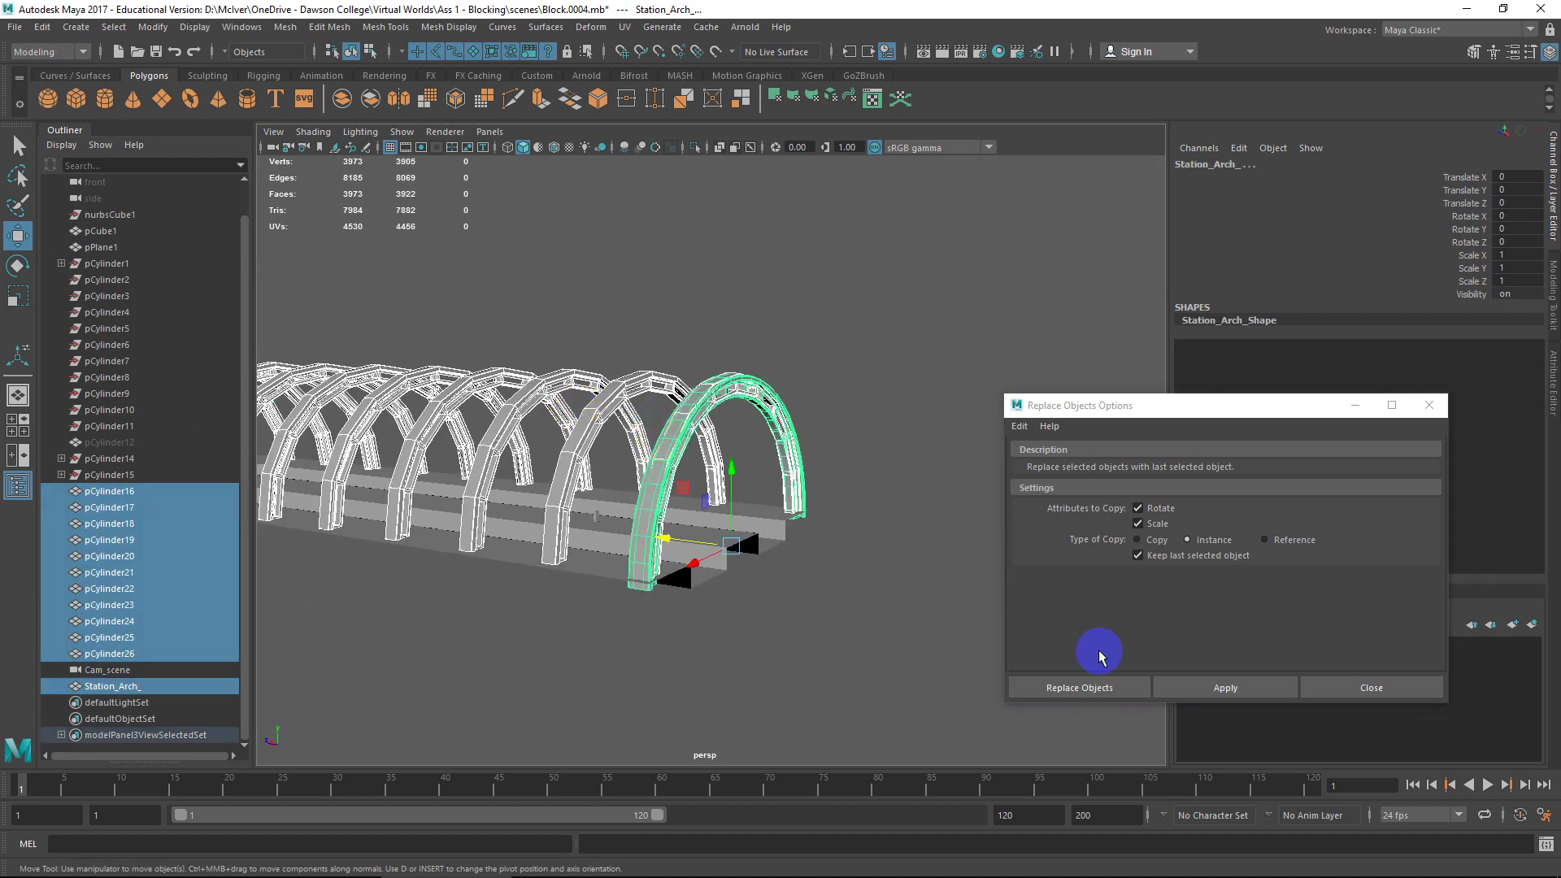
pyautogui.click(1220, 685)
# Step: Move the new arch instances together into line with Station_Arch_, bringing Station_Arch_6 to Translate Y 124.545 and Translate Z 9367.542
pyautogui.keyDown('alt'); pyautogui.moveTo(932, 466); pyautogui.dragTo(391, 379); pyautogui.keyUp('alt')
pyautogui.keyDown('alt'); pyautogui.moveTo(391, 379); pyautogui.dragTo(537, 479); pyautogui.keyUp('alt')
pyautogui.scroll(5, 631, 450)
pyautogui.moveTo(537, 480)
pyautogui.keyDown('alt'); pyautogui.mouseDown(button='middle')
pyautogui.moveTo(472, 459)
pyautogui.moveTo(553, 462)
pyautogui.mouseUp(button='middle'); pyautogui.keyUp('alt')
pyautogui.scroll(2, 488, 459)
pyautogui.moveTo(541, 409); pyautogui.dragTo(612, 470)
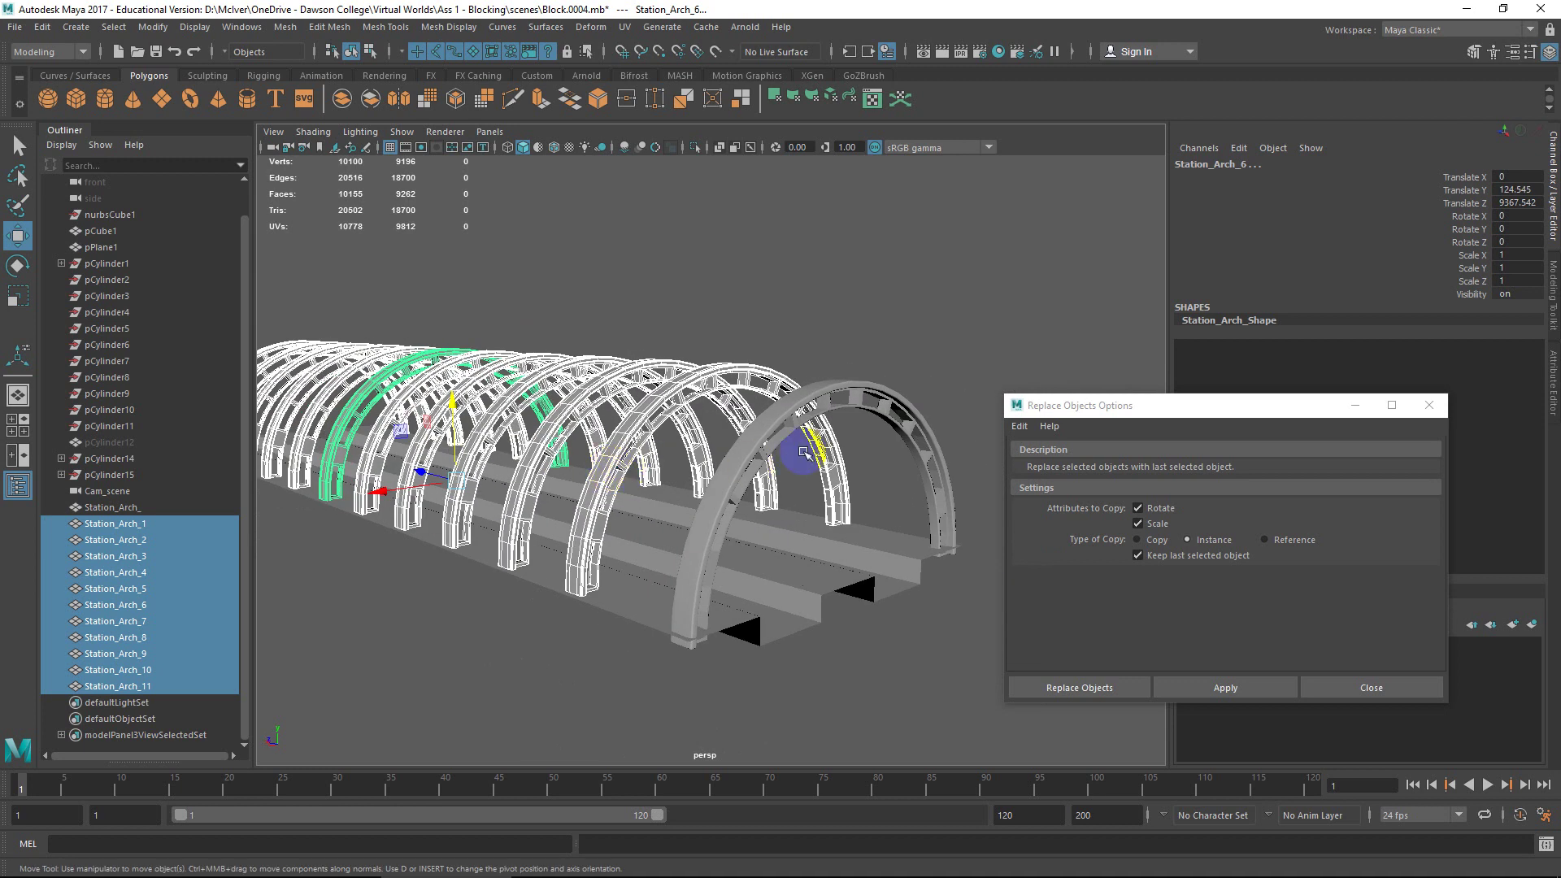
# Step: Inspect the full row of replaced arches around Station_Arch_ and close the Replace Objects options
pyautogui.click(787, 411)
pyautogui.click(155, 28)
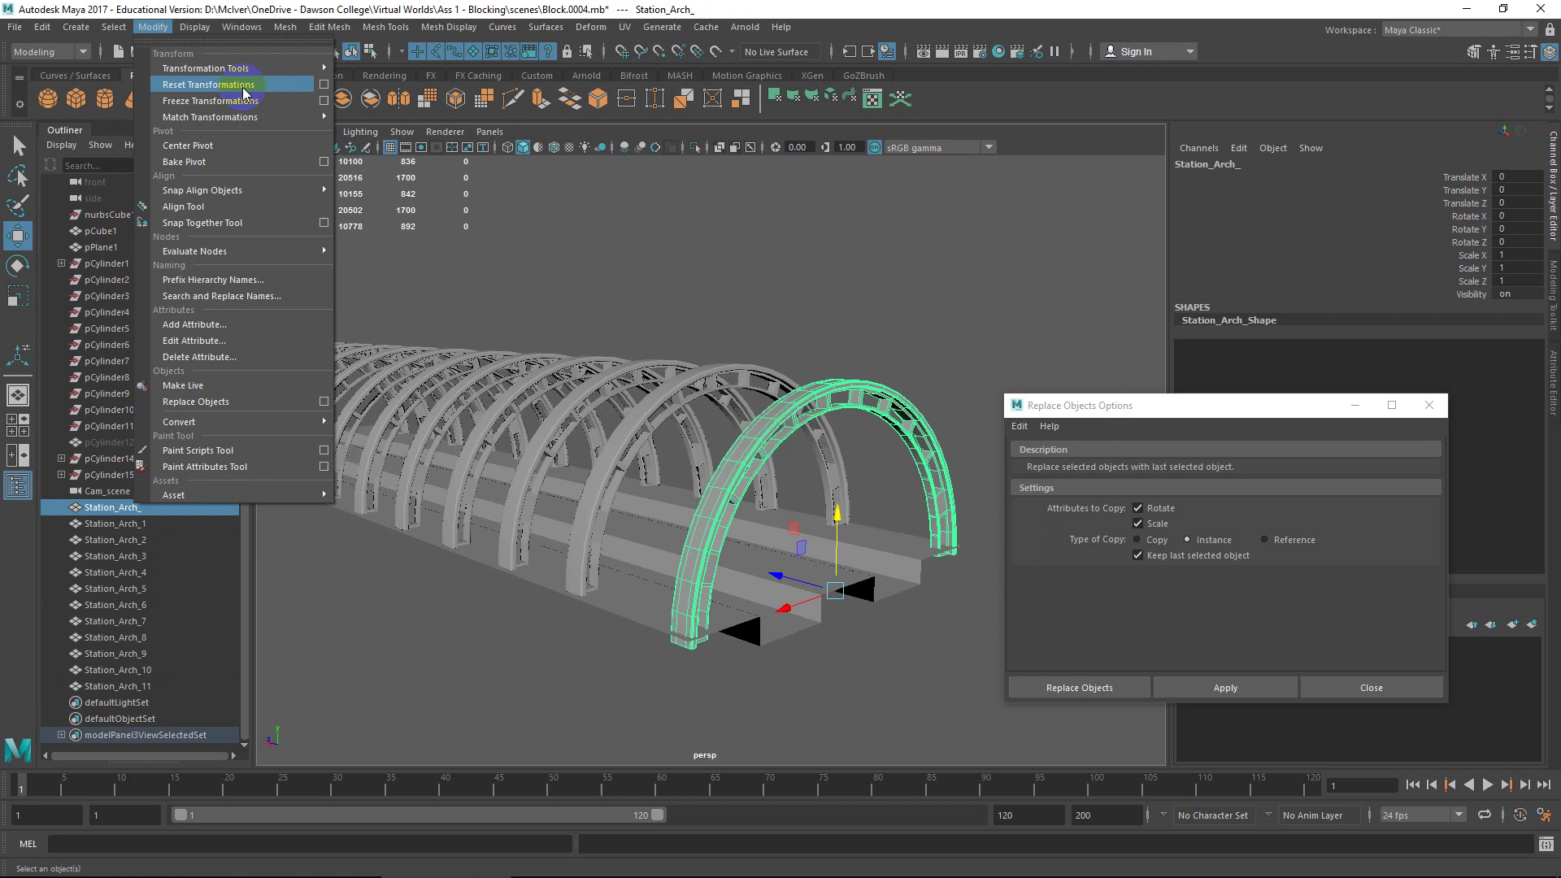
pyautogui.click(667, 262)
pyautogui.keyDown('alt'); pyautogui.moveTo(671, 277); pyautogui.dragTo(643, 392); pyautogui.keyUp('alt')
pyautogui.scroll(-5, 817, 360)
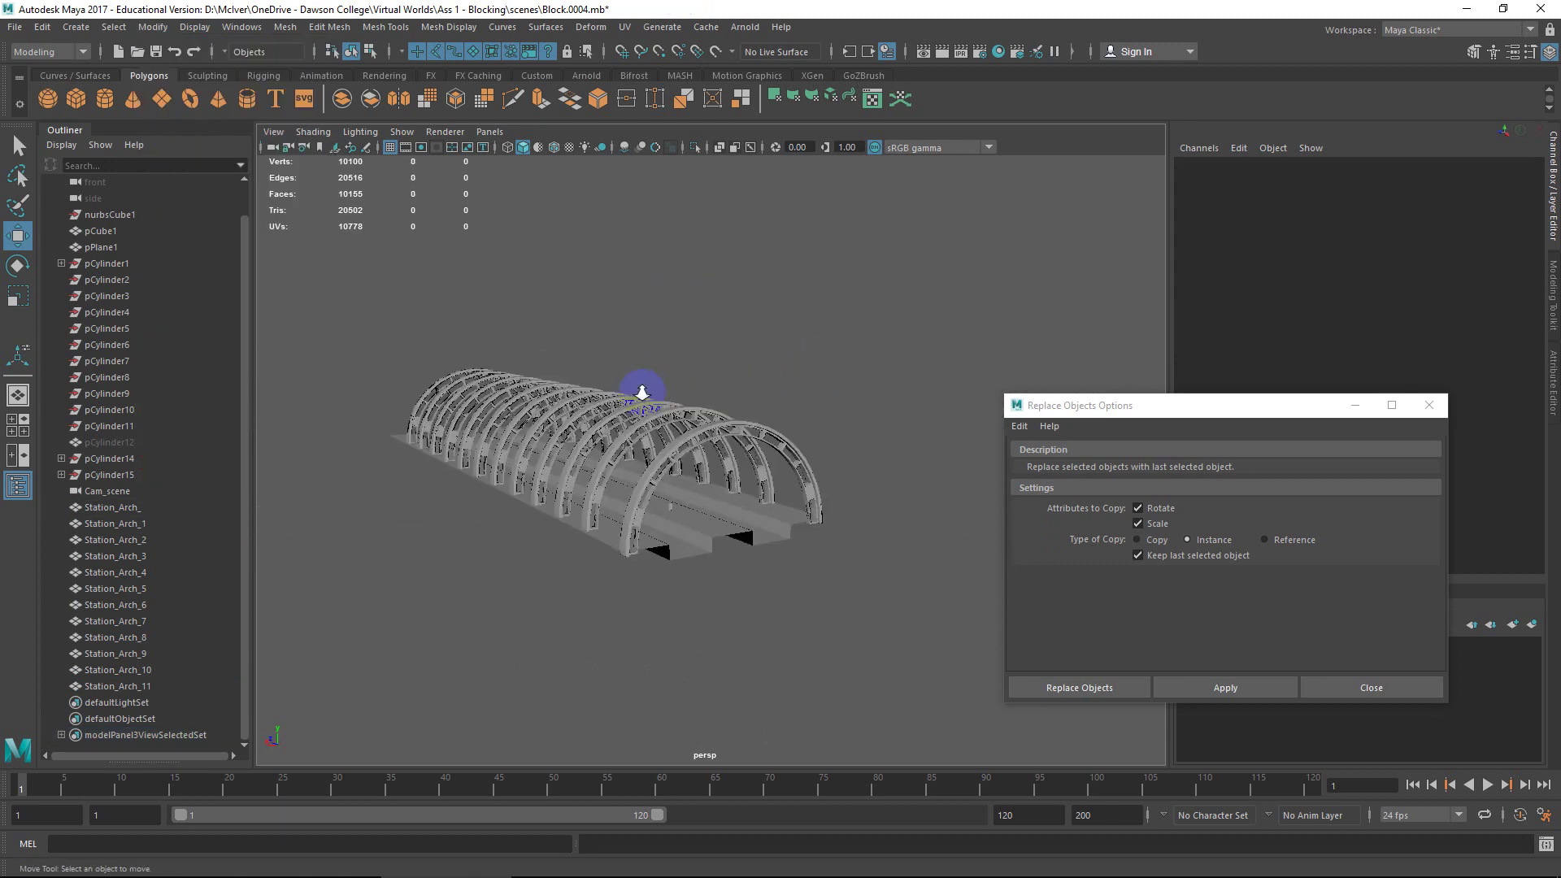
pyautogui.scroll(3, 642, 392)
pyautogui.click(1371, 687)
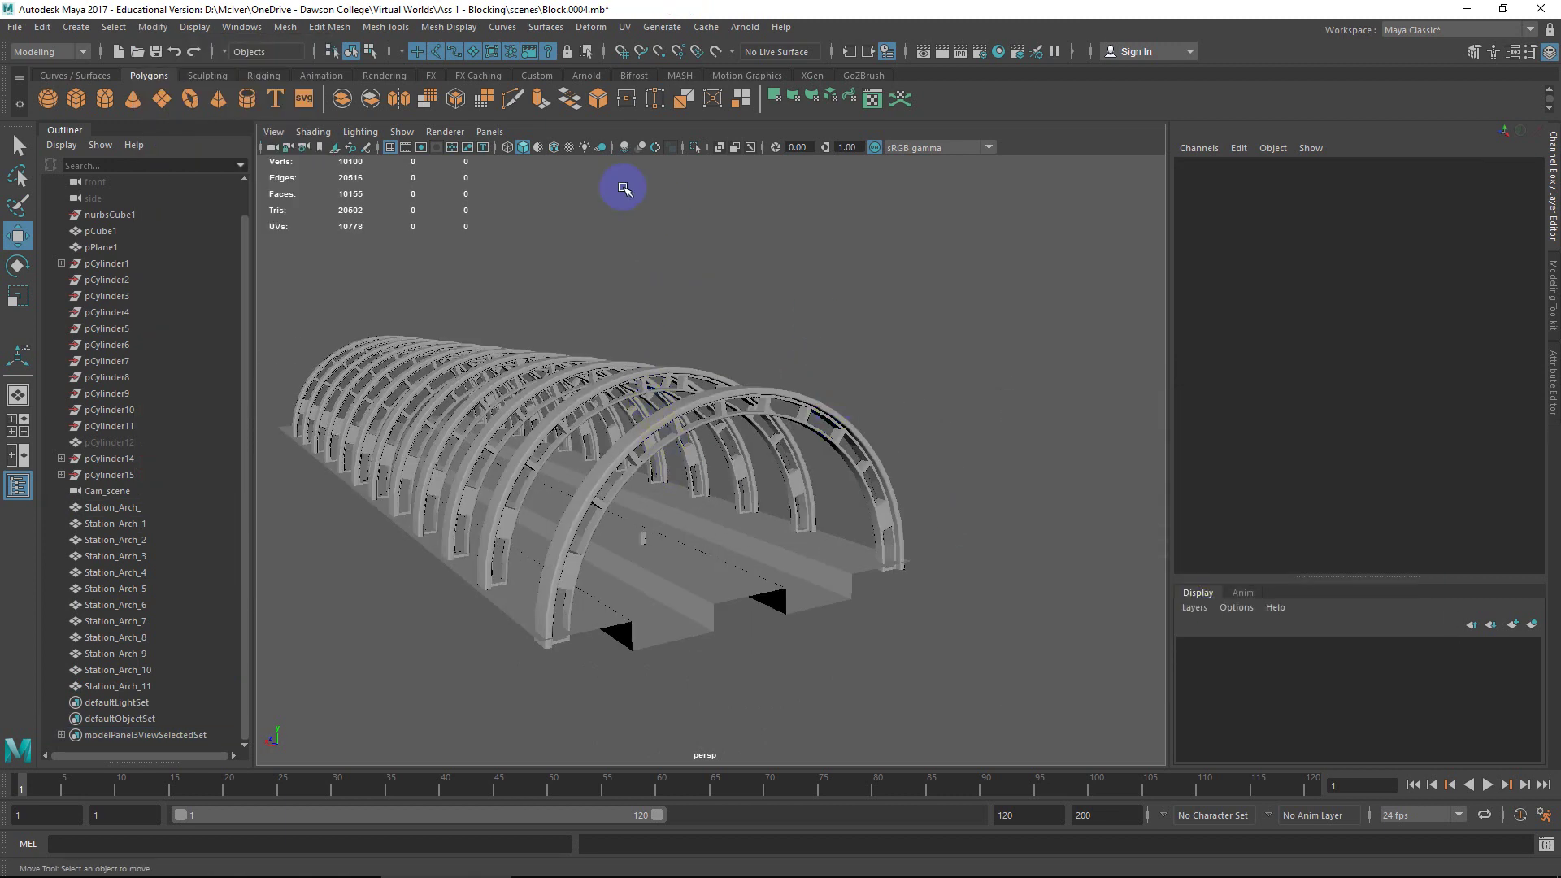
# Step: Hide all objects in the scene and look over the emptied viewport
pyautogui.click(196, 26)
pyautogui.click(314, 132)
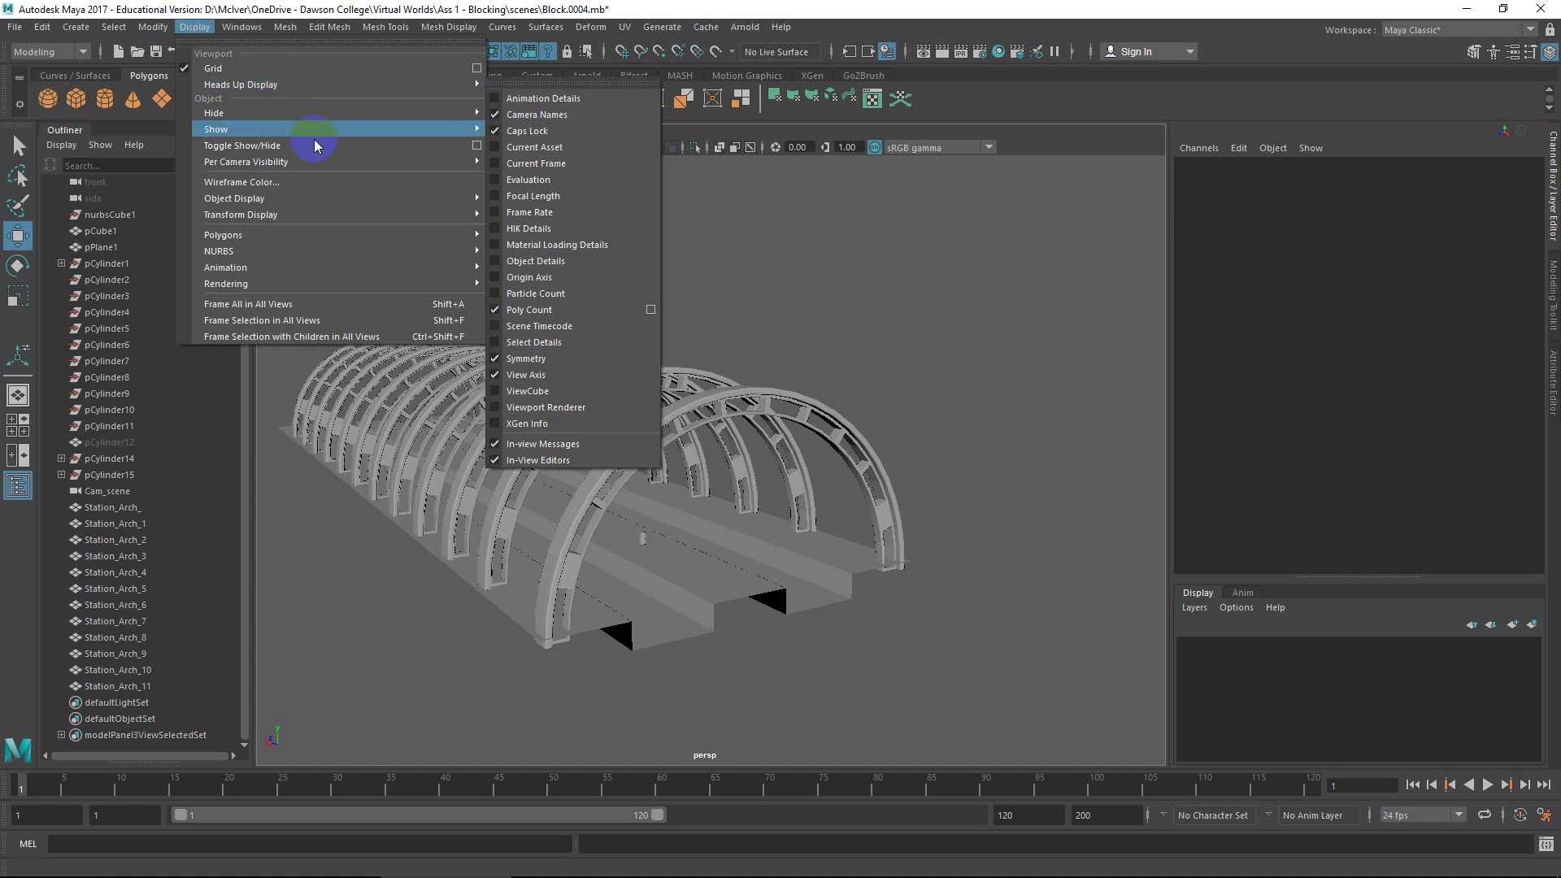
pyautogui.moveTo(349, 114)
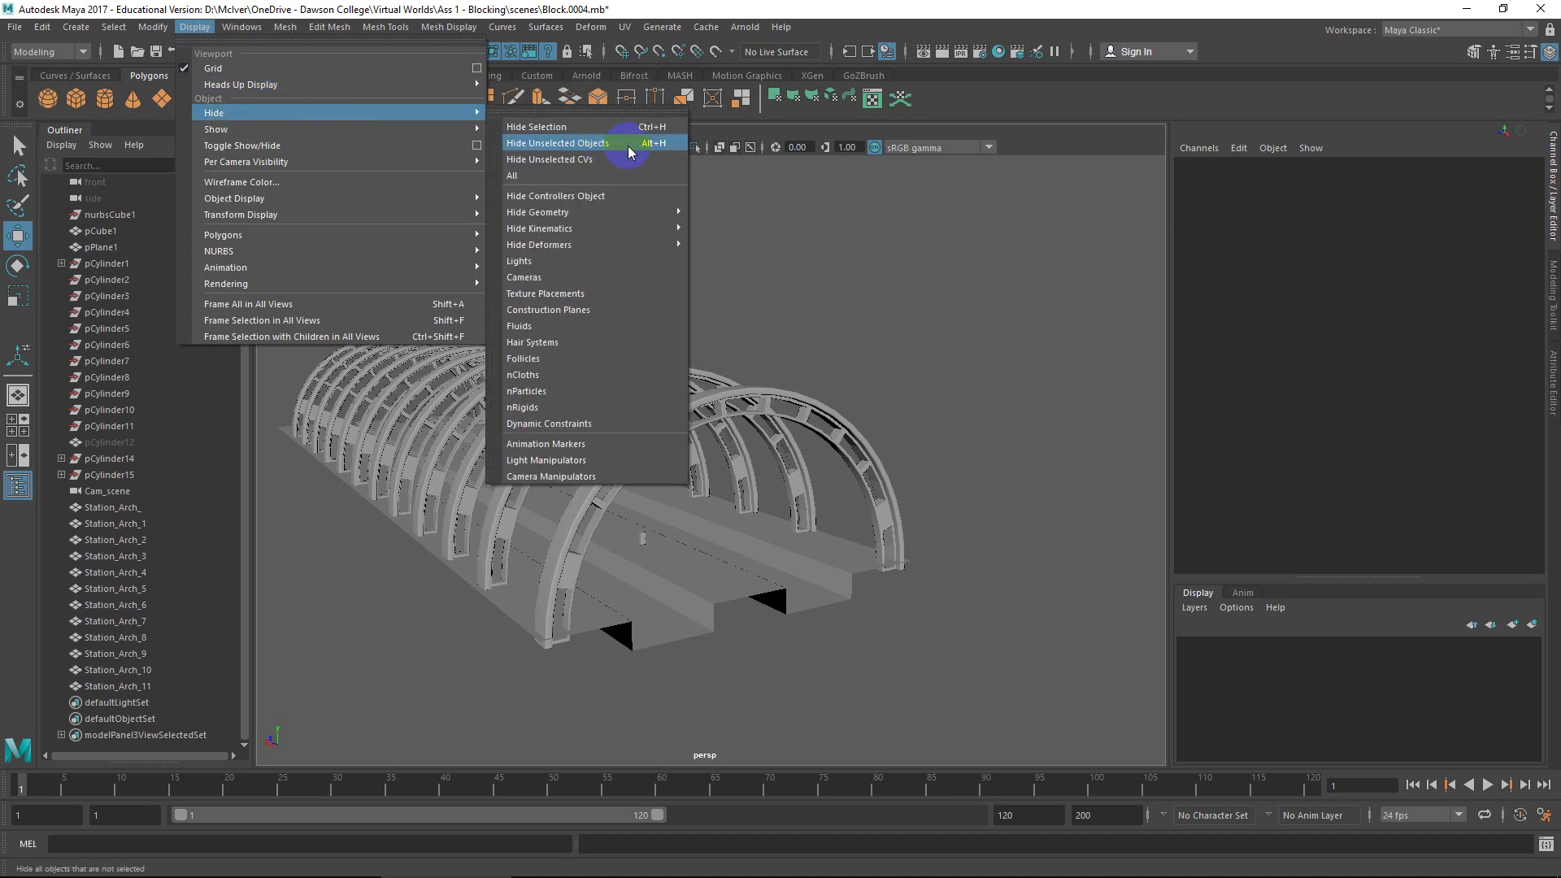
pyautogui.click(598, 177)
pyautogui.click(762, 418)
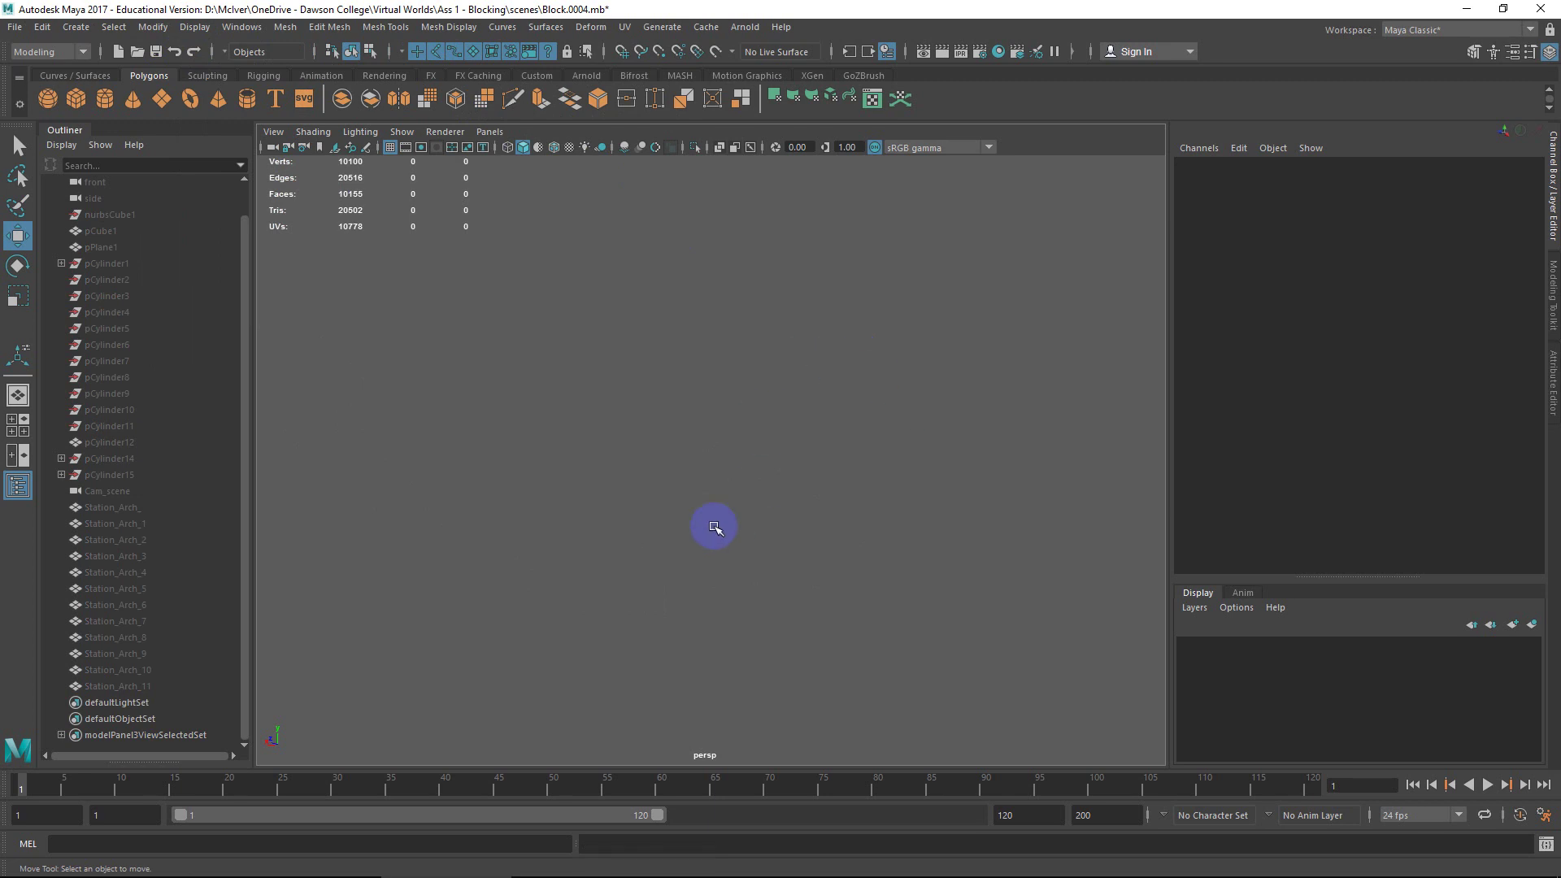
pyautogui.scroll(5, 675, 529)
pyautogui.scroll(-4, 740, 498)
pyautogui.scroll(8, 739, 499)
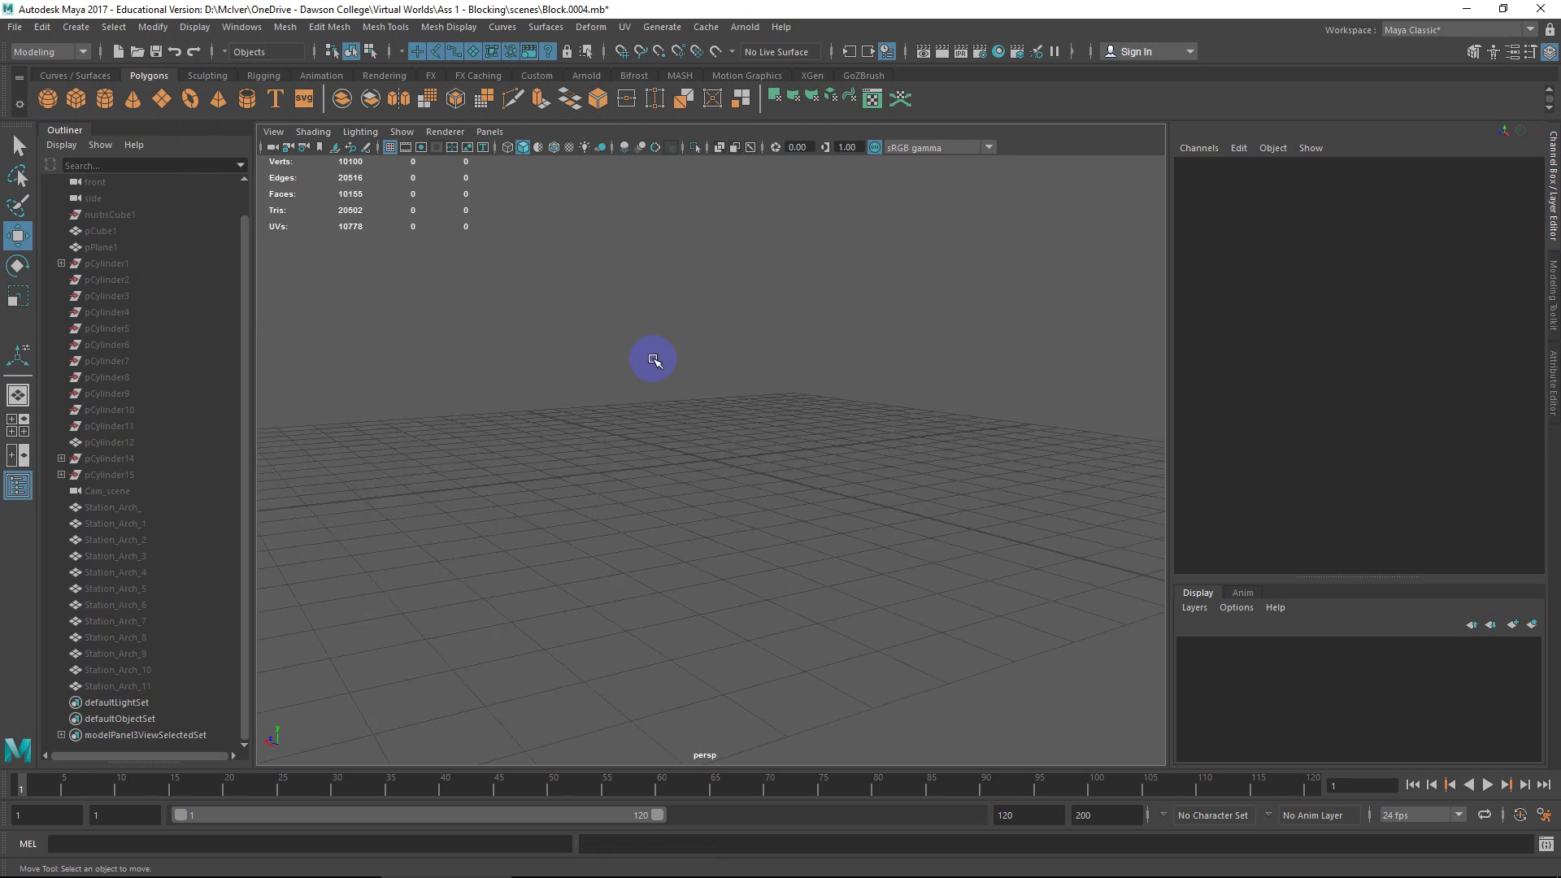
# Step: Show all hidden objects in the scene, including the tunnel shell
pyautogui.click(195, 27)
pyautogui.moveTo(260, 110)
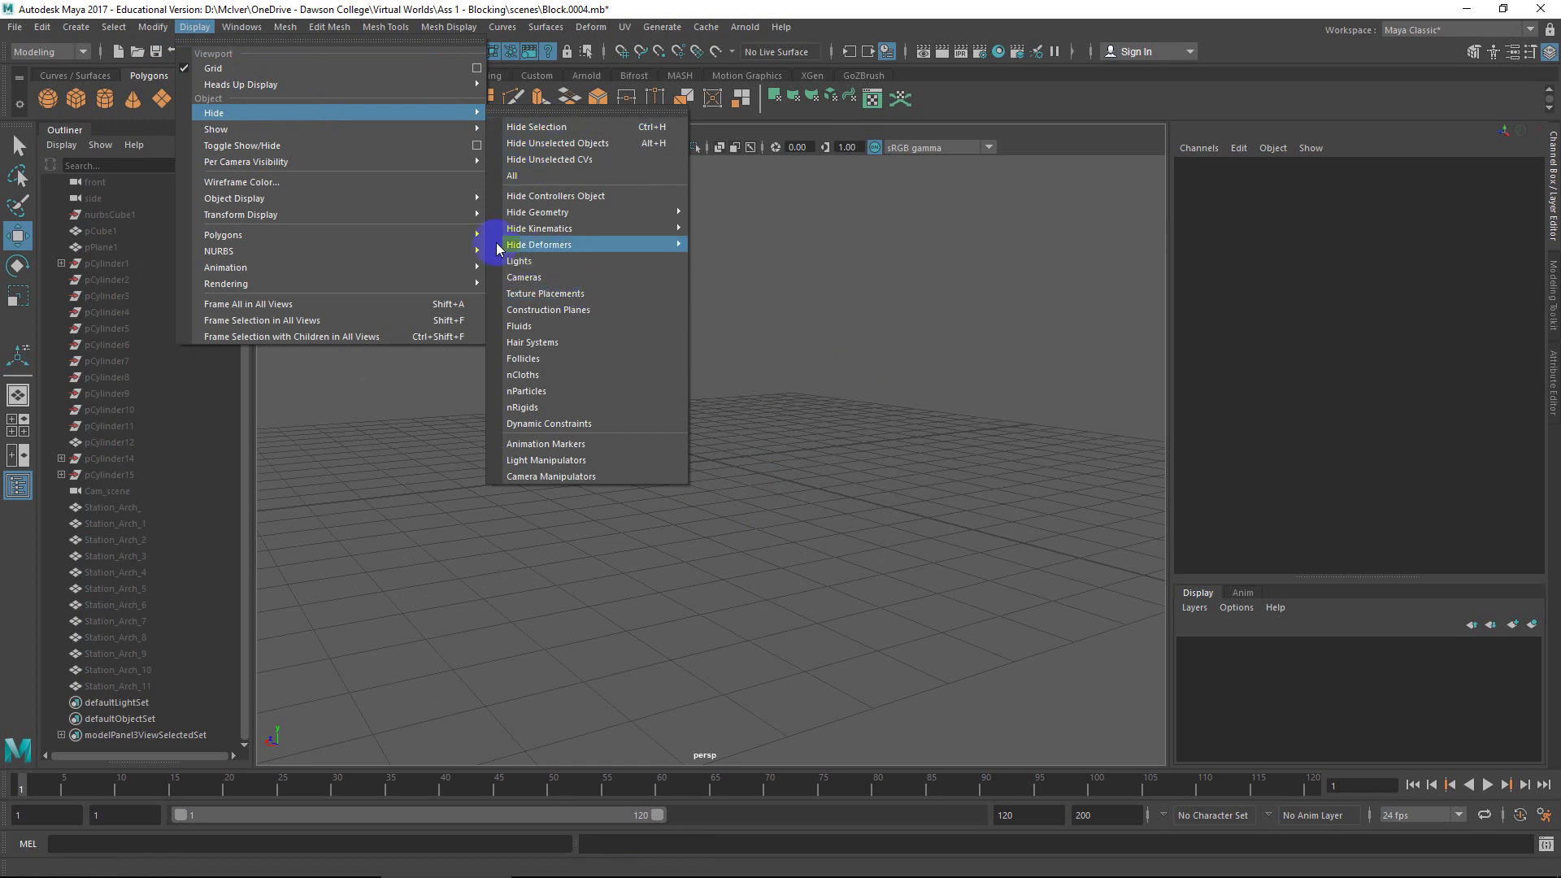
pyautogui.moveTo(387, 129)
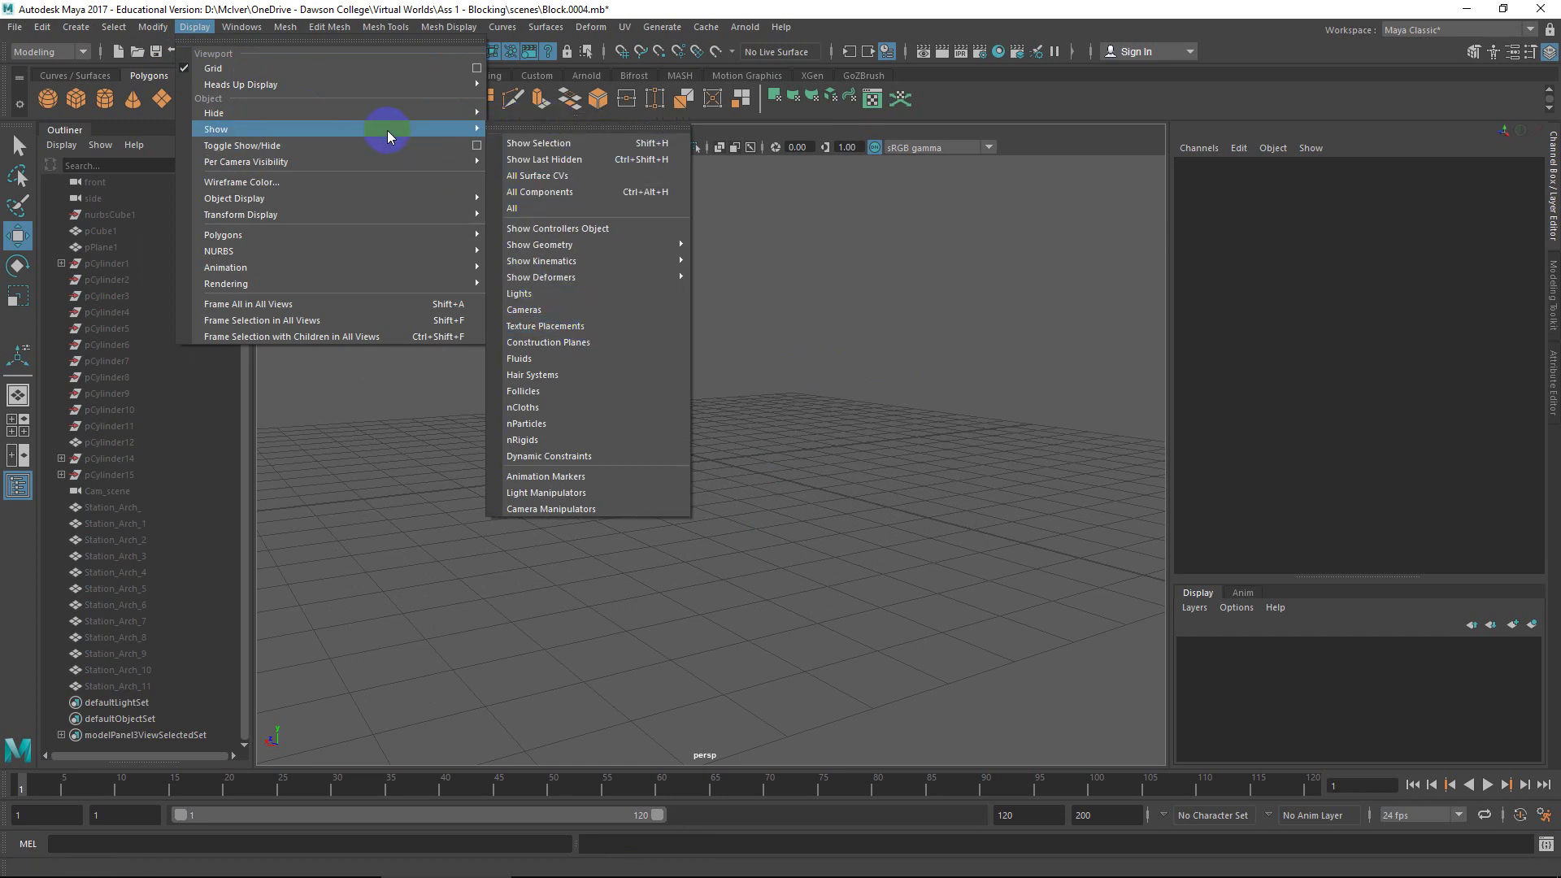
pyautogui.click(539, 209)
pyautogui.scroll(-12, 809, 439)
pyautogui.keyDown('alt'); pyautogui.moveTo(831, 446); pyautogui.dragTo(673, 404); pyautogui.keyUp('alt')
# Step: Delete pCylinder12, the tunnel shell surrounding the arches
pyautogui.click(698, 392)
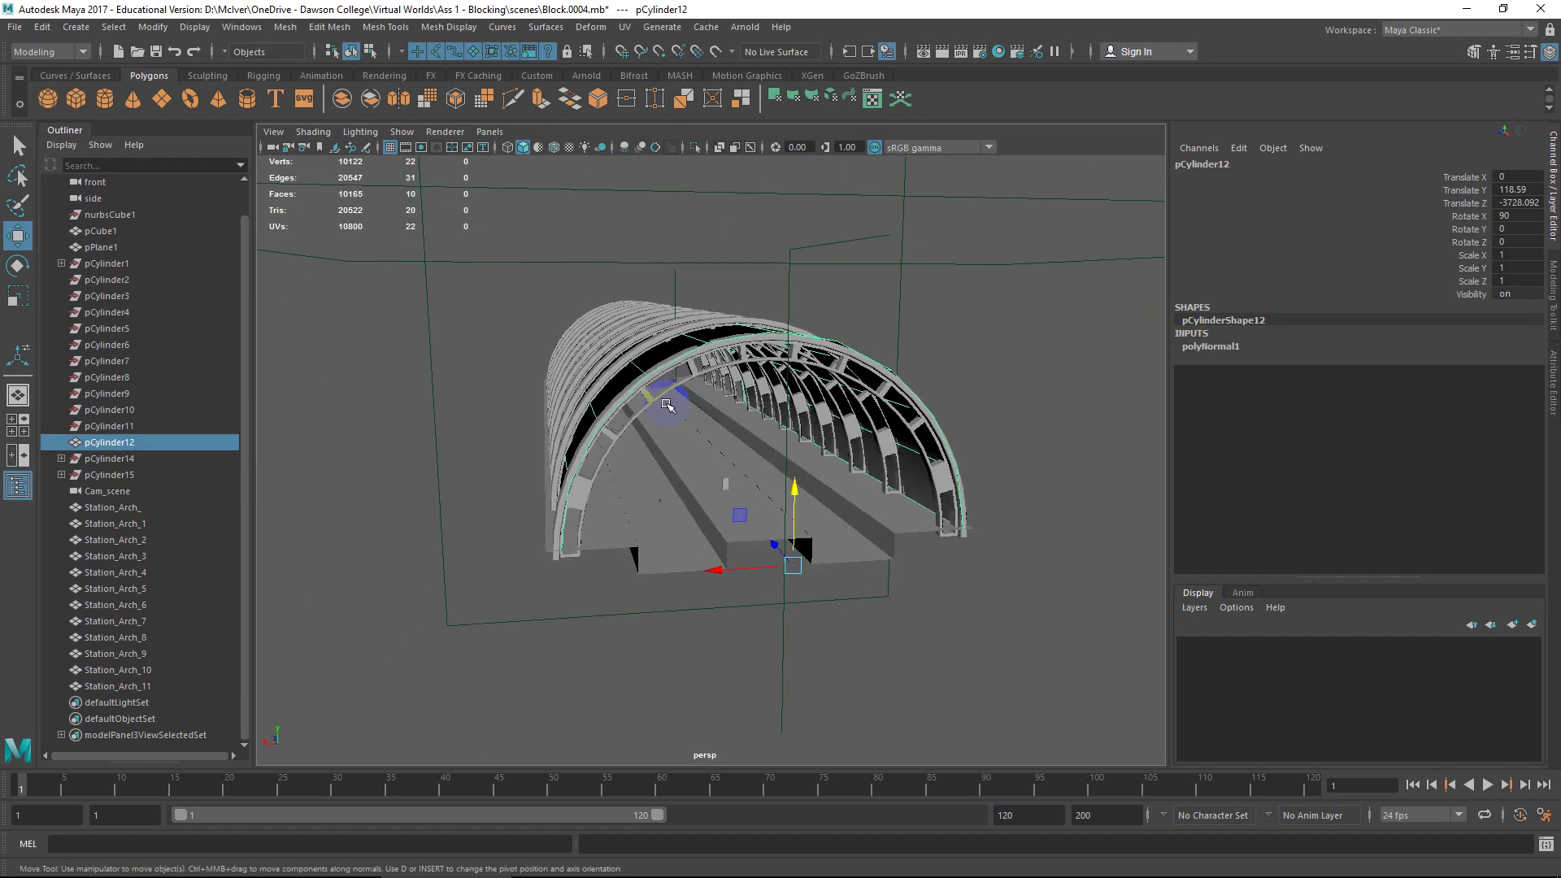
pyautogui.scroll(5, 700, 398)
pyautogui.keyDown('alt'); pyautogui.moveTo(700, 398); pyautogui.dragTo(632, 432, button='middle'); pyautogui.keyUp('alt')
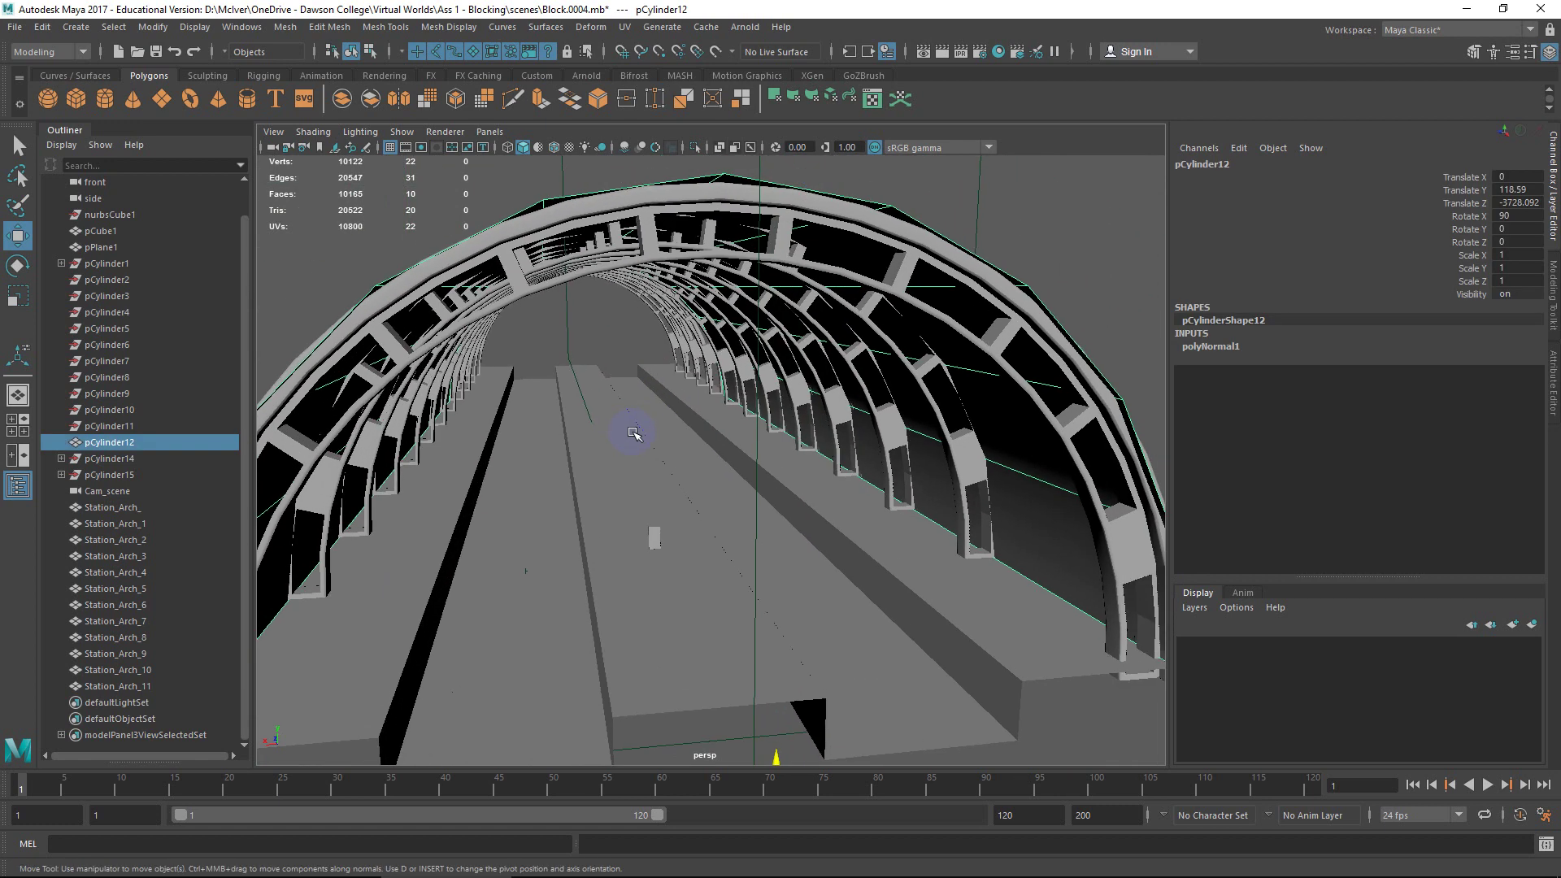
pyautogui.click(889, 385)
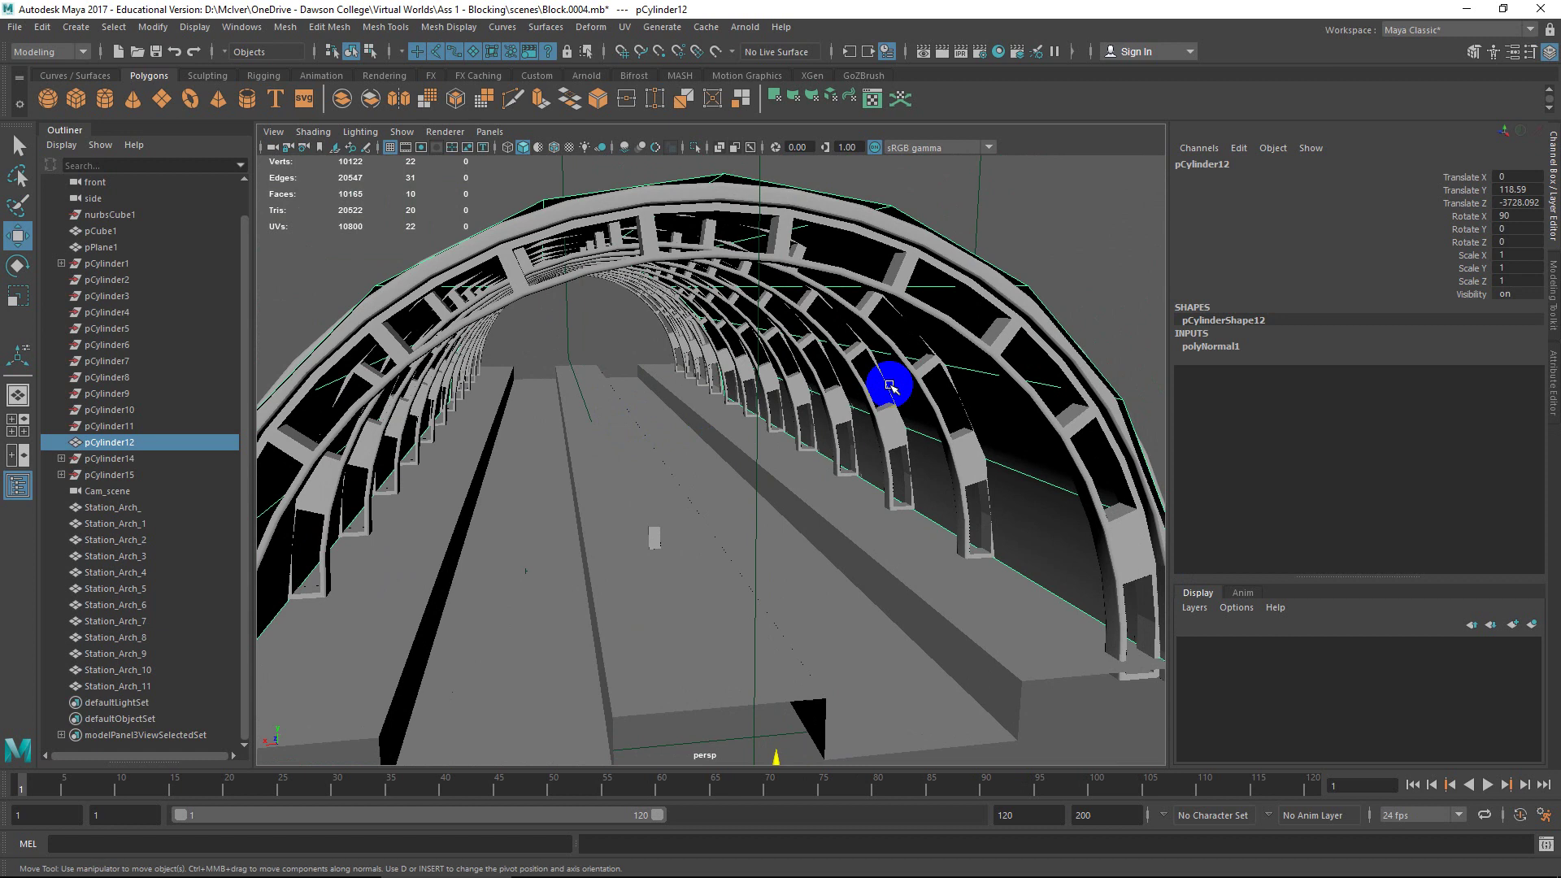
pyautogui.press('Delete')
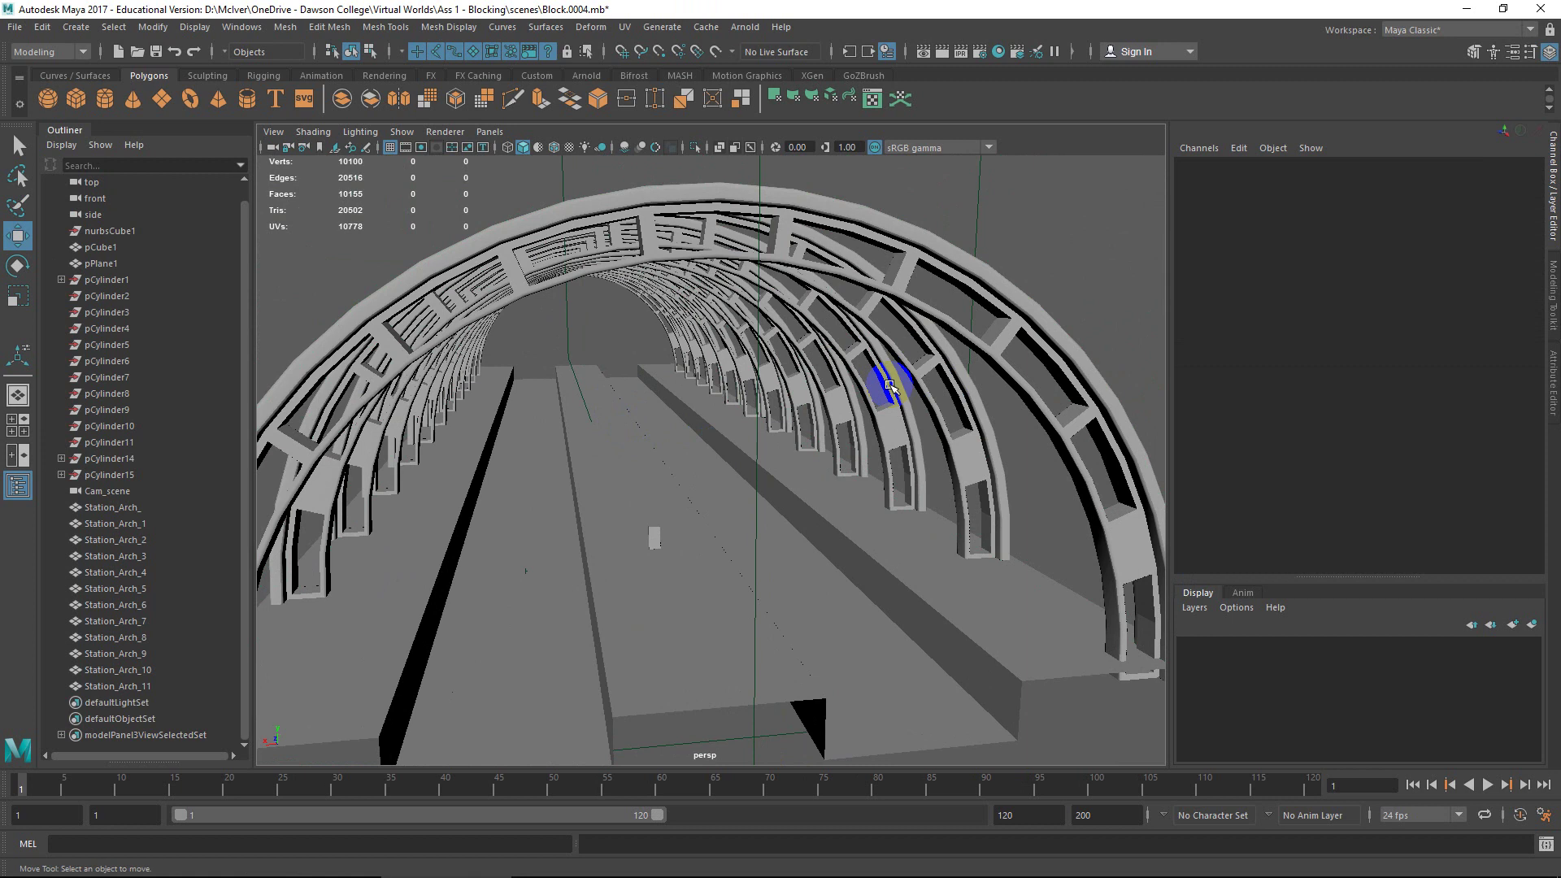
# Step: Examine the row of Station_Arch_ instances from outside the tunnel, close up and from a distance
pyautogui.click(153, 26)
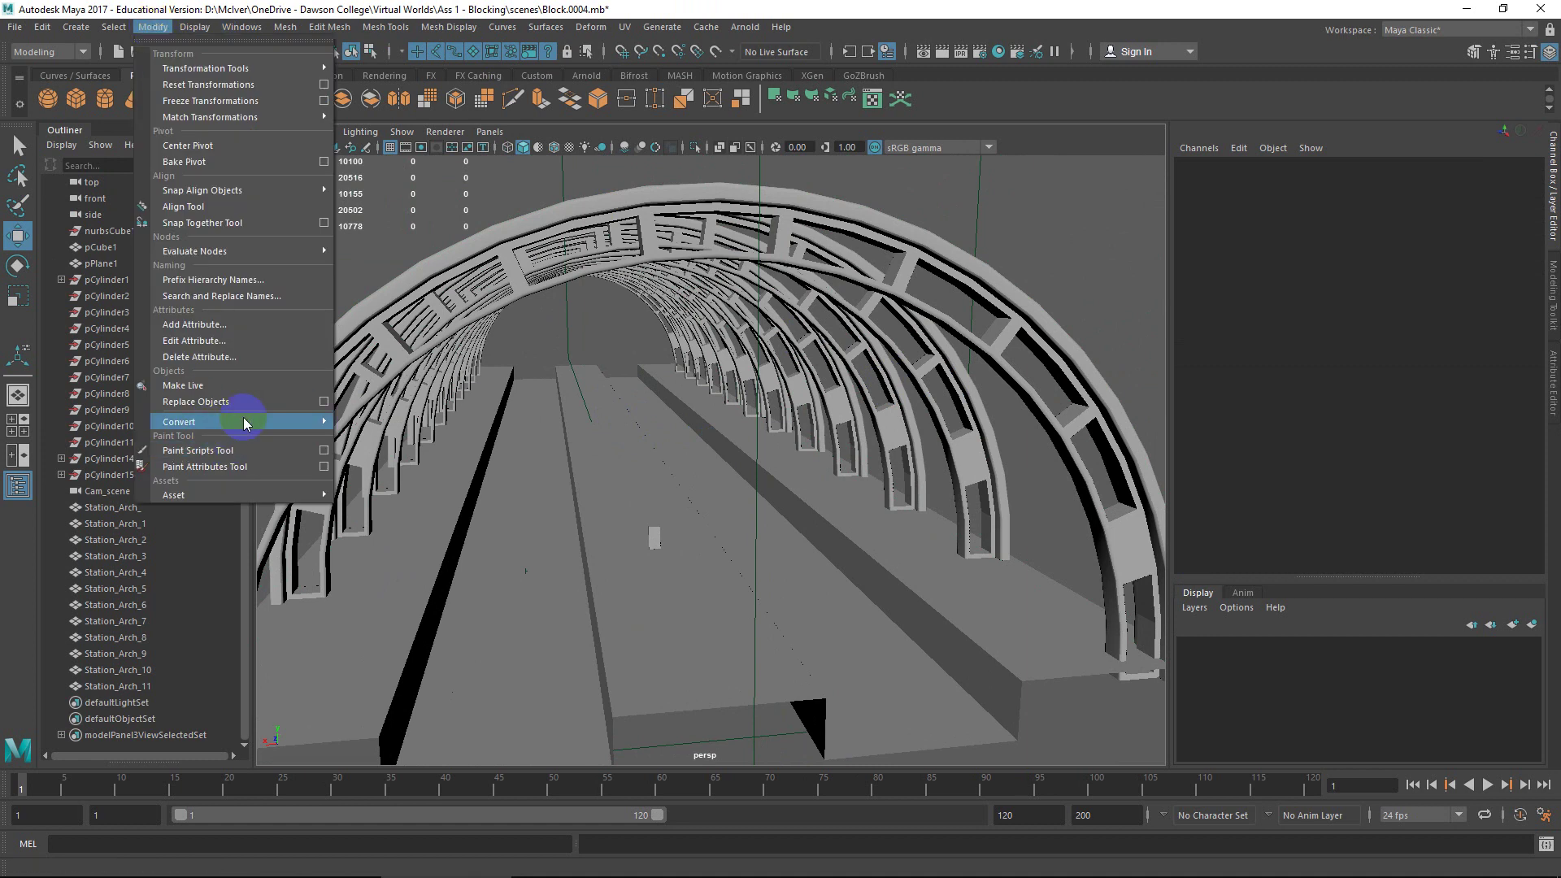
pyautogui.click(816, 385)
pyautogui.scroll(-7, 818, 385)
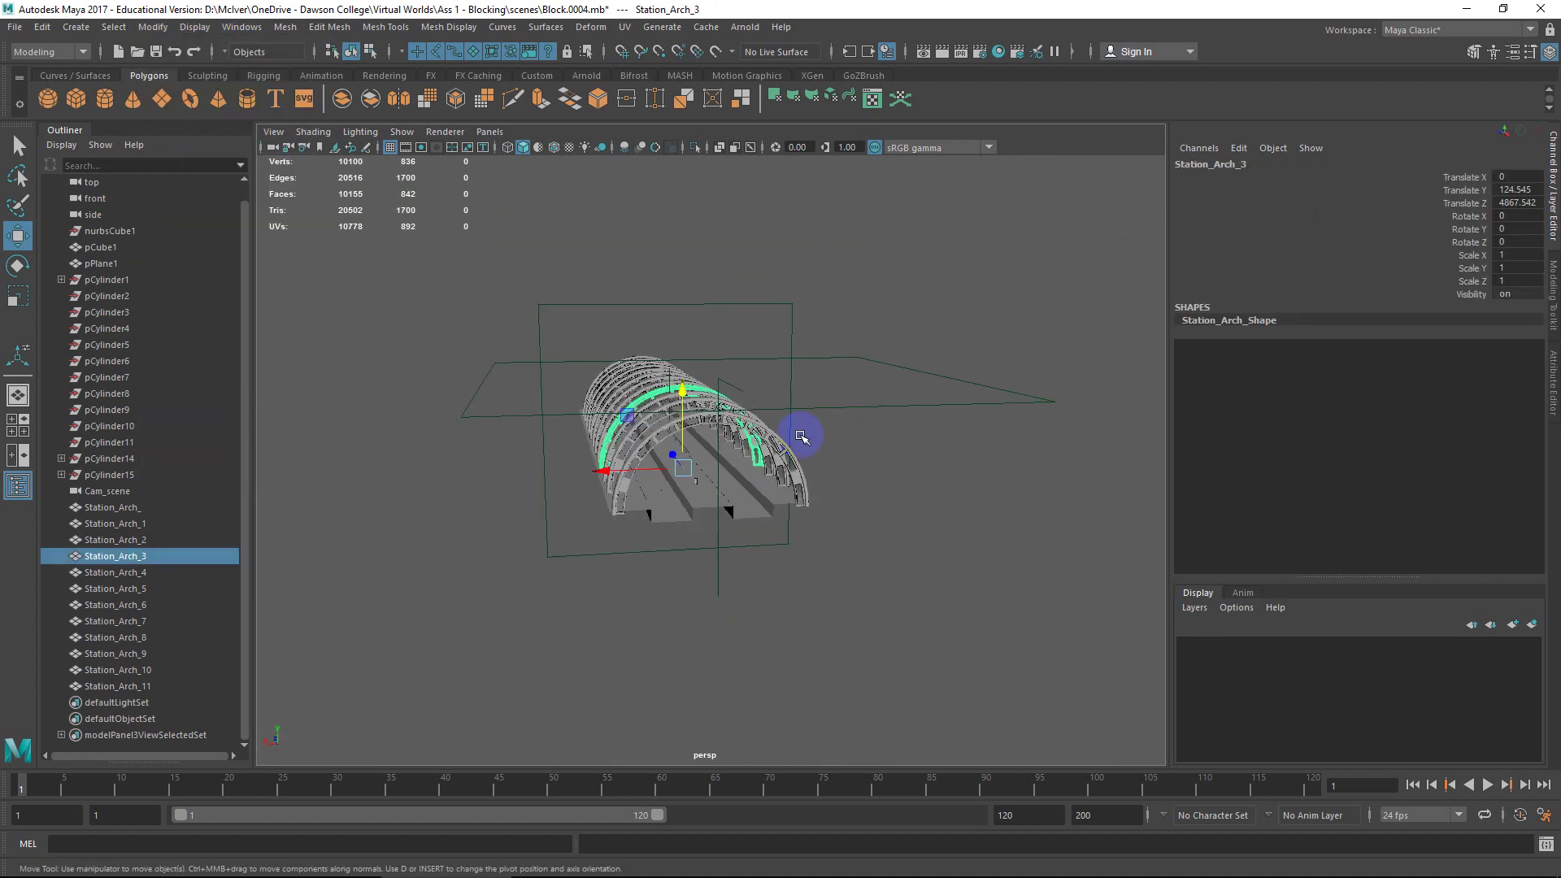
pyautogui.keyDown('alt'); pyautogui.moveTo(802, 437); pyautogui.dragTo(878, 479); pyautogui.keyUp('alt')
pyautogui.keyDown('alt'); pyautogui.moveTo(879, 479); pyautogui.dragTo(802, 476, button='middle'); pyautogui.keyUp('alt')
pyautogui.scroll(4, 941, 460)
pyautogui.keyDown('alt'); pyautogui.moveTo(802, 476); pyautogui.dragTo(742, 439); pyautogui.keyUp('alt')
pyautogui.scroll(3, 743, 439)
pyautogui.keyDown('alt'); pyautogui.moveTo(742, 439); pyautogui.dragTo(797, 433, button='middle'); pyautogui.keyUp('alt')
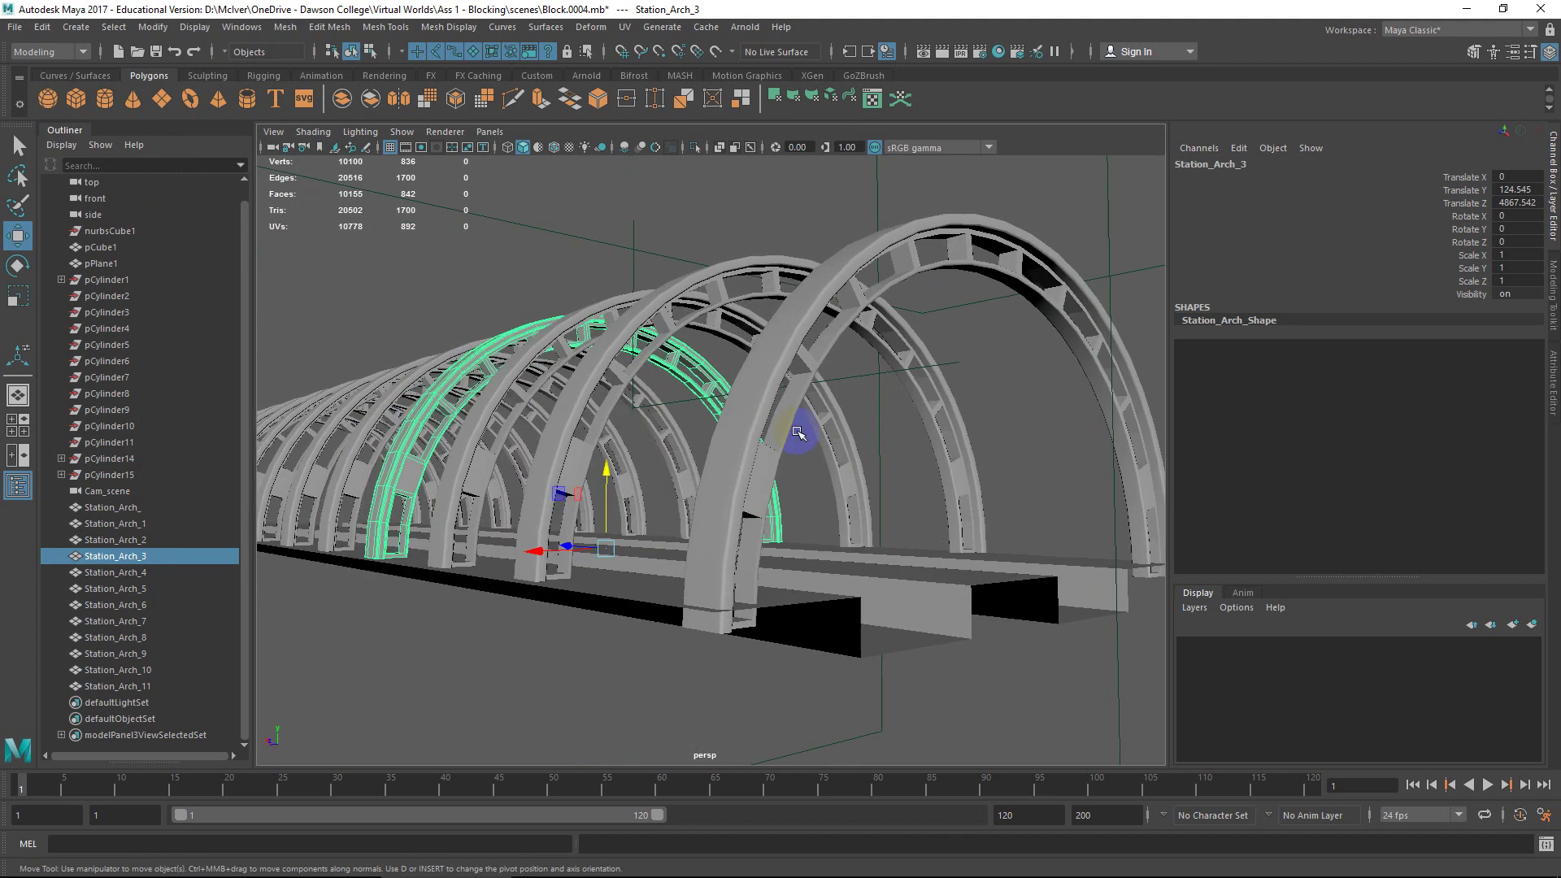
pyautogui.scroll(-6, 753, 401)
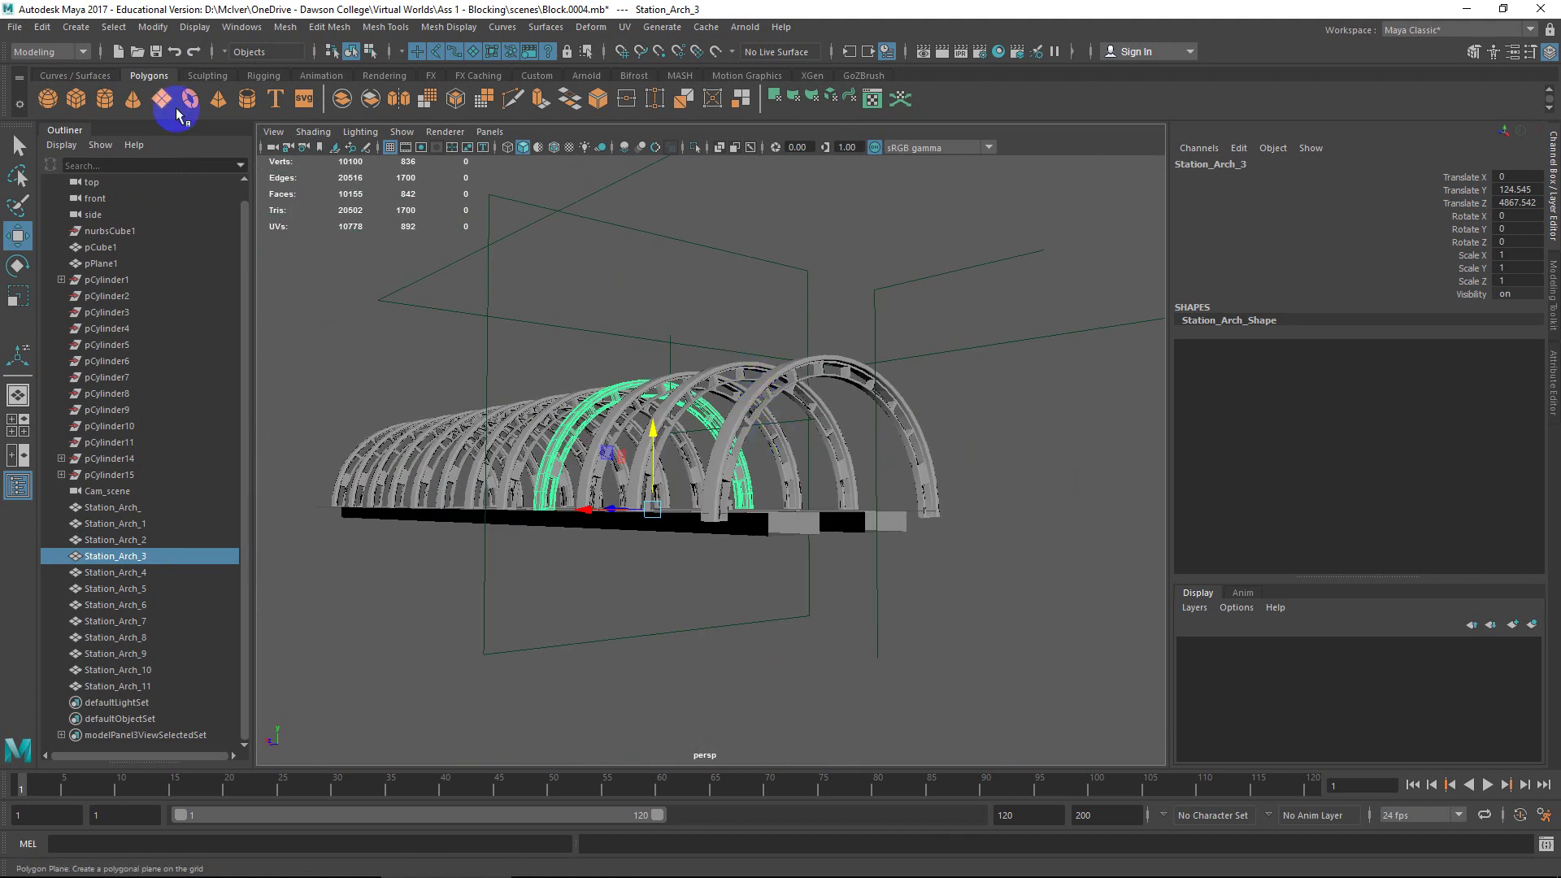
# Step: Save the scene as the next increment, Block.0005.mb, and start a new empty scene
pyautogui.hotkey('ctrl', 'alt', 's')
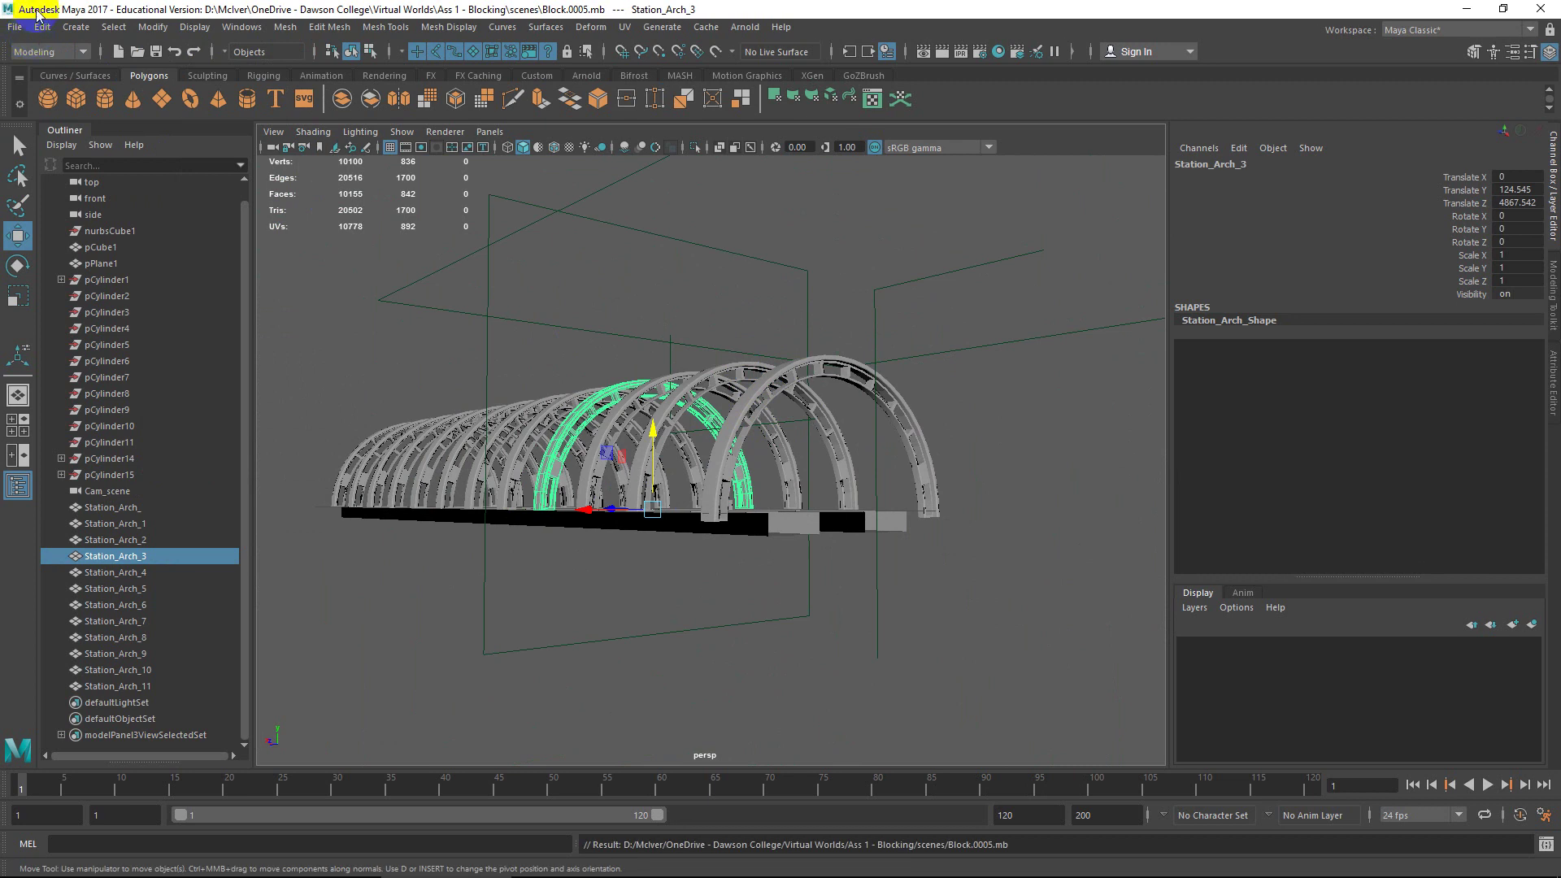
pyautogui.click(12, 16)
pyautogui.click(48, 42)
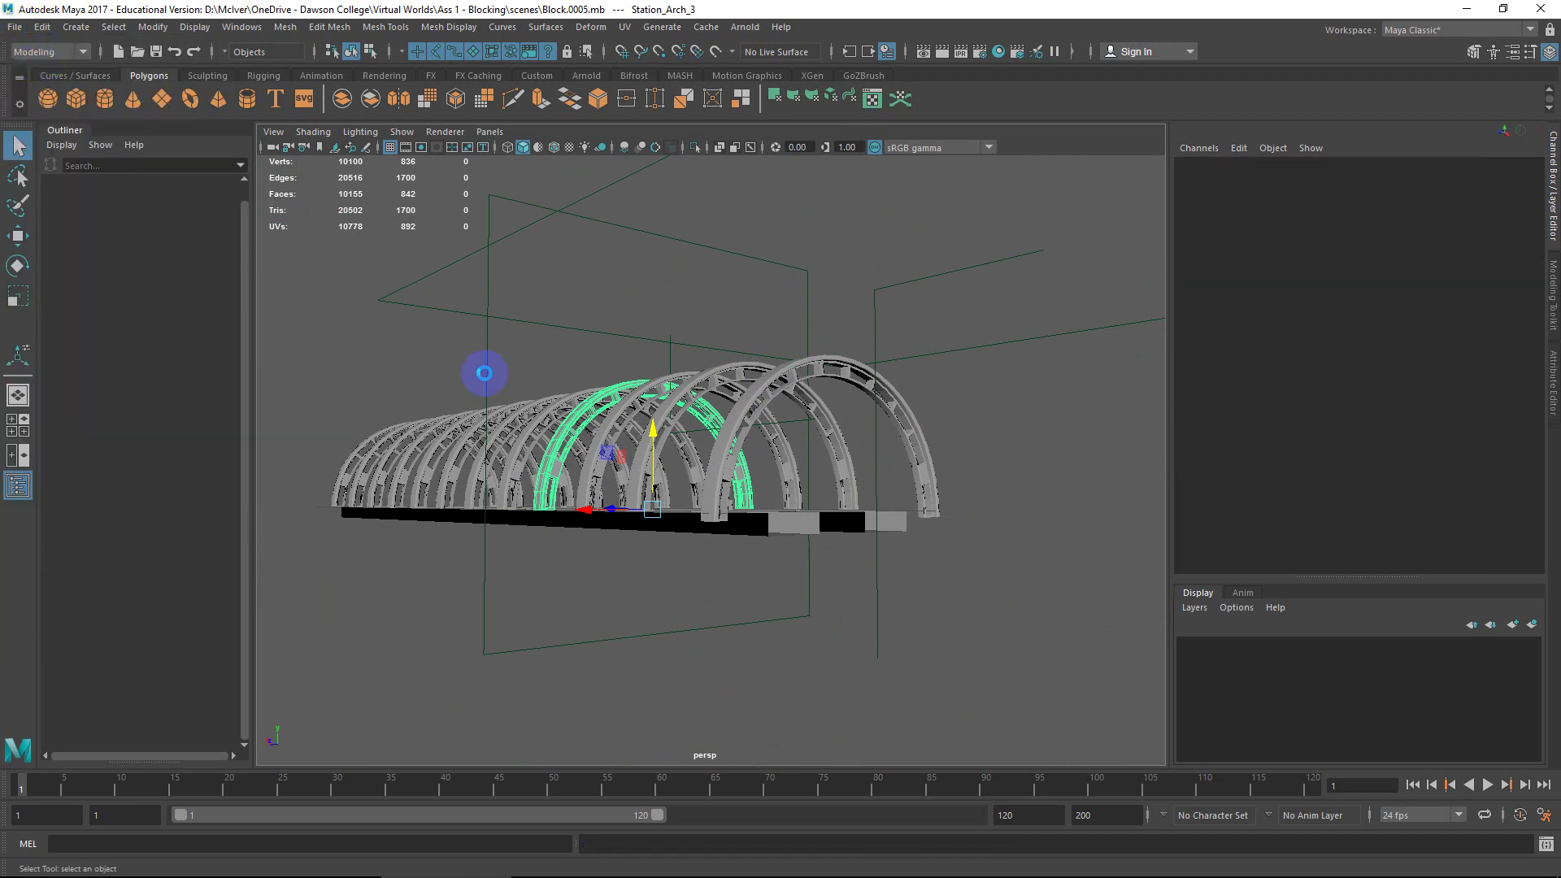
# Step: Create a polygon cube at the origin and set its width, height and depth to 5
pyautogui.click(75, 99)
pyautogui.scroll(10, 726, 488)
pyautogui.scroll(-5, 749, 483)
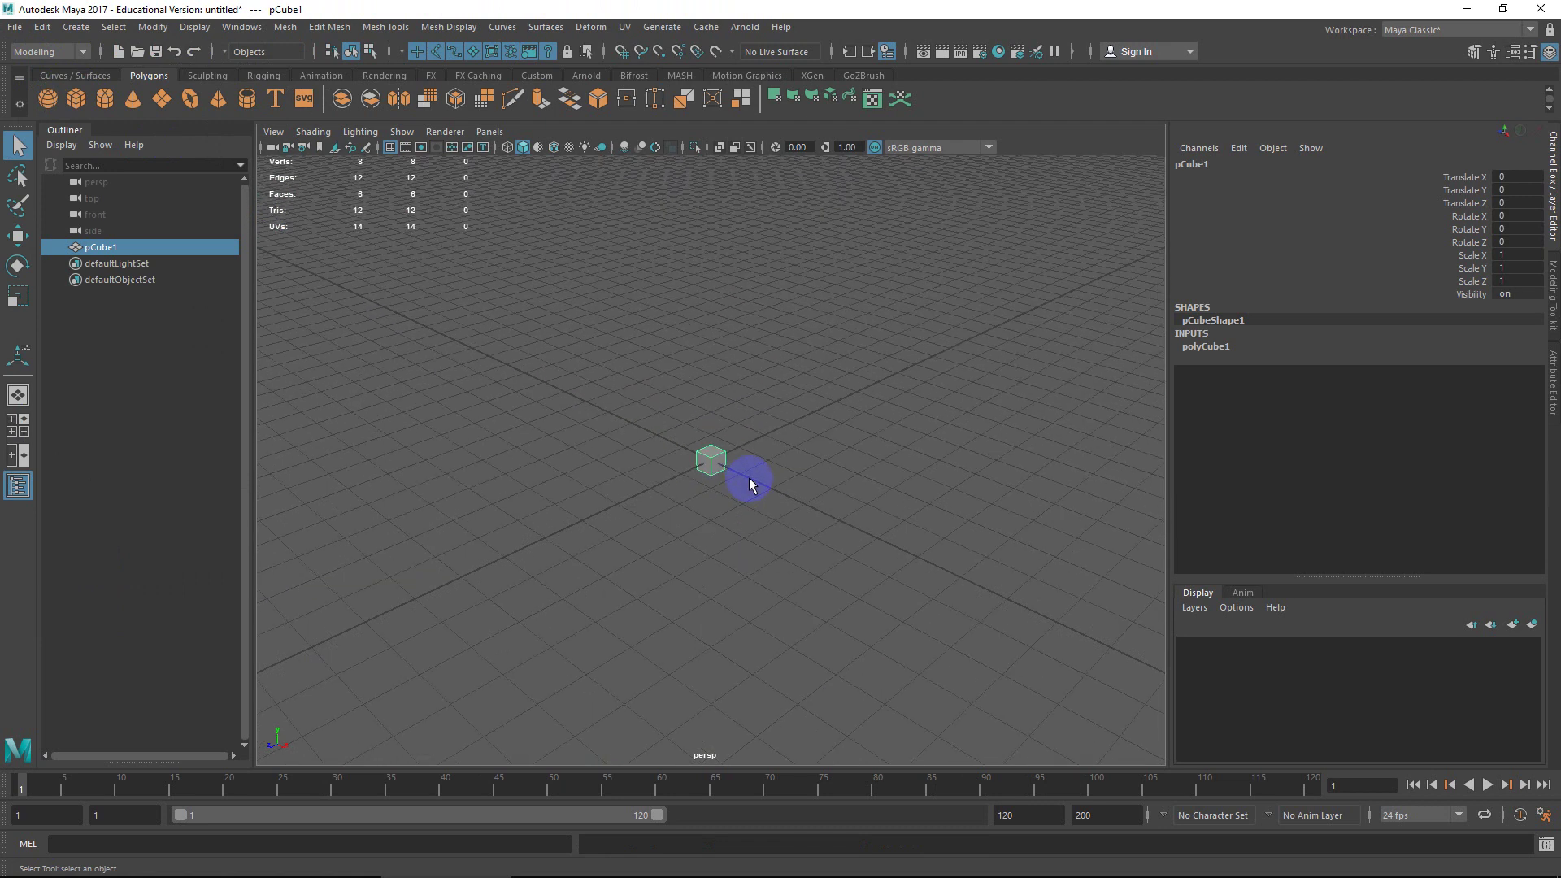
pyautogui.keyDown('alt'); pyautogui.moveTo(761, 501); pyautogui.dragTo(688, 512); pyautogui.keyUp('alt')
pyautogui.keyDown('alt'); pyautogui.moveTo(688, 512); pyautogui.dragTo(714, 447, button='right'); pyautogui.keyUp('alt')
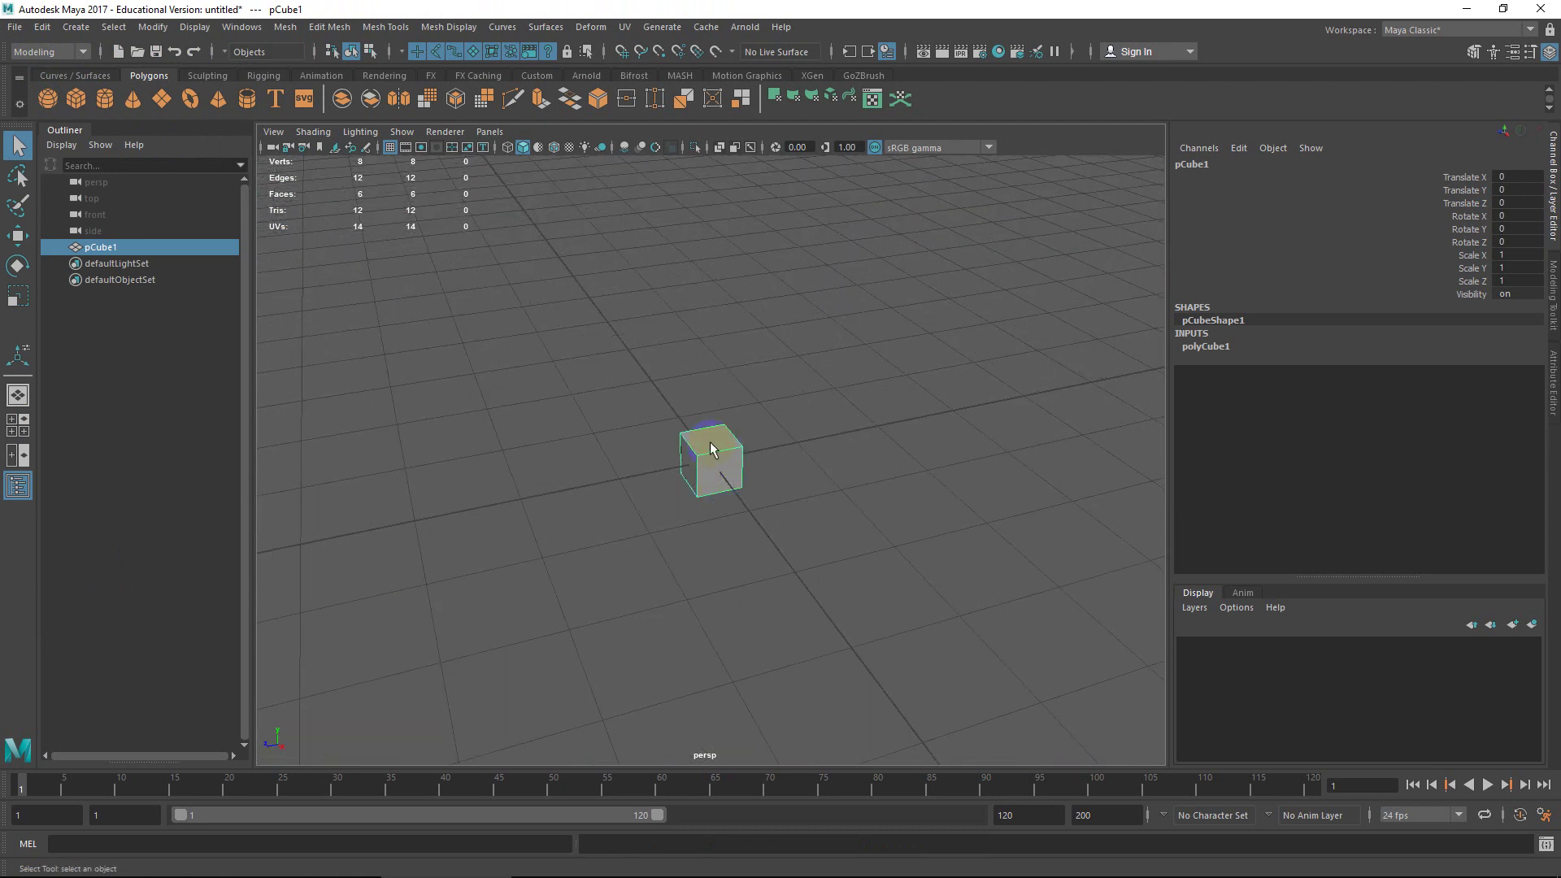
pyautogui.click(1206, 348)
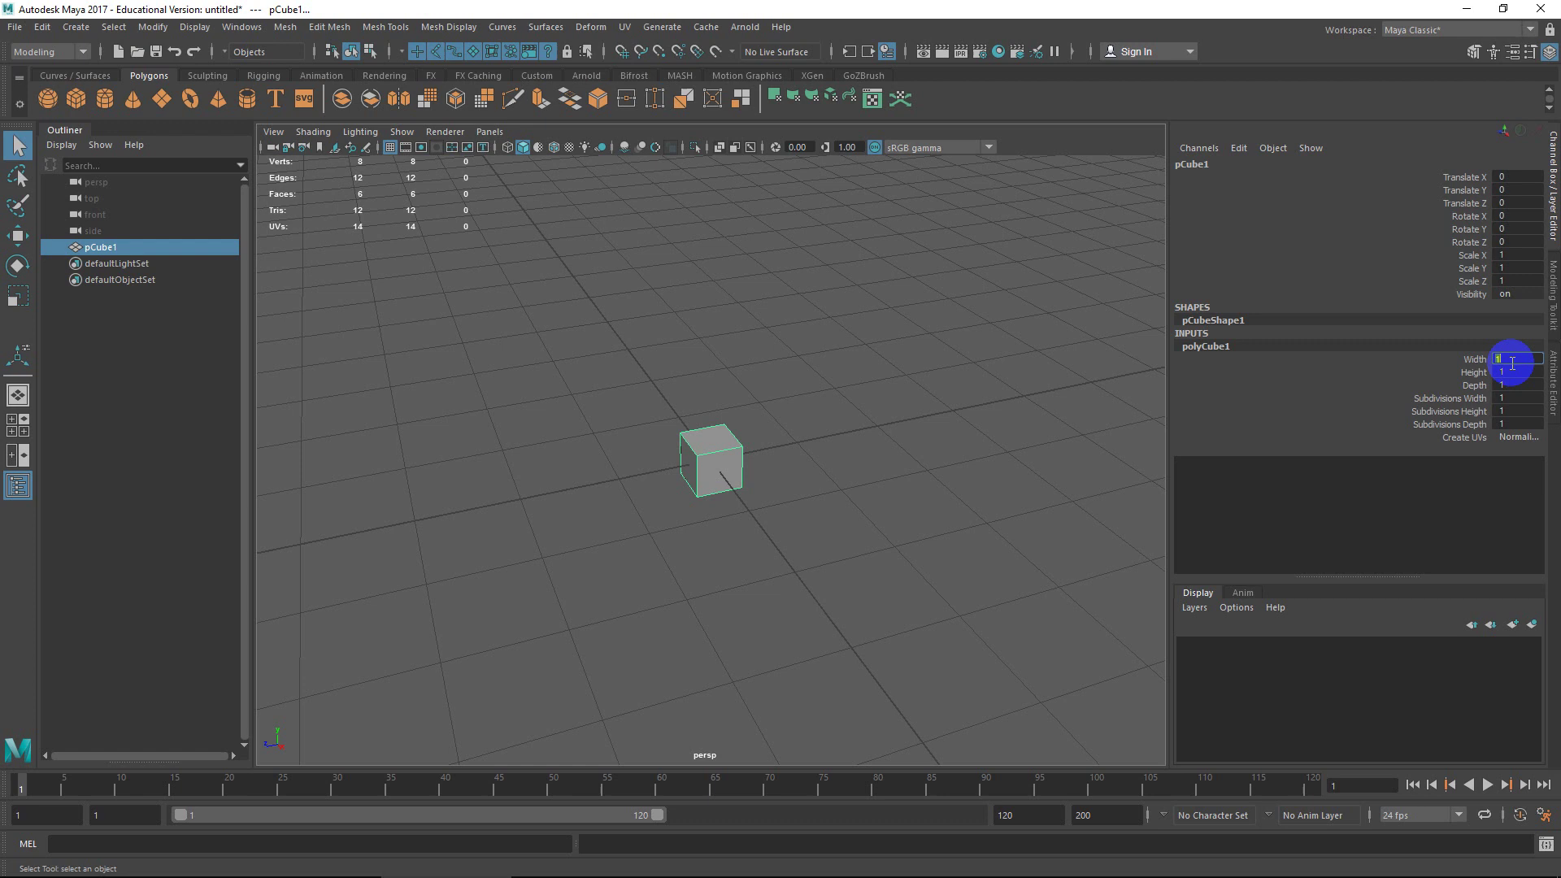
pyautogui.write('5')
pyautogui.press('Tab')
pyautogui.write('5')
pyautogui.press('Tab')
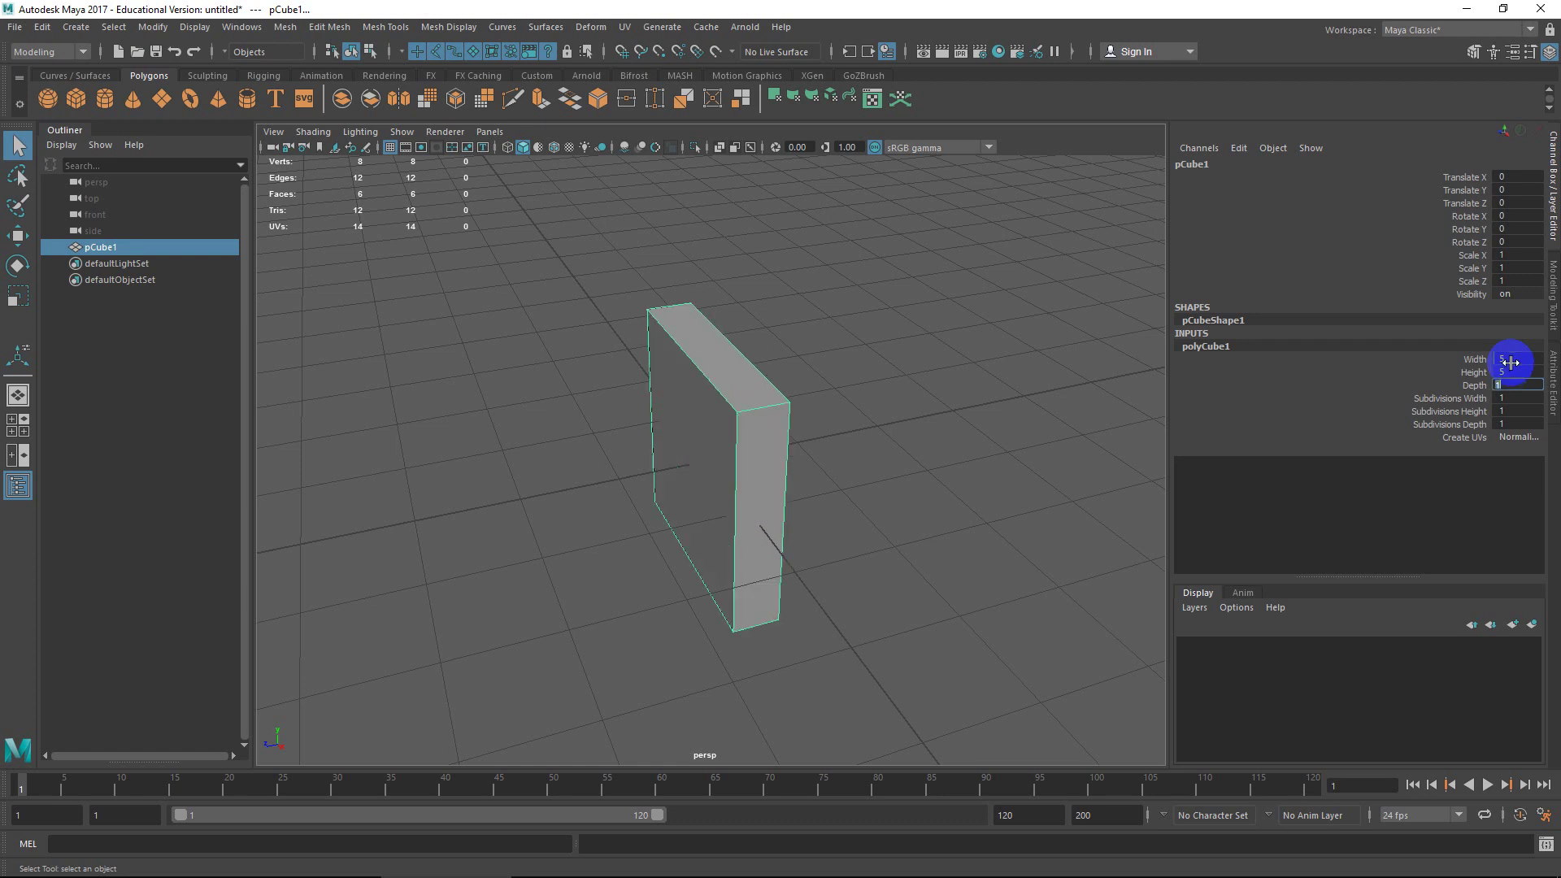
pyautogui.write('5')
pyautogui.press('Tab')
pyautogui.scroll(-10, 704, 462)
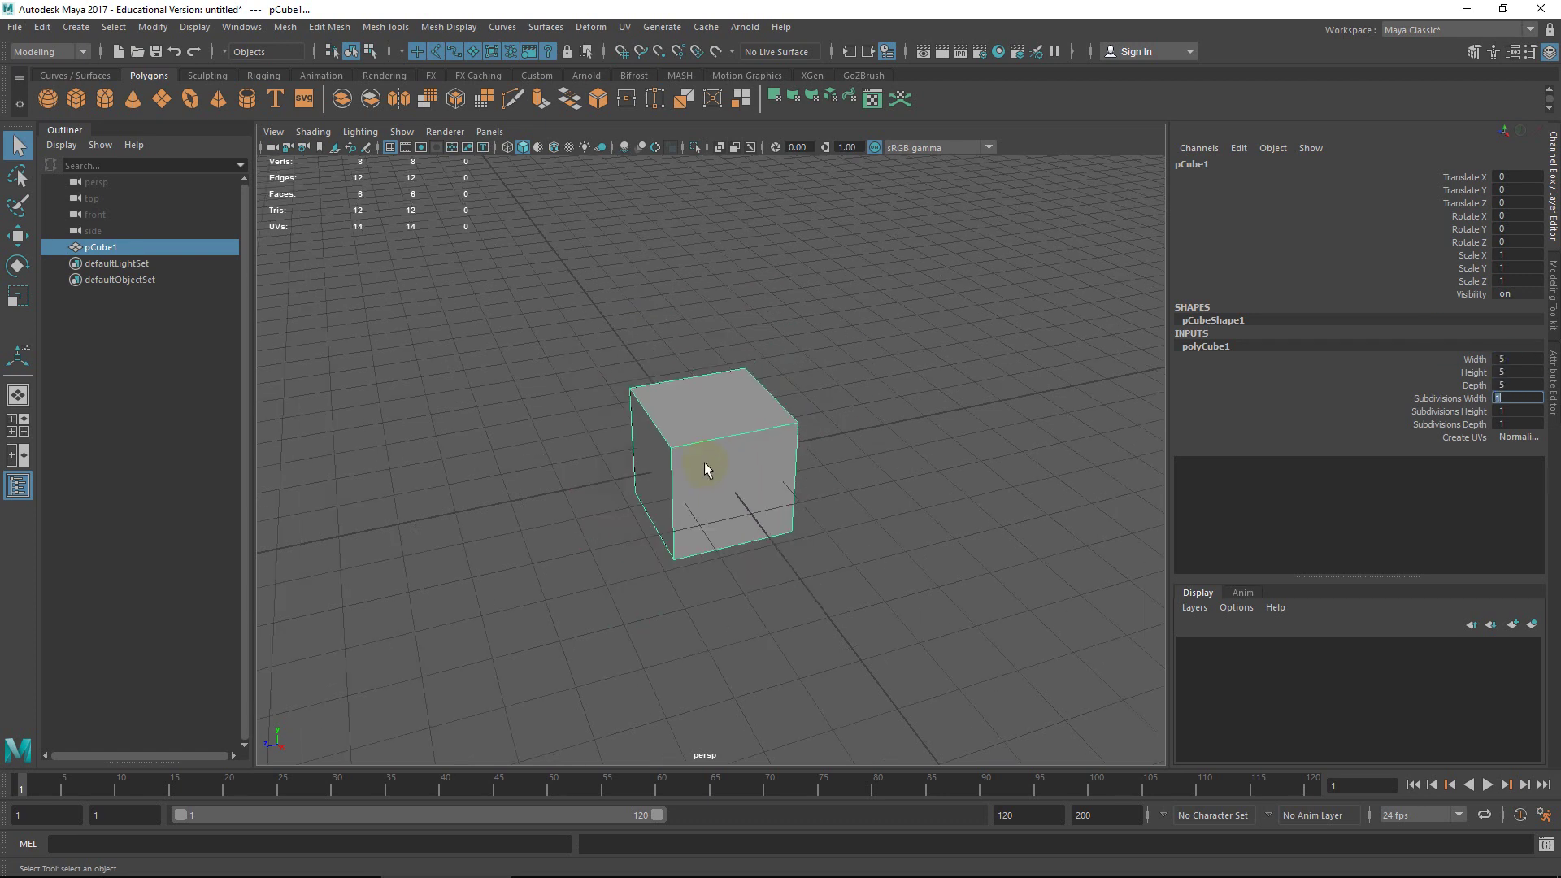
pyautogui.keyDown('alt'); pyautogui.moveTo(773, 467); pyautogui.dragTo(681, 462); pyautogui.keyUp('alt')
# Step: Move the cube across the ground plane to about X -21.6, Z 55.6 and undo the plain duplicate
pyautogui.press('w')
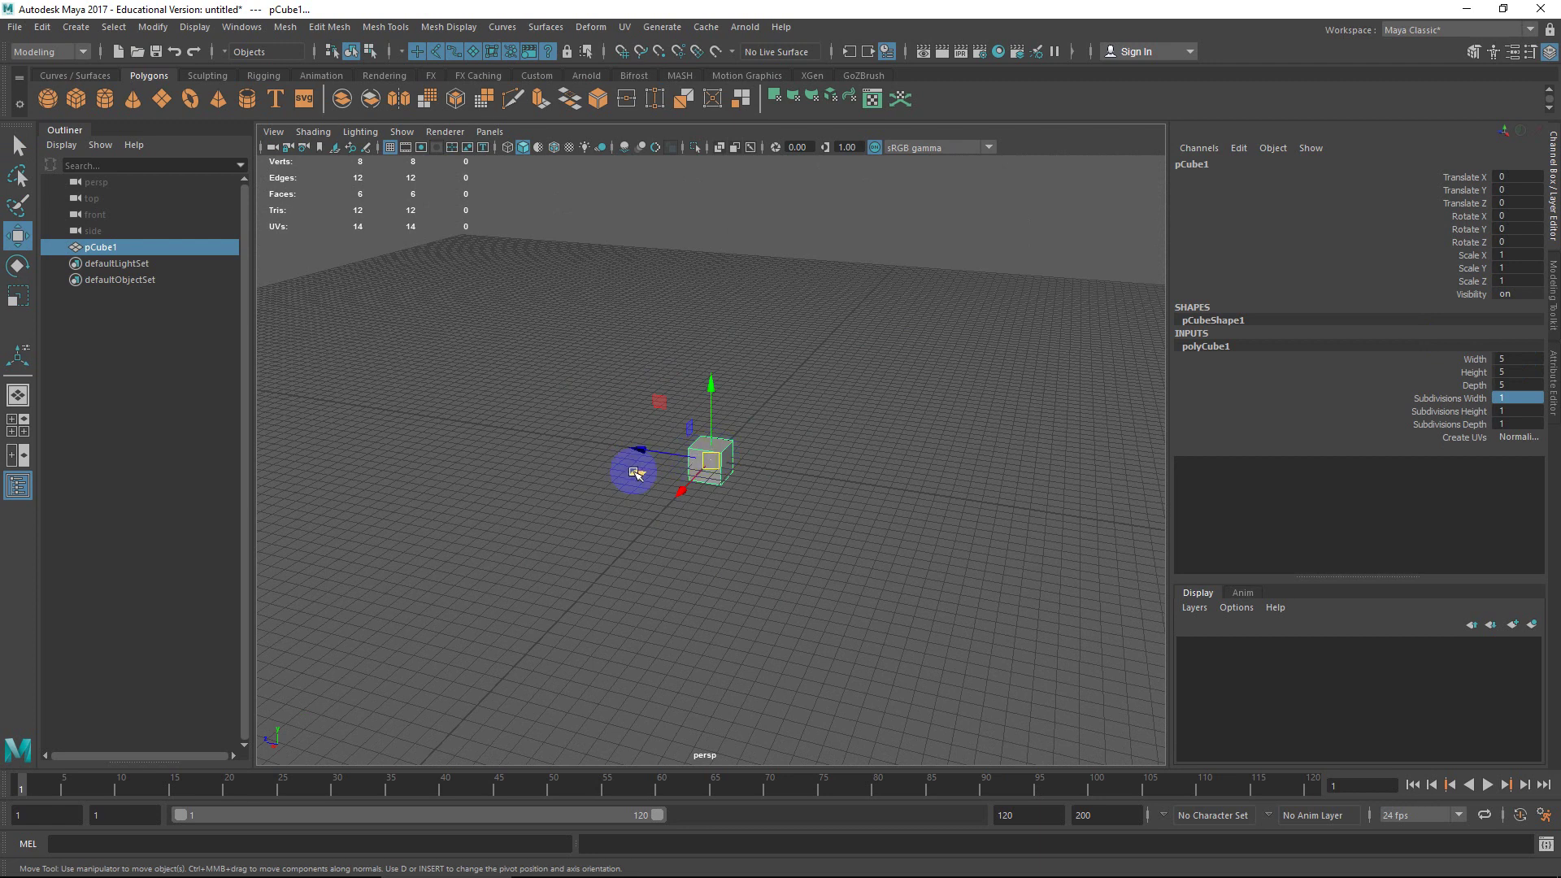
pyautogui.moveTo(636, 474); pyautogui.dragTo(411, 382, button='middle')
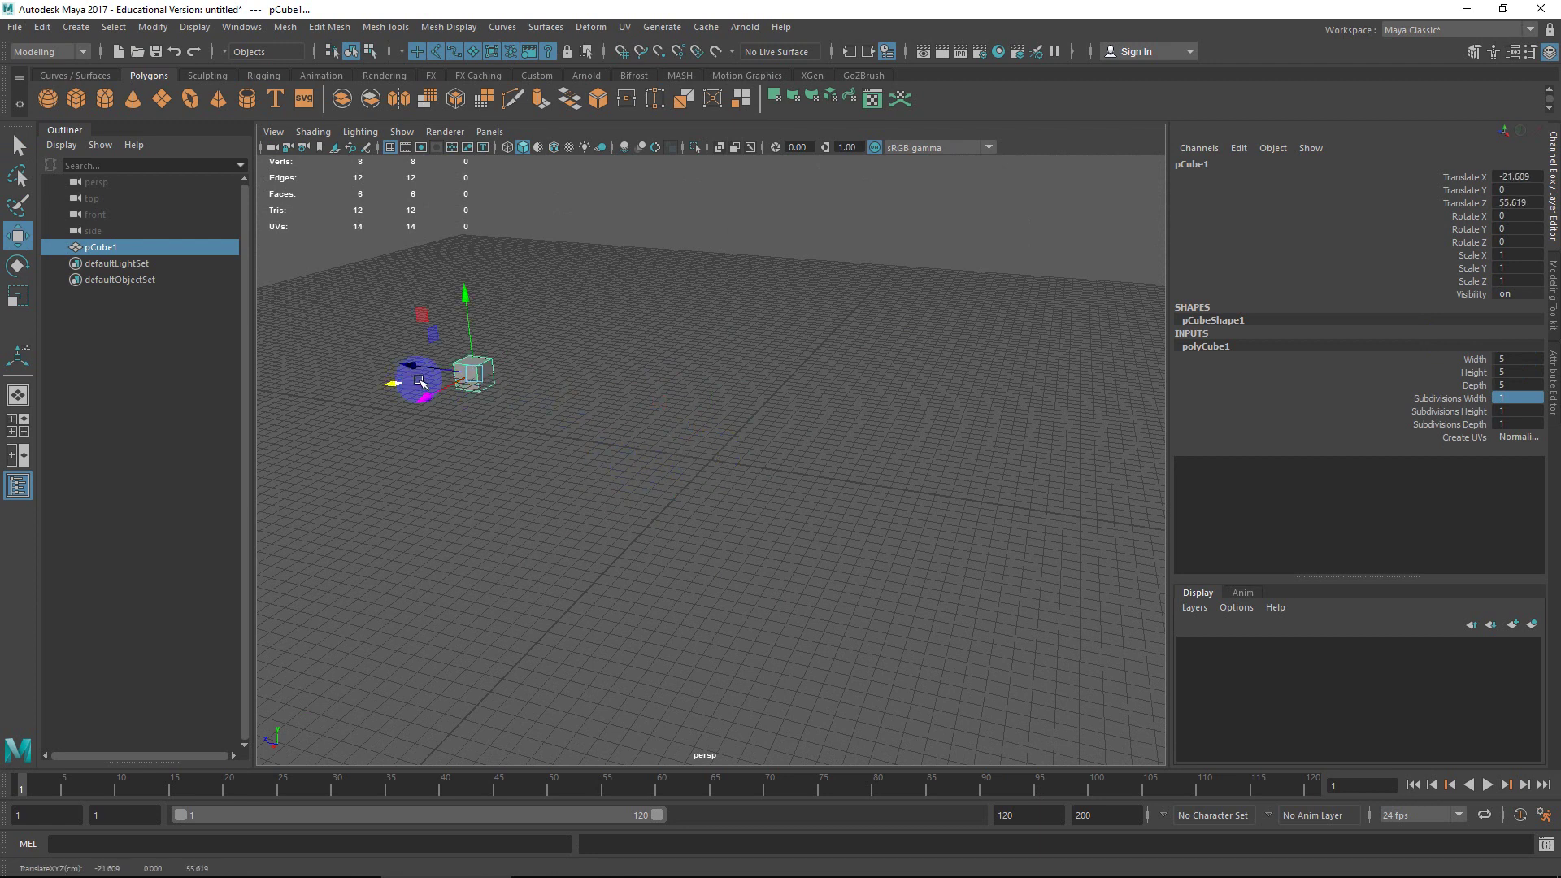
pyautogui.keyDown('alt'); pyautogui.moveTo(447, 399); pyautogui.dragTo(554, 408); pyautogui.keyUp('alt')
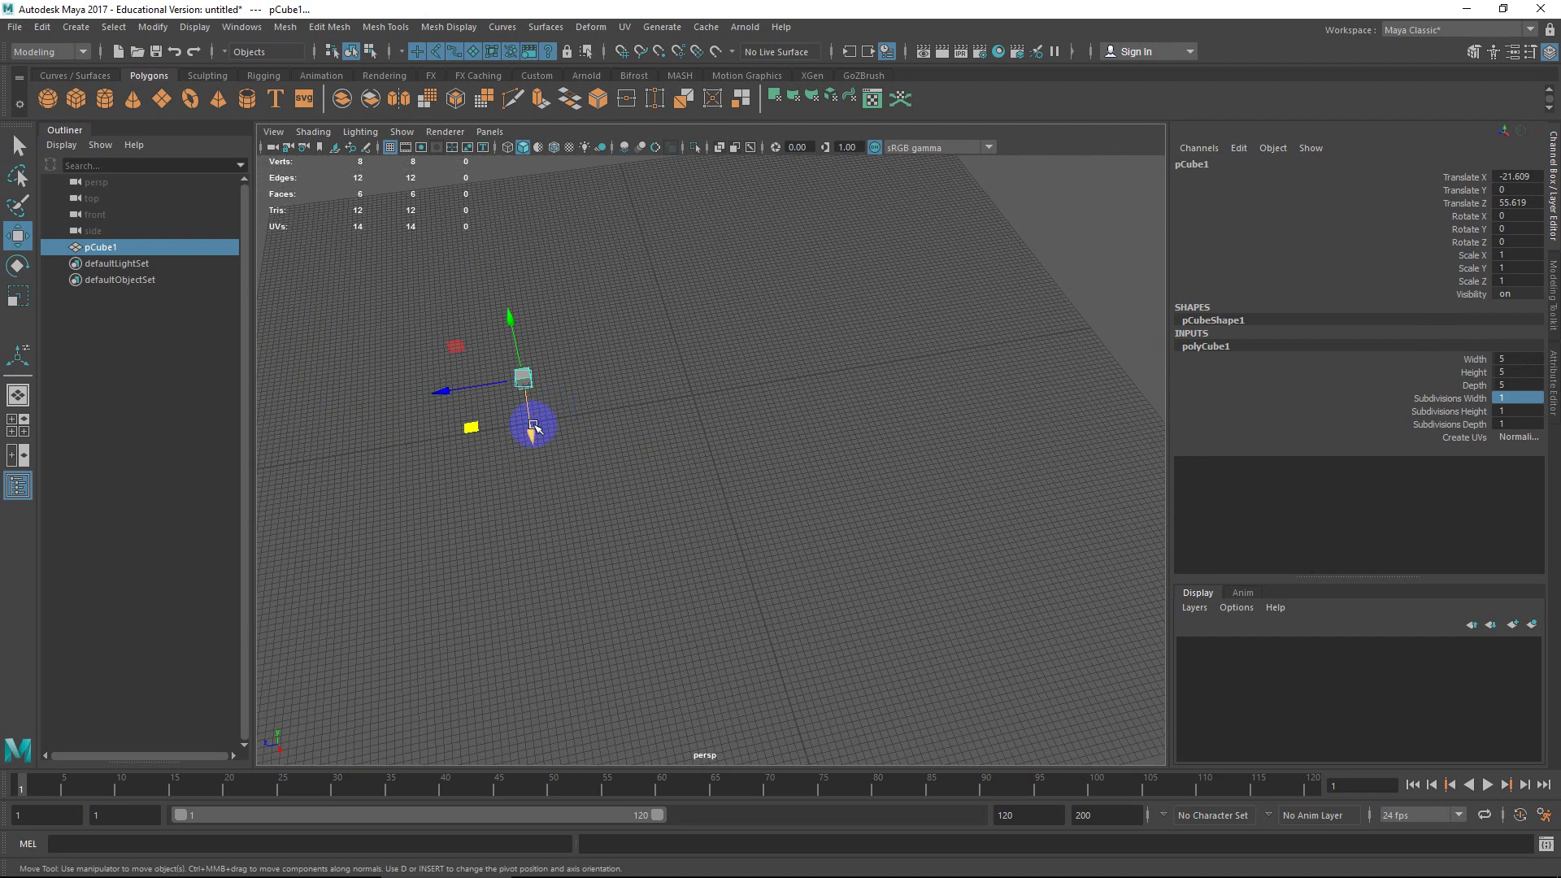
pyautogui.hotkey('ctrl', 'z')
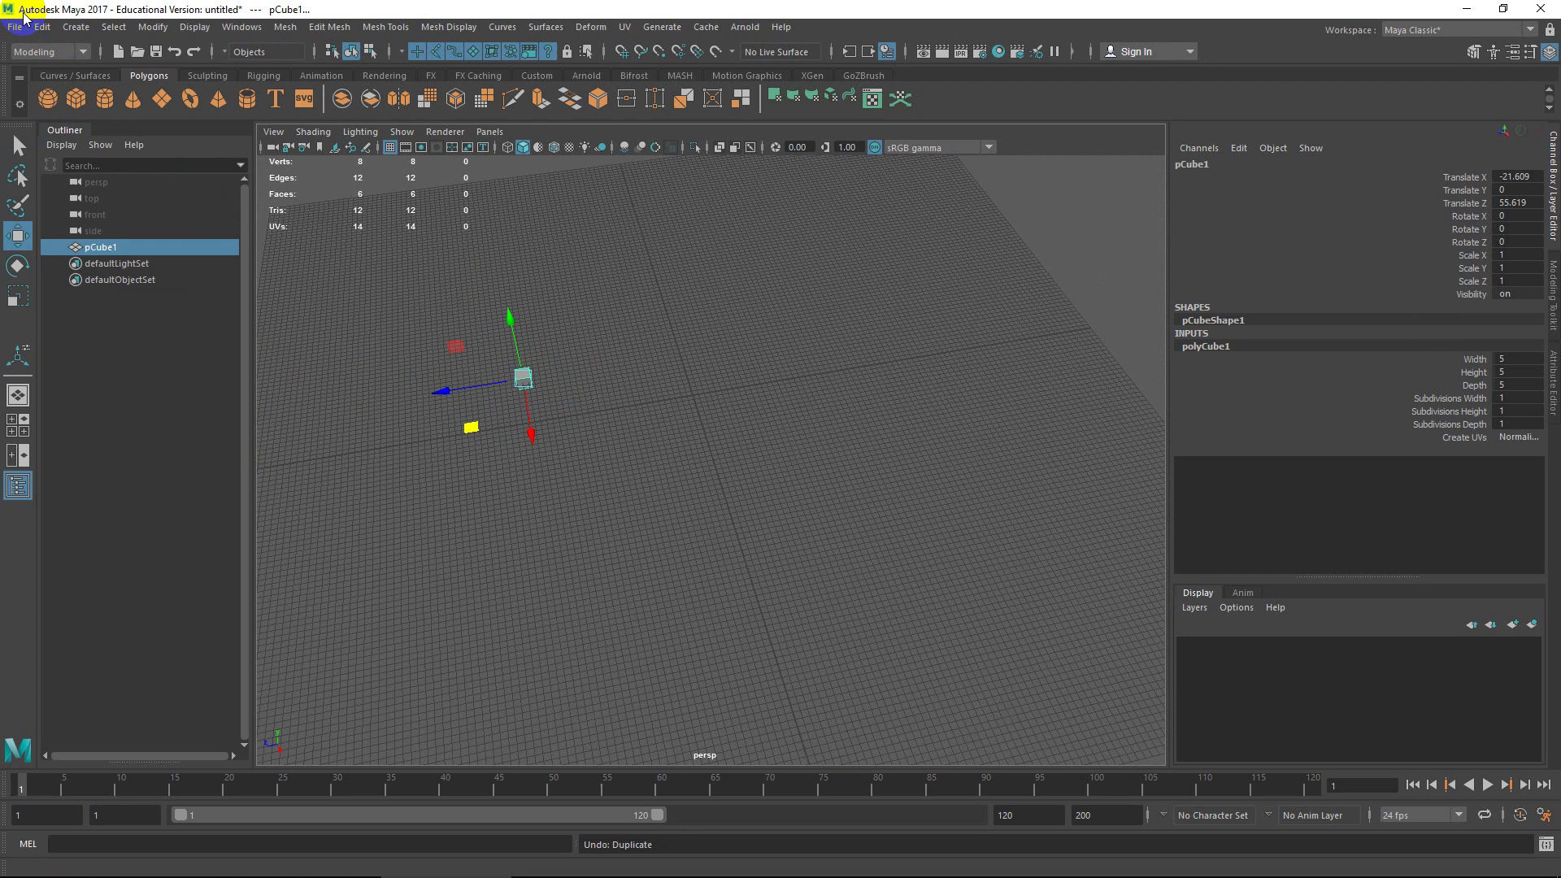
# Step: Create 10 instances of the cube with Duplicate Special, offsetting each copy by 20 in Z
pyautogui.click(42, 27)
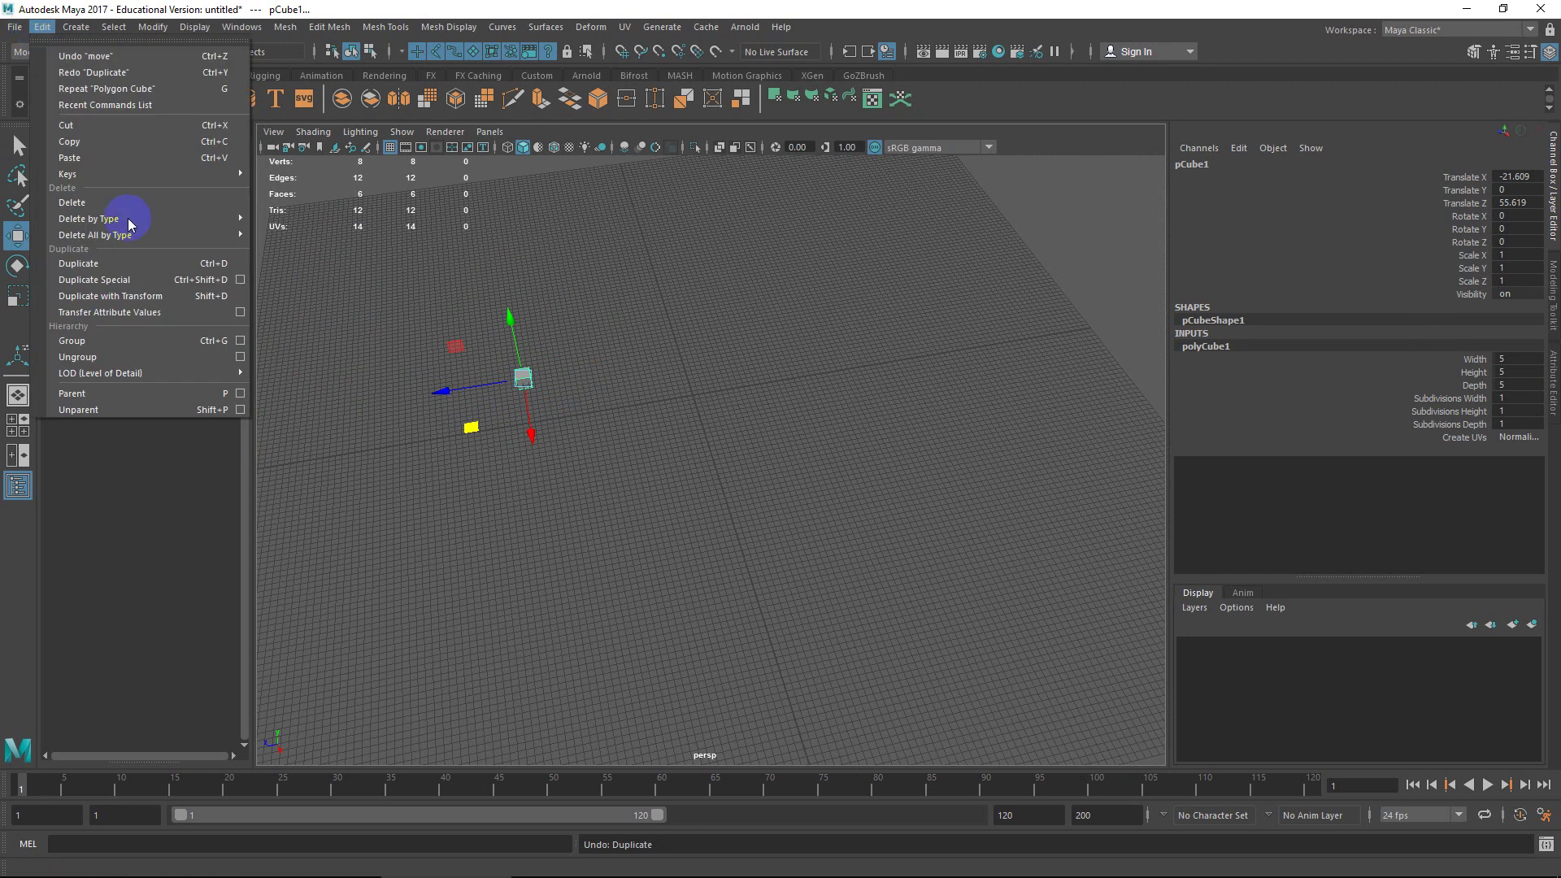
pyautogui.click(242, 280)
pyautogui.click(1156, 465)
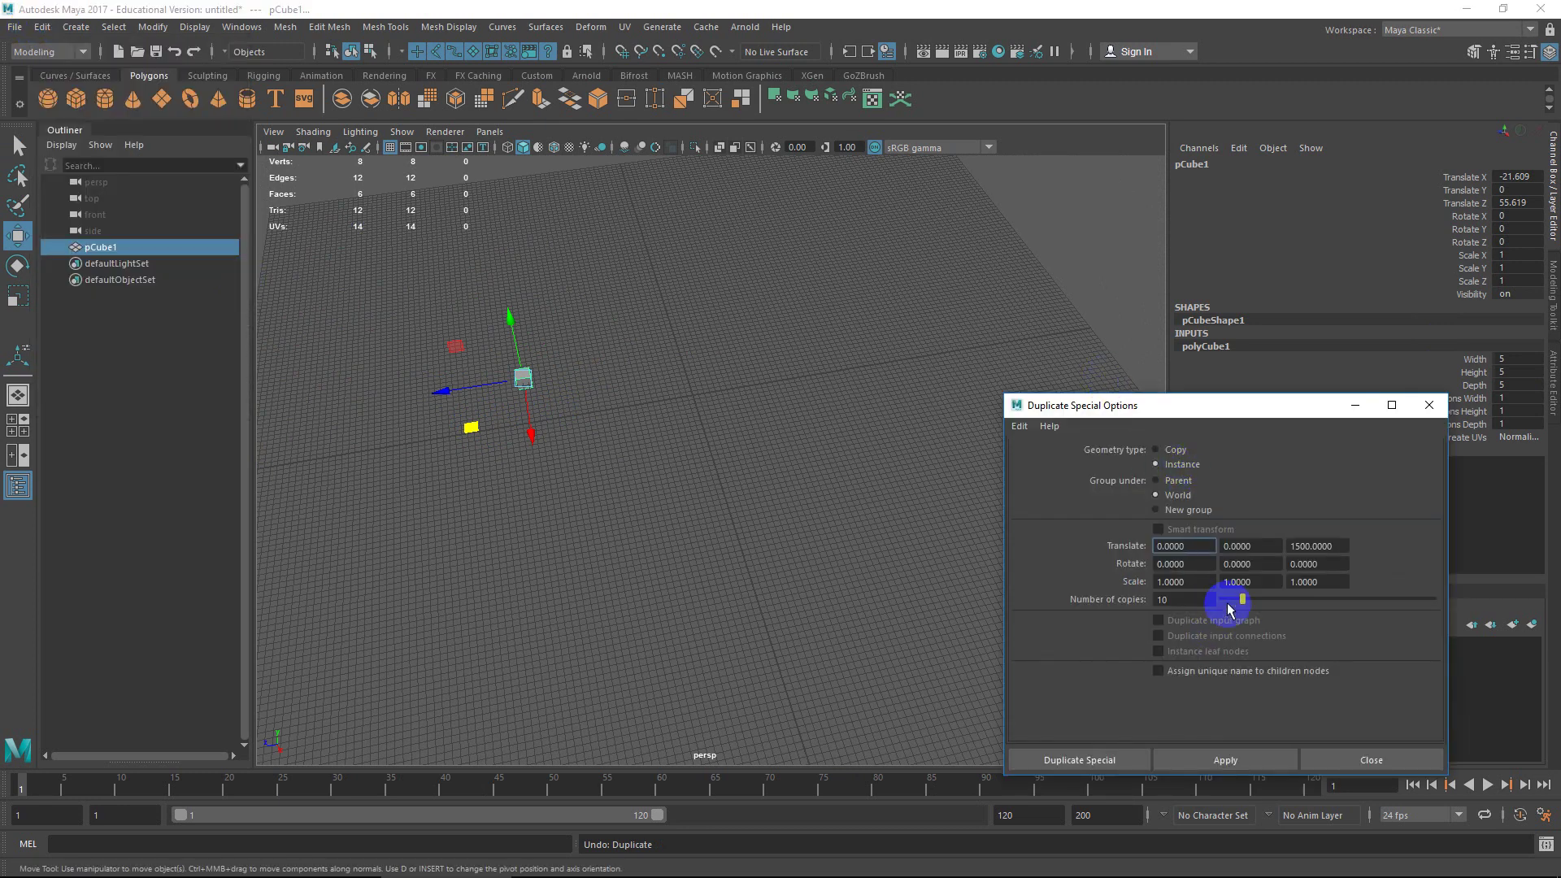
pyautogui.doubleClick(1333, 546)
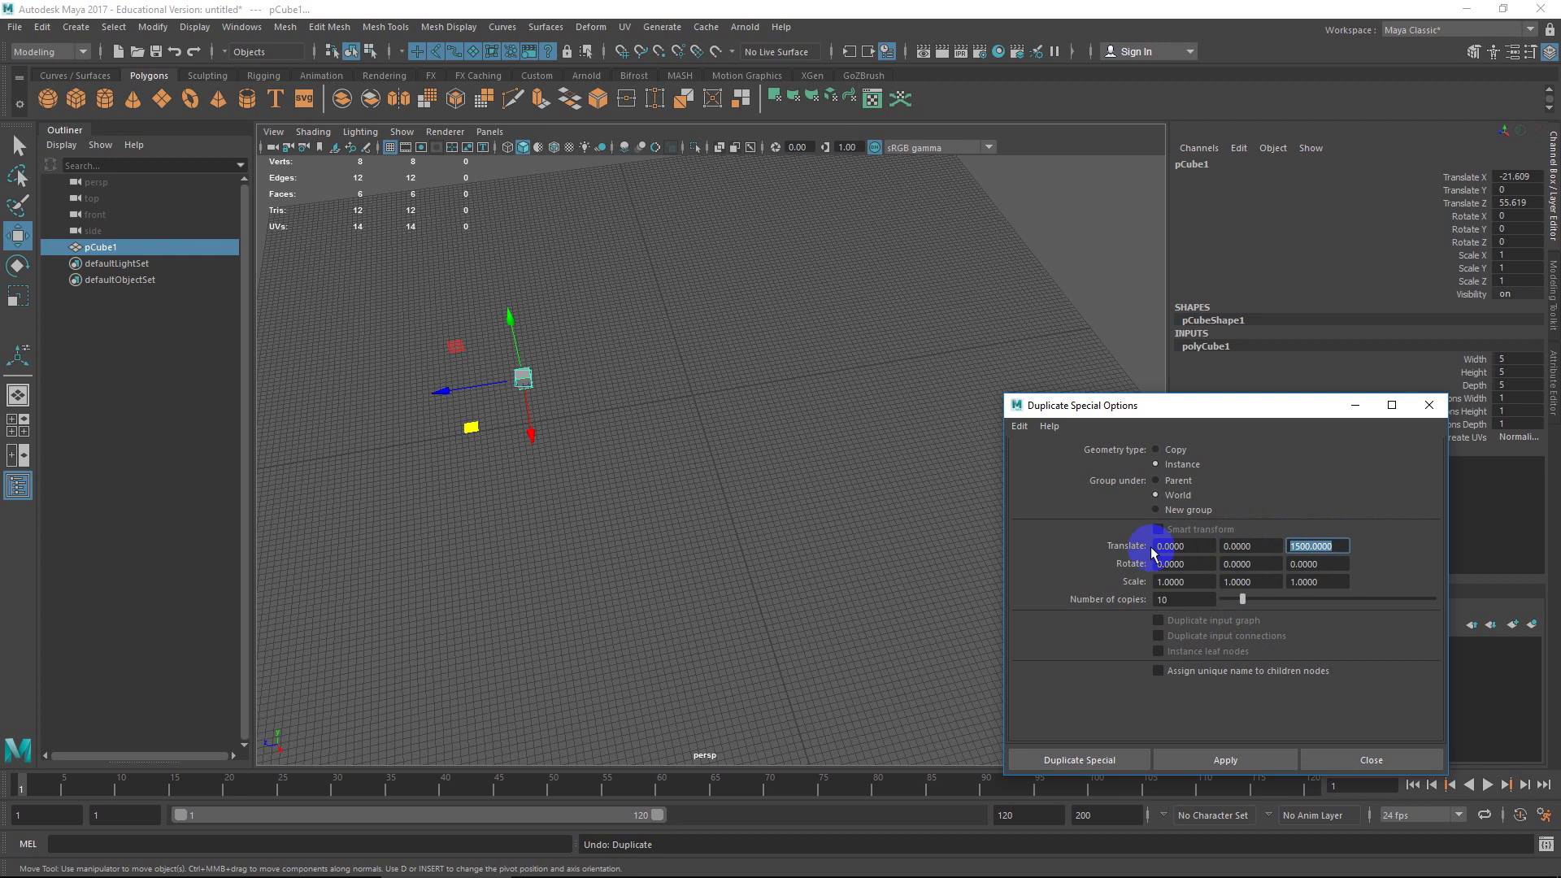
pyautogui.write('20')
pyautogui.click(1259, 763)
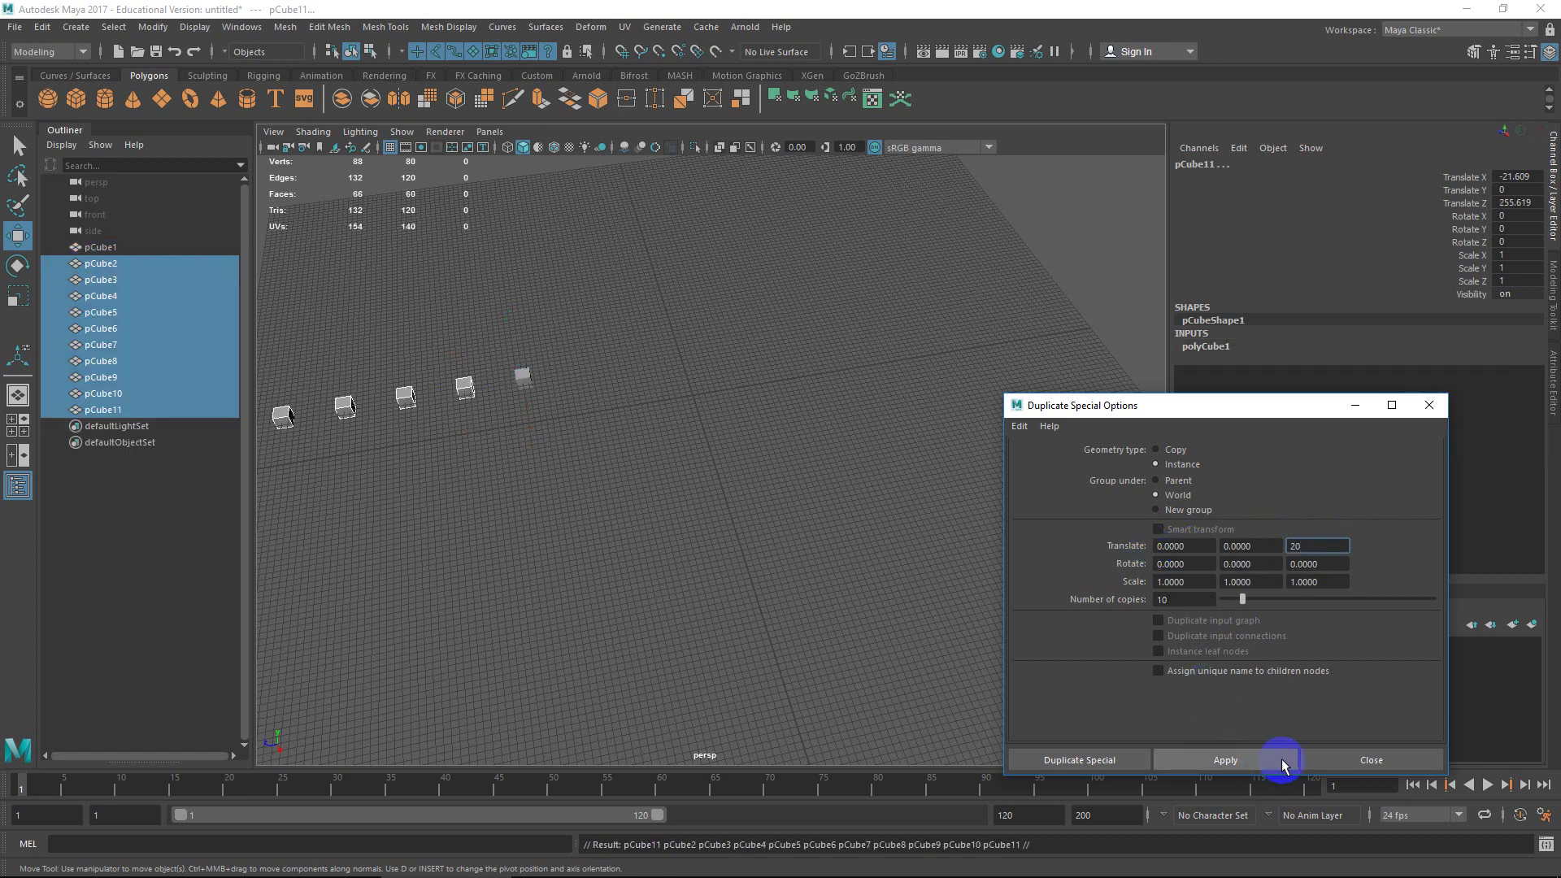
pyautogui.click(1370, 756)
# Step: Select the whole row of cubes and slide it along Z until pCube6 sits at about Z -27.9
pyautogui.scroll(5, 846, 432)
pyautogui.moveTo(932, 344); pyautogui.dragTo(306, 537)
pyautogui.moveTo(544, 449); pyautogui.dragTo(941, 408)
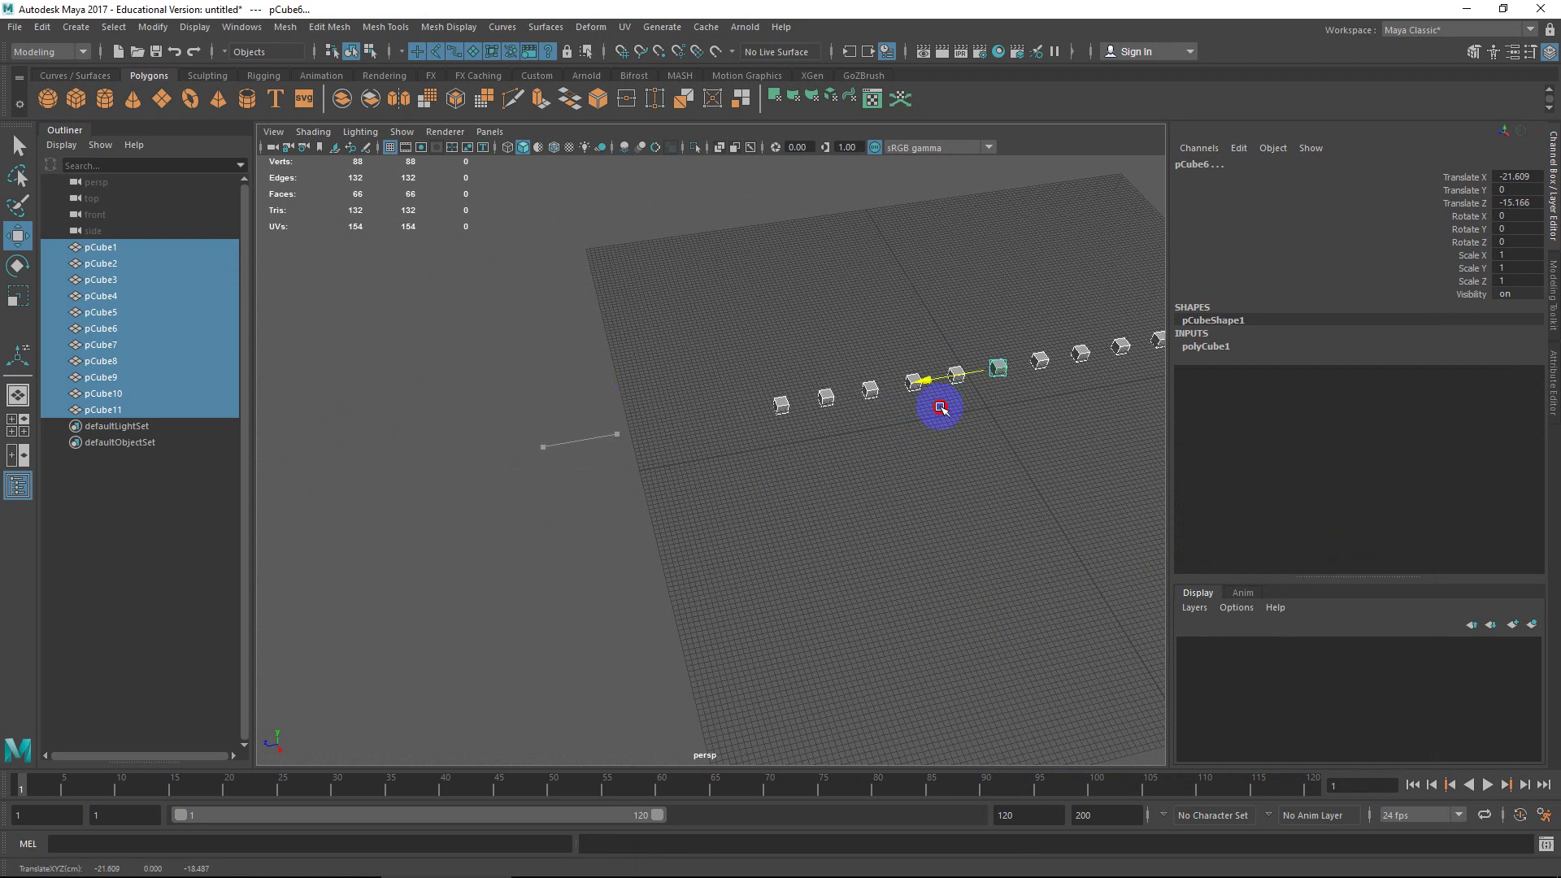
pyautogui.keyDown('alt'); pyautogui.moveTo(941, 408); pyautogui.dragTo(642, 474, button='middle'); pyautogui.keyUp('alt')
pyautogui.keyDown('alt'); pyautogui.moveTo(642, 475); pyautogui.dragTo(784, 453, button='right'); pyautogui.keyUp('alt')
pyautogui.keyDown('alt'); pyautogui.moveTo(784, 452); pyautogui.dragTo(614, 453, button='middle'); pyautogui.keyUp('alt')
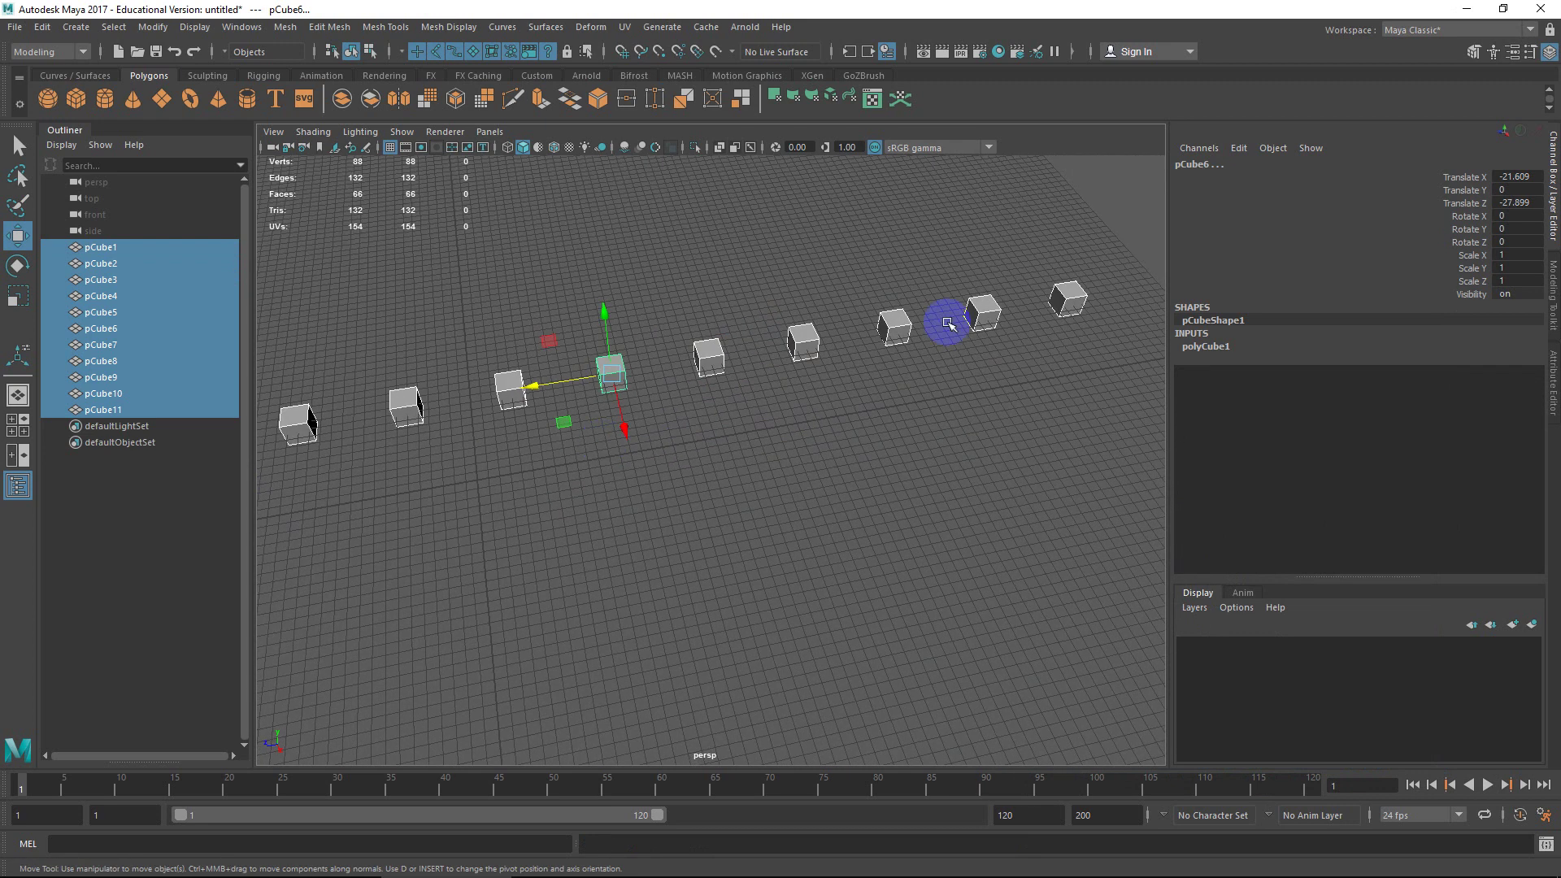
# Step: Move pCube2 out of the row to about X 4.3, and rotate both pCube2 and pCube1 to different angles
pyautogui.click(991, 309)
pyautogui.moveTo(990, 309); pyautogui.dragTo(1044, 395)
pyautogui.press('e')
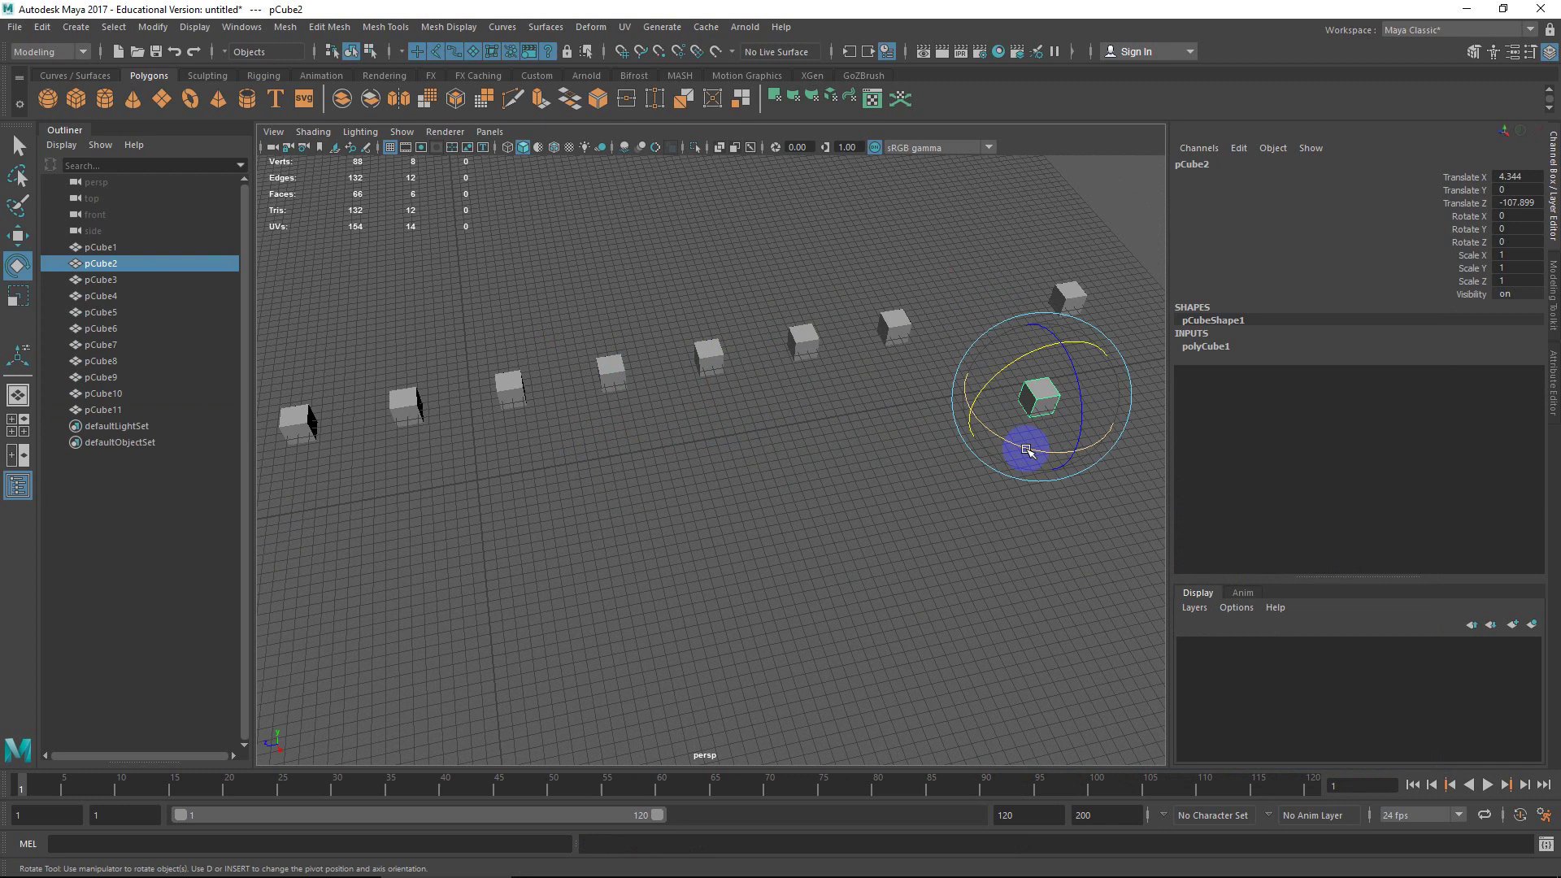
pyautogui.moveTo(1027, 451); pyautogui.dragTo(1082, 449)
pyautogui.click(1072, 294)
pyautogui.moveTo(1075, 340); pyautogui.dragTo(1056, 244)
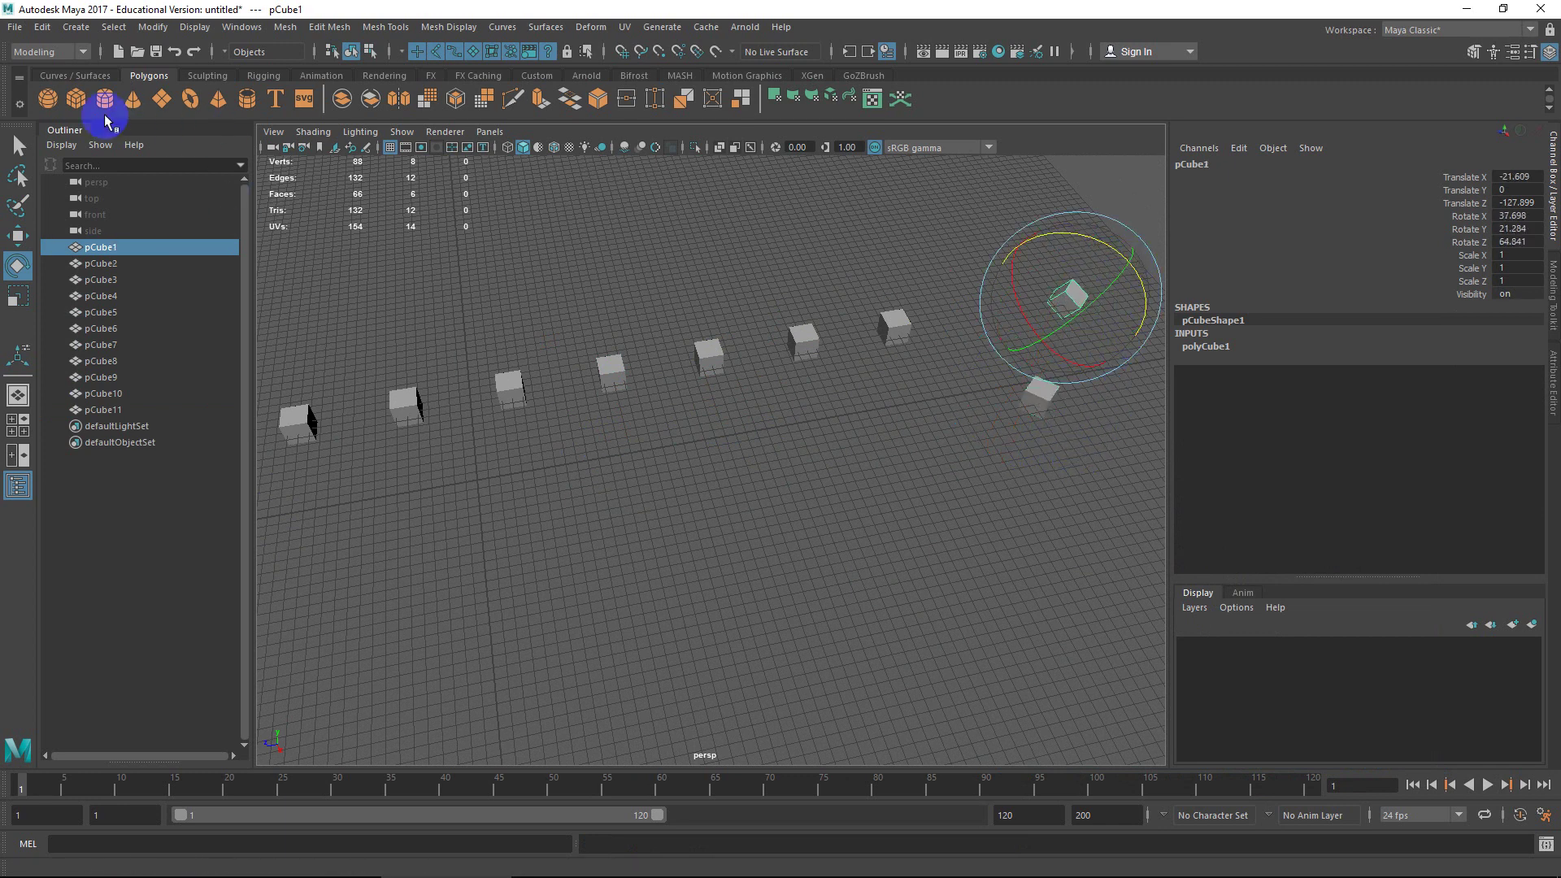
# Step: Create another polygon cube at the origin with width, height and depth of 5
pyautogui.click(76, 98)
pyautogui.press('f')
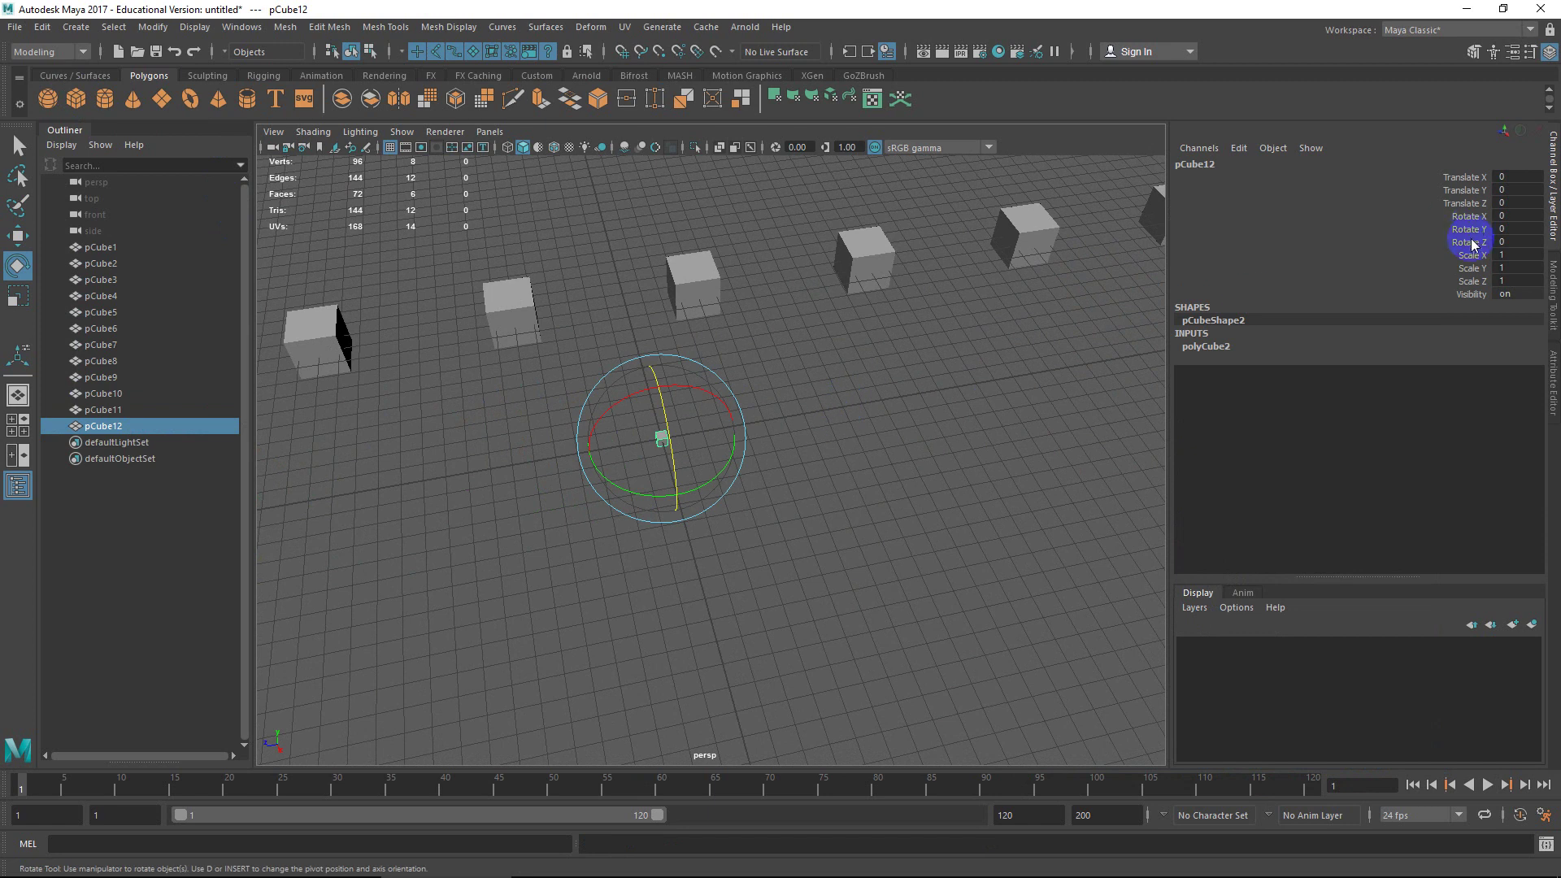
pyautogui.click(1251, 348)
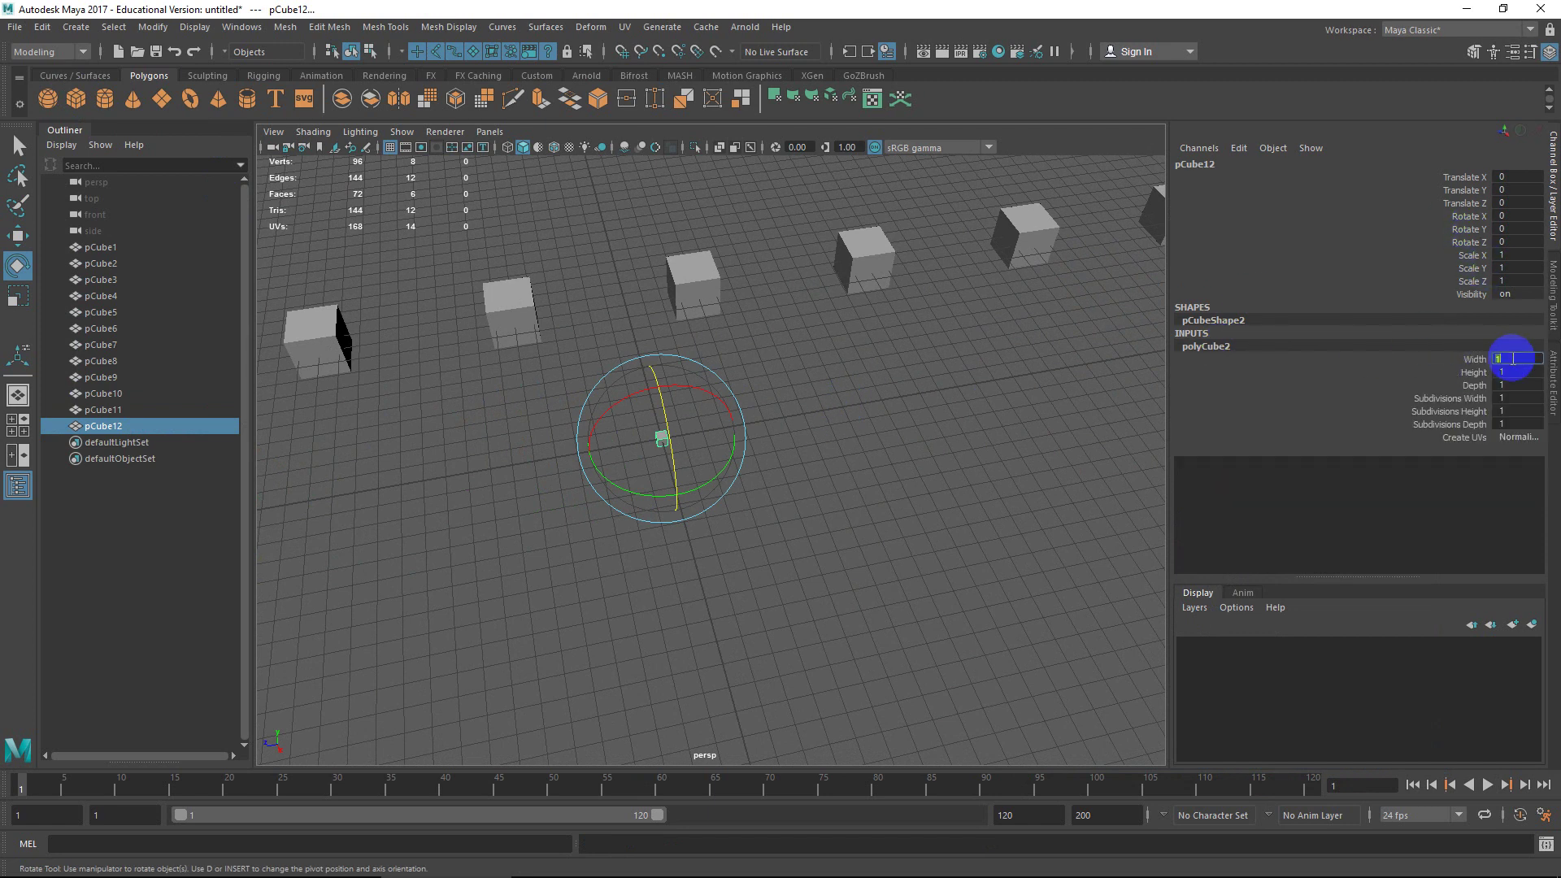
pyautogui.press('Tab')
pyautogui.write('5')
pyautogui.press('Tab')
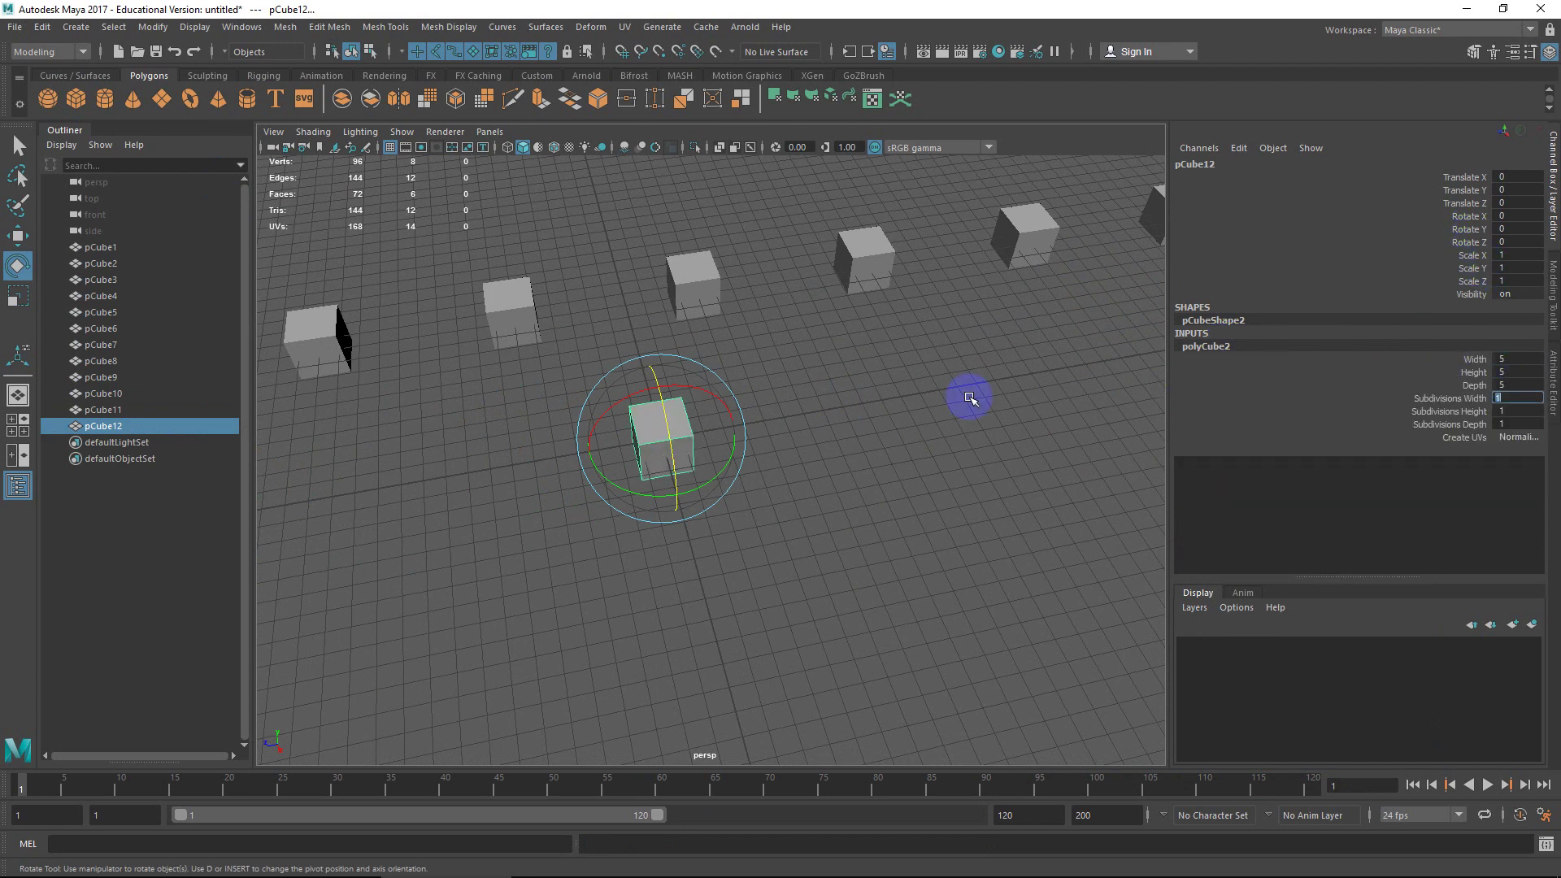
# Step: Switch the new cube to face mode and select its four side faces
pyautogui.rightClick(658, 423)
pyautogui.moveTo(660, 436); pyautogui.dragTo(660, 439, button='right')
pyautogui.keyDown('alt'); pyautogui.moveTo(663, 447); pyautogui.dragTo(729, 436); pyautogui.keyUp('alt')
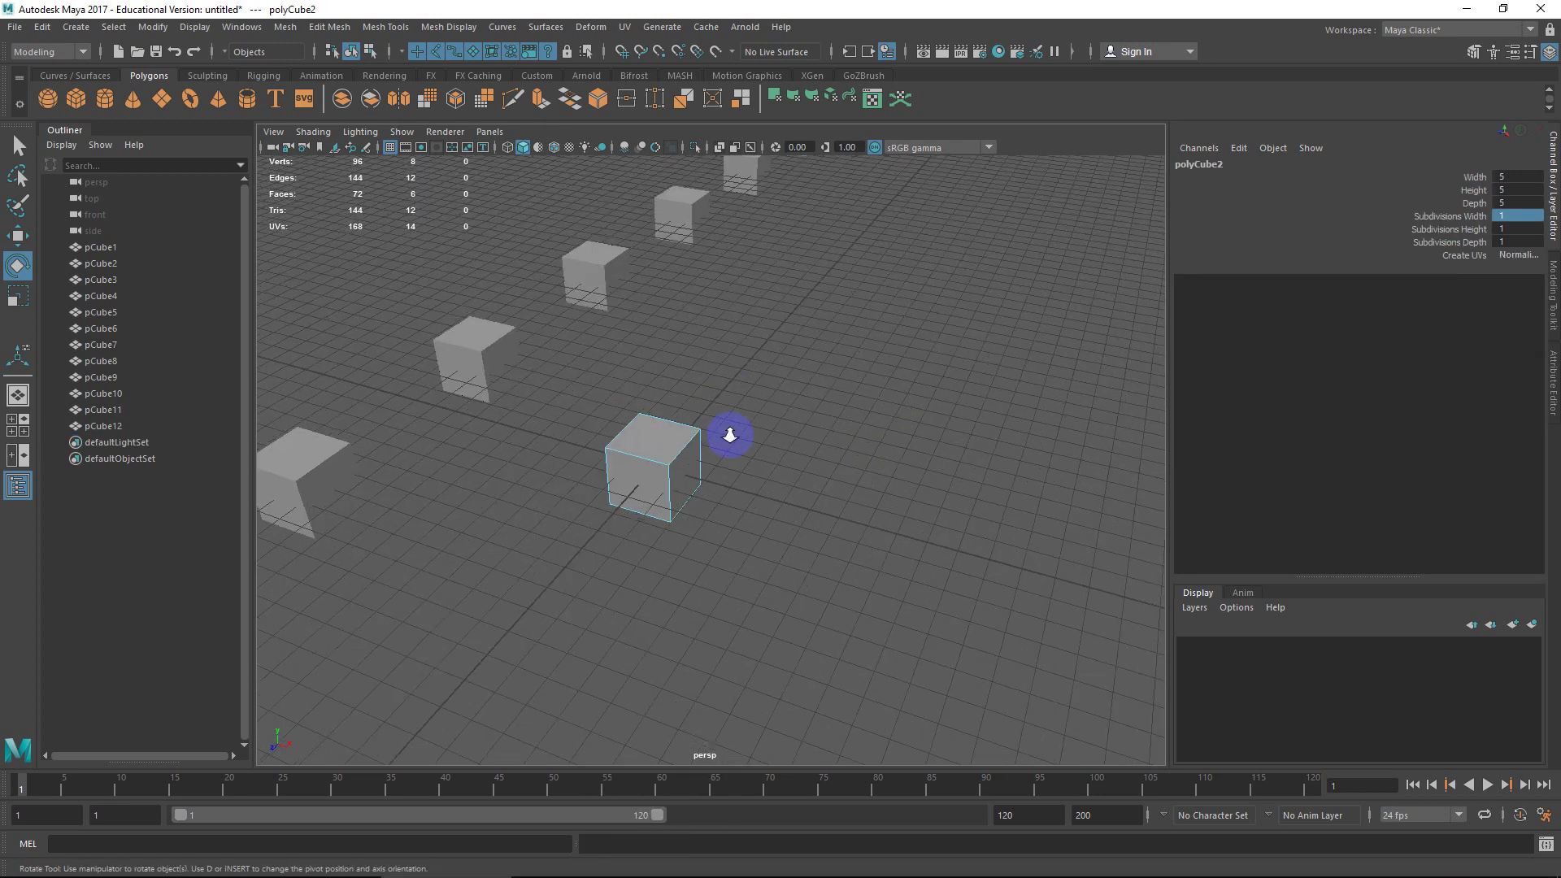
pyautogui.keyDown('alt'); pyautogui.moveTo(728, 435); pyautogui.dragTo(777, 345, button='right'); pyautogui.keyUp('alt')
pyautogui.keyDown('alt'); pyautogui.moveTo(765, 383); pyautogui.dragTo(801, 325); pyautogui.keyUp('alt')
pyautogui.keyDown('alt'); pyautogui.moveTo(802, 325); pyautogui.dragTo(789, 327, button='middle'); pyautogui.keyUp('alt')
pyautogui.keyDown('alt'); pyautogui.moveTo(789, 327); pyautogui.dragTo(886, 352); pyautogui.keyUp('alt')
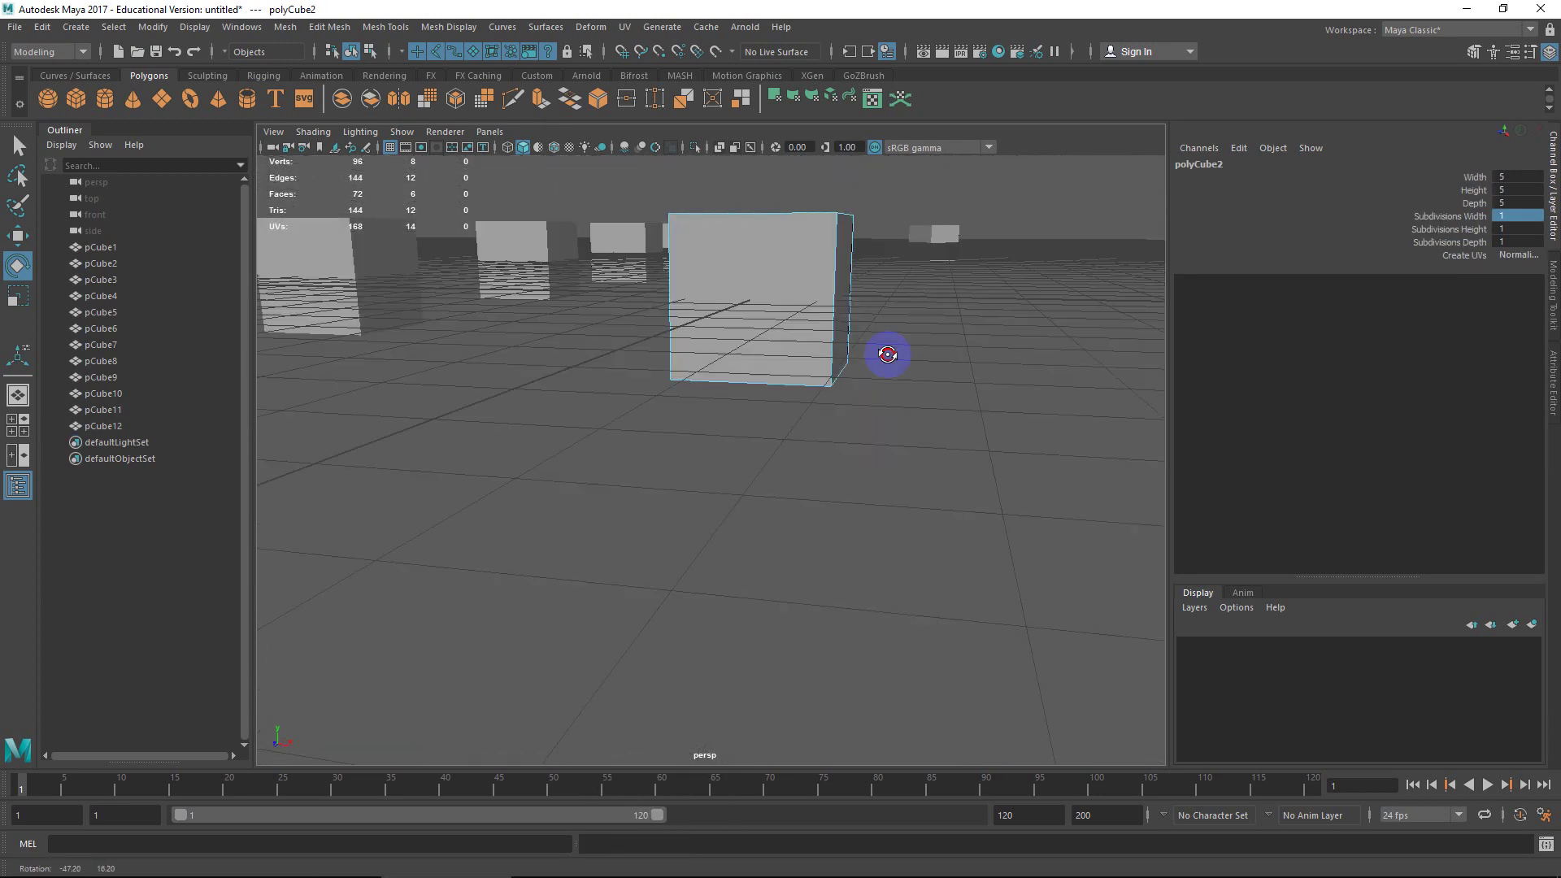
pyautogui.keyDown('alt'); pyautogui.moveTo(782, 316); pyautogui.dragTo(768, 406, button='middle'); pyautogui.keyUp('alt')
pyautogui.keyDown('alt'); pyautogui.moveTo(767, 407); pyautogui.dragTo(815, 409); pyautogui.keyUp('alt')
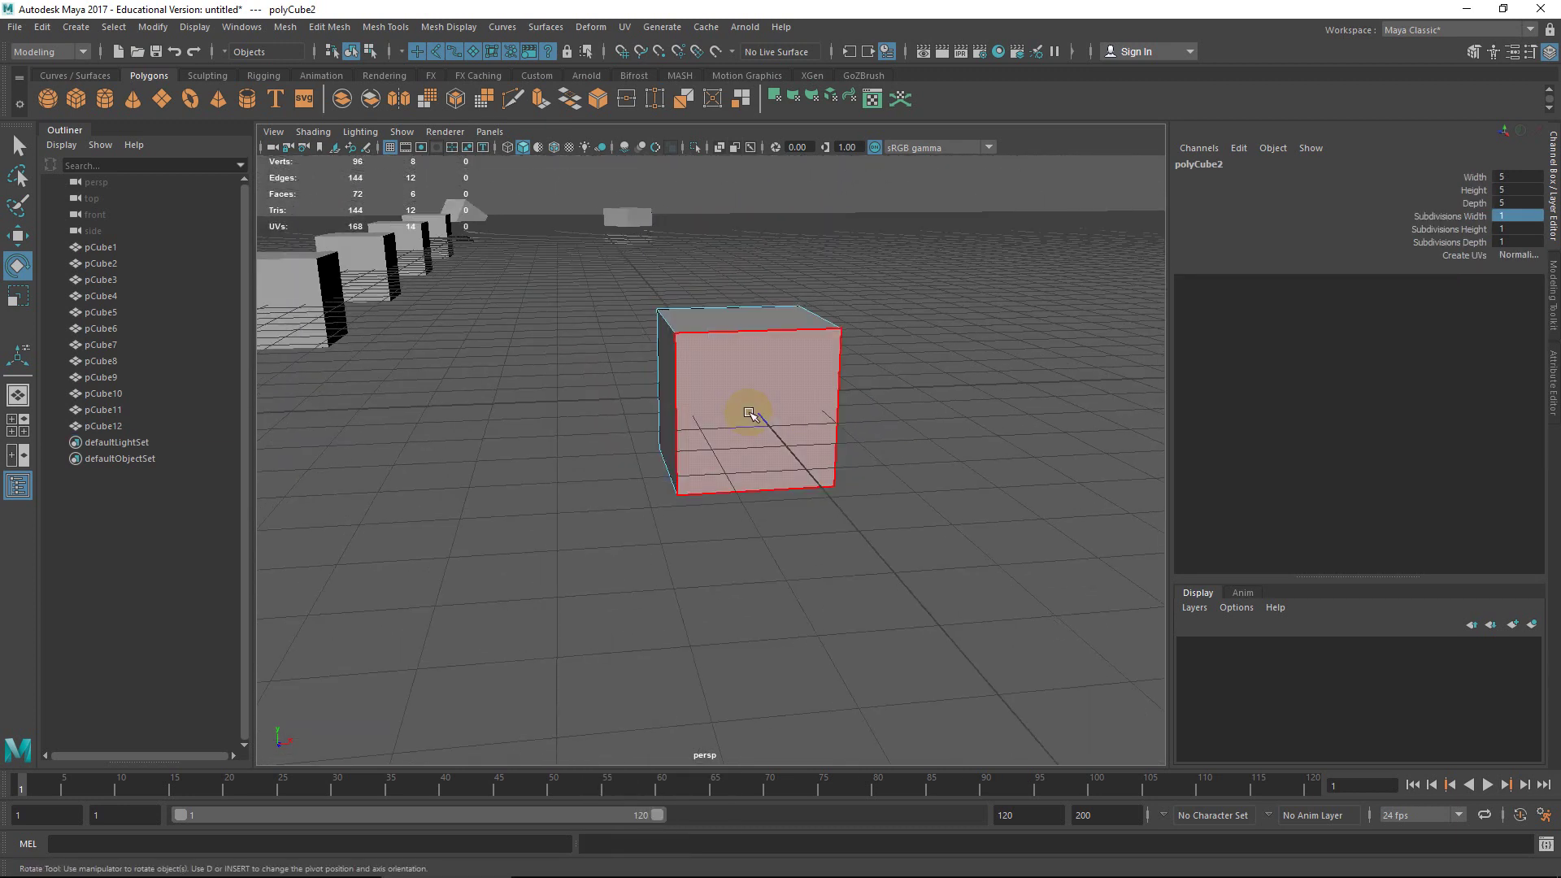
pyautogui.rightClick(744, 329)
pyautogui.moveTo(747, 352); pyautogui.dragTo(746, 359, button='right')
pyautogui.click(785, 403)
pyautogui.keyDown('alt'); pyautogui.moveTo(784, 405); pyautogui.dragTo(875, 409); pyautogui.keyUp('alt')
pyautogui.keyDown('shift'); pyautogui.click(639, 383); pyautogui.keyUp('shift')
pyautogui.keyDown('alt'); pyautogui.moveTo(705, 401); pyautogui.dragTo(851, 405); pyautogui.keyUp('alt')
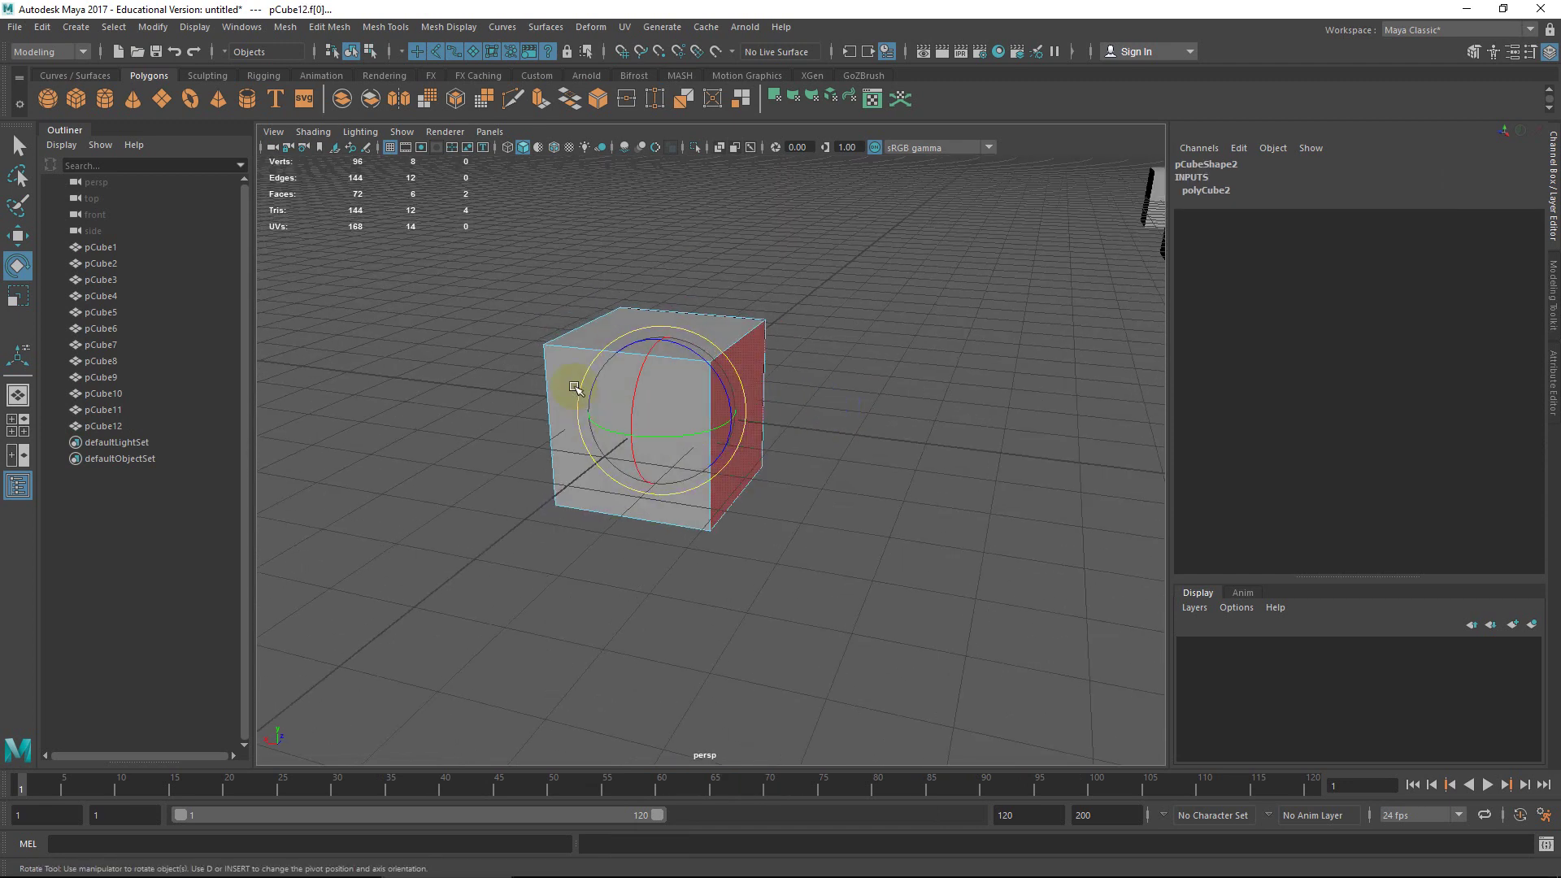
pyautogui.keyDown('shift'); pyautogui.click(557, 371); pyautogui.keyUp('shift')
pyautogui.keyDown('alt'); pyautogui.moveTo(548, 369); pyautogui.dragTo(787, 432); pyautogui.keyUp('alt')
pyautogui.keyDown('shift'); pyautogui.click(616, 372); pyautogui.keyUp('shift')
pyautogui.keyDown('shift'); pyautogui.click(694, 422); pyautogui.keyUp('shift')
# Step: Extrude the four selected side faces with Keep Faces Together off and an offset of 0.4
pyautogui.keyDown('shift'); pyautogui.rightClick(753, 419); pyautogui.keyUp('shift')
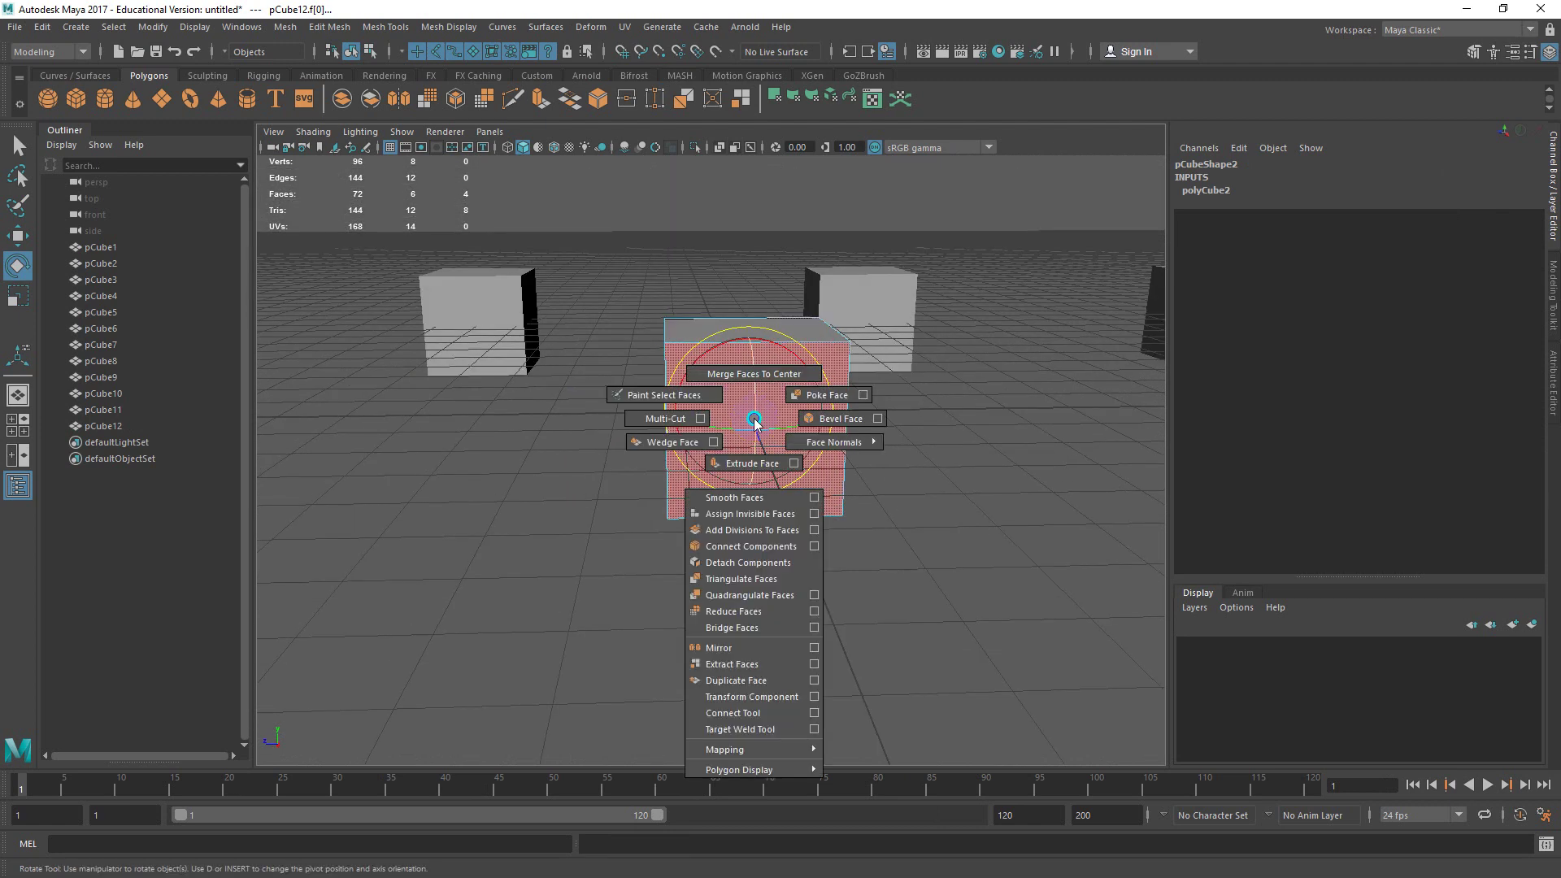
pyautogui.click(753, 469)
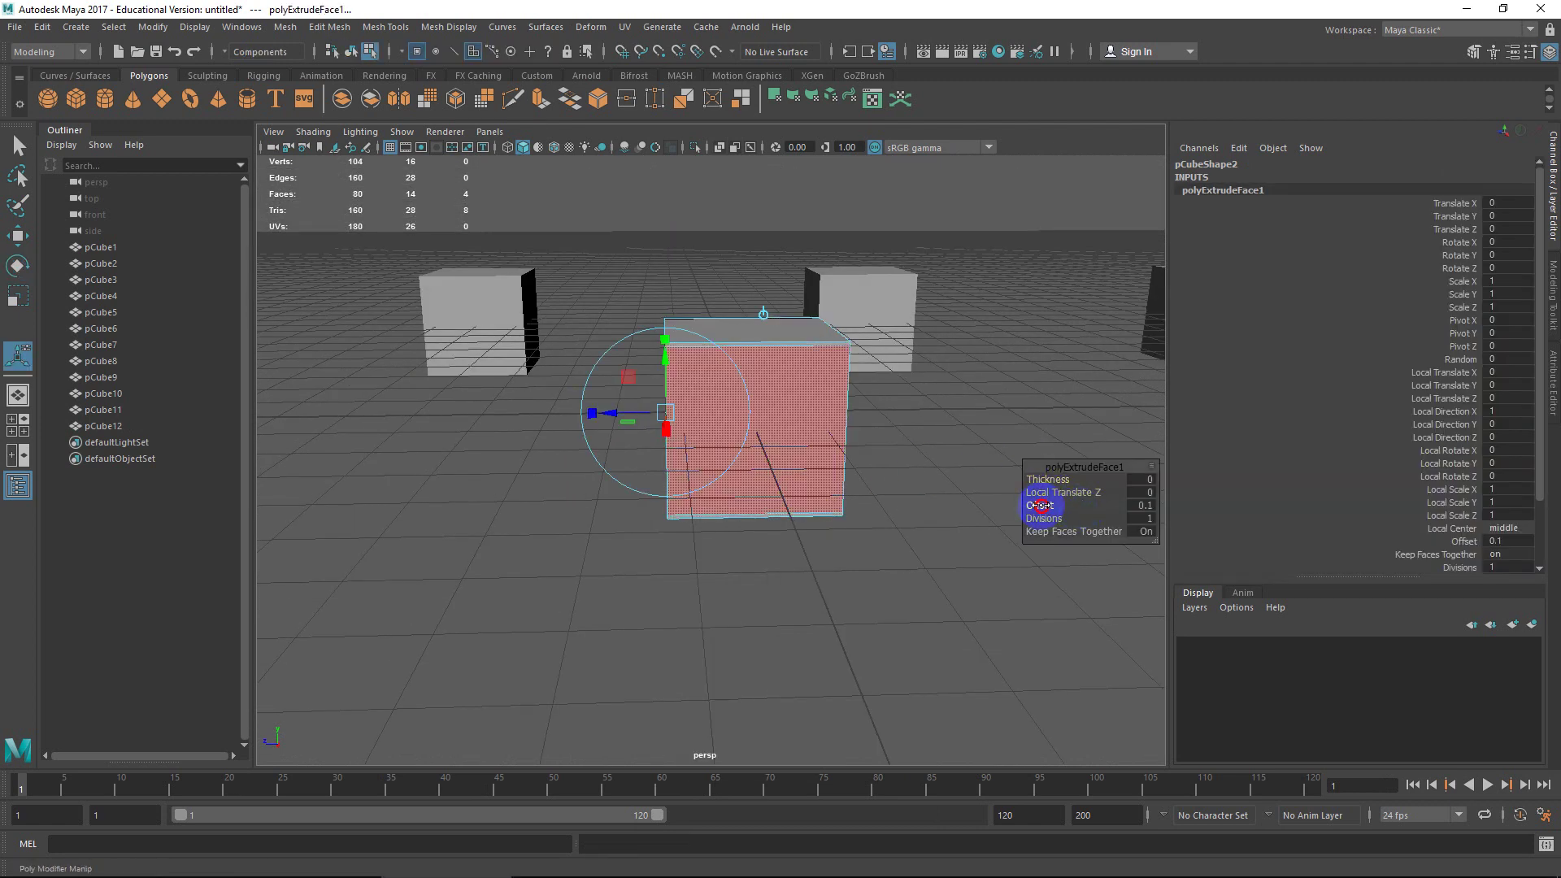
pyautogui.moveTo(1040, 505); pyautogui.dragTo(986, 429)
pyautogui.hotkey('ctrl', 'z')
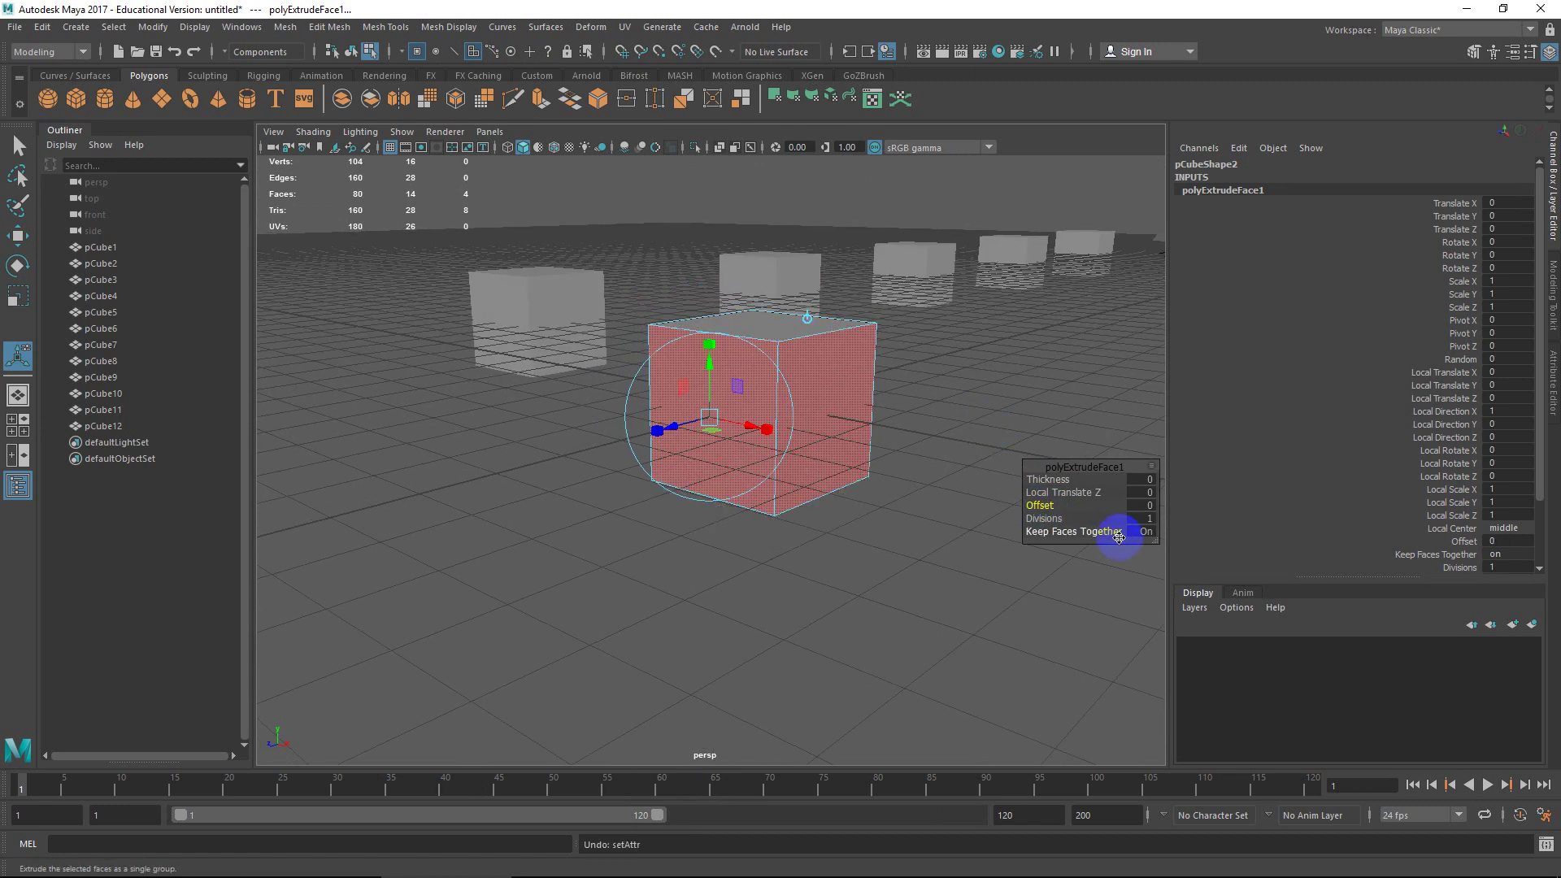
pyautogui.click(1083, 532)
pyautogui.moveTo(1044, 505); pyautogui.dragTo(1052, 505)
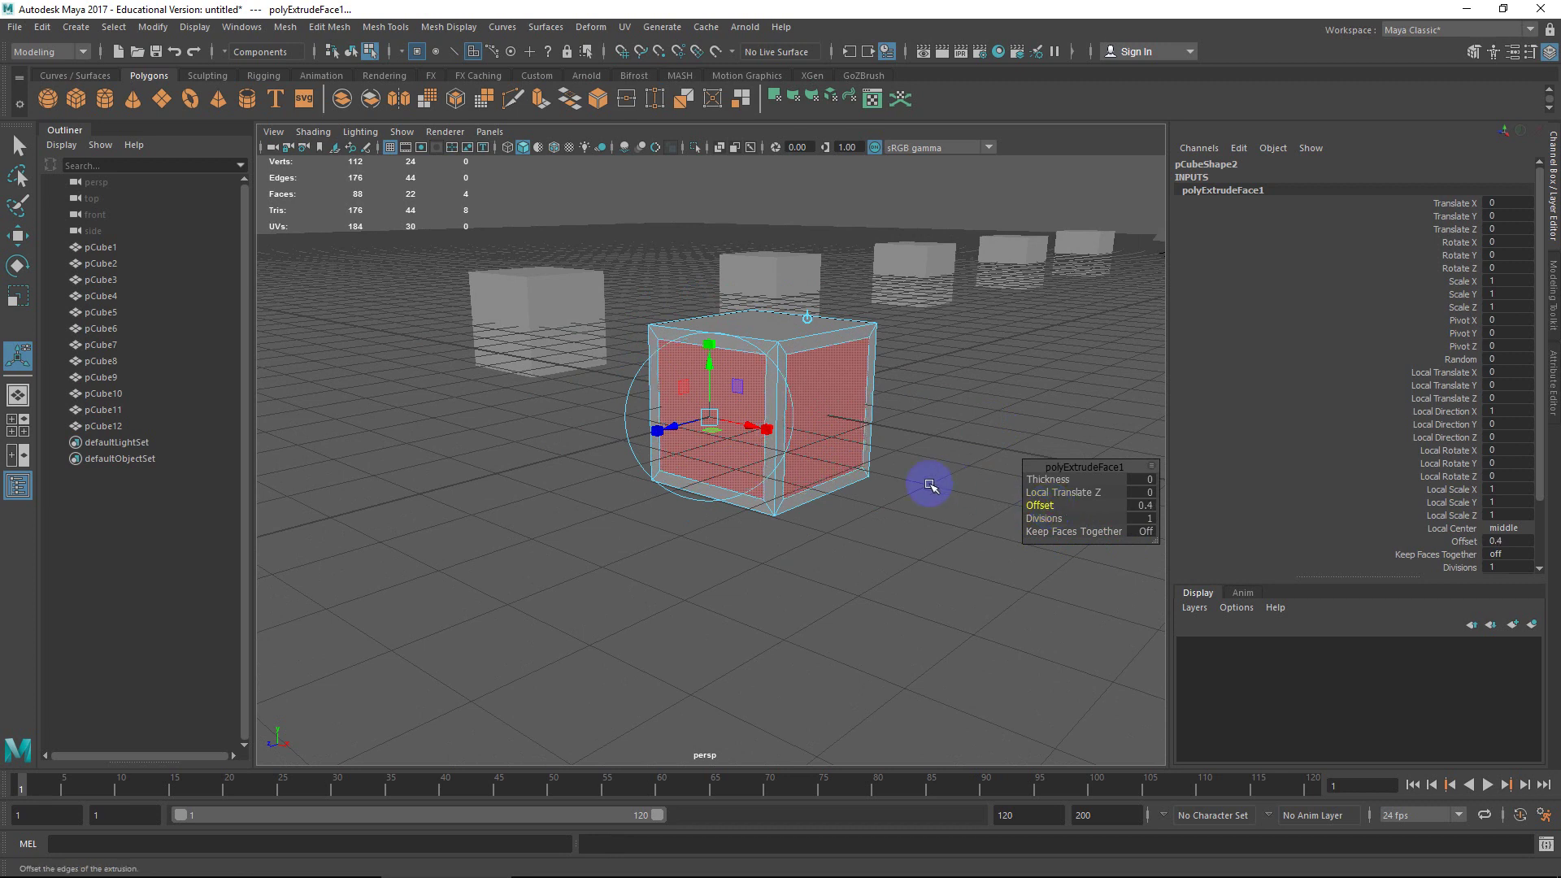
pyautogui.keyDown('alt'); pyautogui.moveTo(930, 481); pyautogui.dragTo(892, 492); pyautogui.keyUp('alt')
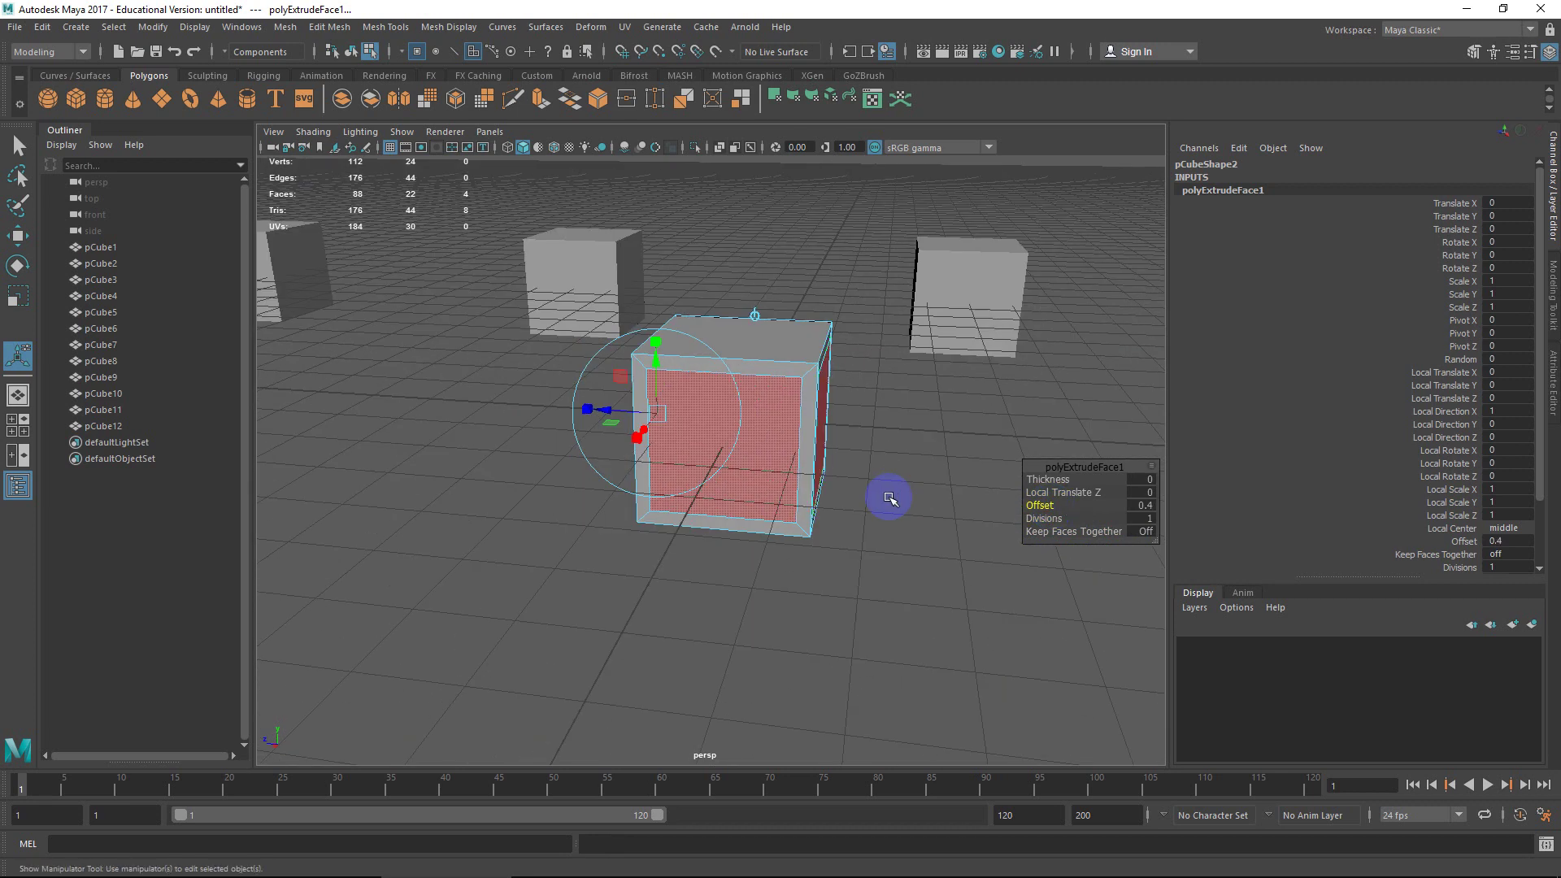
# Step: Delete the four inset side faces and the bottom face of the new cube
pyautogui.press('Delete')
pyautogui.click(726, 499)
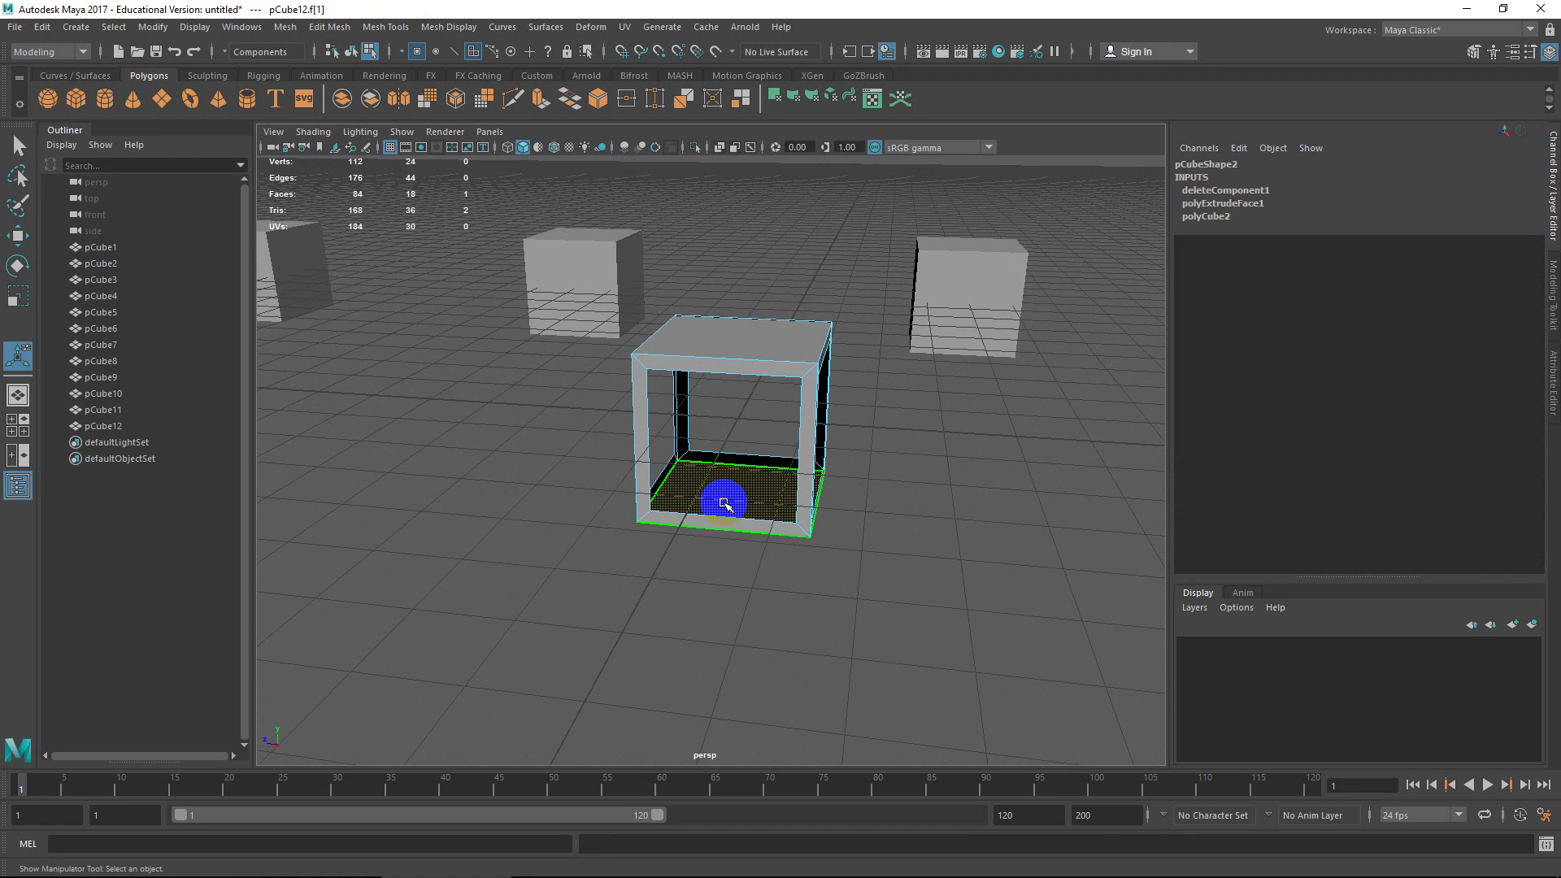
pyautogui.press('Delete')
# Step: Select the four lower border faces of the cube's frame and delete them, leaving four open legs
pyautogui.keyDown('alt'); pyautogui.moveTo(752, 496); pyautogui.dragTo(781, 488); pyautogui.keyUp('alt')
pyautogui.moveTo(804, 393); pyautogui.dragTo(803, 351, button='right')
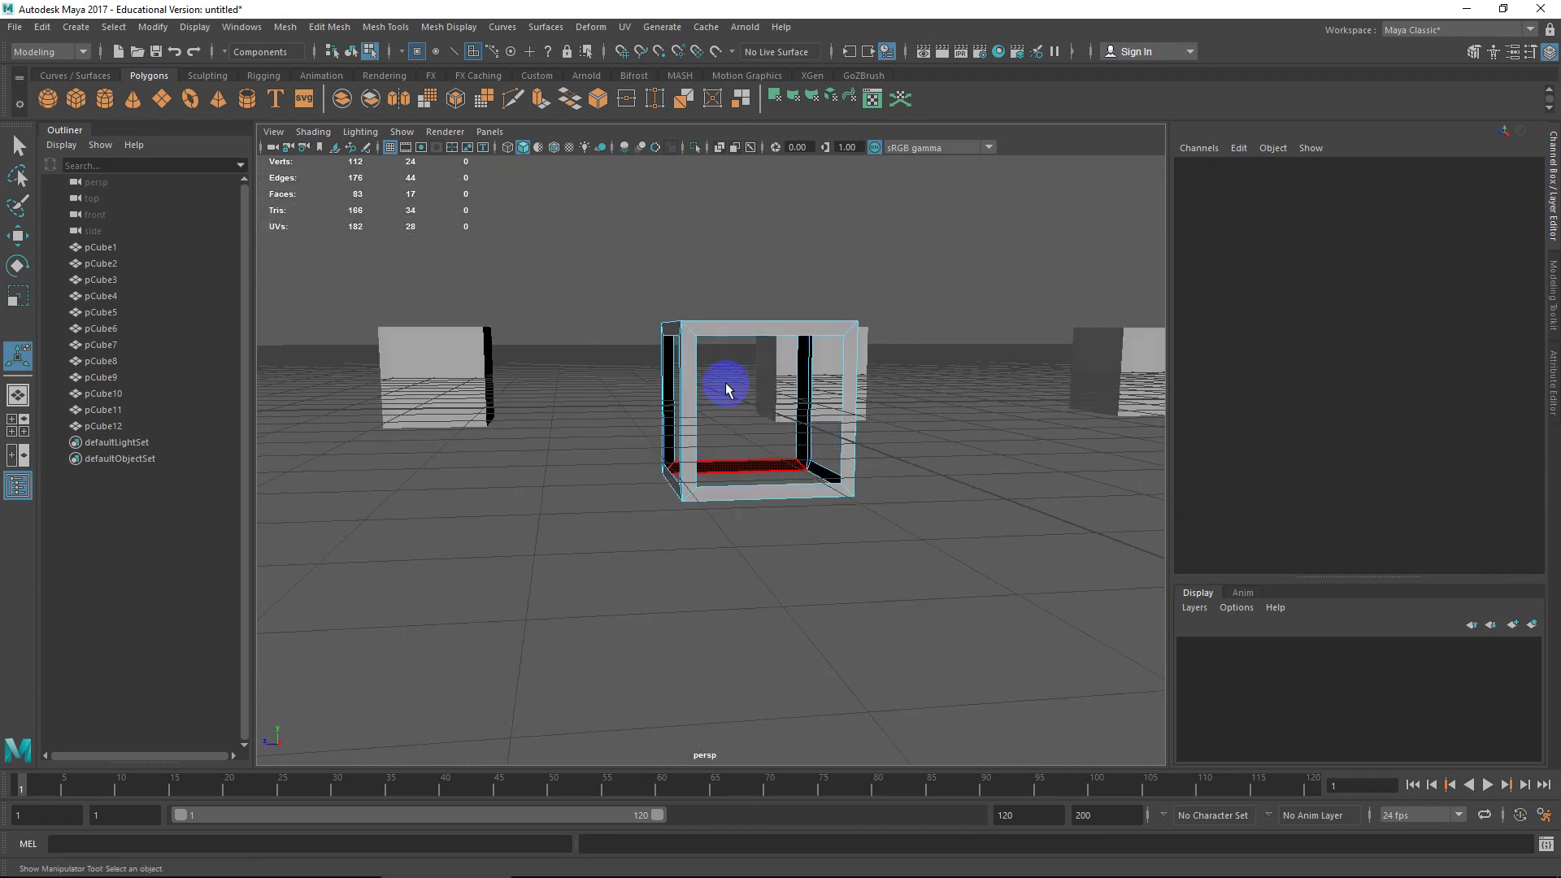
pyautogui.keyDown('alt'); pyautogui.moveTo(878, 482); pyautogui.dragTo(764, 491); pyautogui.keyUp('alt')
pyautogui.moveTo(764, 491); pyautogui.dragTo(759, 442, button='right')
pyautogui.moveTo(746, 471); pyautogui.dragTo(746, 539)
pyautogui.keyDown('alt'); pyautogui.moveTo(753, 505); pyautogui.dragTo(746, 427); pyautogui.keyUp('alt')
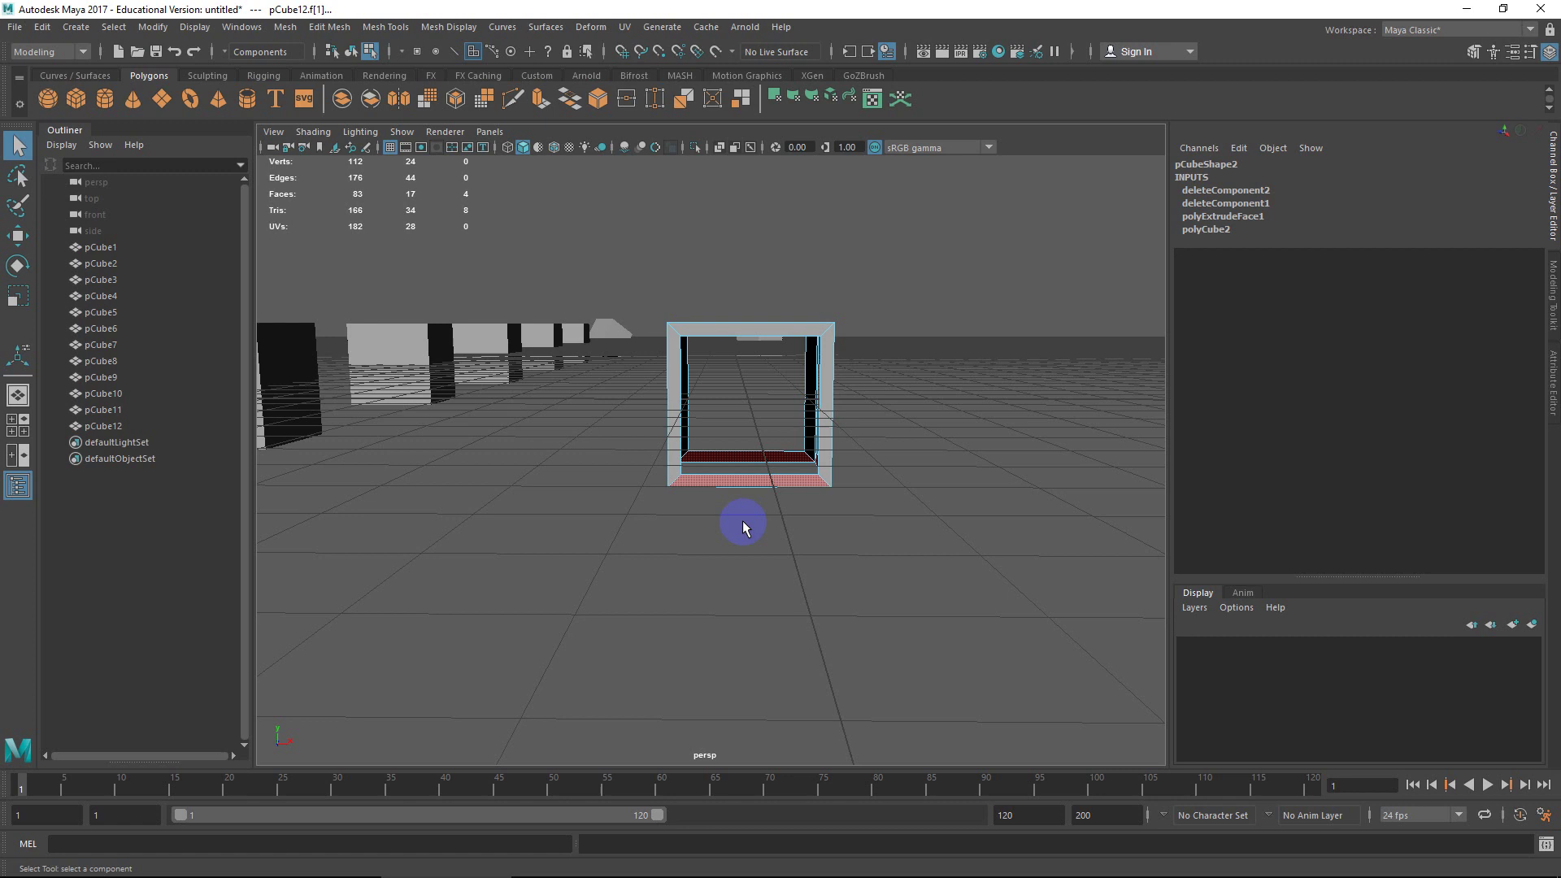
pyautogui.press('Delete')
# Step: Set the Scale Center to Manip and scale the legs' bottom vertices to 0 in Y so their ends are flat
pyautogui.moveTo(826, 478); pyautogui.dragTo(758, 403, button='right')
pyautogui.moveTo(848, 419); pyautogui.dragTo(614, 518)
pyautogui.press('r')
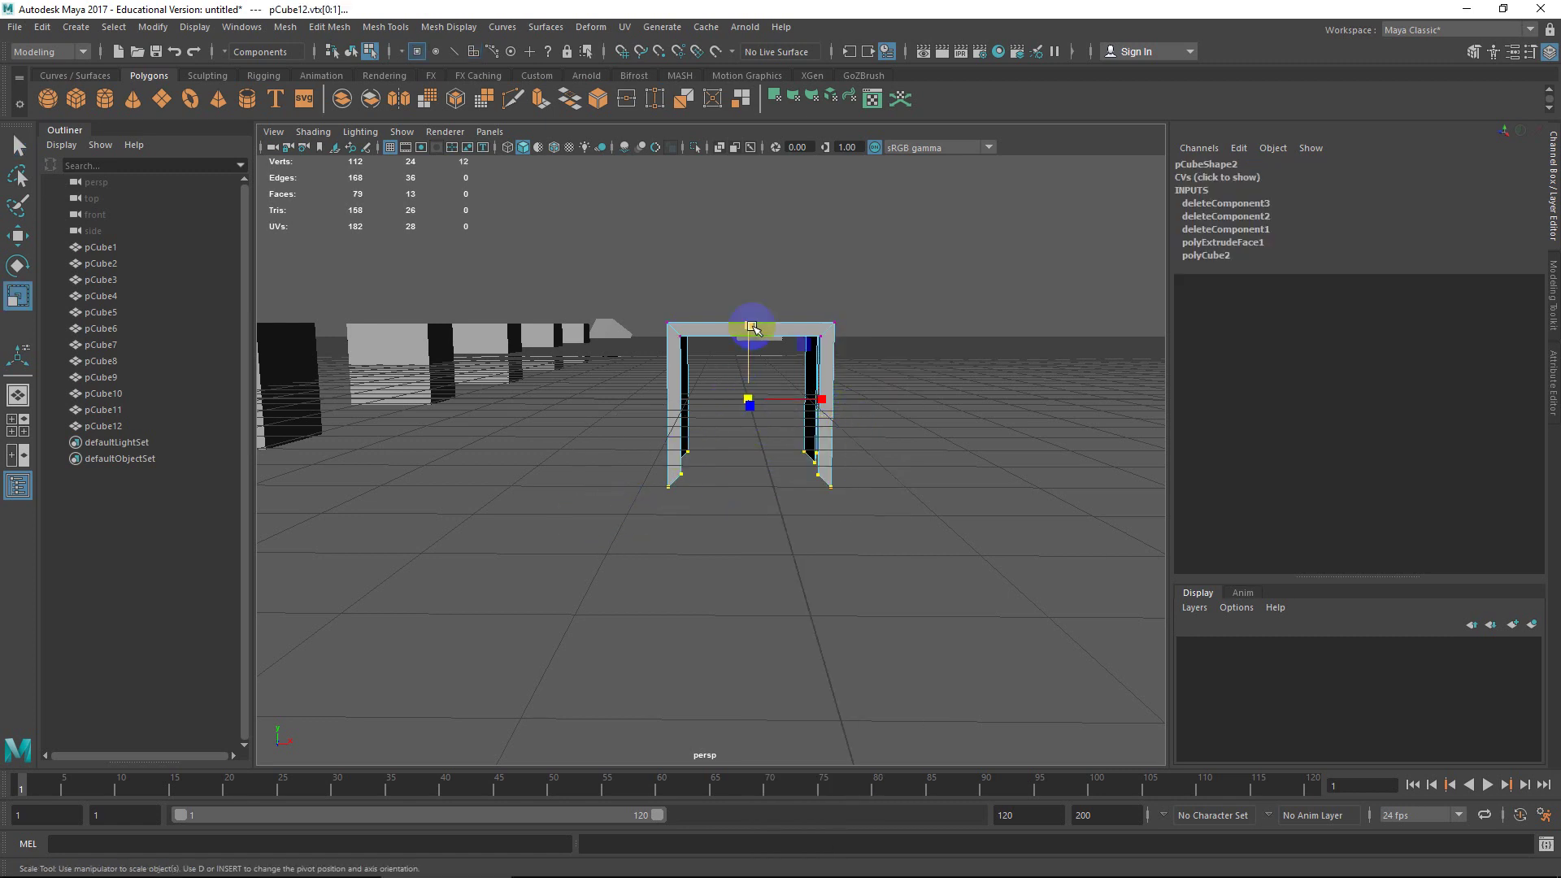
pyautogui.doubleClick(18, 296)
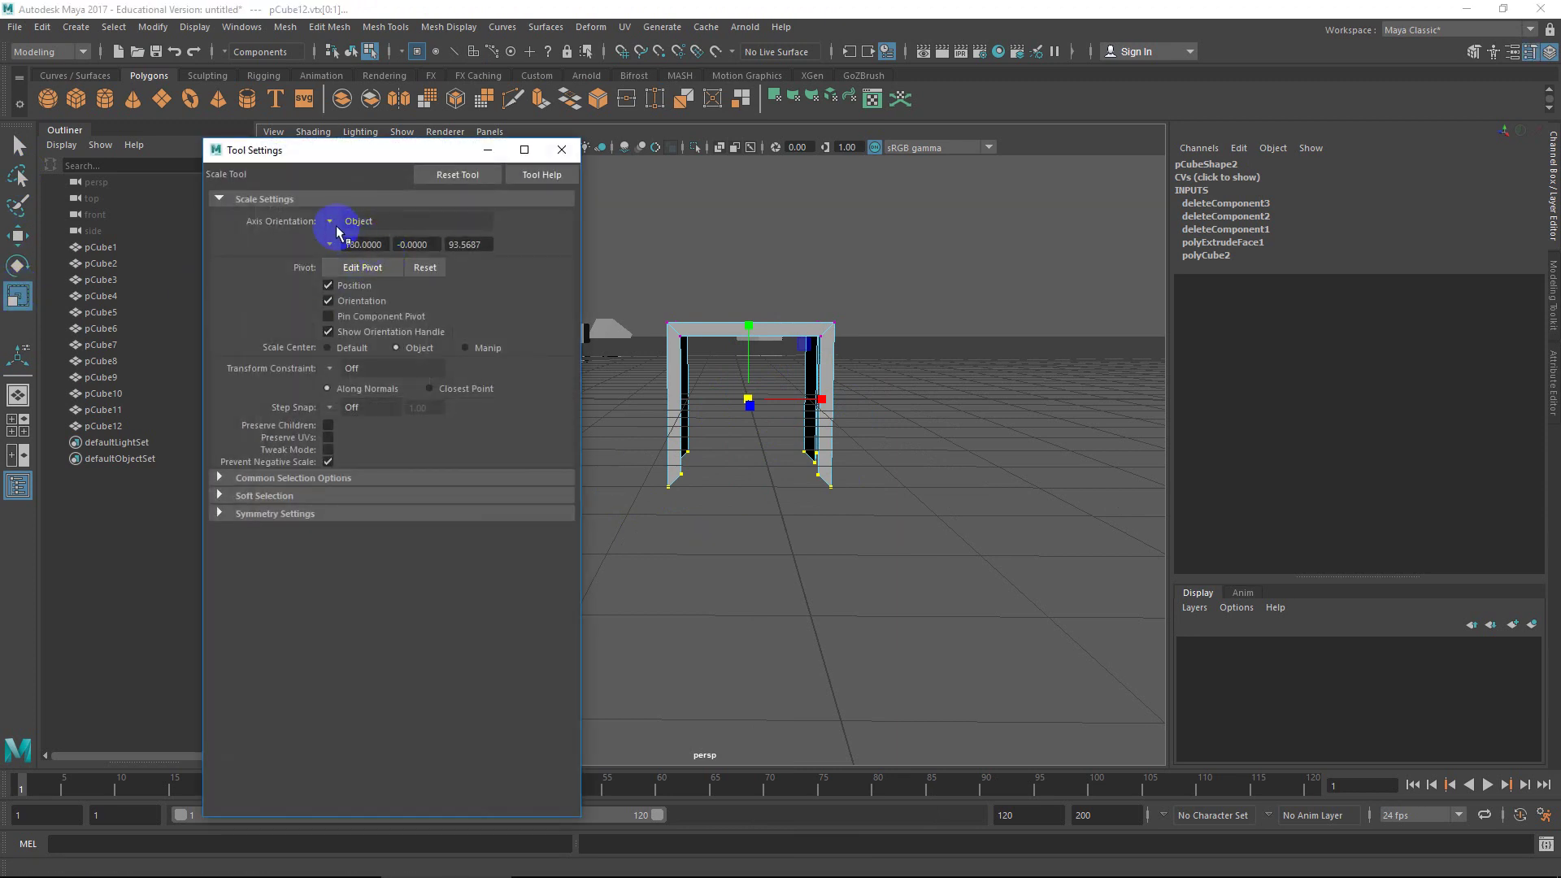
pyautogui.click(466, 348)
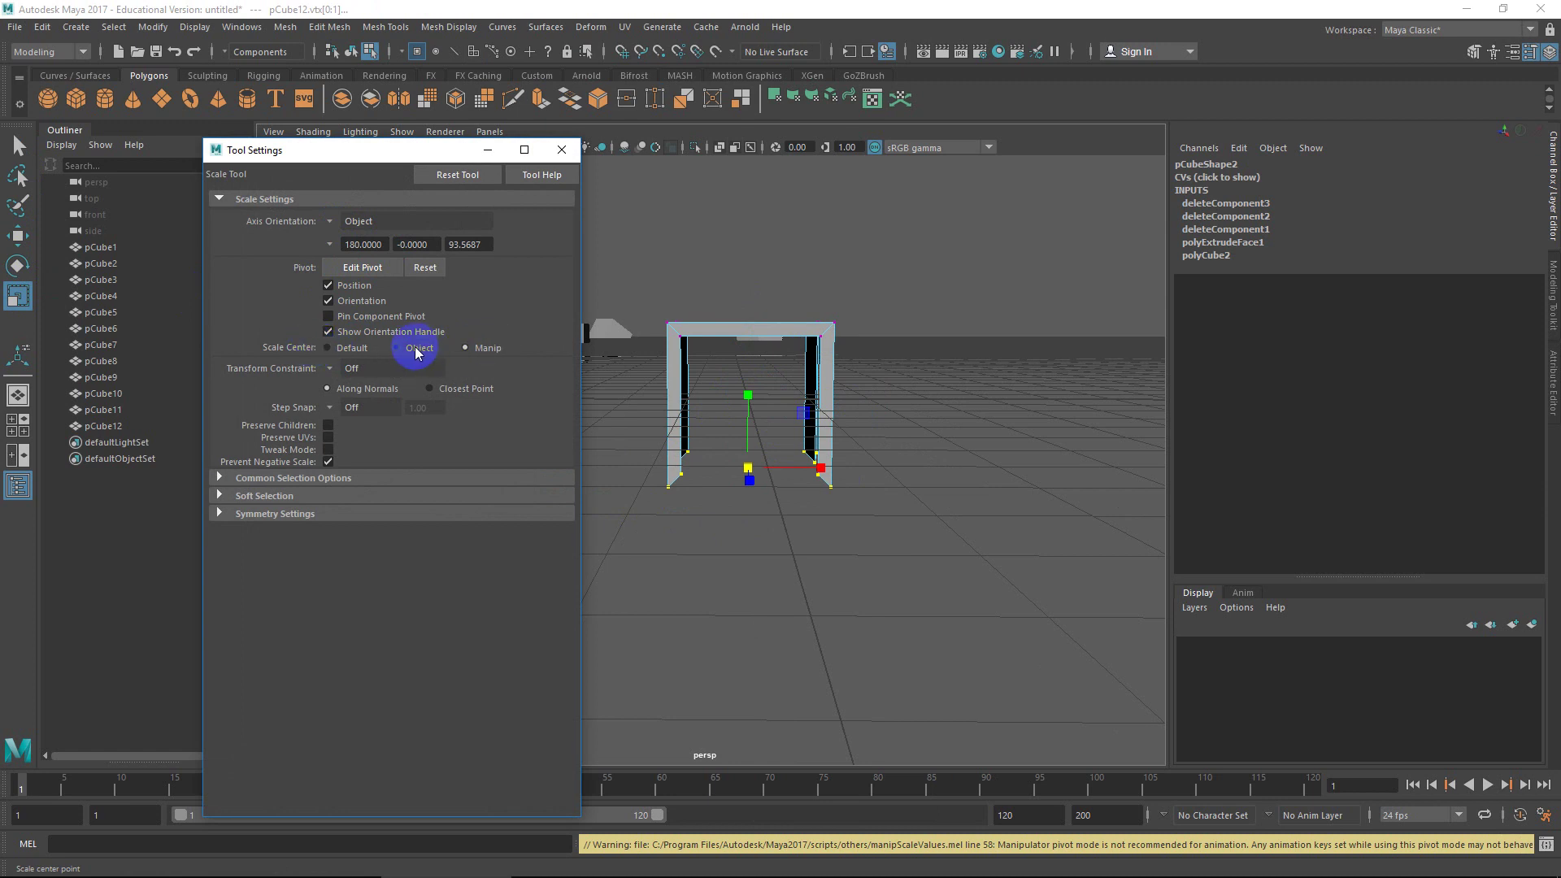
pyautogui.click(339, 349)
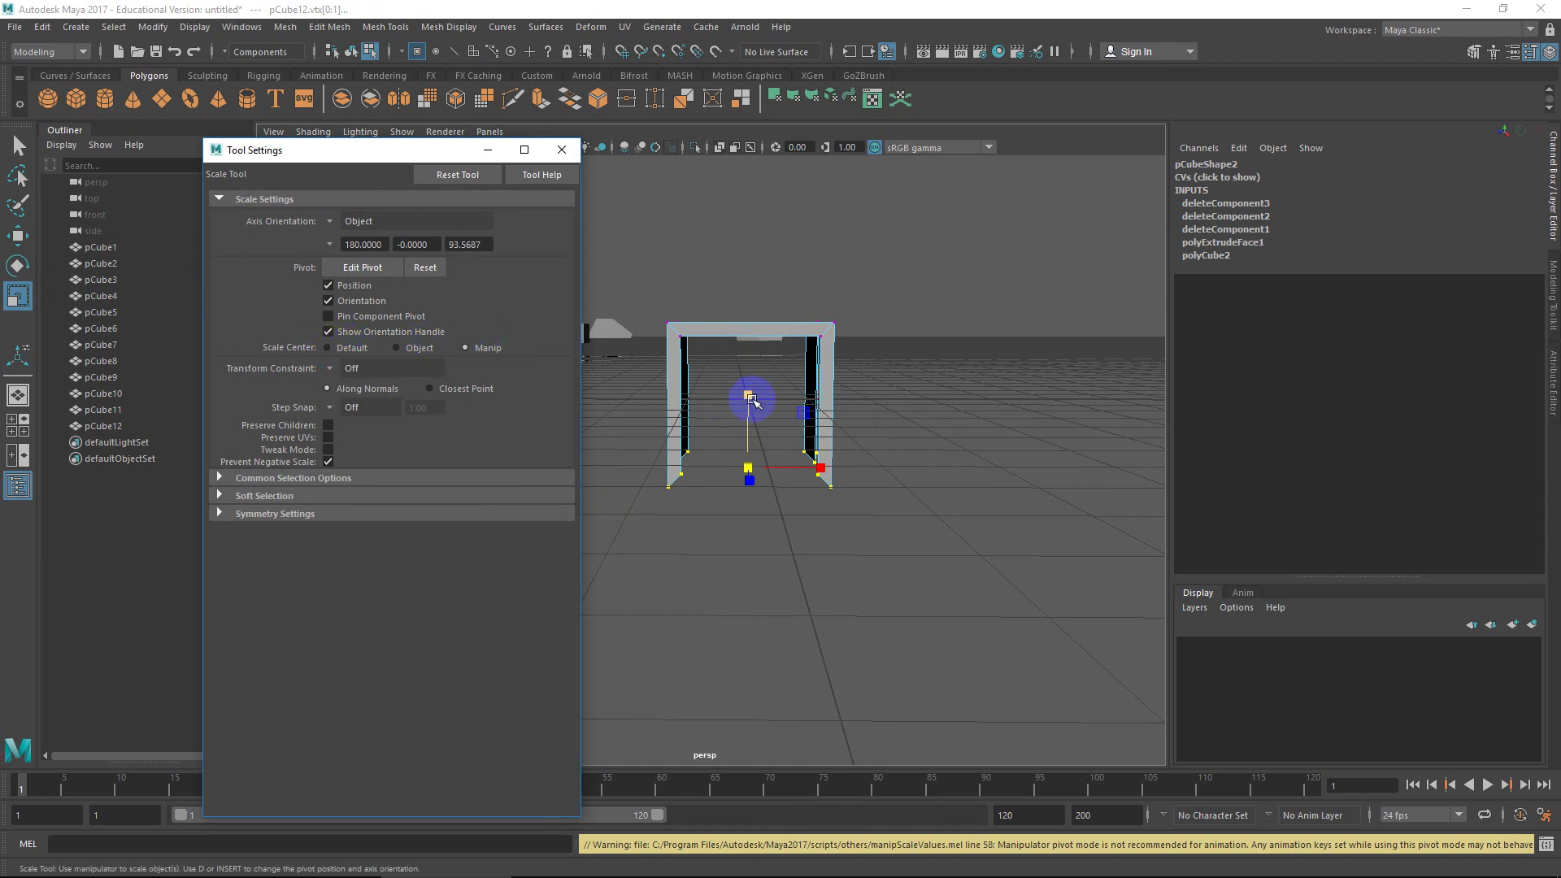
pyautogui.keyDown('alt'); pyautogui.moveTo(750, 398); pyautogui.dragTo(780, 494); pyautogui.keyUp('alt')
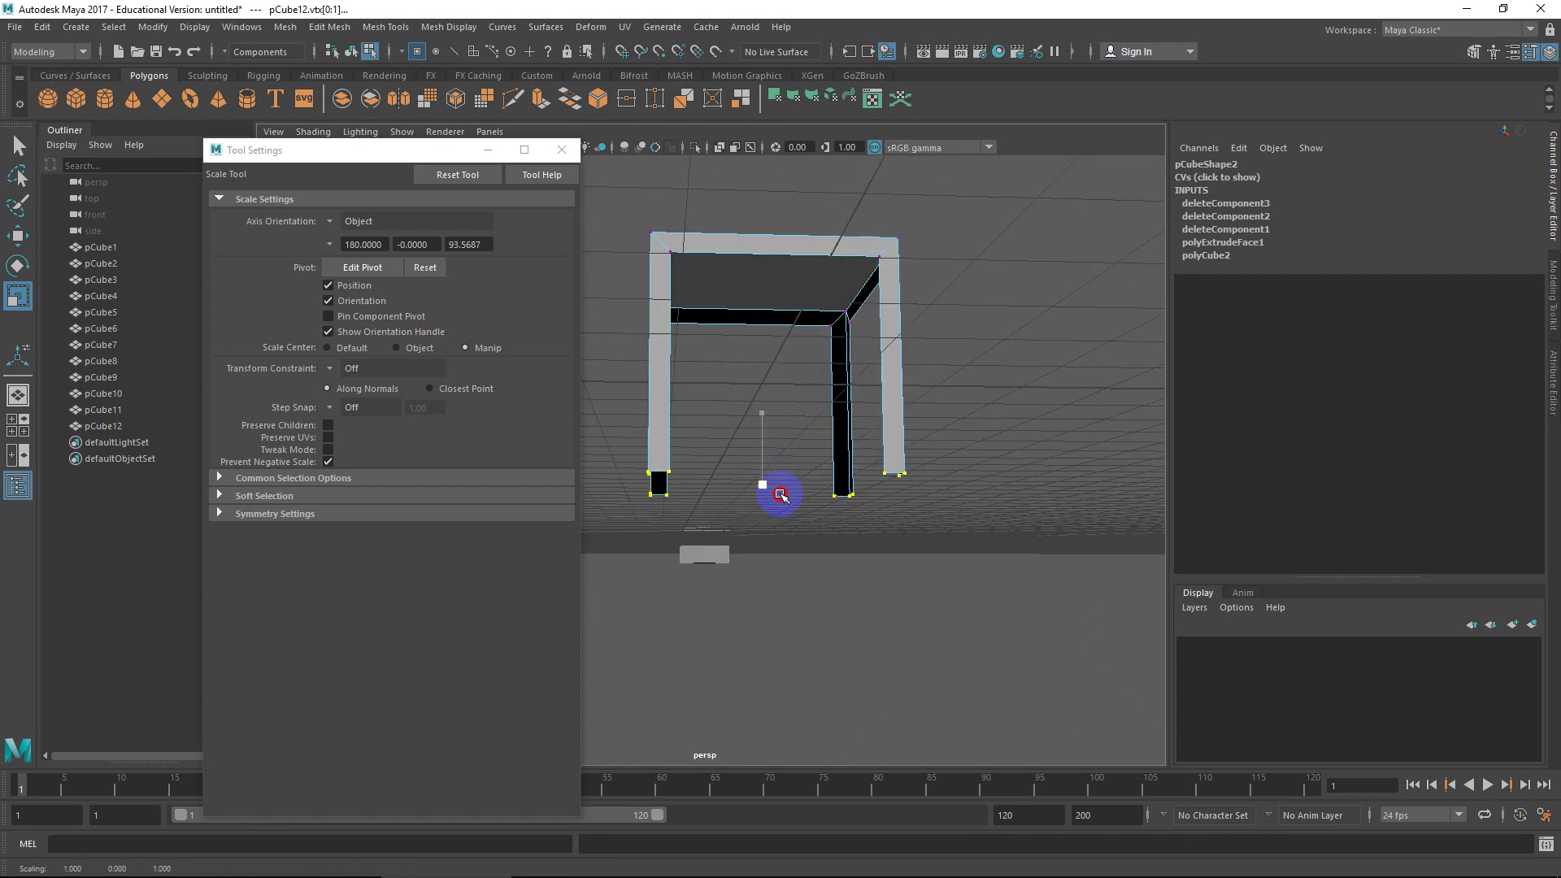
# Step: Try to insert an edge loop across the tabletop near one side with the Multi-Cut tool
pyautogui.keyDown('alt'); pyautogui.moveTo(792, 383); pyautogui.dragTo(752, 397); pyautogui.keyUp('alt')
pyautogui.scroll(-5, 837, 415)
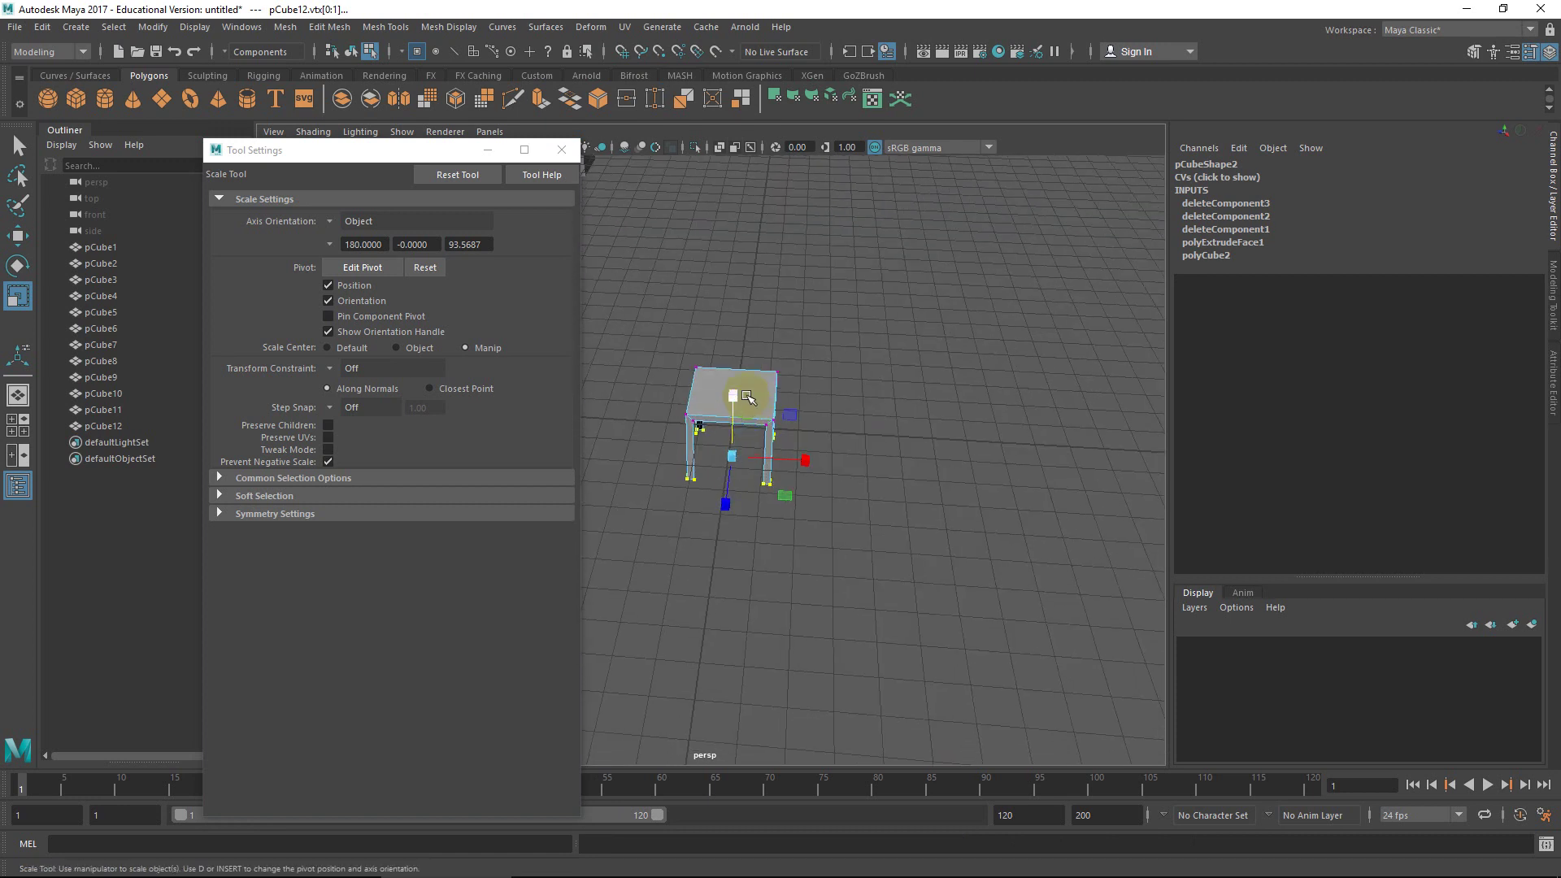
pyautogui.scroll(5, 751, 397)
pyautogui.keyDown('alt'); pyautogui.moveTo(751, 399); pyautogui.dragTo(772, 499, button='middle'); pyautogui.keyUp('alt')
pyautogui.moveTo(756, 379); pyautogui.dragTo(758, 418, button='right')
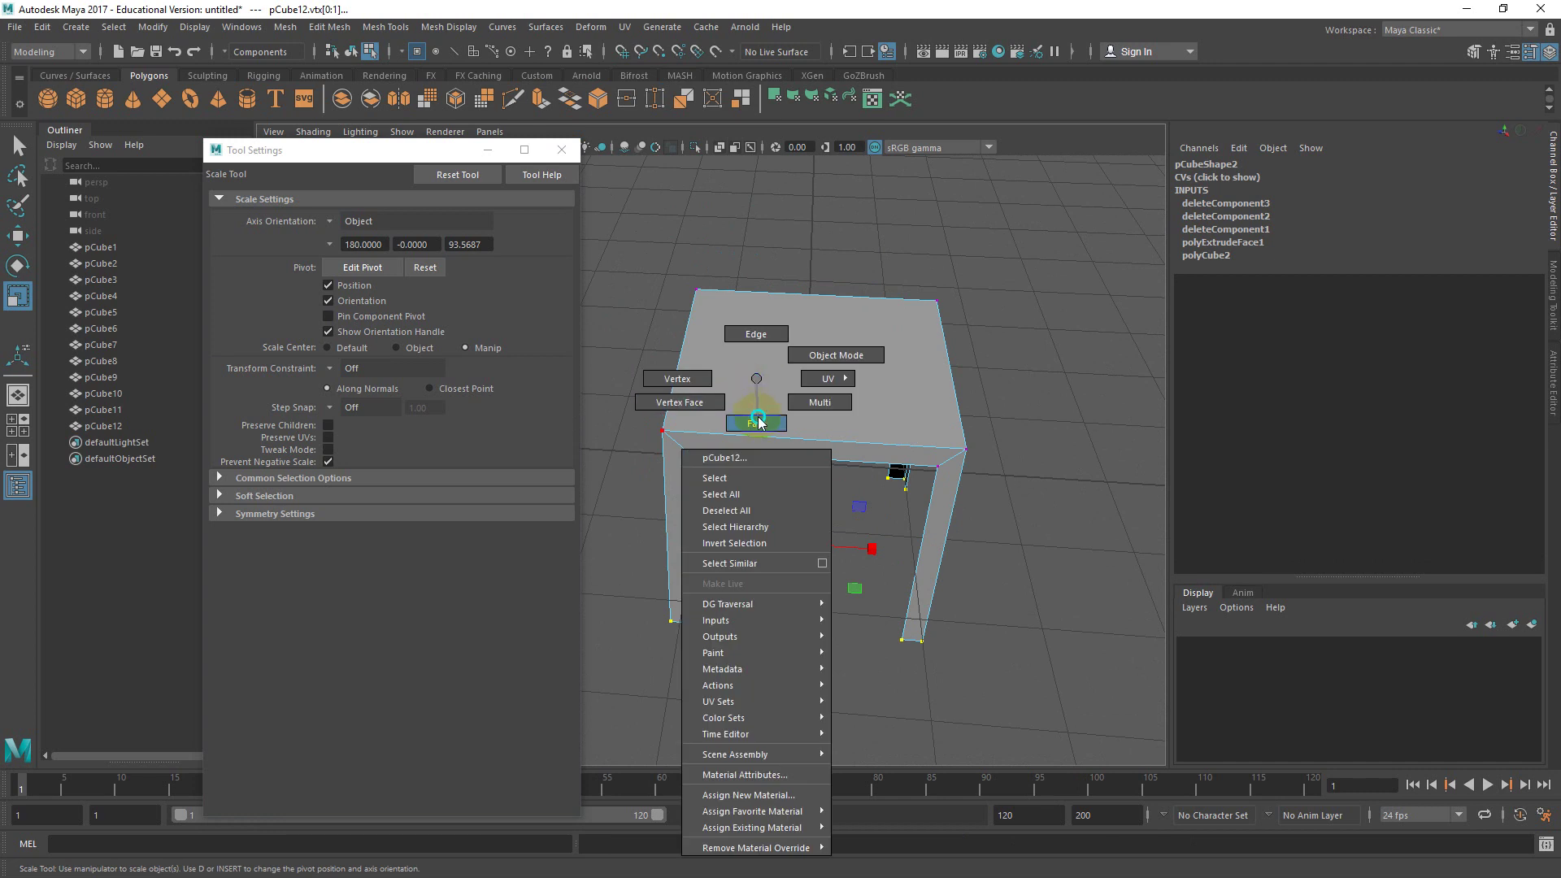
pyautogui.moveTo(758, 333); pyautogui.dragTo(758, 331, button='right')
pyautogui.keyDown('alt'); pyautogui.moveTo(741, 398); pyautogui.dragTo(781, 390); pyautogui.keyUp('alt')
pyautogui.keyDown('shift'); pyautogui.moveTo(767, 419); pyautogui.dragTo(738, 421, button='right'); pyautogui.keyUp('shift')
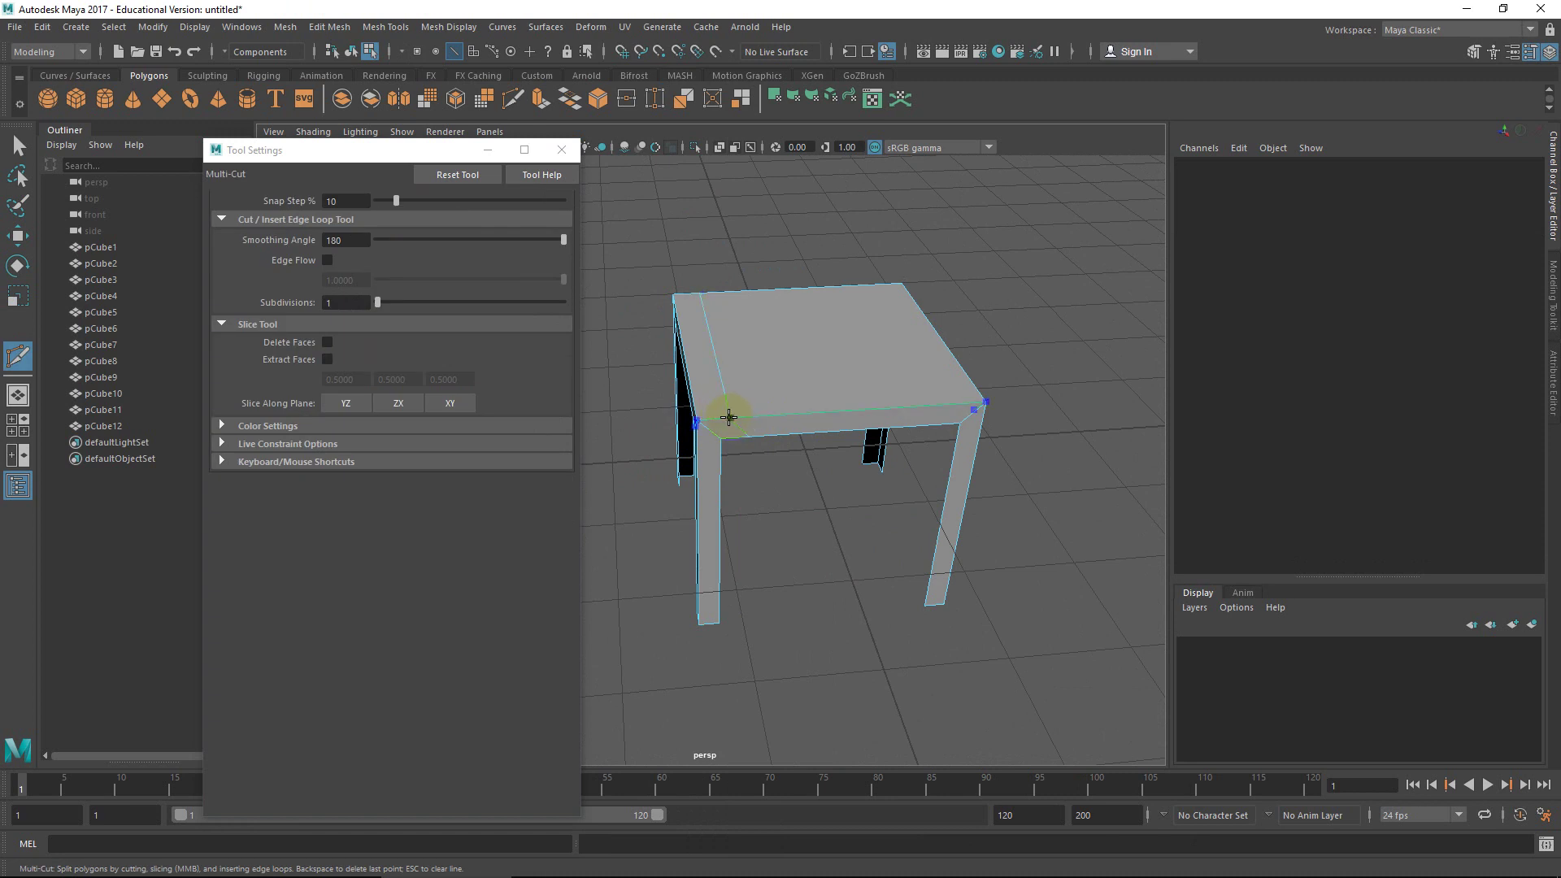
pyautogui.keyDown('alt'); pyautogui.moveTo(878, 415); pyautogui.dragTo(816, 425, button='right'); pyautogui.keyUp('alt')
pyautogui.keyDown('alt'); pyautogui.moveTo(816, 425); pyautogui.dragTo(843, 415, button='middle'); pyautogui.keyUp('alt')
pyautogui.keyDown('alt'); pyautogui.moveTo(781, 435); pyautogui.dragTo(840, 411); pyautogui.keyUp('alt')
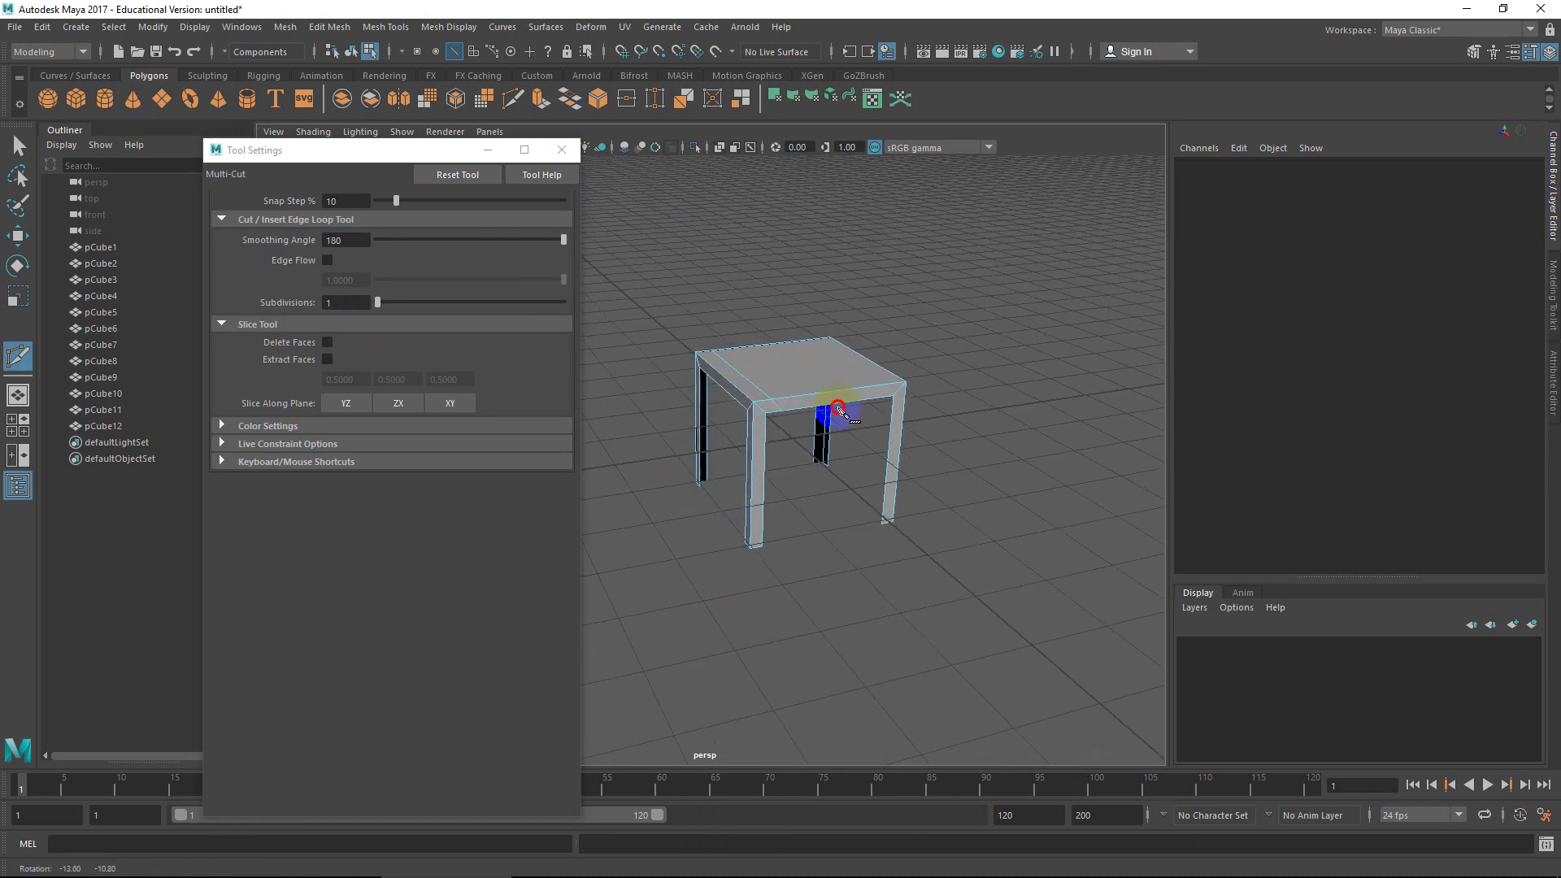
pyautogui.keyDown('alt'); pyautogui.moveTo(757, 406); pyautogui.dragTo(814, 409, button='right'); pyautogui.keyUp('alt')
pyautogui.keyDown('alt'); pyautogui.moveTo(818, 411); pyautogui.dragTo(801, 445, button='middle'); pyautogui.keyUp('alt')
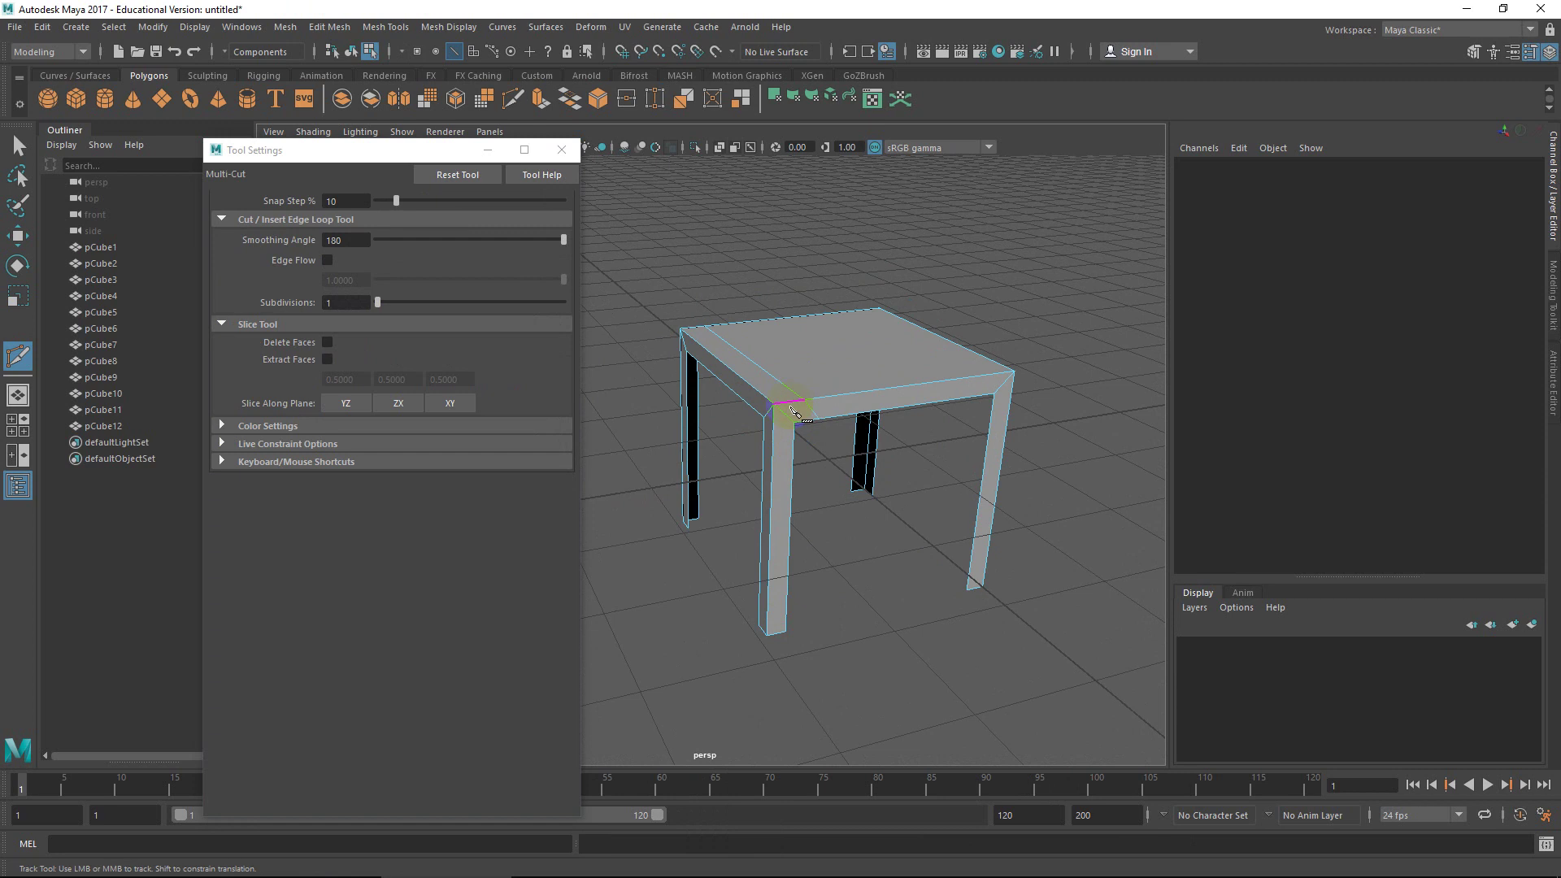
# Step: Undo the tabletop edge loop while keeping the flattened leg ends
pyautogui.hotkey('ctrl', 'z')
pyautogui.hotkey('ctrl', 'z')
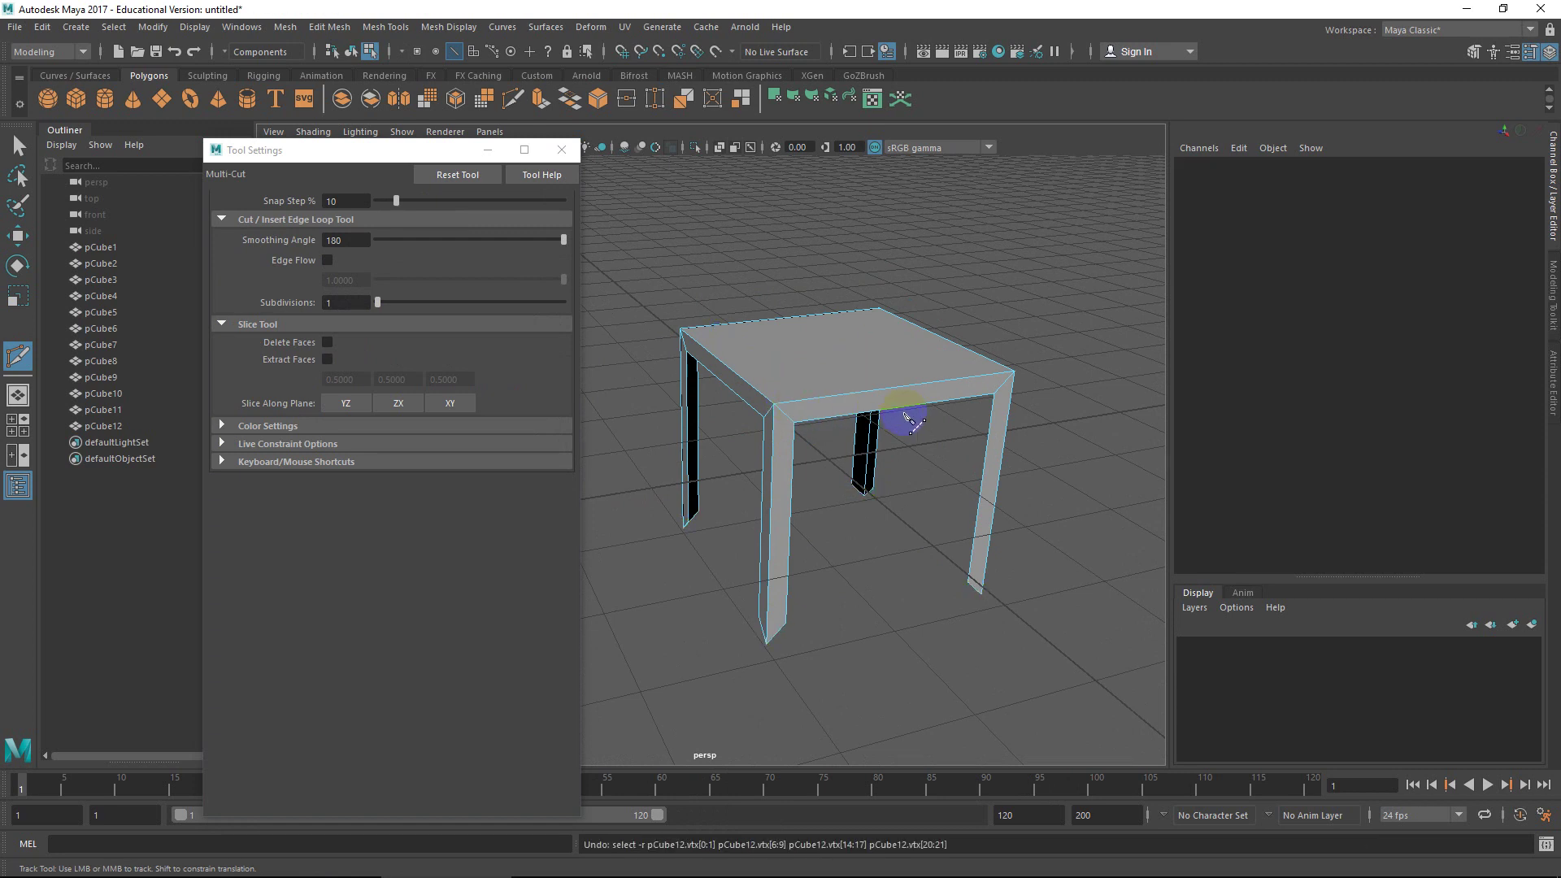
pyautogui.hotkey('shift', 'z')
pyautogui.hotkey('shift', 'z')
pyautogui.moveTo(854, 374); pyautogui.dragTo(856, 419, button='right')
pyautogui.click(870, 393)
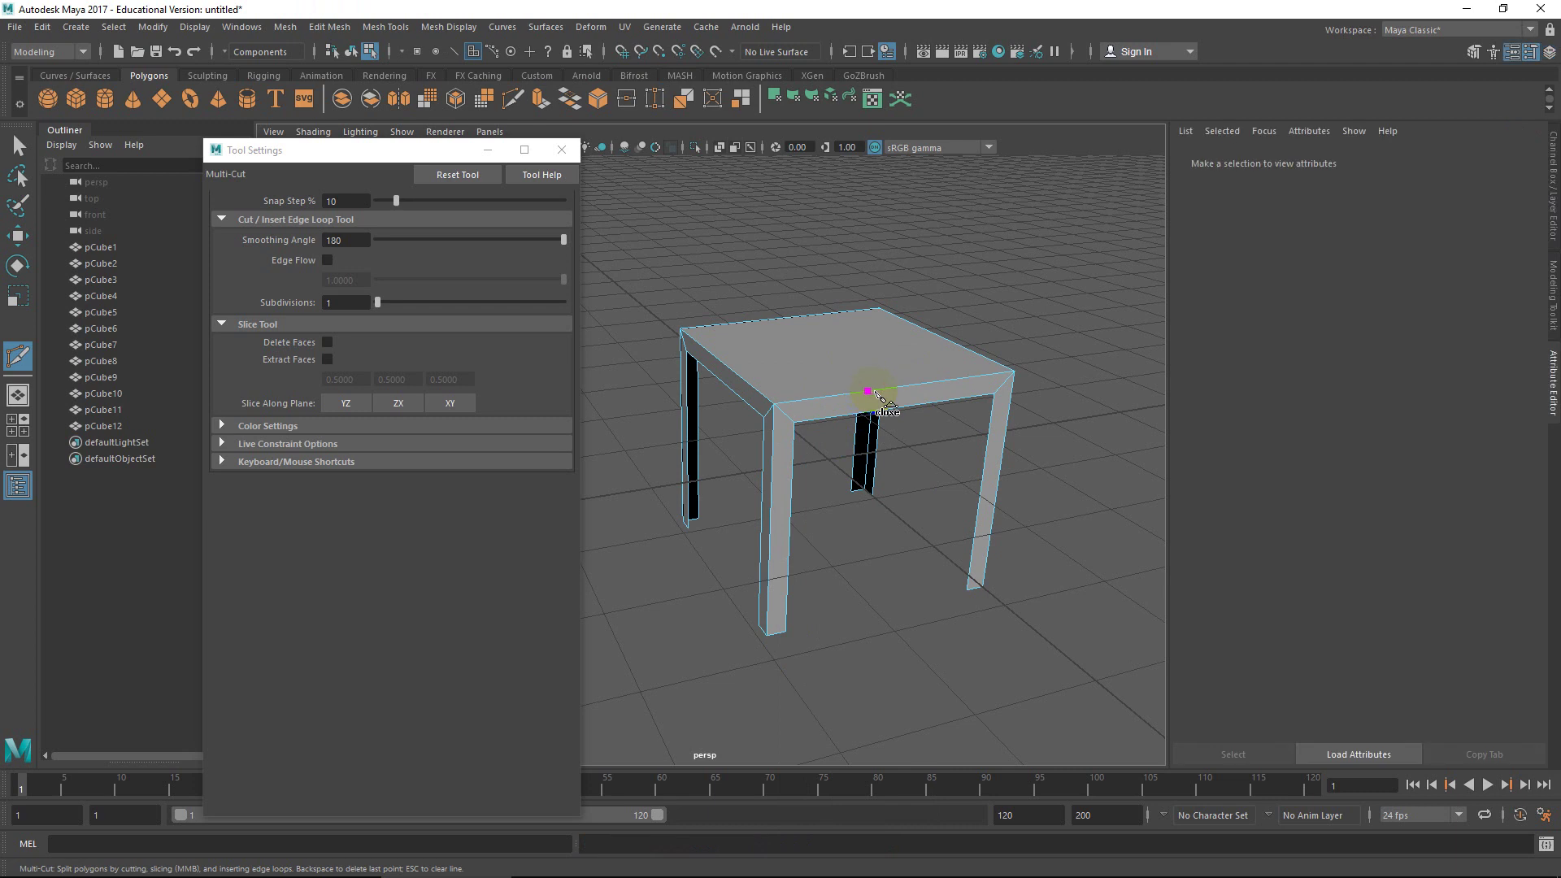
pyautogui.press('e')
pyautogui.scroll(3, 879, 395)
pyautogui.scroll(-1, 958, 386)
pyautogui.rightClick(928, 373)
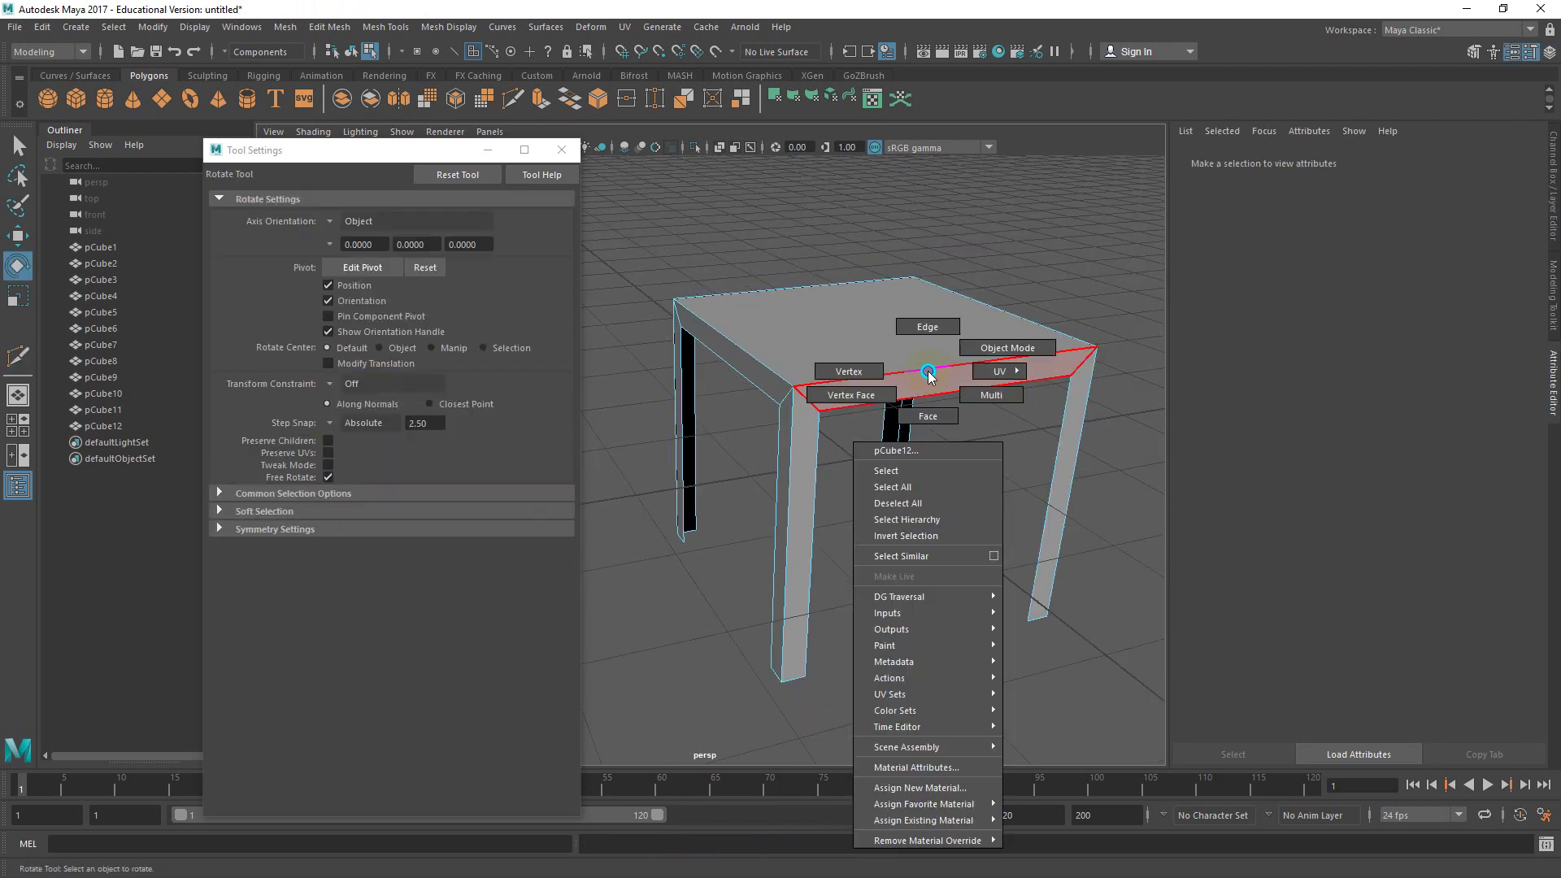
pyautogui.click(872, 371)
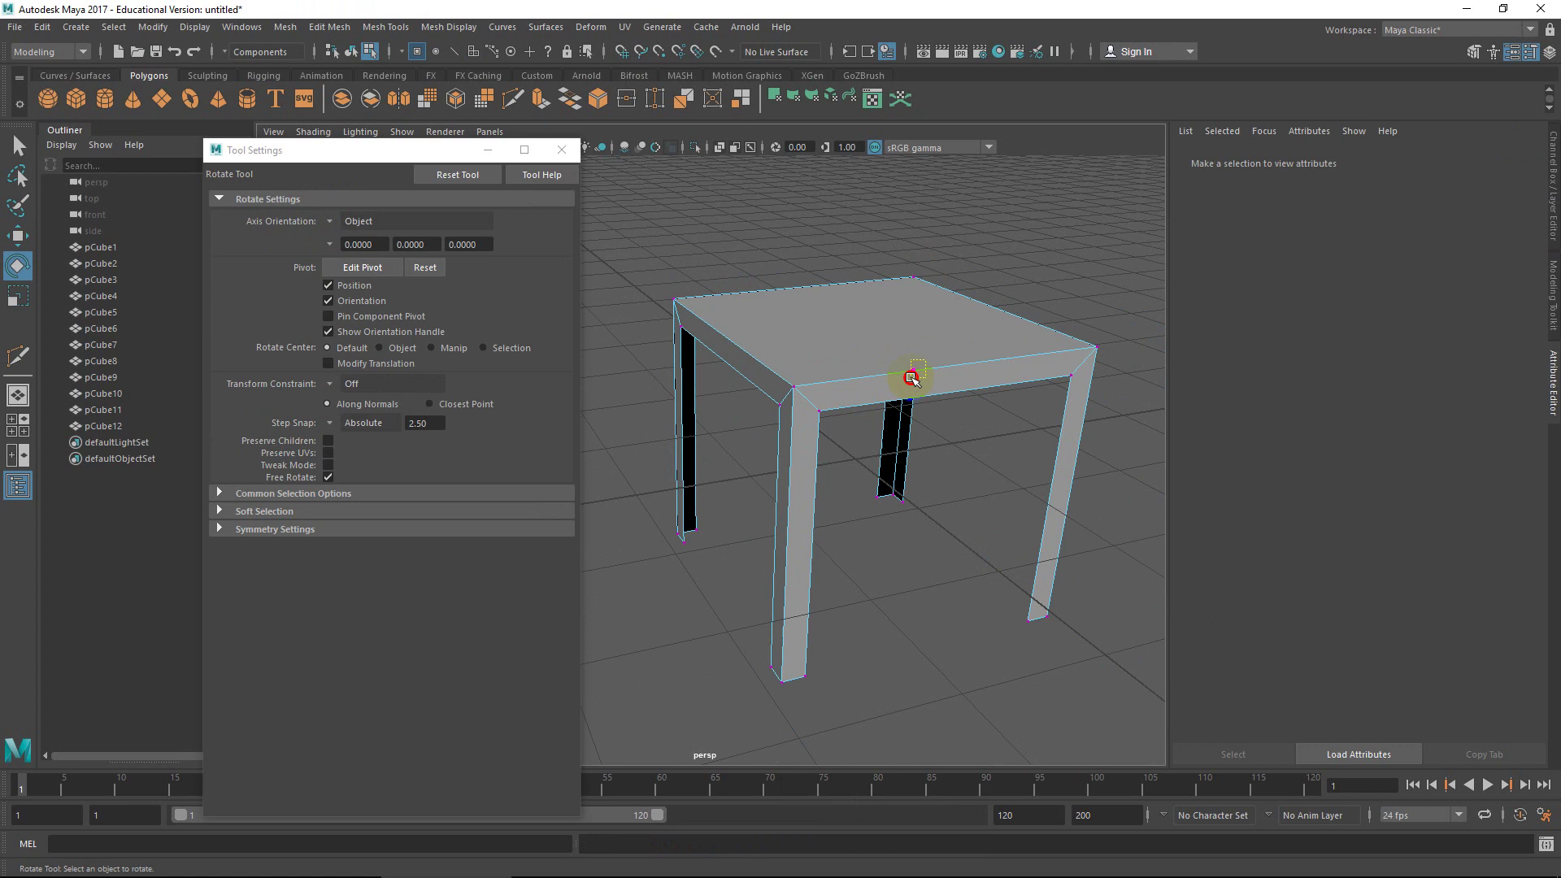
pyautogui.moveTo(912, 378); pyautogui.dragTo(910, 381)
pyautogui.click(945, 403)
# Step: Select all faces of the table and extrude them with a Local Translate Z of about 0.257
pyautogui.moveTo(907, 367); pyautogui.dragTo(903, 402, button='right')
pyautogui.press('F11')
pyautogui.click(913, 382)
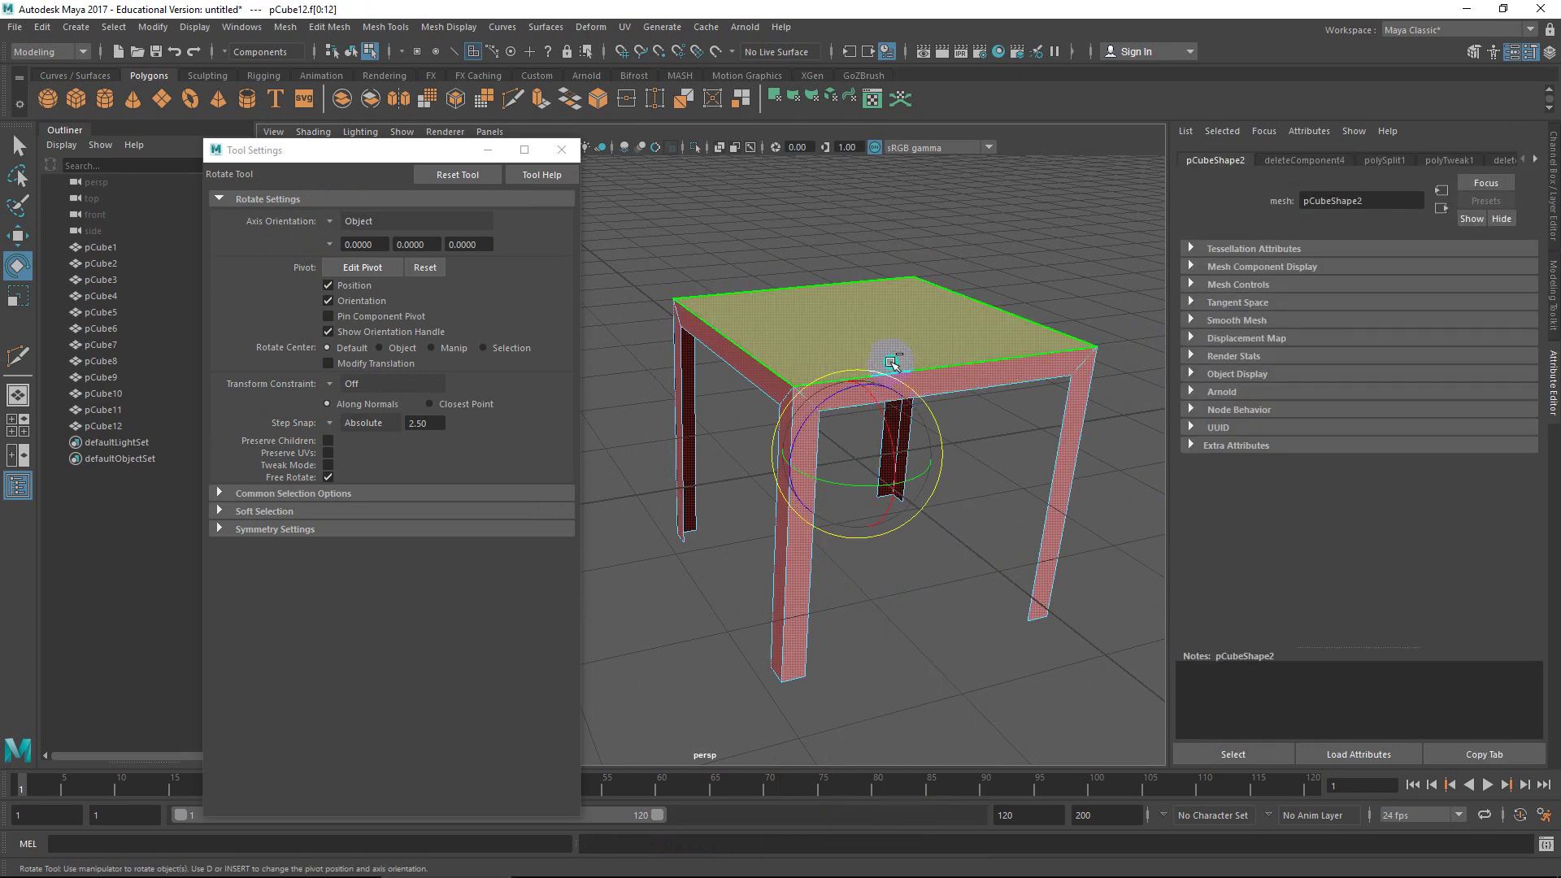
pyautogui.keyDown('shift'); pyautogui.rightClick(885, 368); pyautogui.keyUp('shift')
pyautogui.click(881, 408)
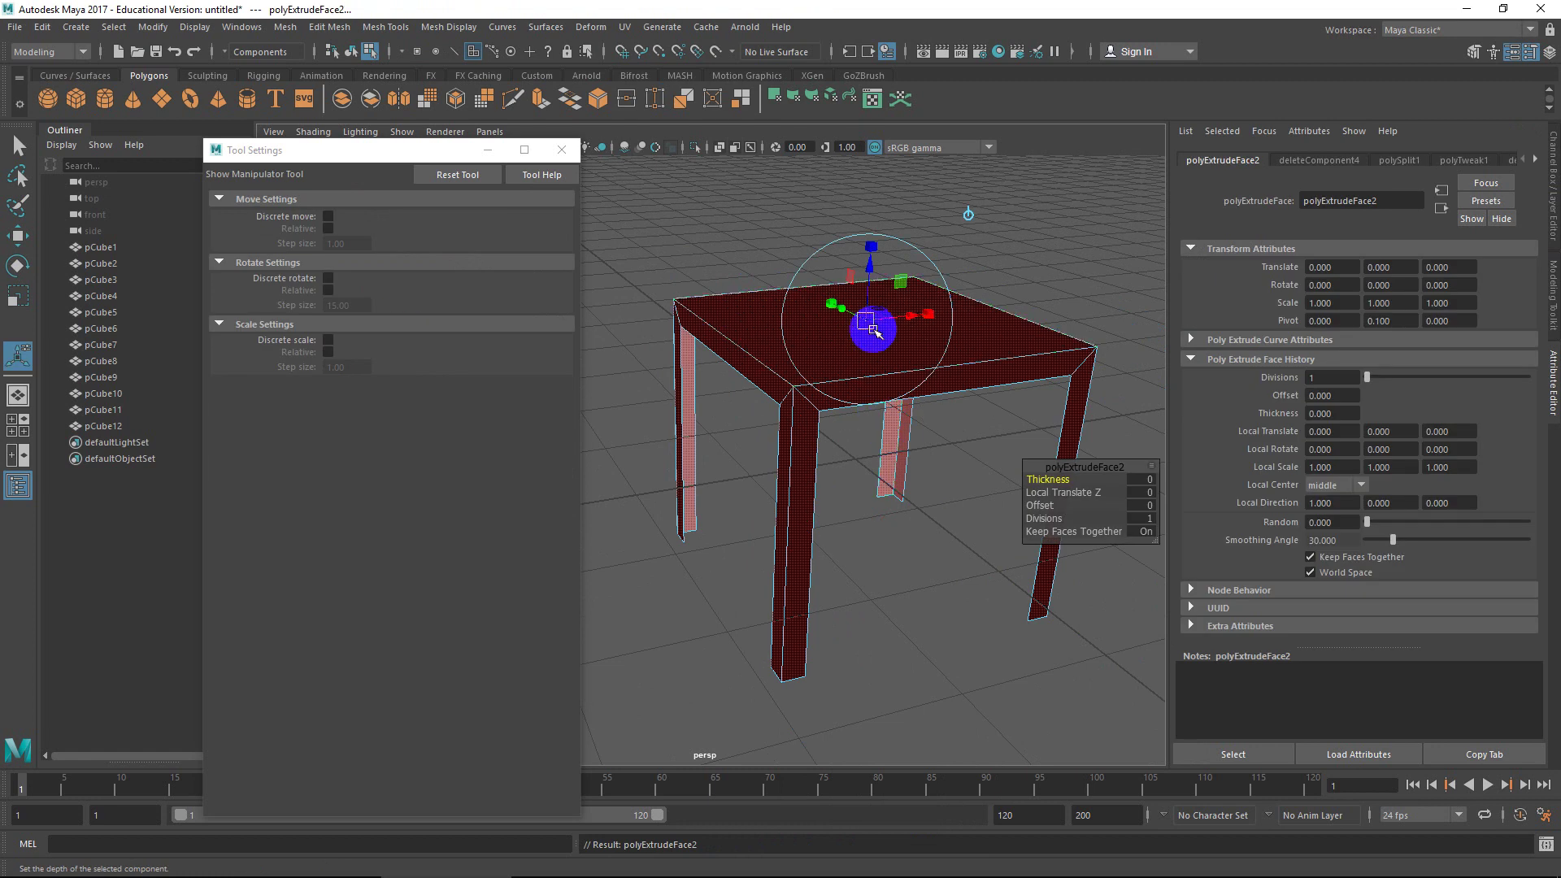
pyautogui.moveTo(869, 329); pyautogui.dragTo(743, 344)
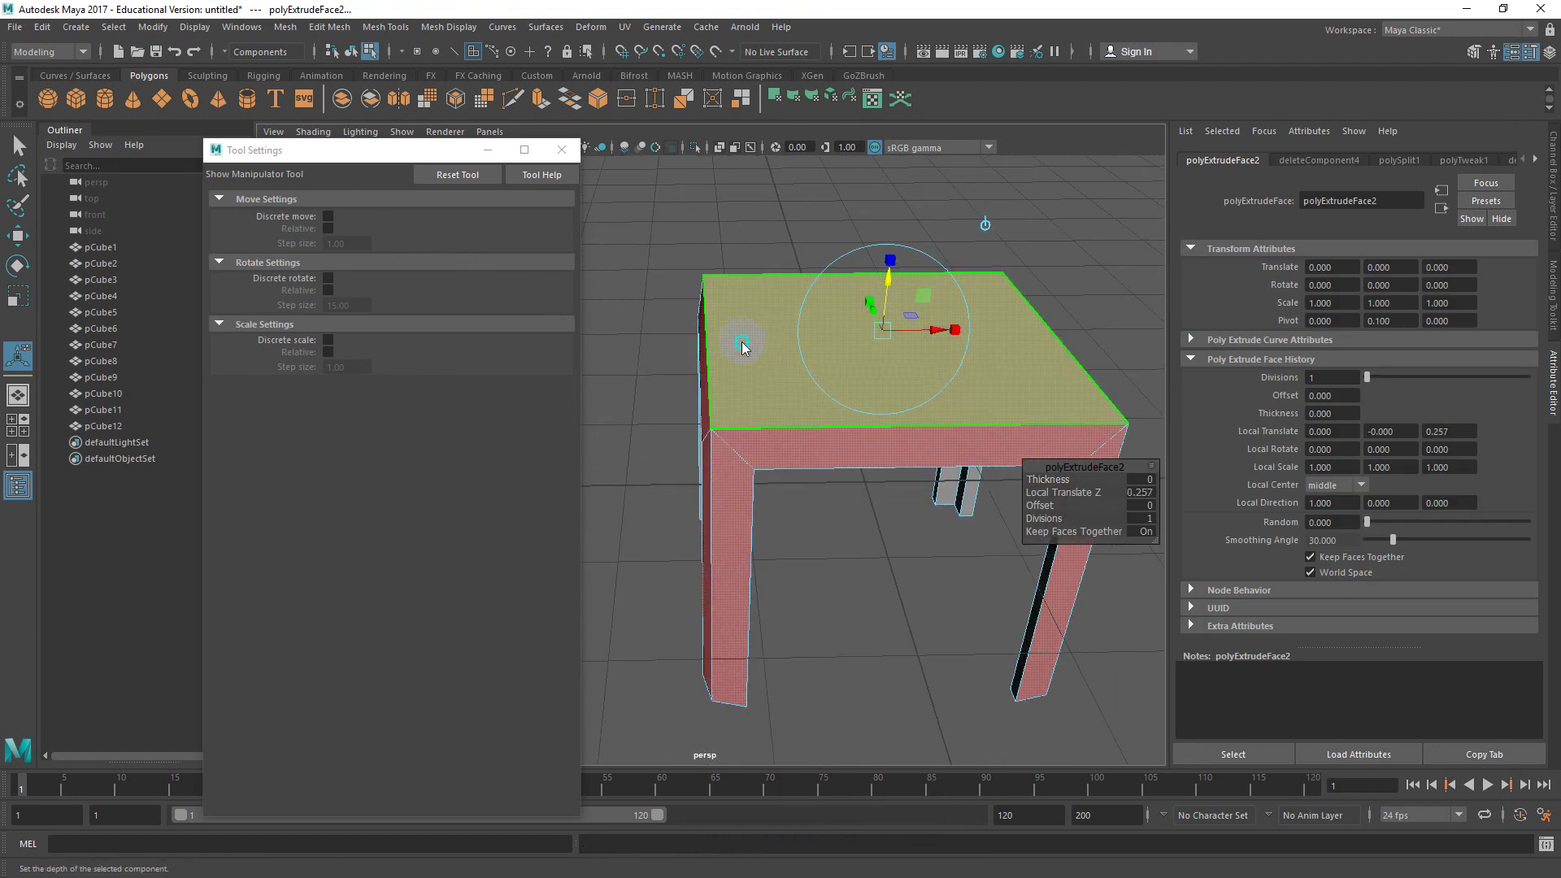
# Step: Insert an edge loop across the seat close to one side with the Multi-Cut tool
pyautogui.moveTo(744, 342); pyautogui.dragTo(744, 392, button='right')
pyautogui.click(755, 350)
pyautogui.click(756, 349)
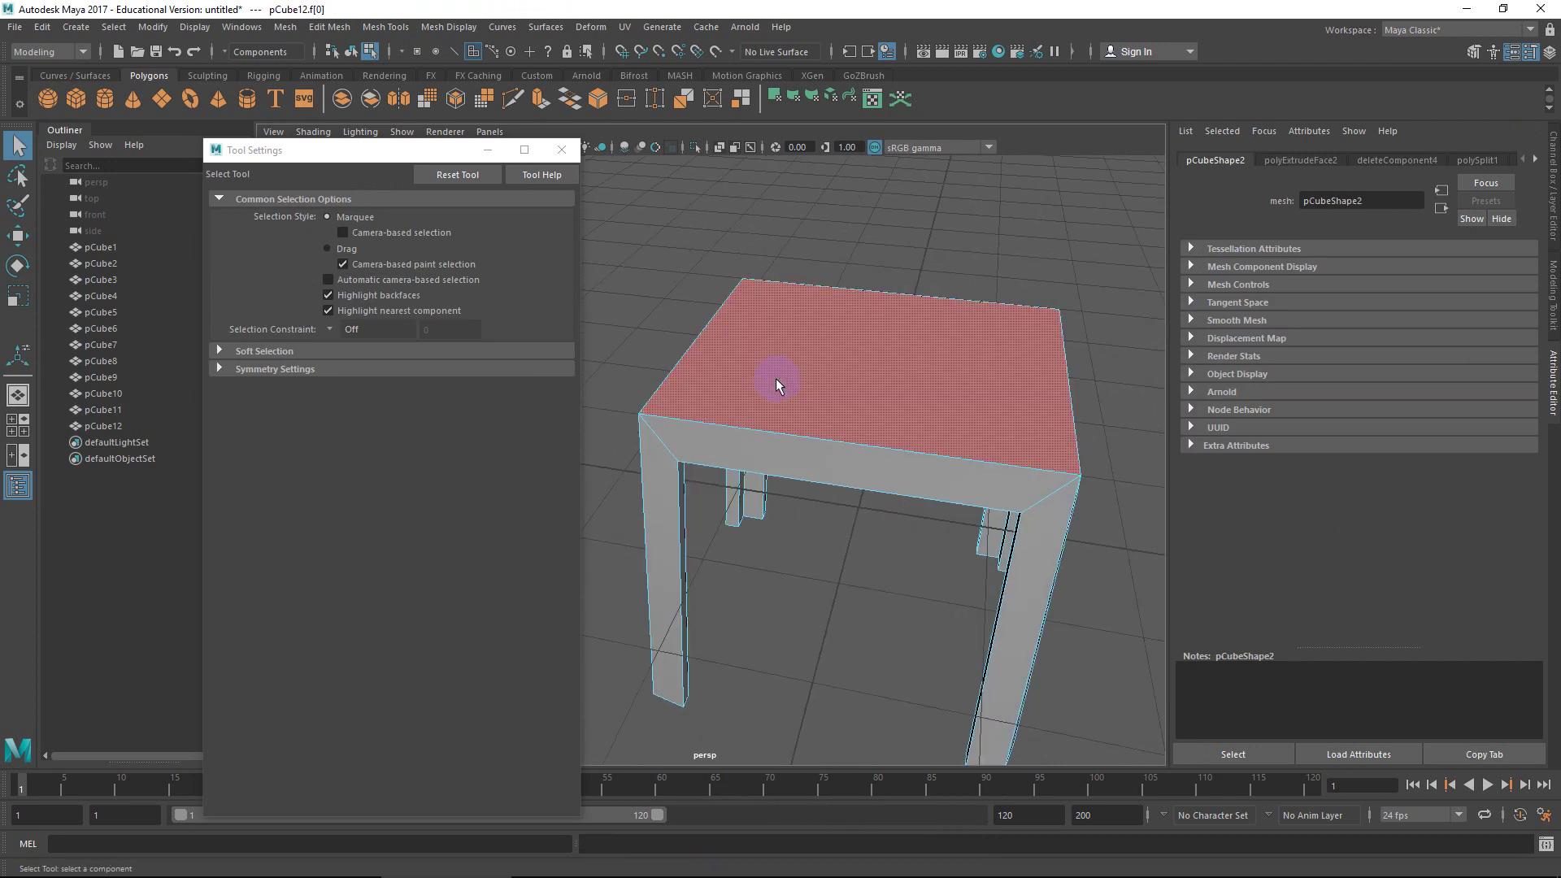
pyautogui.keyDown('alt'); pyautogui.moveTo(780, 383); pyautogui.dragTo(431, 388); pyautogui.keyUp('alt')
pyautogui.keyDown('shift'); pyautogui.moveTo(872, 405); pyautogui.dragTo(795, 405, button='right'); pyautogui.keyUp('shift')
pyautogui.keyDown('ctrl'); pyautogui.click(829, 427); pyautogui.keyUp('ctrl')
# Step: Extrude the narrow strip at the seat's edge upward by a Local Translate Z of about 3.795 to form a backrest
pyautogui.rightClick(794, 357)
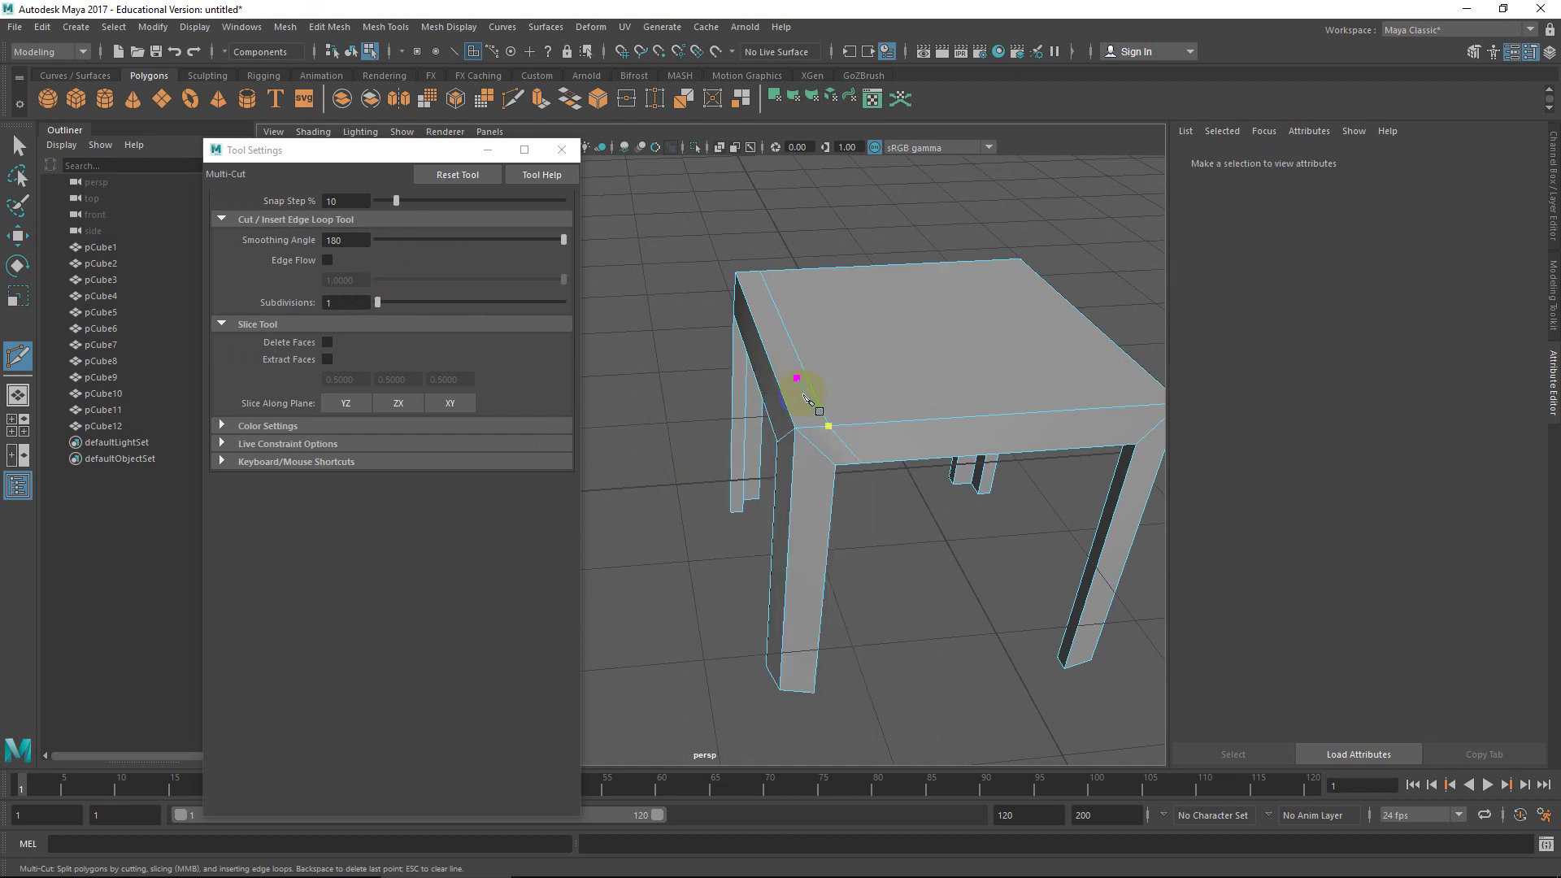
pyautogui.press('w')
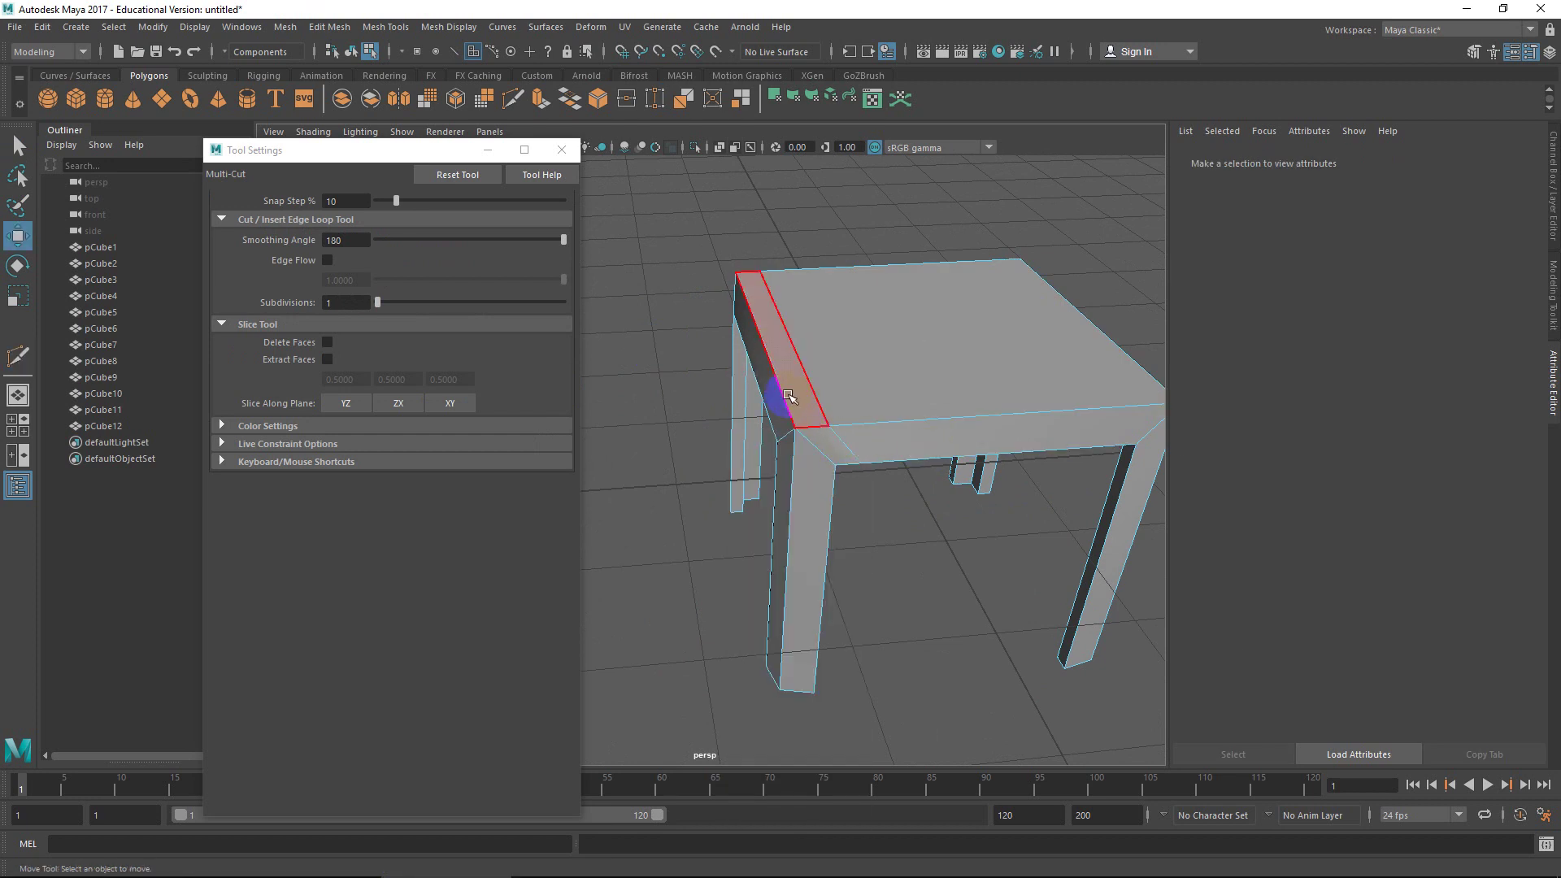
pyautogui.click(792, 397)
pyautogui.keyDown('shift'); pyautogui.moveTo(790, 388); pyautogui.dragTo(788, 433, button='right'); pyautogui.keyUp('shift')
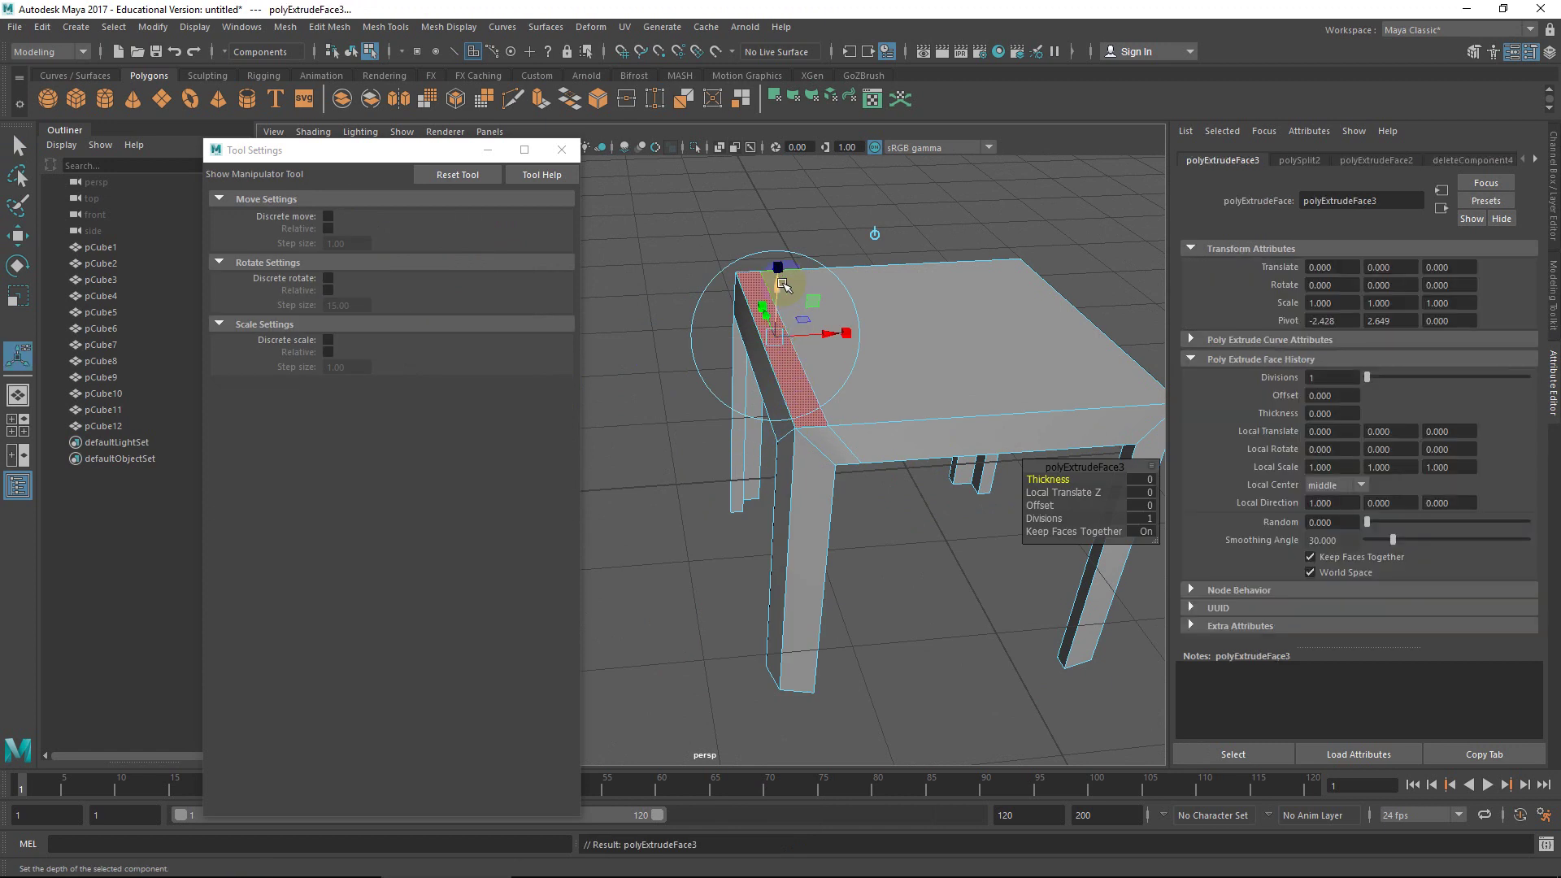
pyautogui.moveTo(779, 268); pyautogui.dragTo(774, 6)
pyautogui.scroll(-5, 957, 444)
pyautogui.keyDown('alt'); pyautogui.moveTo(956, 443); pyautogui.dragTo(781, 442); pyautogui.keyUp('alt')
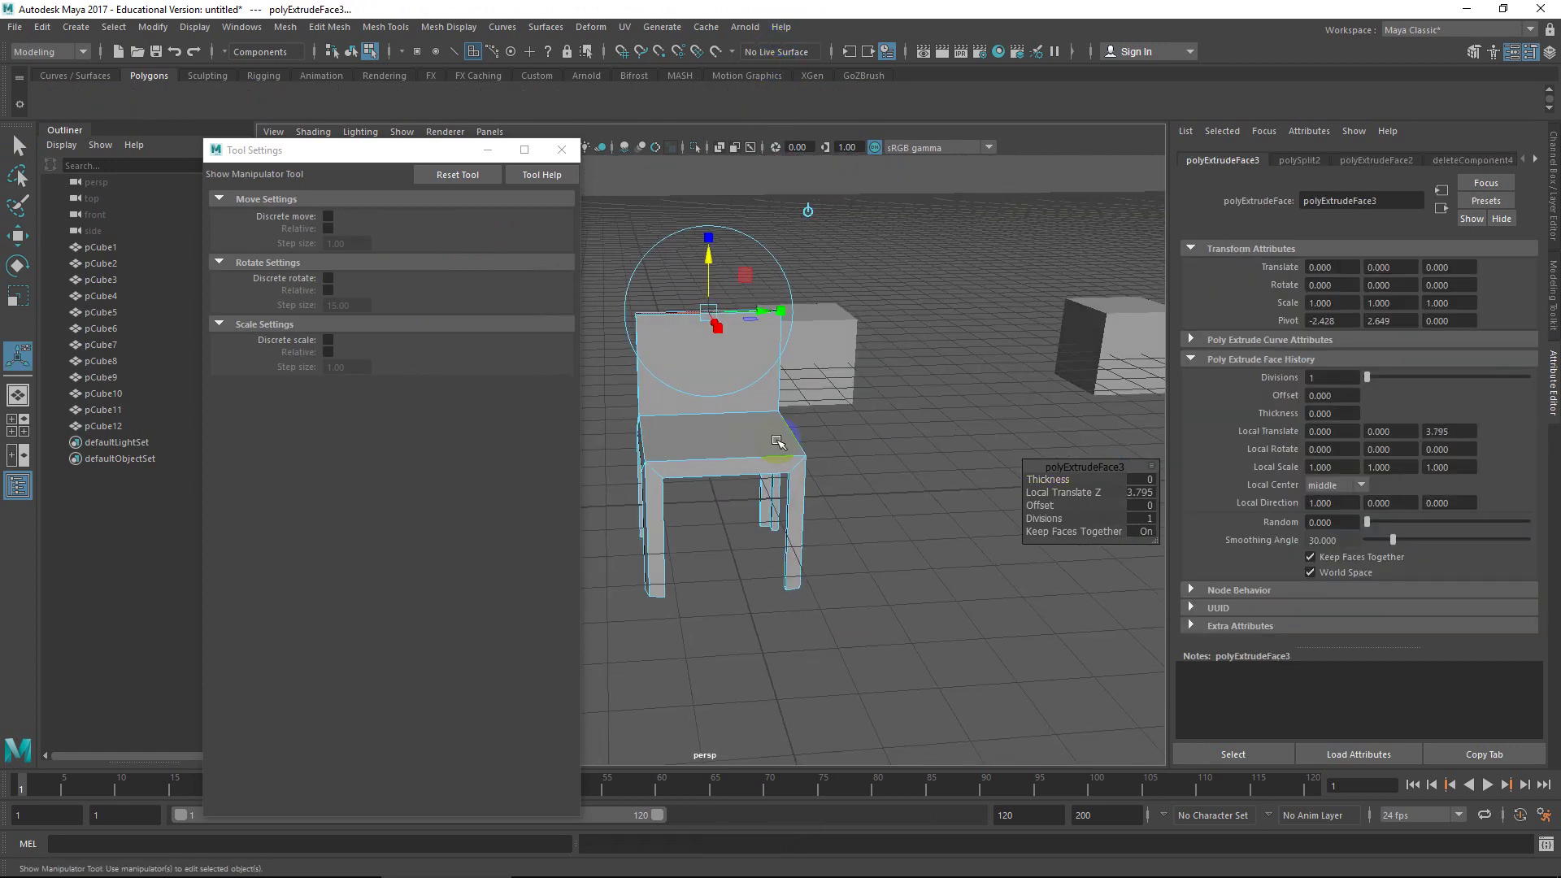
pyautogui.keyDown('alt'); pyautogui.moveTo(781, 442); pyautogui.dragTo(876, 514, button='middle'); pyautogui.keyUp('alt')
# Step: Close the Tool Settings window and return the chair to object mode
pyautogui.click(562, 149)
pyautogui.moveTo(852, 394); pyautogui.dragTo(932, 363, button='right')
pyautogui.scroll(-5, 823, 517)
pyautogui.moveTo(823, 517)
pyautogui.keyDown('alt'); pyautogui.mouseDown()
pyautogui.moveTo(793, 443)
pyautogui.moveTo(795, 488)
pyautogui.moveTo(826, 506)
pyautogui.mouseUp(); pyautogui.keyUp('alt')
pyautogui.scroll(-8, 721, 465)
pyautogui.keyDown('alt'); pyautogui.moveTo(825, 501); pyautogui.dragTo(732, 427, button='middle'); pyautogui.keyUp('alt')
pyautogui.doubleClick(690, 465)
pyautogui.scroll(6, 923, 553)
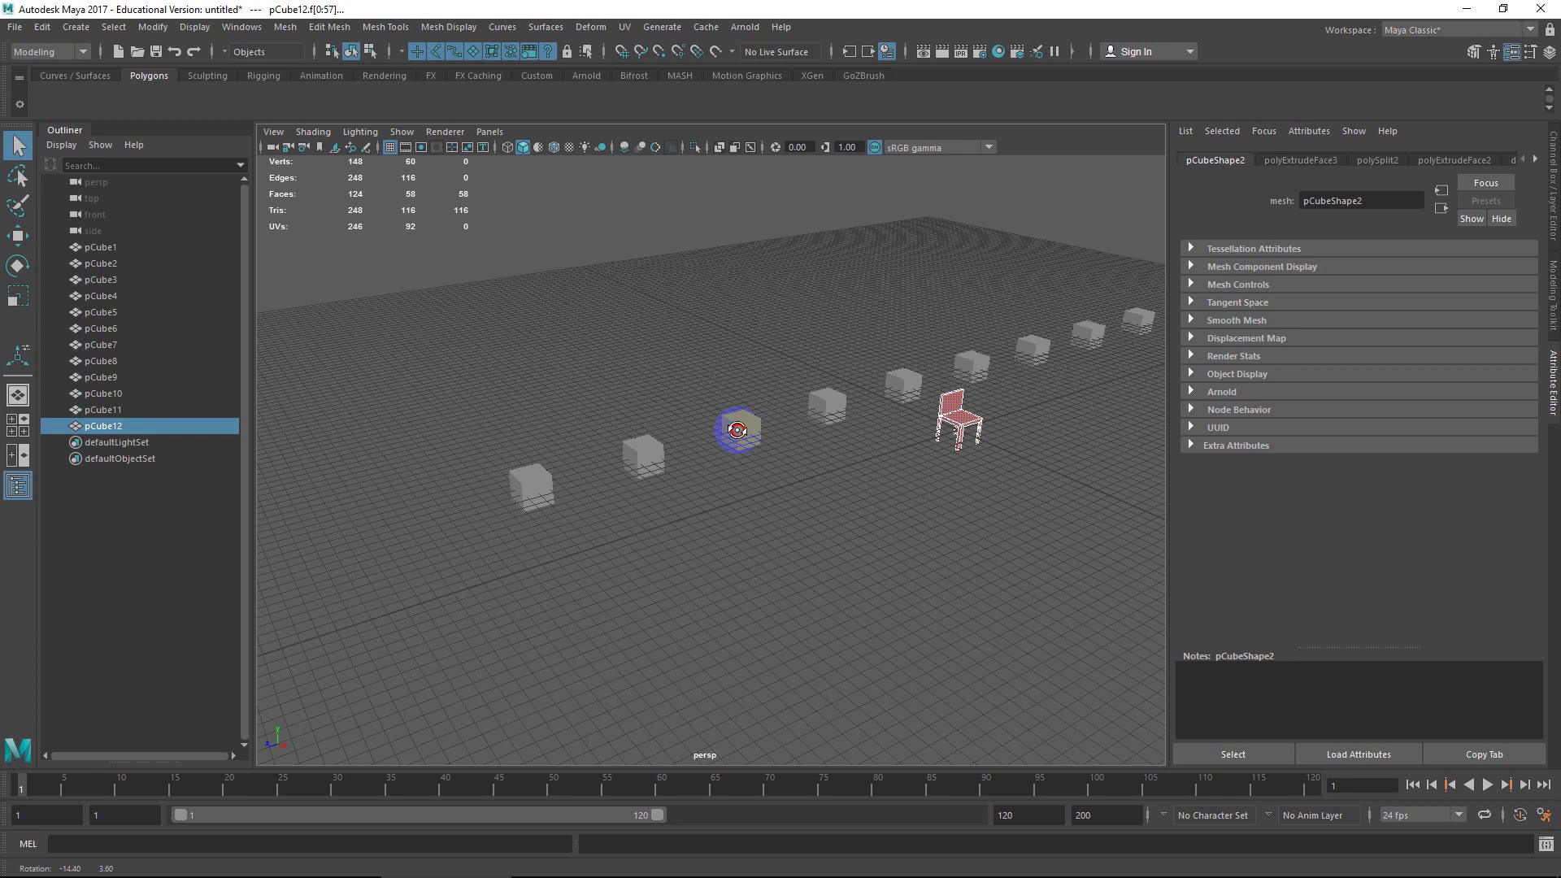
# Step: Select the top face of one cube in the row in face mode, and return to object mode
pyautogui.keyDown('alt'); pyautogui.moveTo(732, 428); pyautogui.dragTo(752, 435); pyautogui.keyUp('alt')
pyautogui.click(744, 429)
pyautogui.moveTo(744, 427); pyautogui.dragTo(743, 442, button='right')
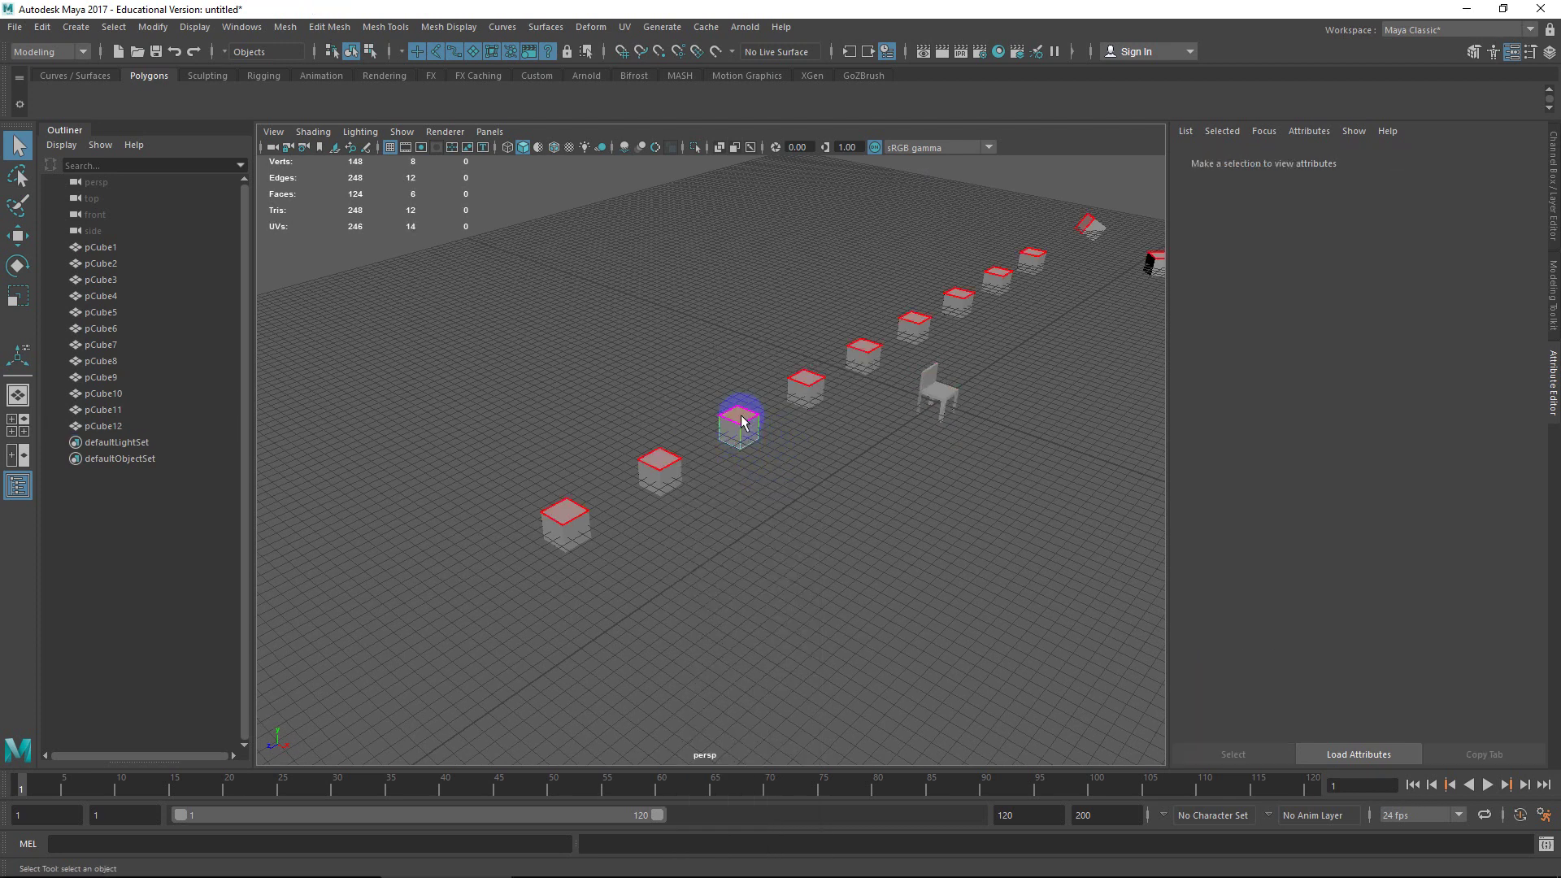
pyautogui.click(743, 417)
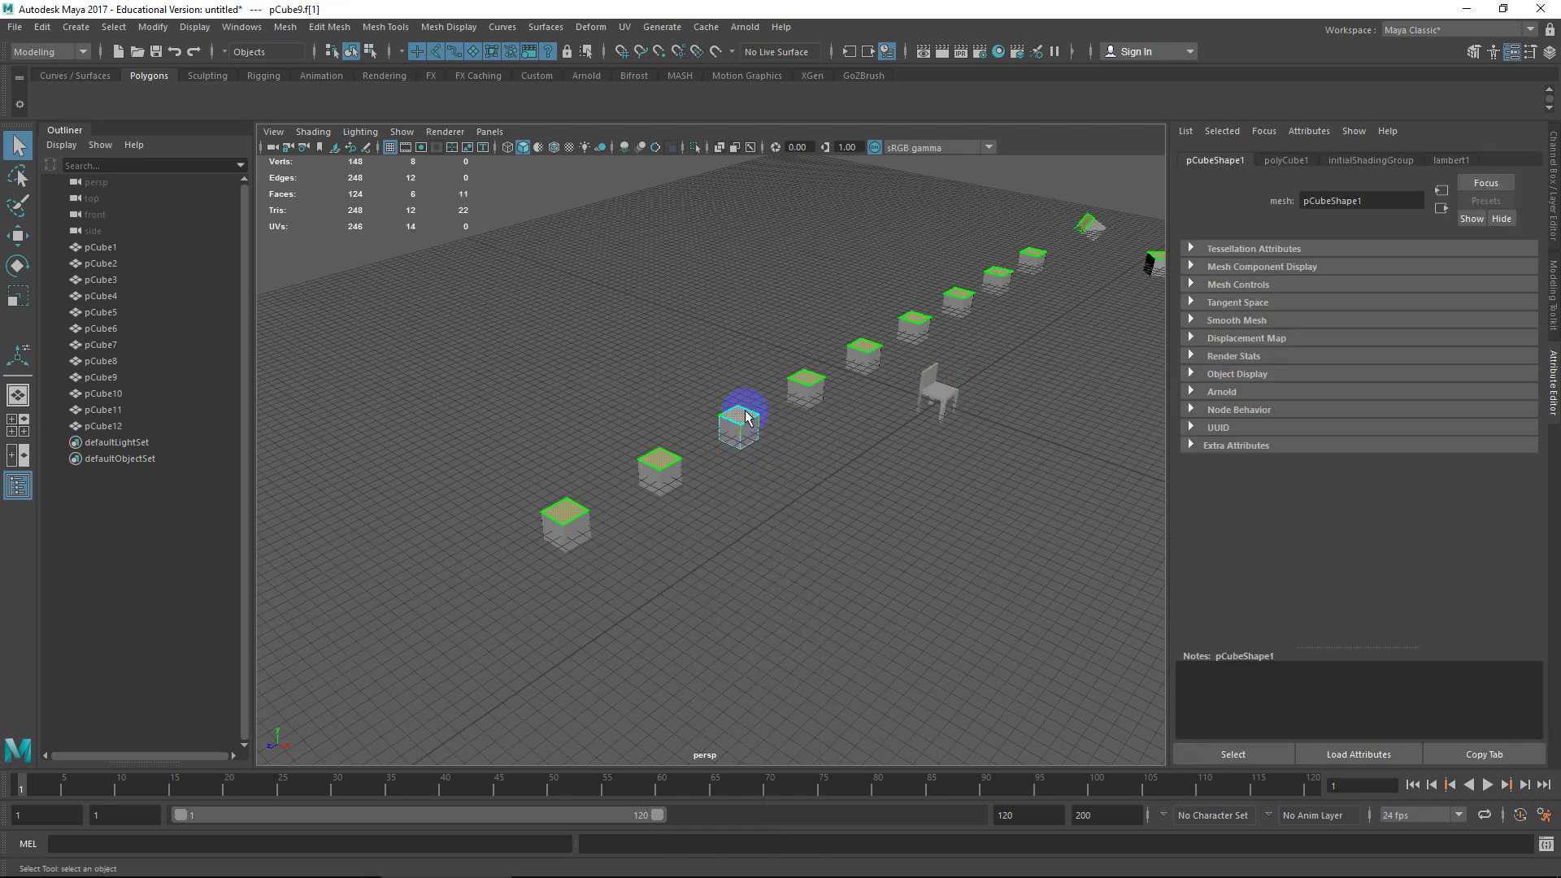
pyautogui.moveTo(746, 417); pyautogui.dragTo(840, 440, button='right')
# Step: Select pCube1 through pCube11 with the chair pCube12 last, and replace the cubes with the chair using Replace Objects
pyautogui.click(942, 390)
pyautogui.keyDown('alt'); pyautogui.moveTo(840, 440); pyautogui.dragTo(720, 328); pyautogui.keyUp('alt')
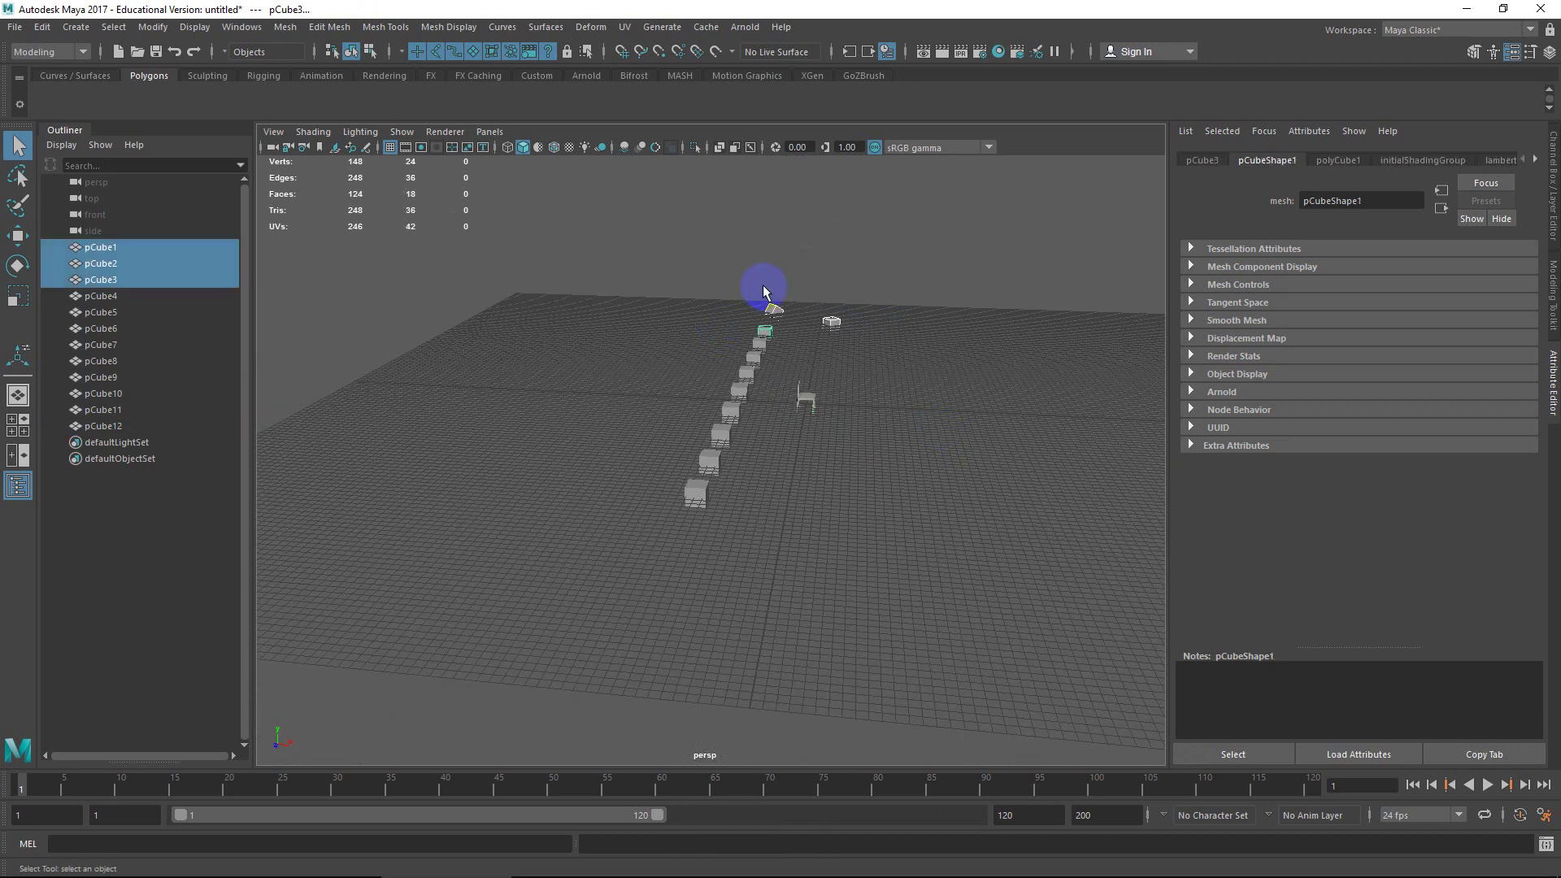
pyautogui.click(100, 247)
pyautogui.keyDown('shift'); pyautogui.click(103, 409); pyautogui.keyUp('shift')
pyautogui.keyDown('alt'); pyautogui.moveTo(614, 410); pyautogui.dragTo(520, 430); pyautogui.keyUp('alt')
pyautogui.keyDown('shift'); pyautogui.click(870, 433); pyautogui.keyUp('shift')
pyautogui.keyDown('alt'); pyautogui.moveTo(924, 453); pyautogui.dragTo(697, 516, button='right'); pyautogui.keyUp('alt')
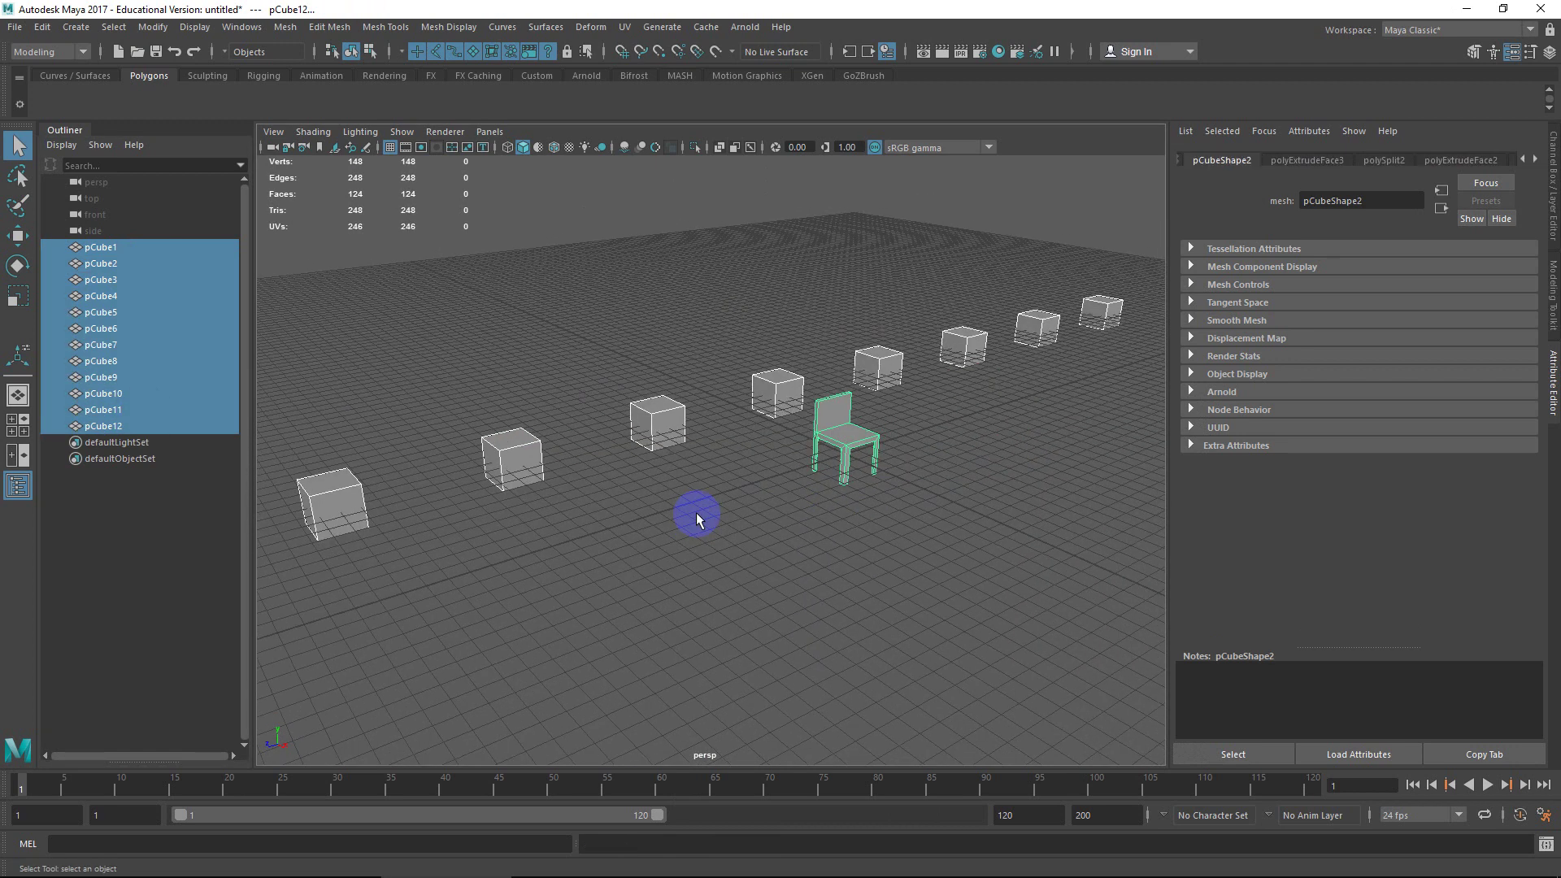
pyautogui.click(154, 27)
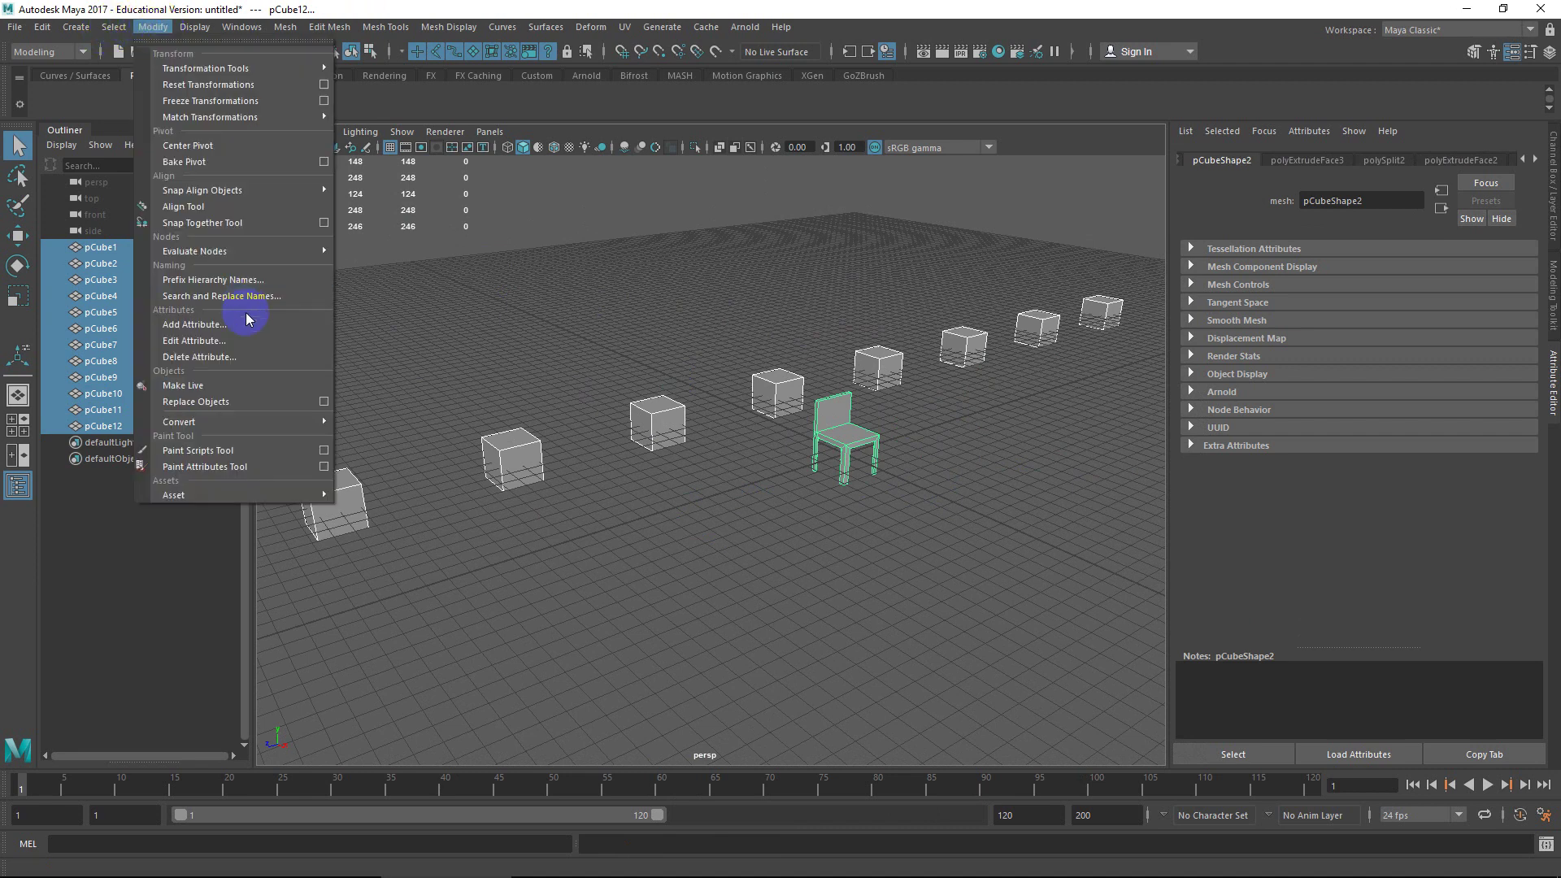
pyautogui.click(278, 401)
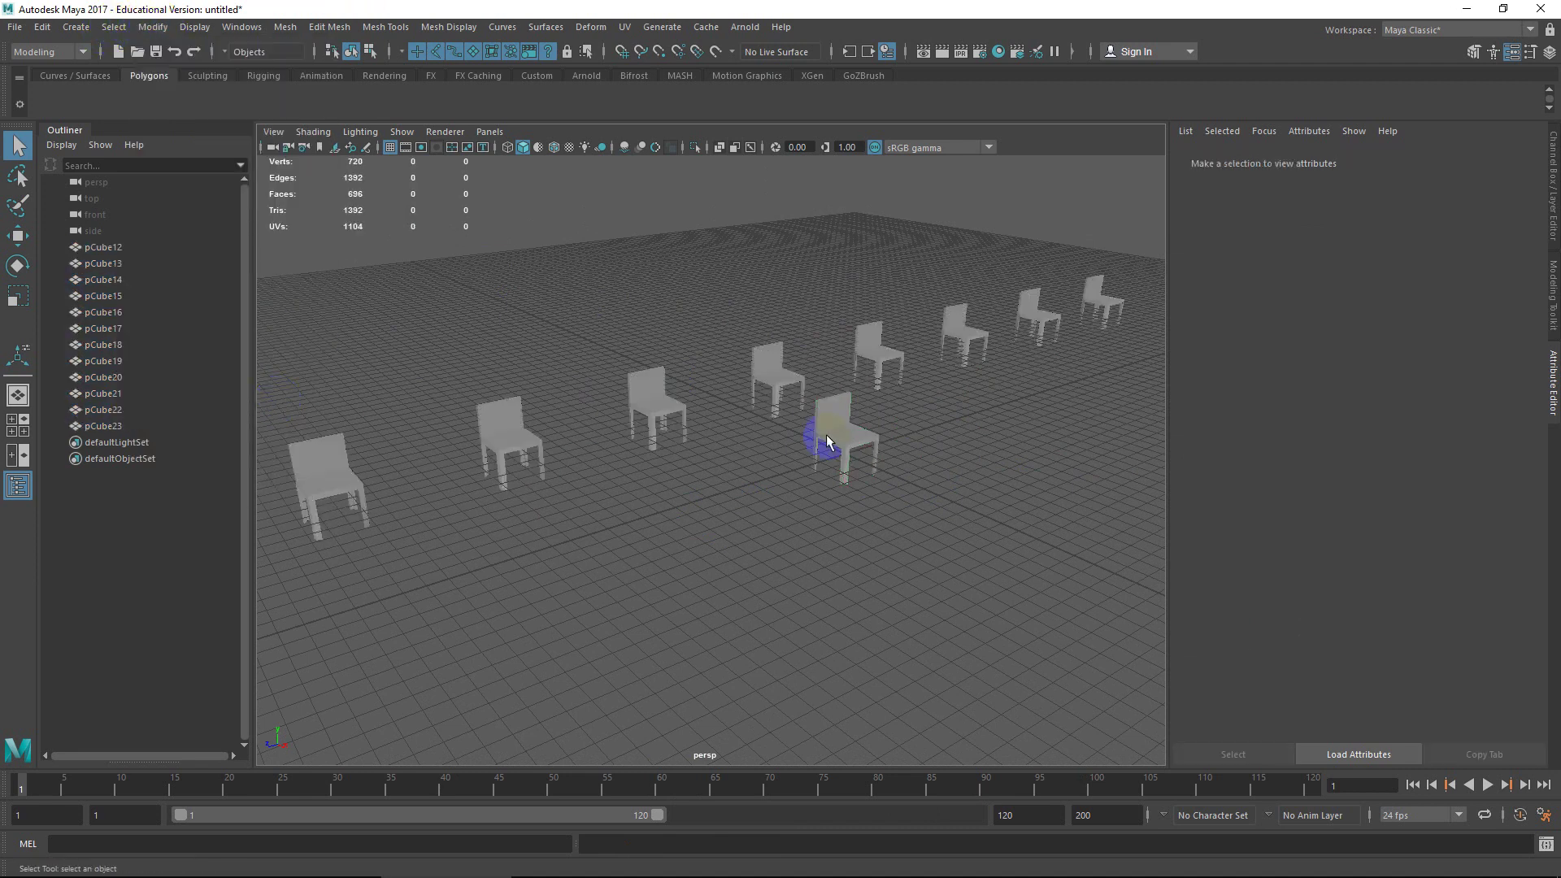
# Step: Examine the replaced chairs from several angles, including those taking the place of the rotated cubes
pyautogui.keyDown('alt'); pyautogui.moveTo(826, 436); pyautogui.dragTo(578, 407); pyautogui.keyUp('alt')
pyautogui.keyDown('alt'); pyautogui.moveTo(781, 281); pyautogui.dragTo(585, 306, button='middle'); pyautogui.keyUp('alt')
pyautogui.scroll(3, 589, 309)
pyautogui.keyDown('alt'); pyautogui.moveTo(667, 440); pyautogui.dragTo(664, 285, button='middle'); pyautogui.keyUp('alt')
pyautogui.scroll(-5, 681, 406)
pyautogui.keyDown('alt'); pyautogui.moveTo(680, 406); pyautogui.dragTo(804, 423); pyautogui.keyUp('alt')
pyautogui.keyDown('alt'); pyautogui.moveTo(804, 426); pyautogui.dragTo(750, 433, button='middle'); pyautogui.keyUp('alt')
pyautogui.scroll(3, 792, 423)
pyautogui.moveTo(738, 439)
pyautogui.keyDown('alt'); pyautogui.mouseDown()
pyautogui.moveTo(721, 412)
pyautogui.moveTo(767, 448)
pyautogui.mouseUp(); pyautogui.keyUp('alt')
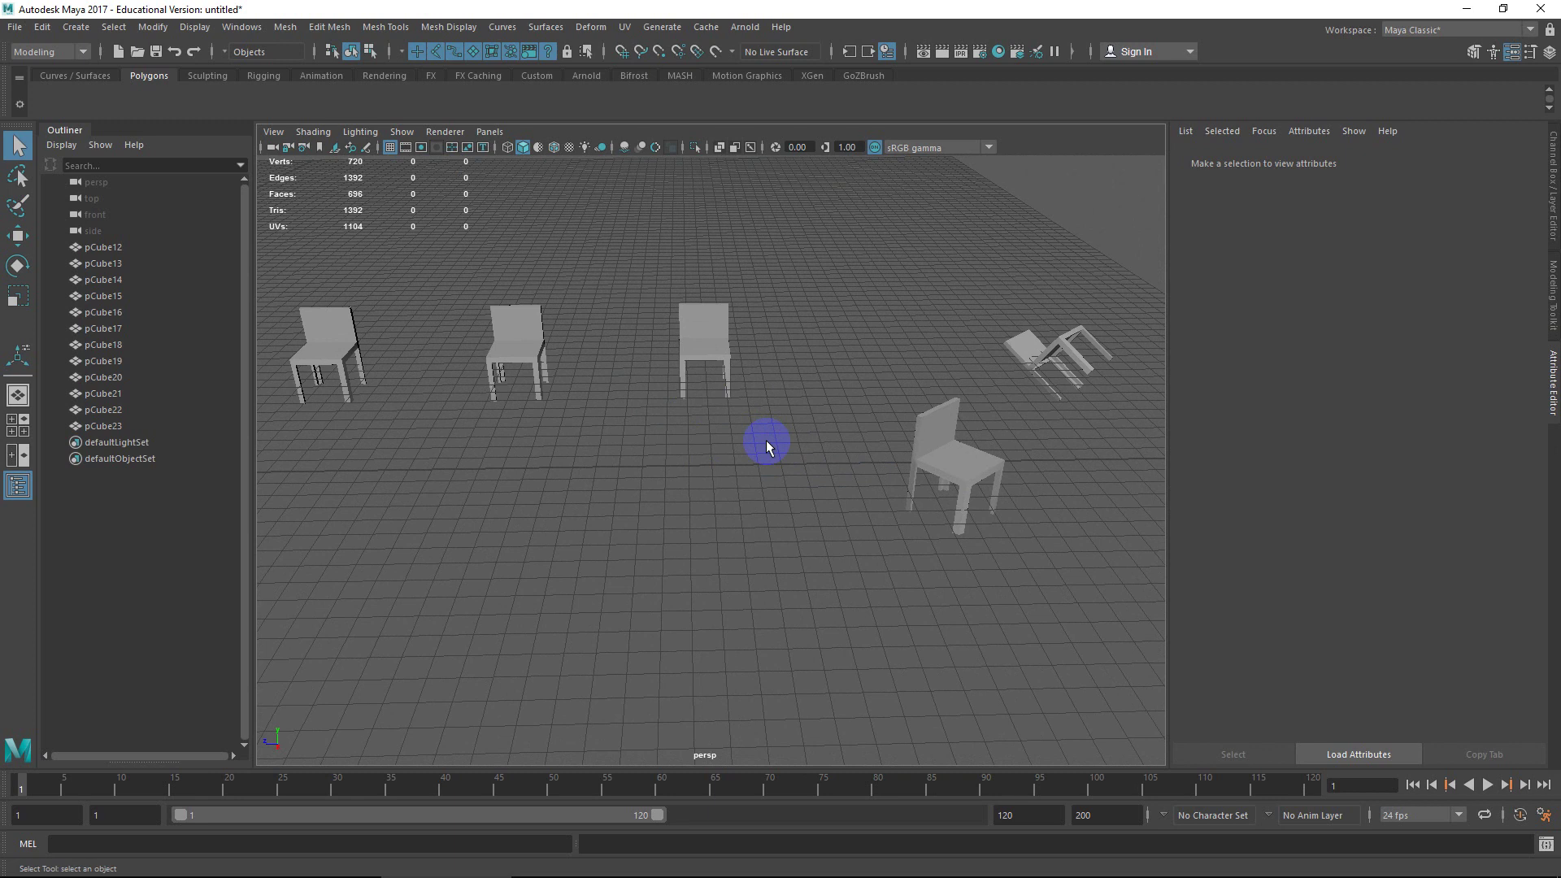